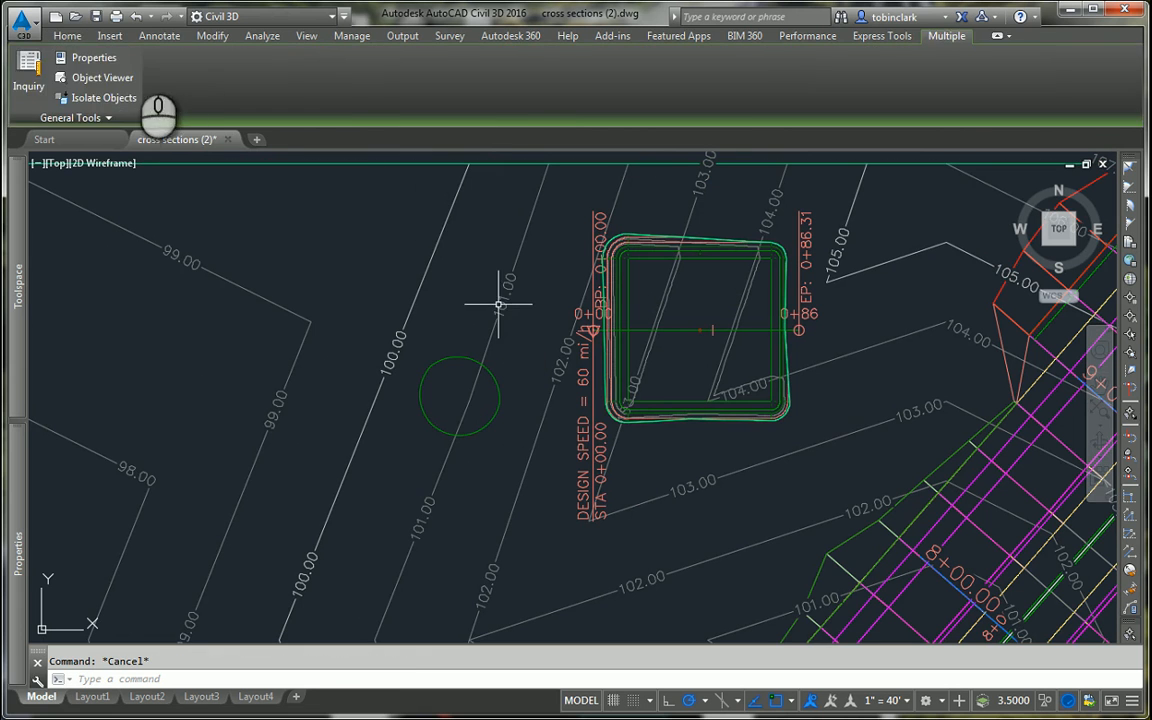
click(240, 77)
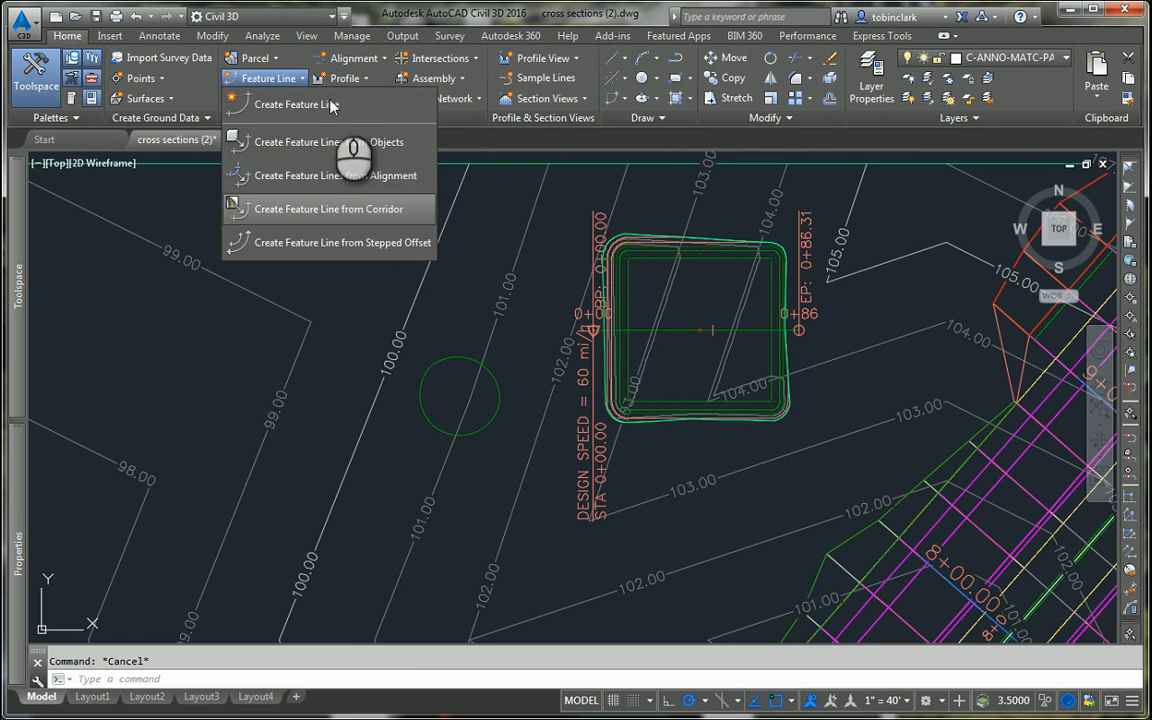
click(296, 104)
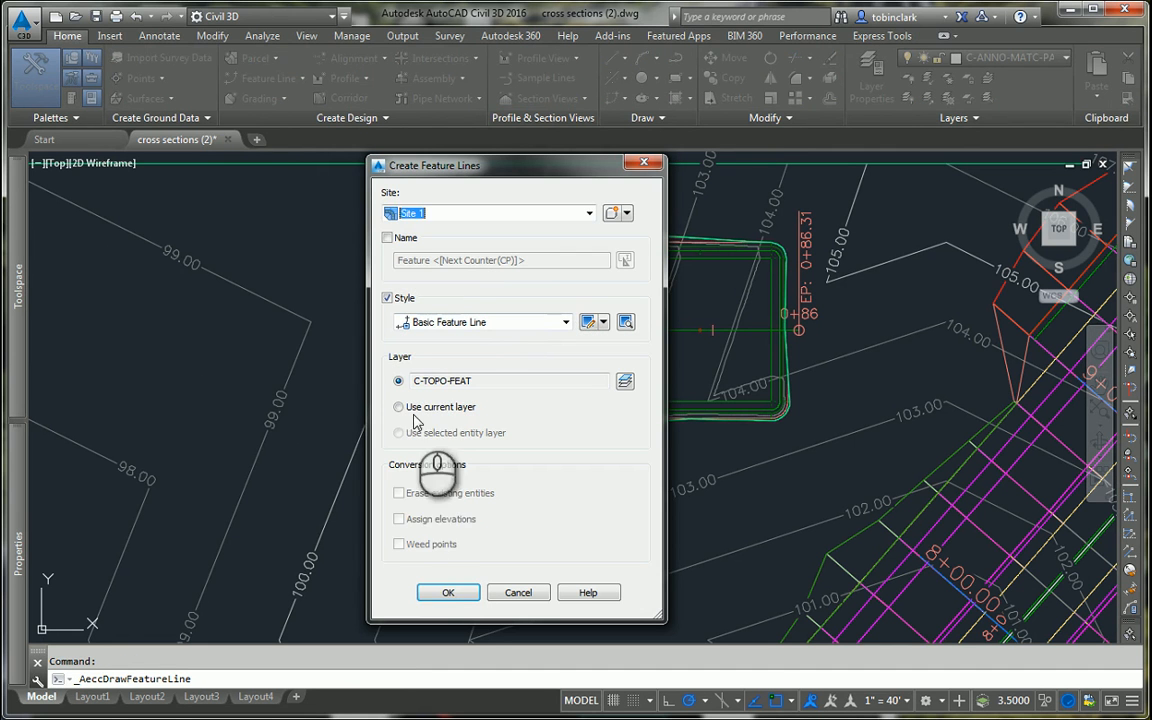
click(388, 238)
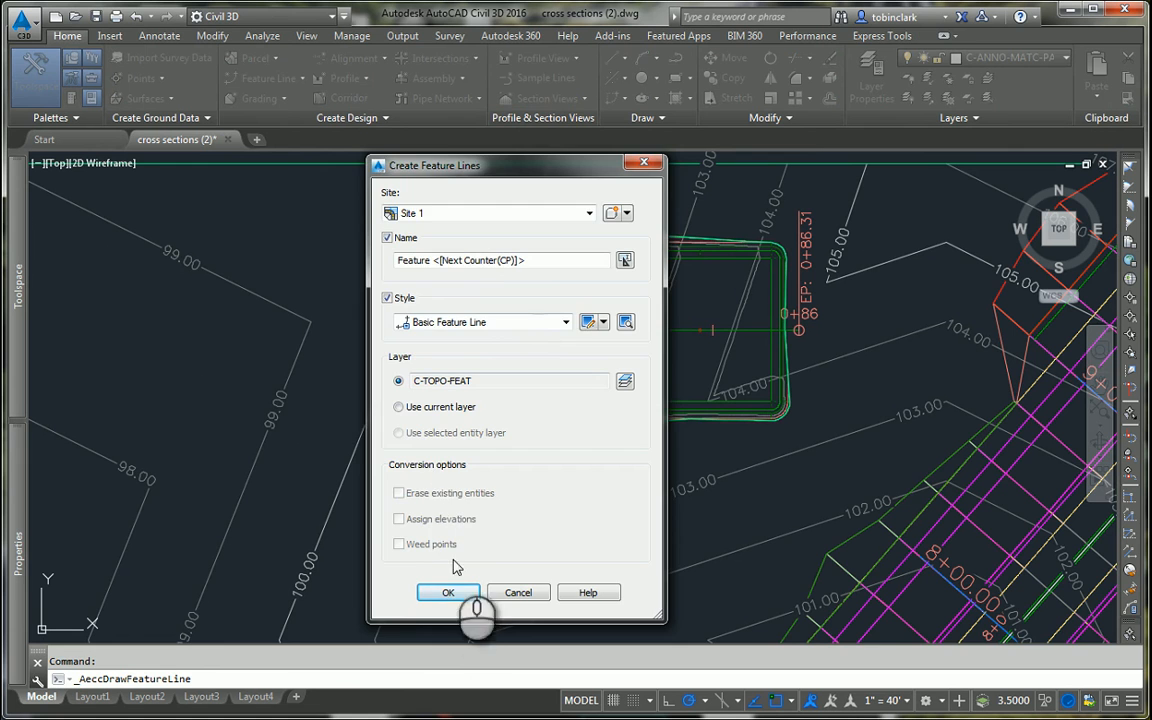
click(450, 593)
scroll(470, 390, up, 5)
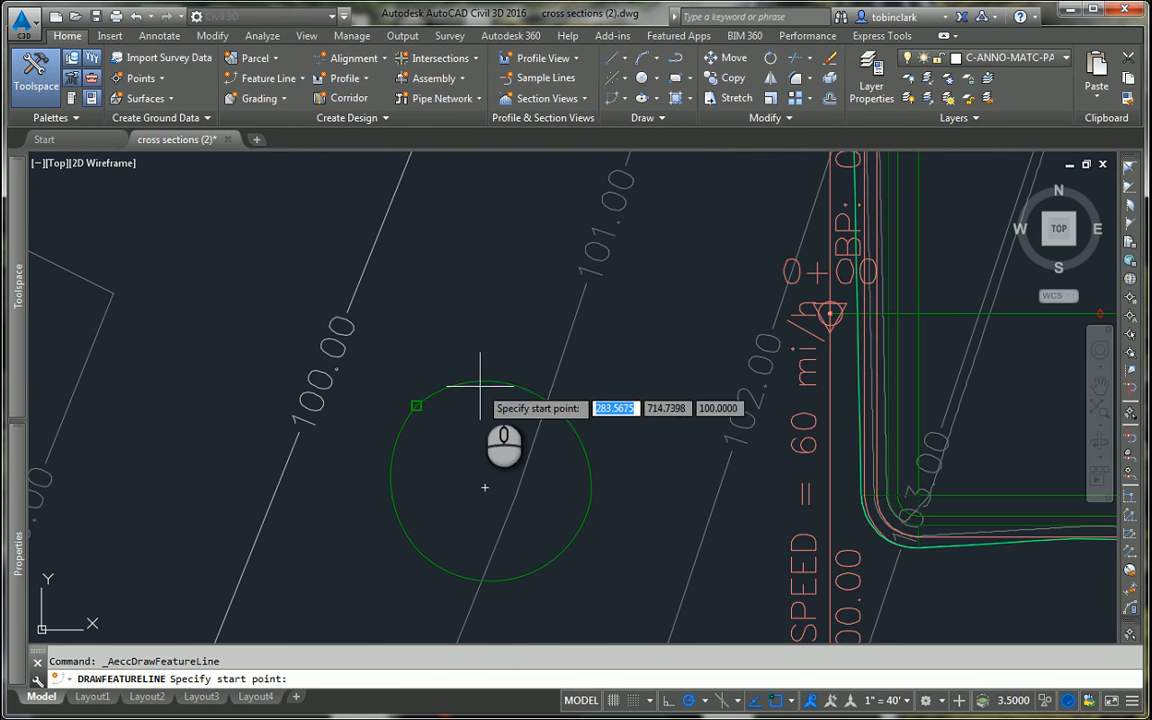
click(420, 404)
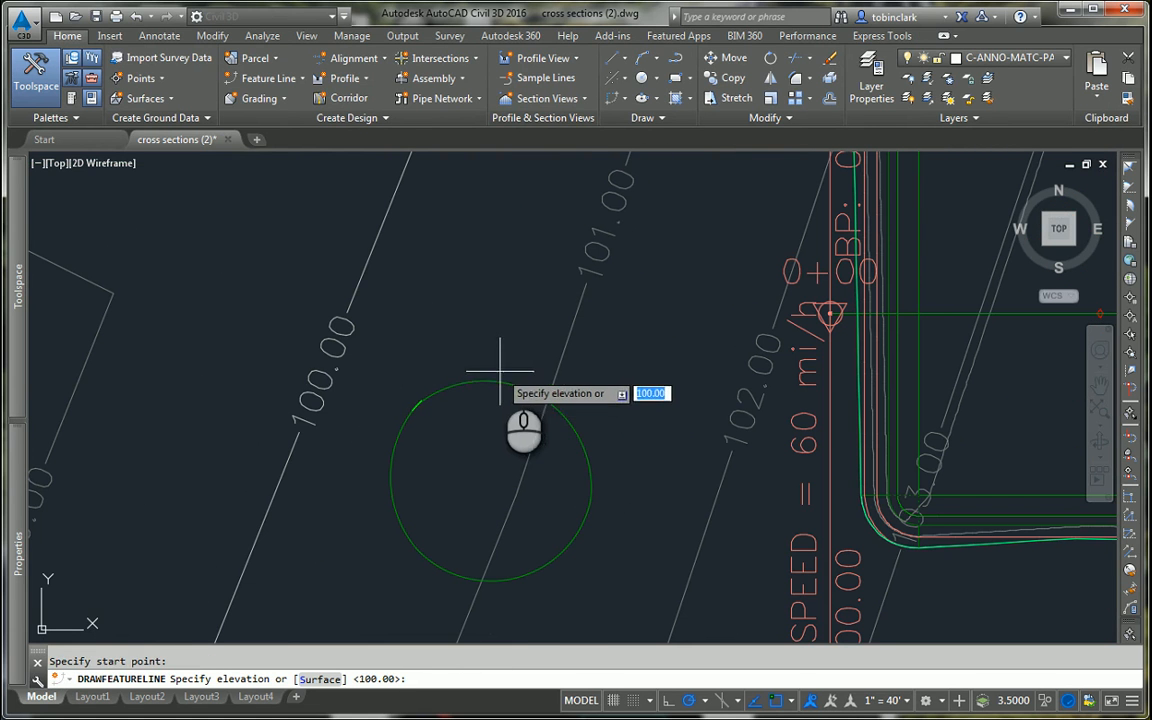
text(s)
key(Return)
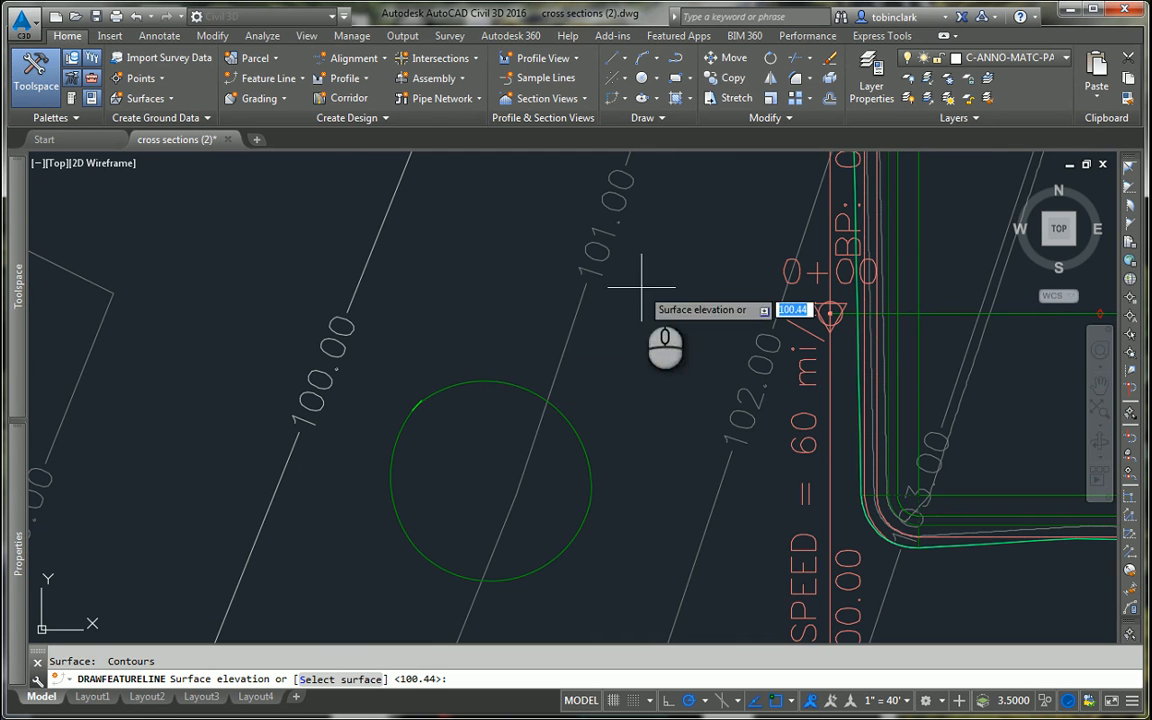
scroll(470, 415, up, 5)
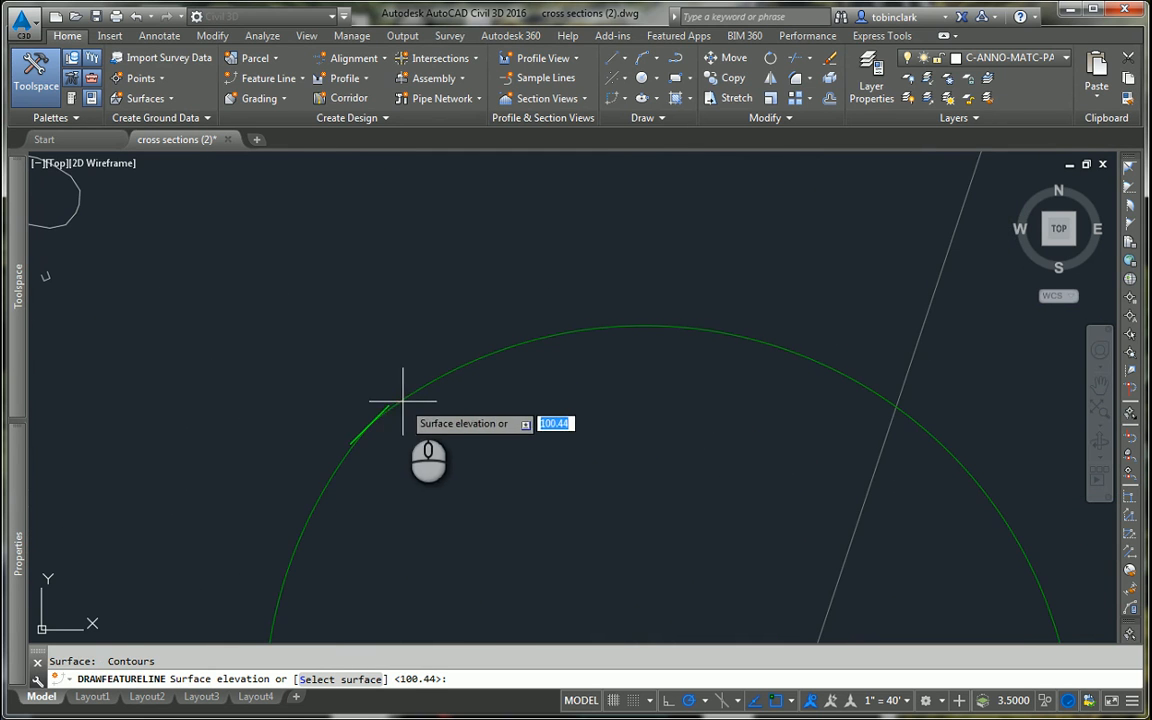
key(Escape)
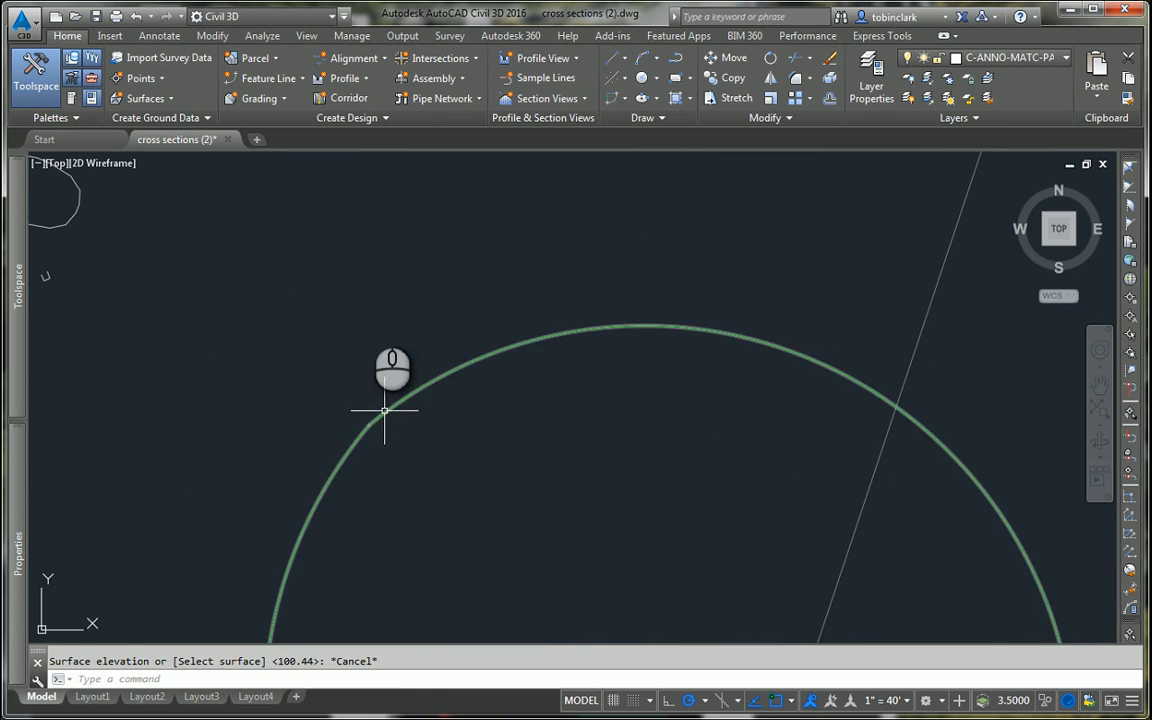
Step: Try to trace an arc feature line along the green circle, taking its start elevation from the Contours surface
key(Return)
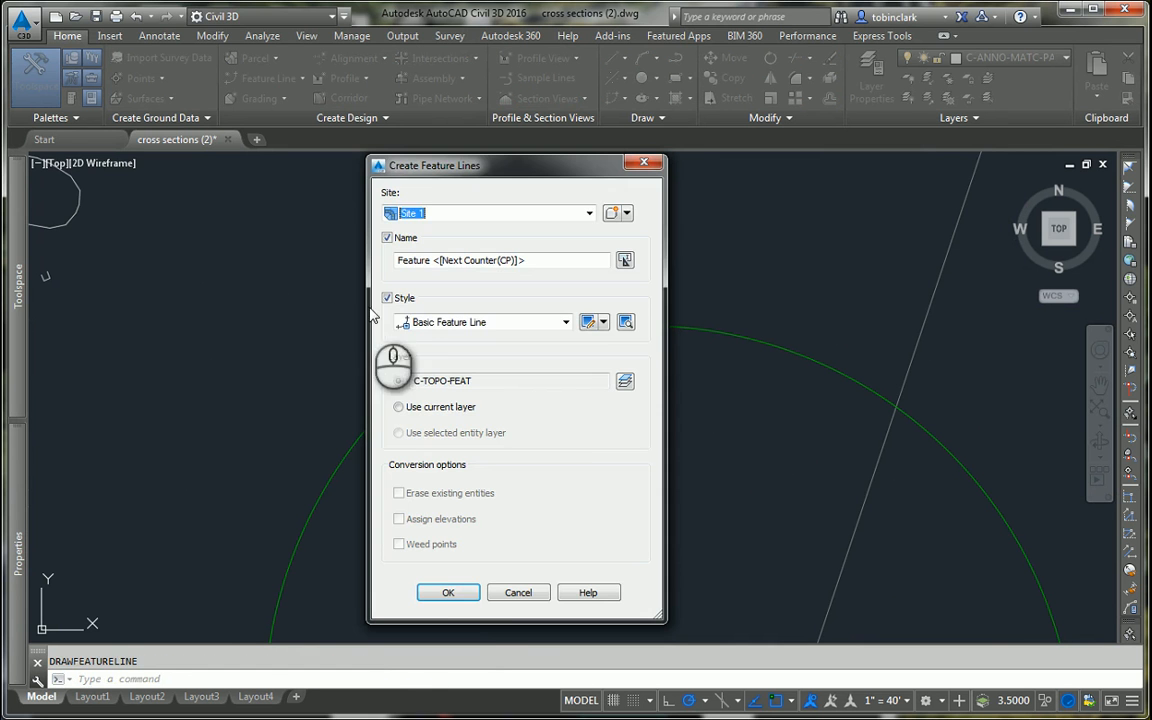
click(447, 591)
click(368, 425)
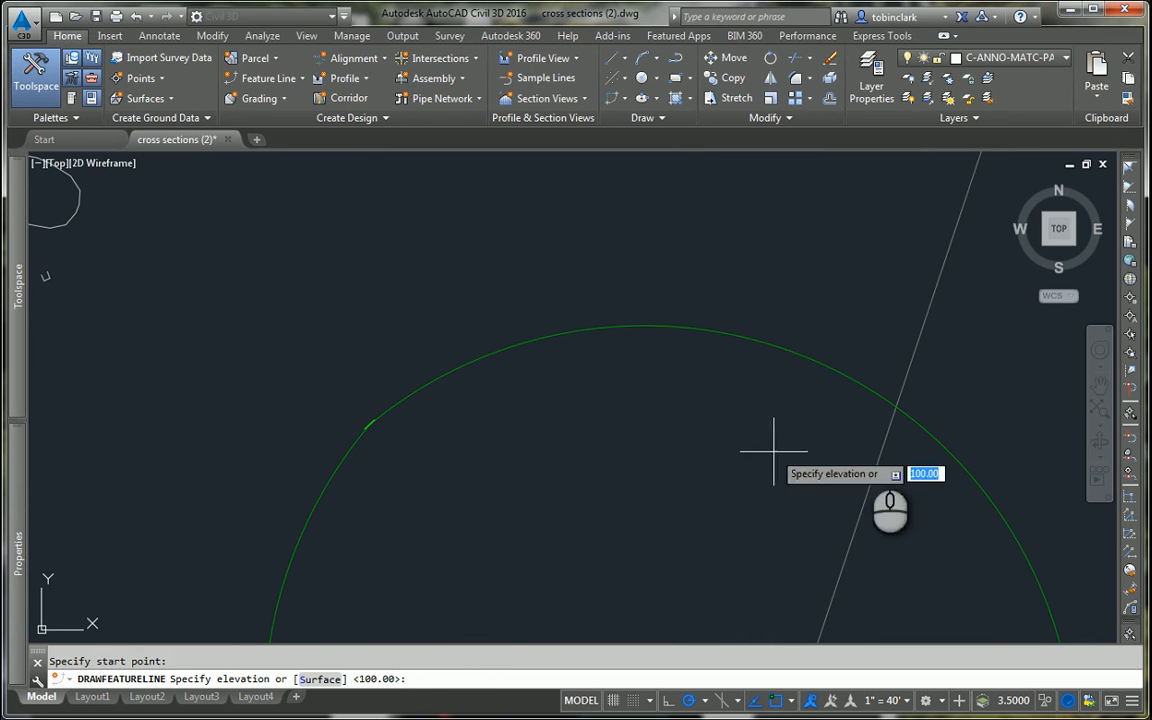
scroll(946, 527, down, 5)
mouse_move(928, 555)
middle_down()
mouse_move(900, 527)
mouse_move(825, 499)
middle_up()
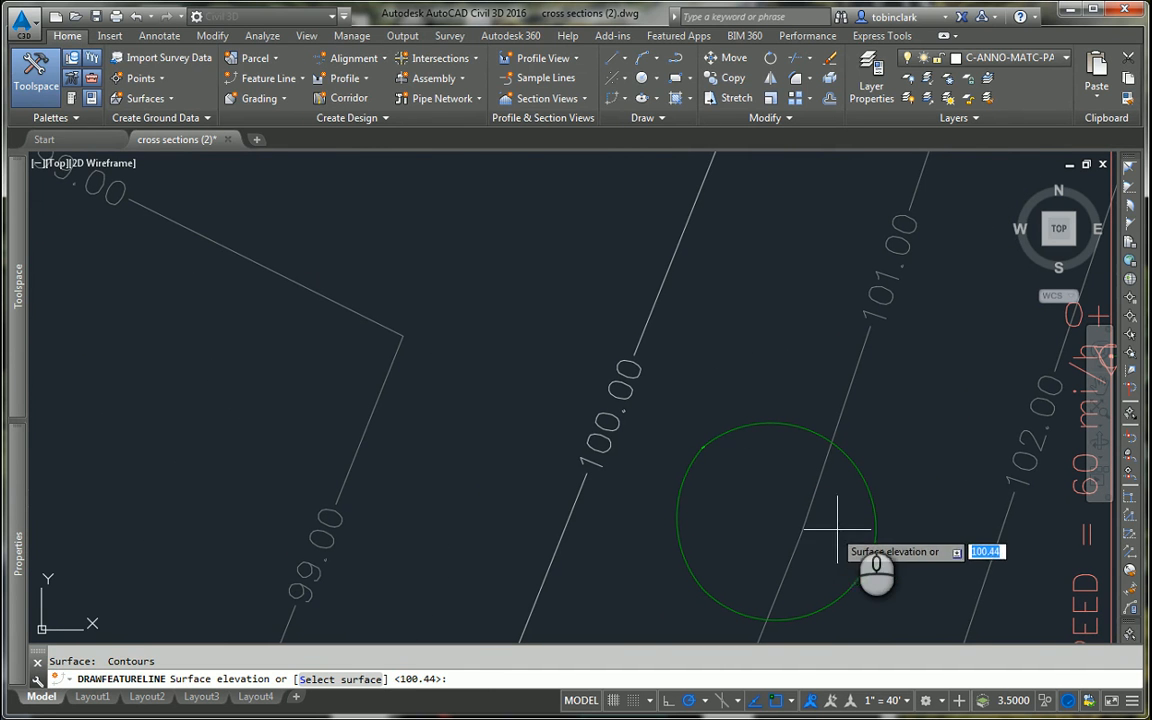
text(s)
key(Return)
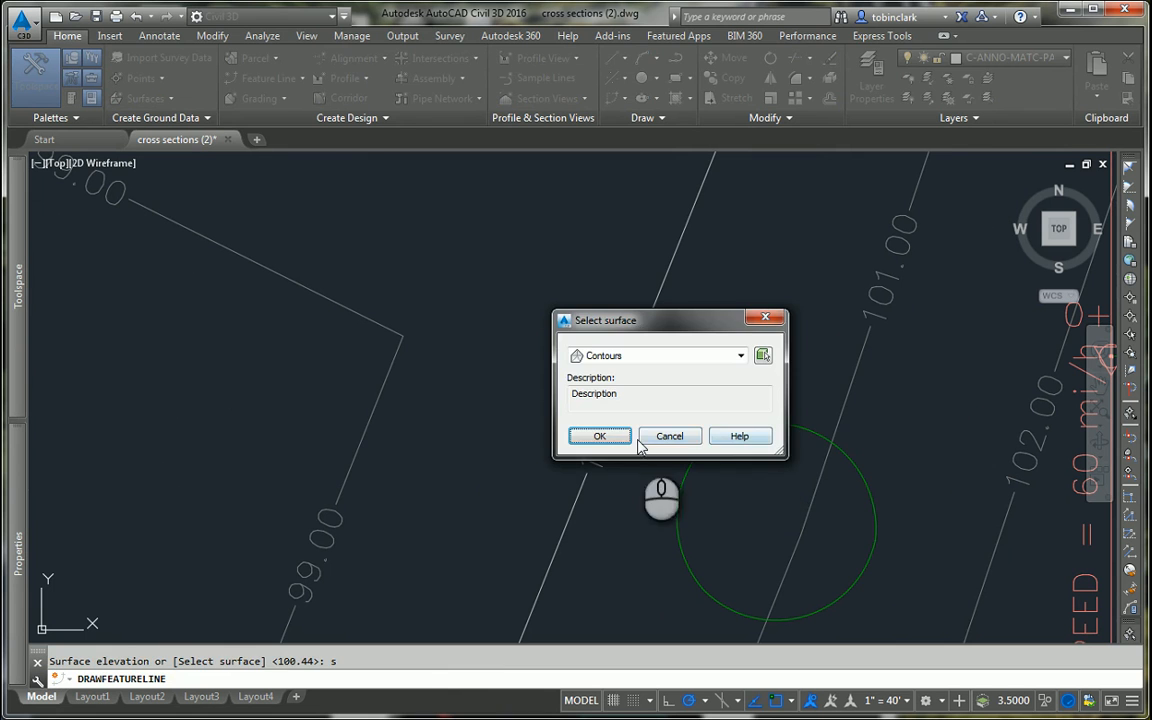
click(600, 436)
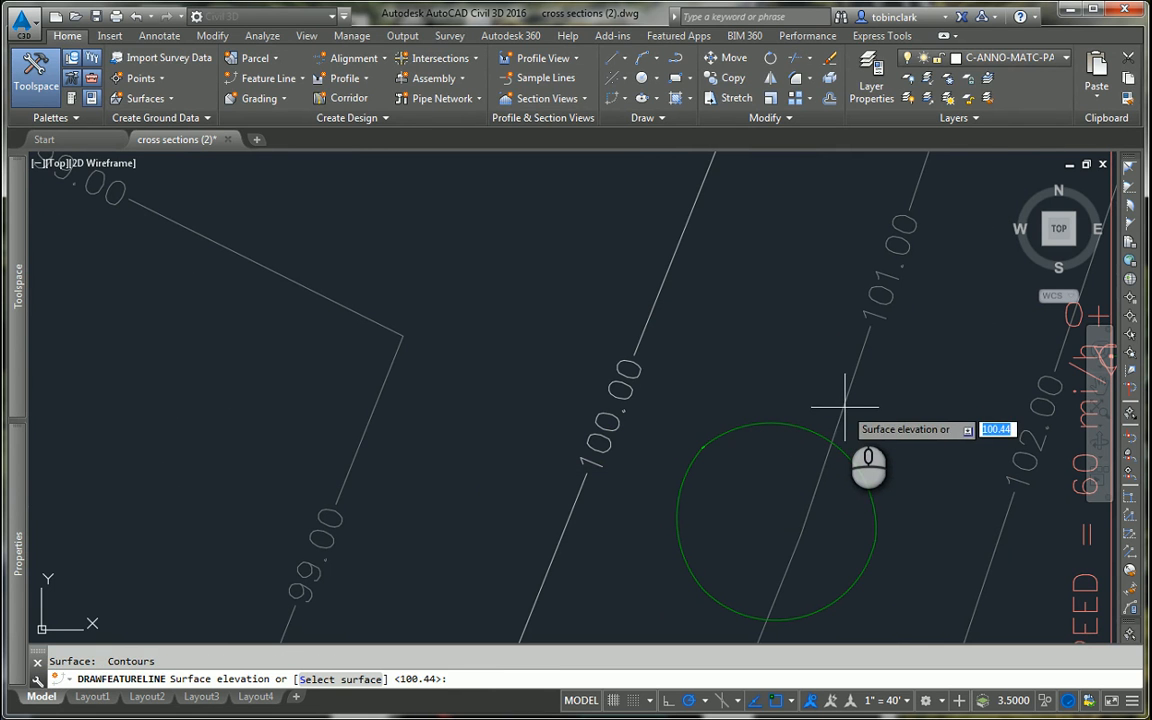
key(Return)
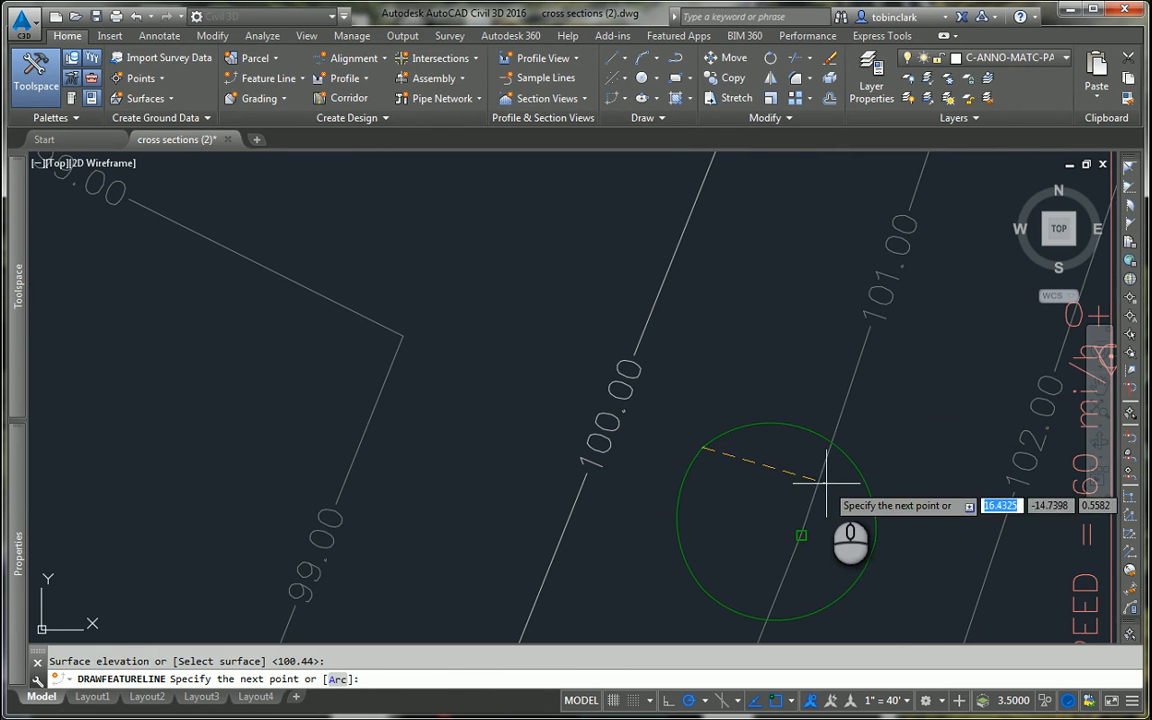
text(a)
key(Return)
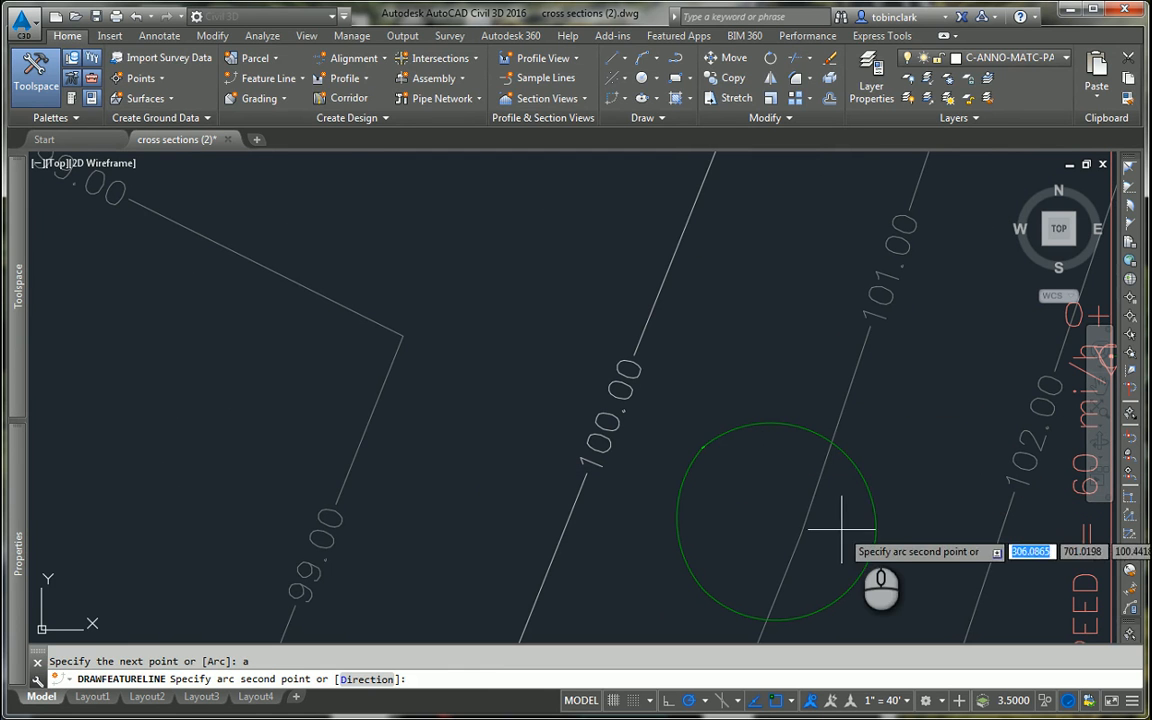
click(875, 541)
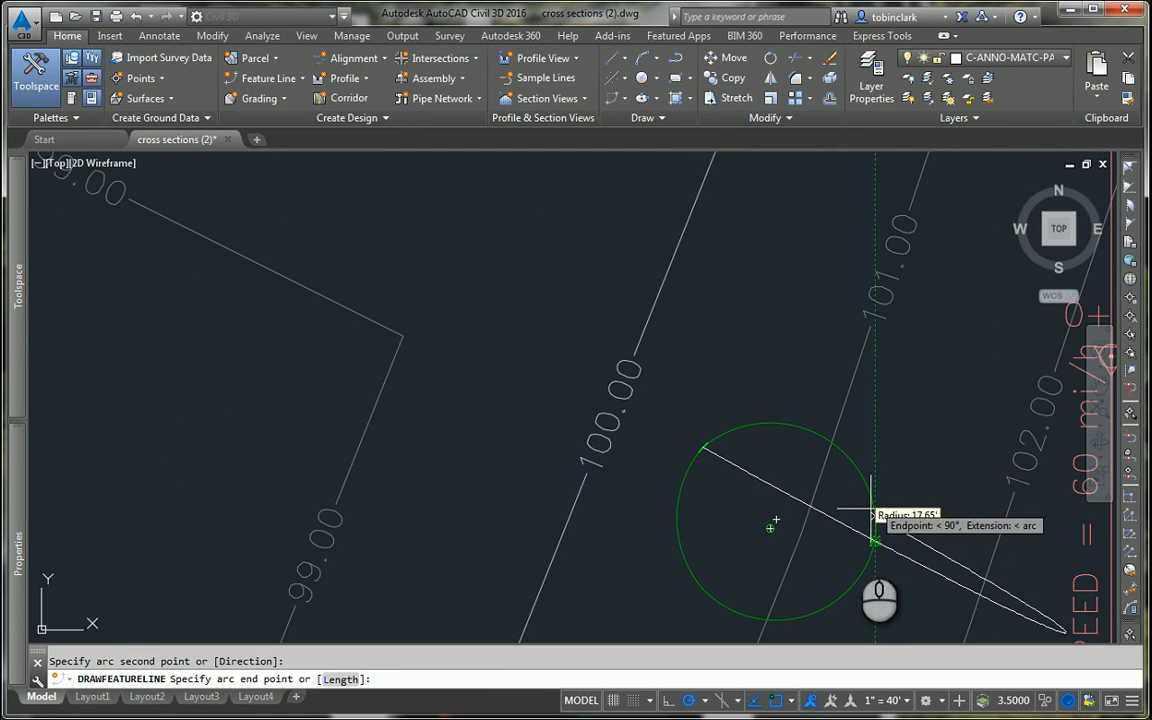
key(Escape)
Step: Rebuild the out-of-date Existing vs Building surface
scroll(867, 409, down, 2)
scroll(868, 425, down, 10)
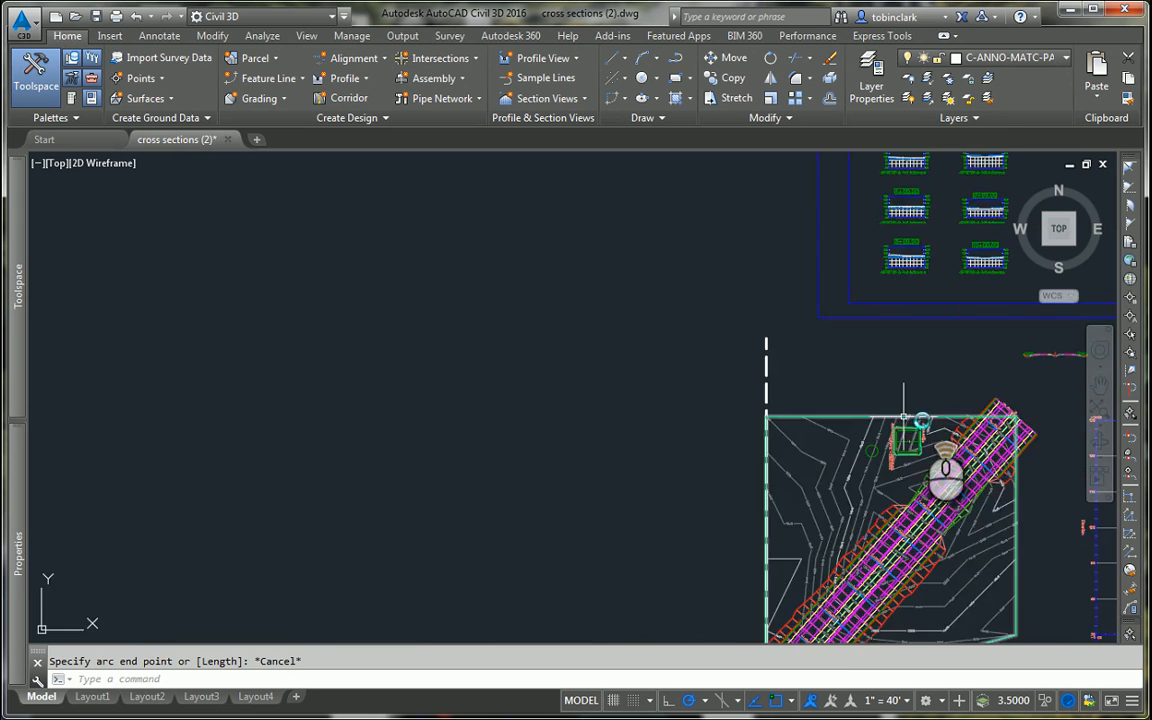
scroll(917, 415, up, 8)
middle_drag(766, 581, 788, 396)
middle_drag(700, 458, 688, 323)
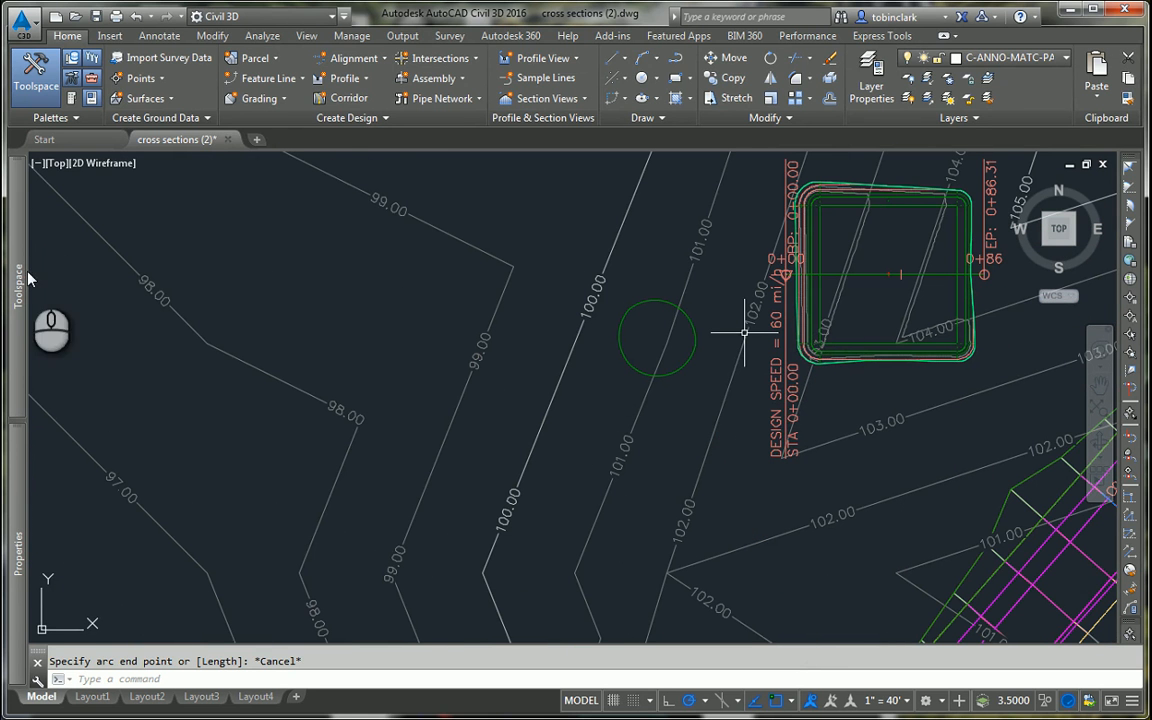
mouse_move(17, 285)
click(150, 277)
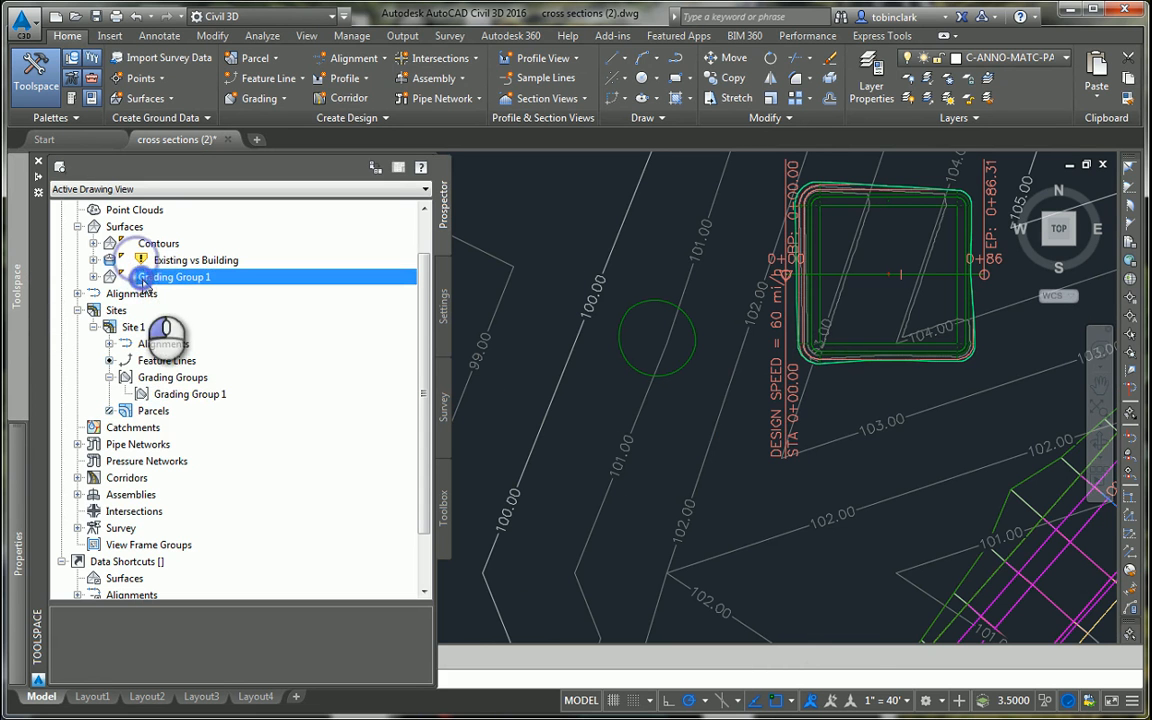
right_click(147, 262)
click(215, 324)
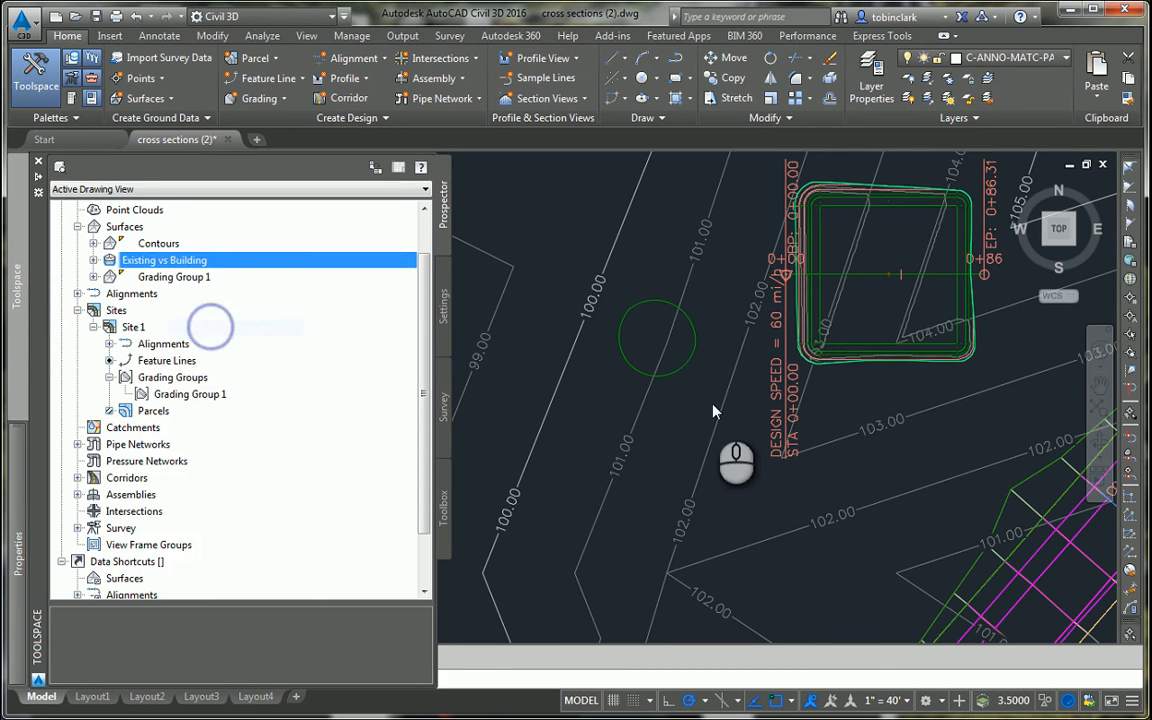
scroll(700, 328, up, 4)
key(Escape)
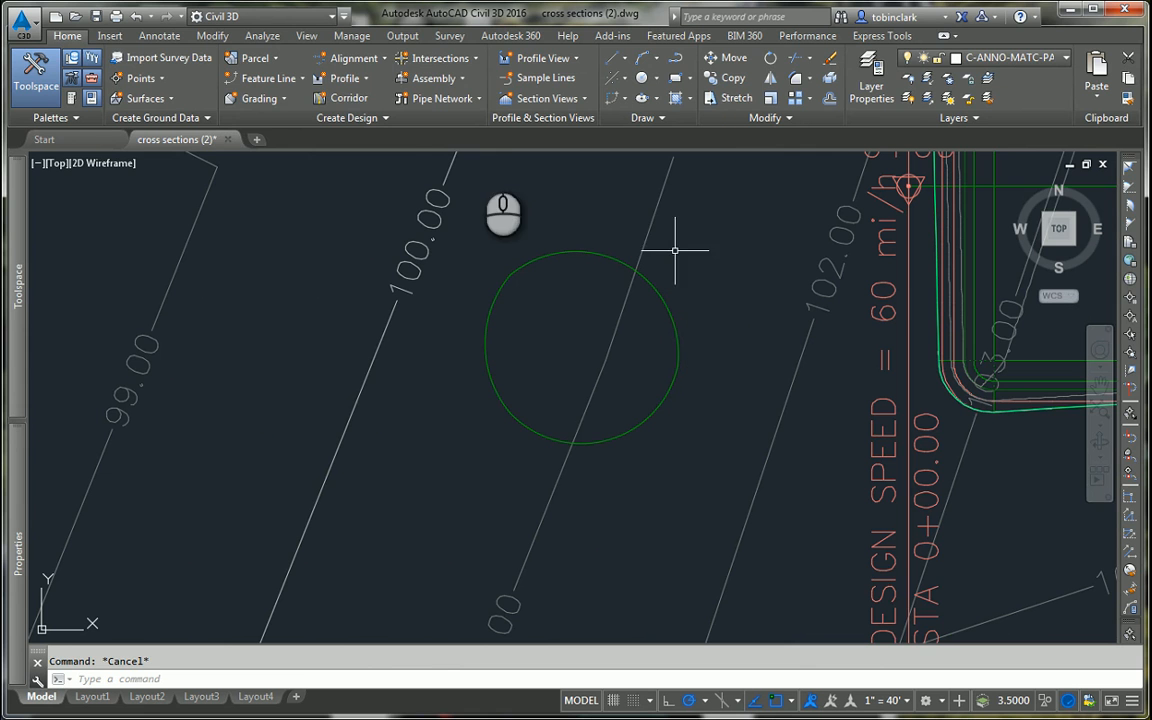
Step: Open the grading creation tools and set the grading criteria to Grade to Elevation
click(262, 98)
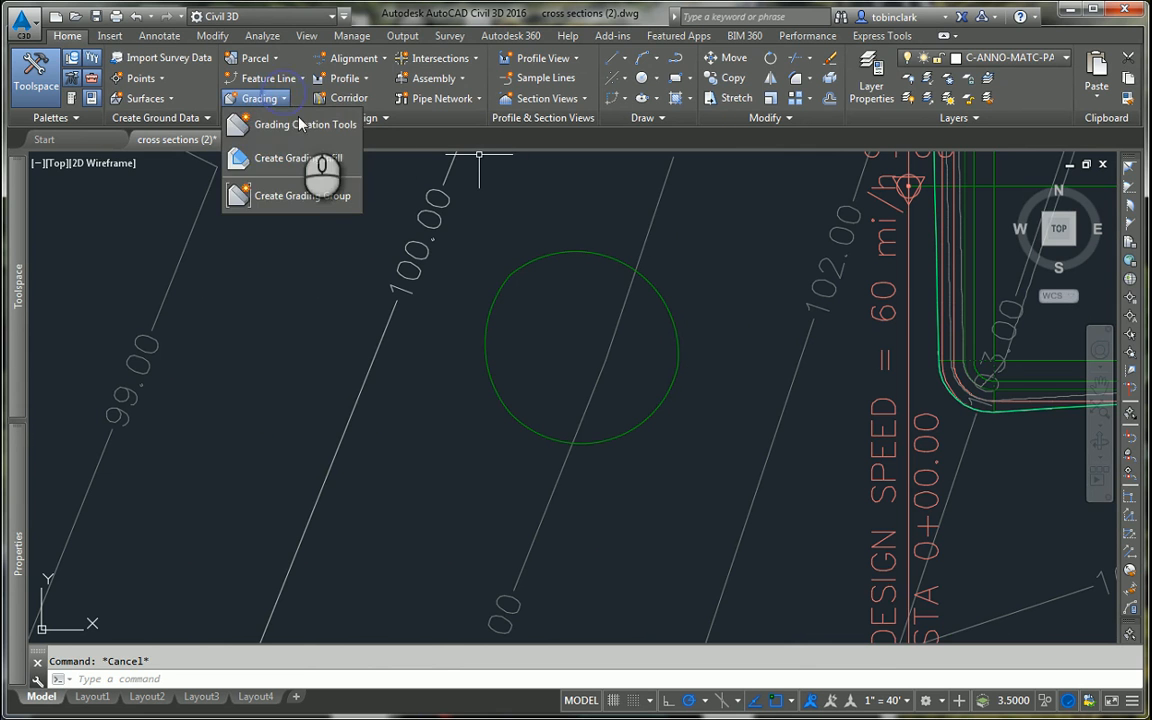
click(292, 121)
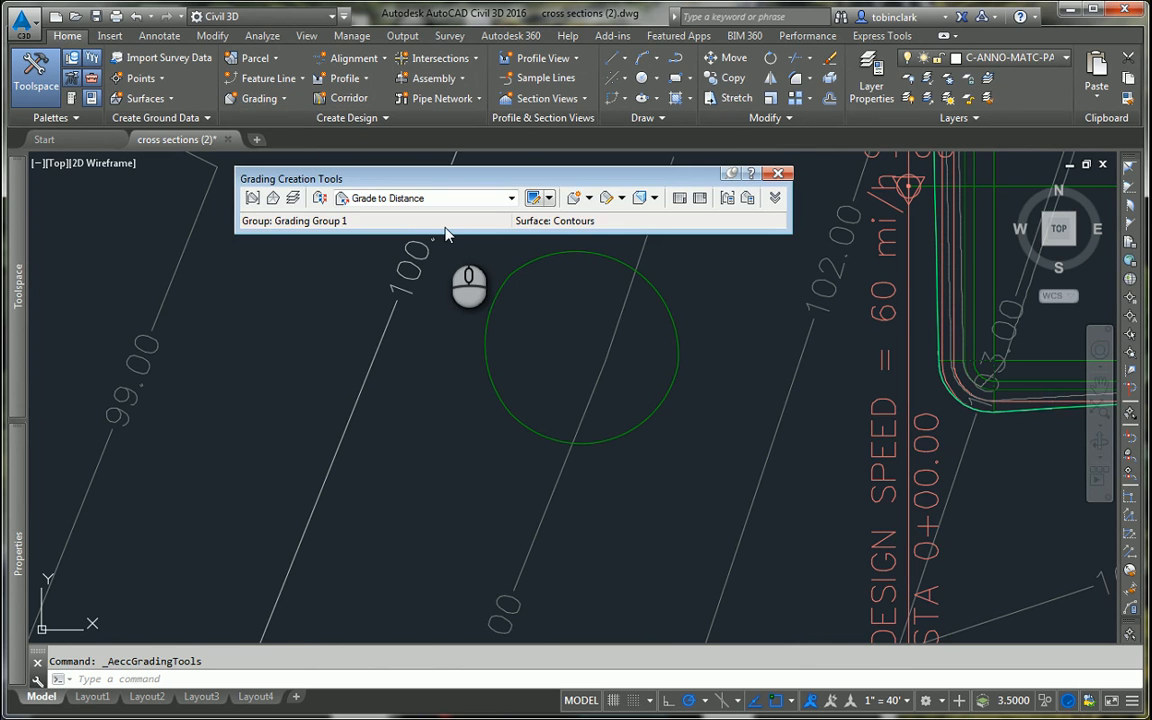
click(420, 198)
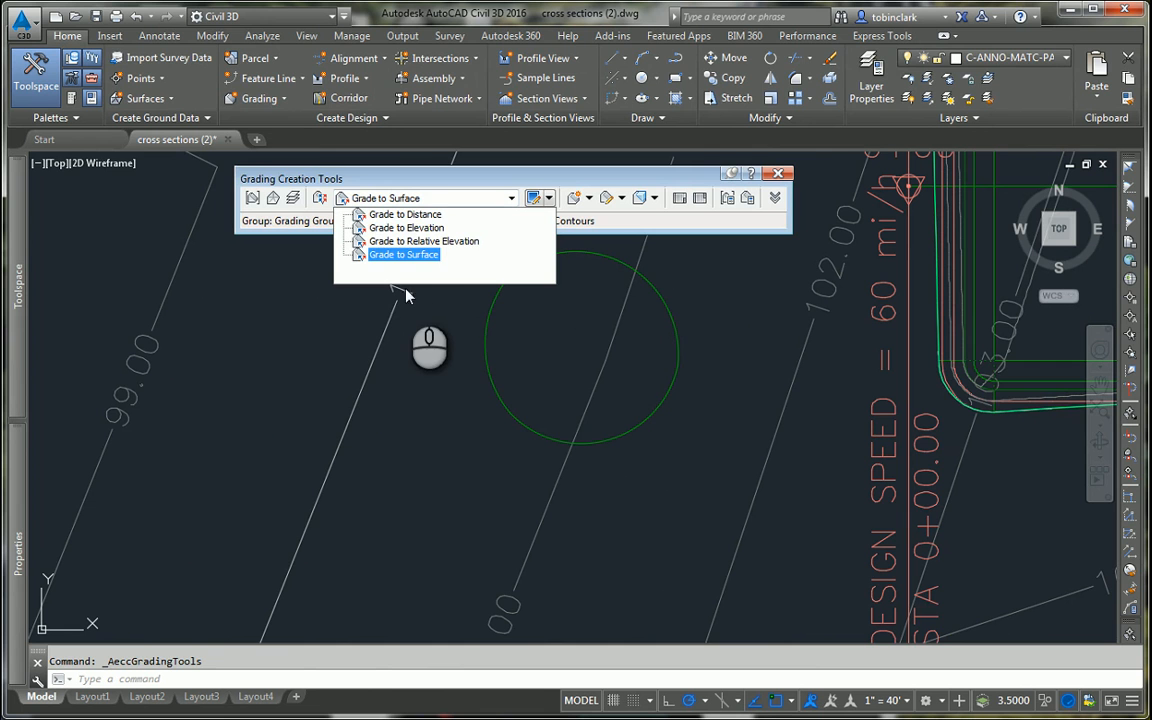
click(406, 228)
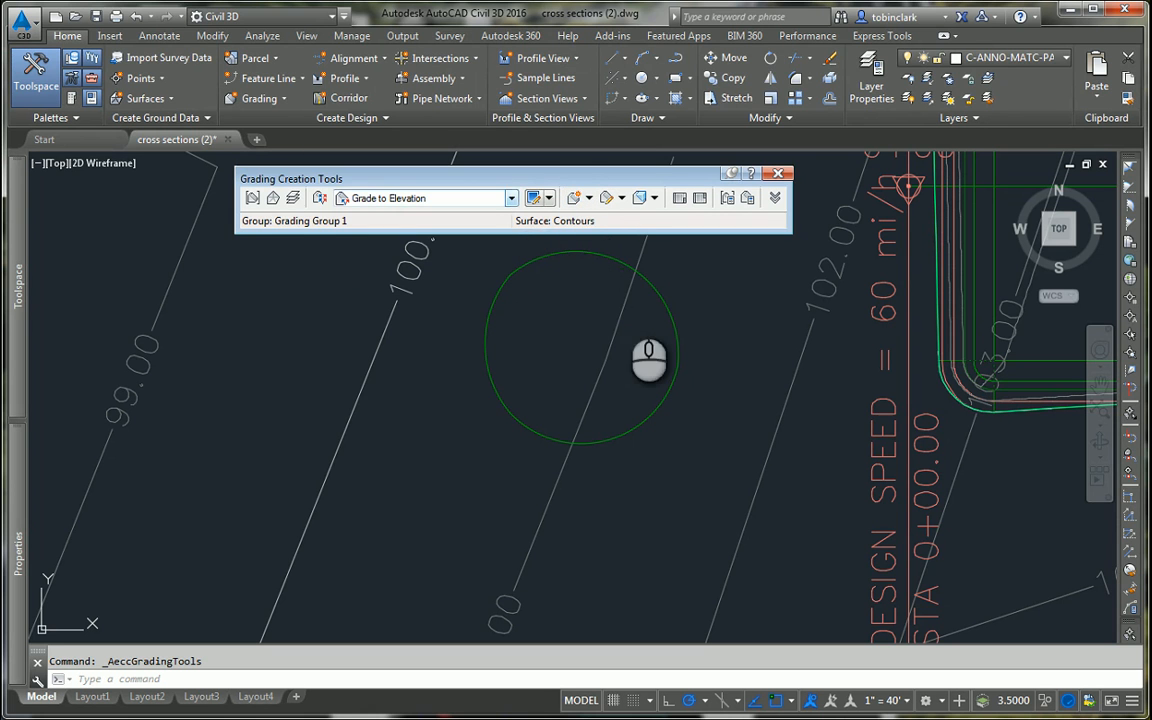
Step: Grade the inside of the circular feature line to elevation 95, accepting the default slope formats and slopes, and close the grading tools and event list
click(572, 197)
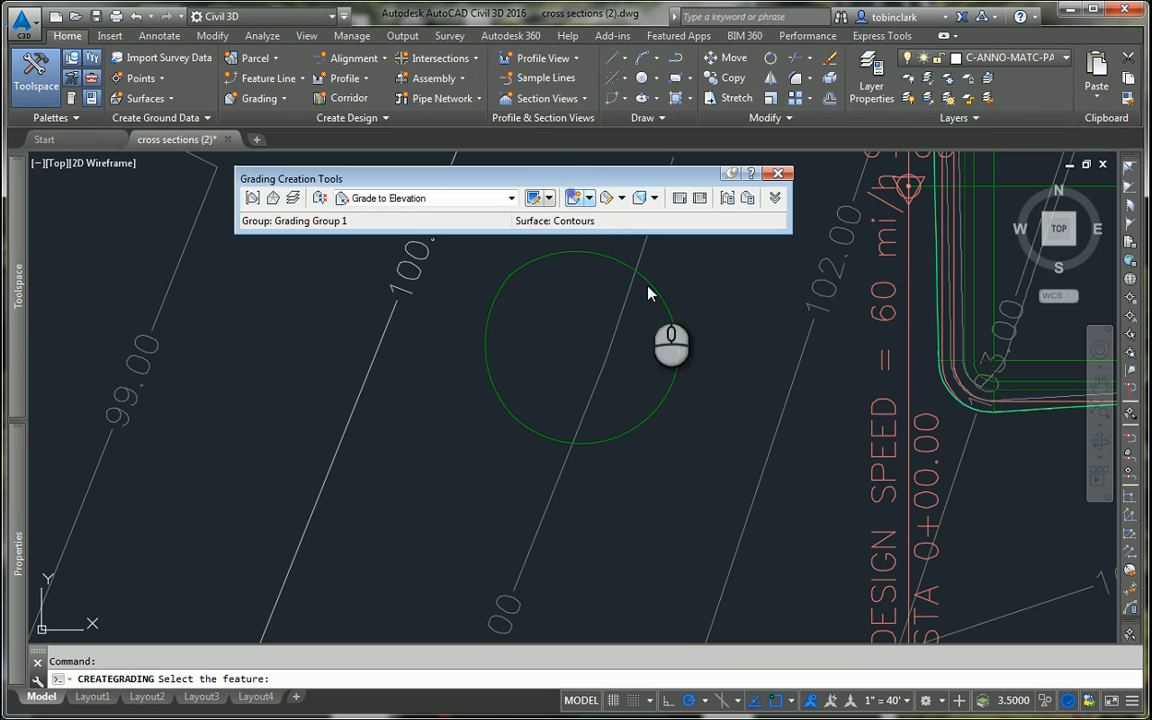
click(674, 329)
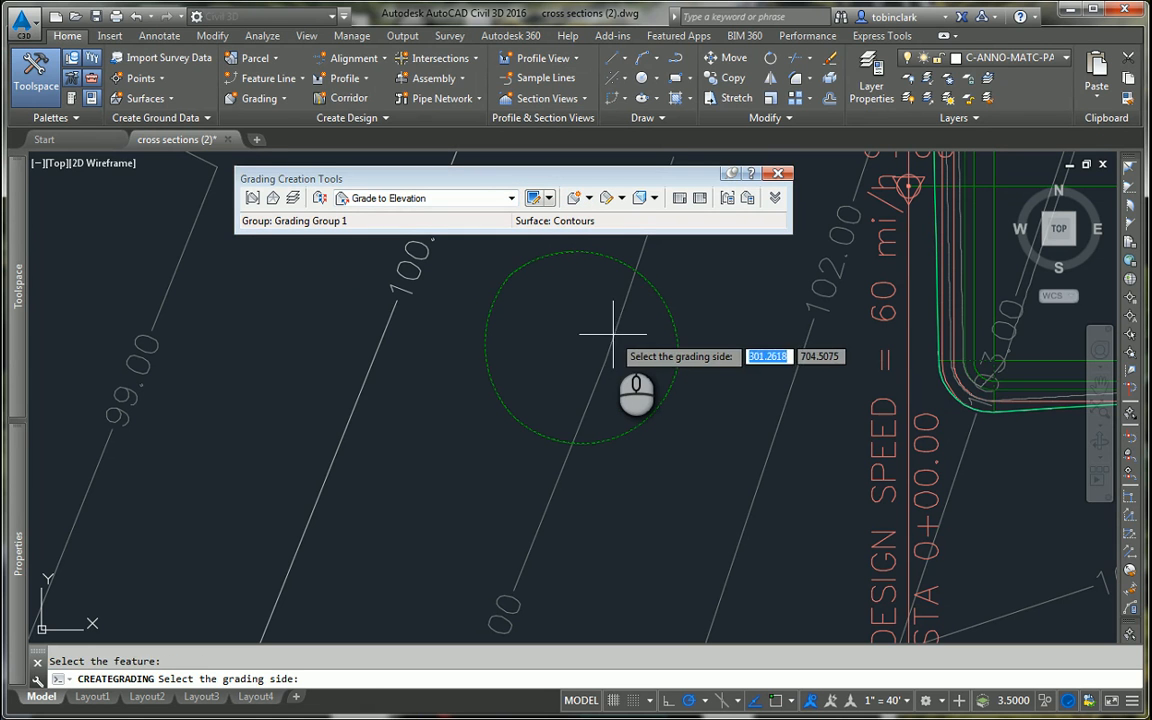
click(591, 337)
key(Return)
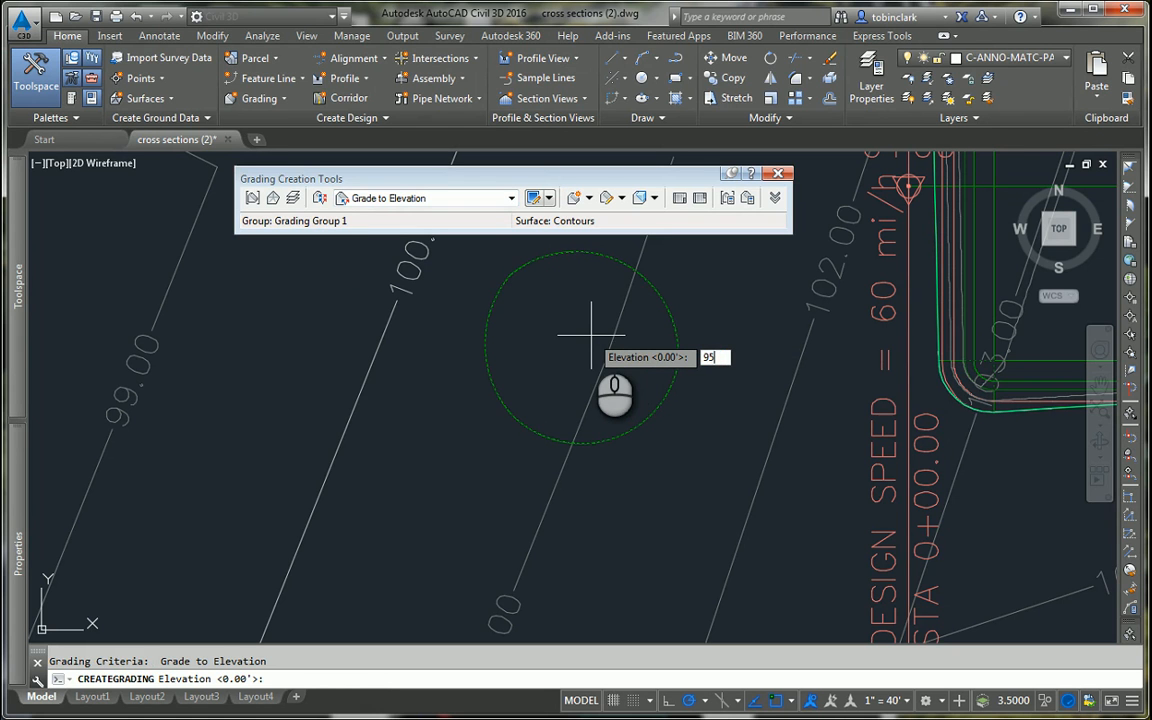
key(Return)
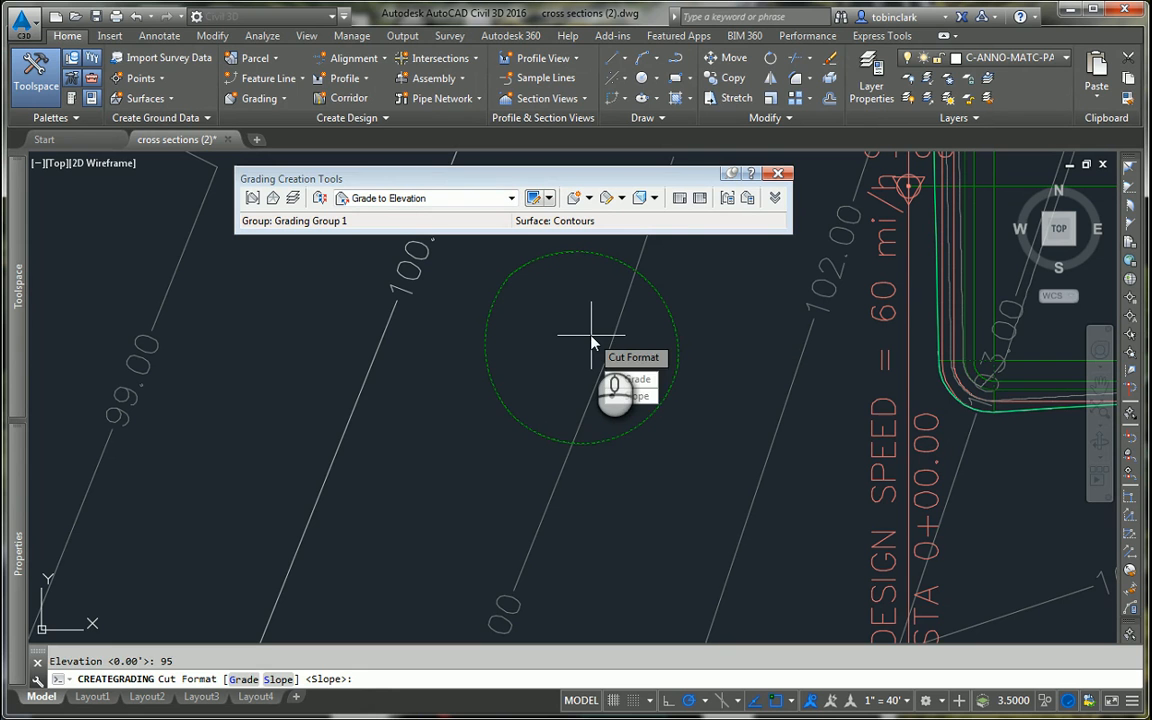
key(Return)
key(Return)
key(Return)
key(Return)
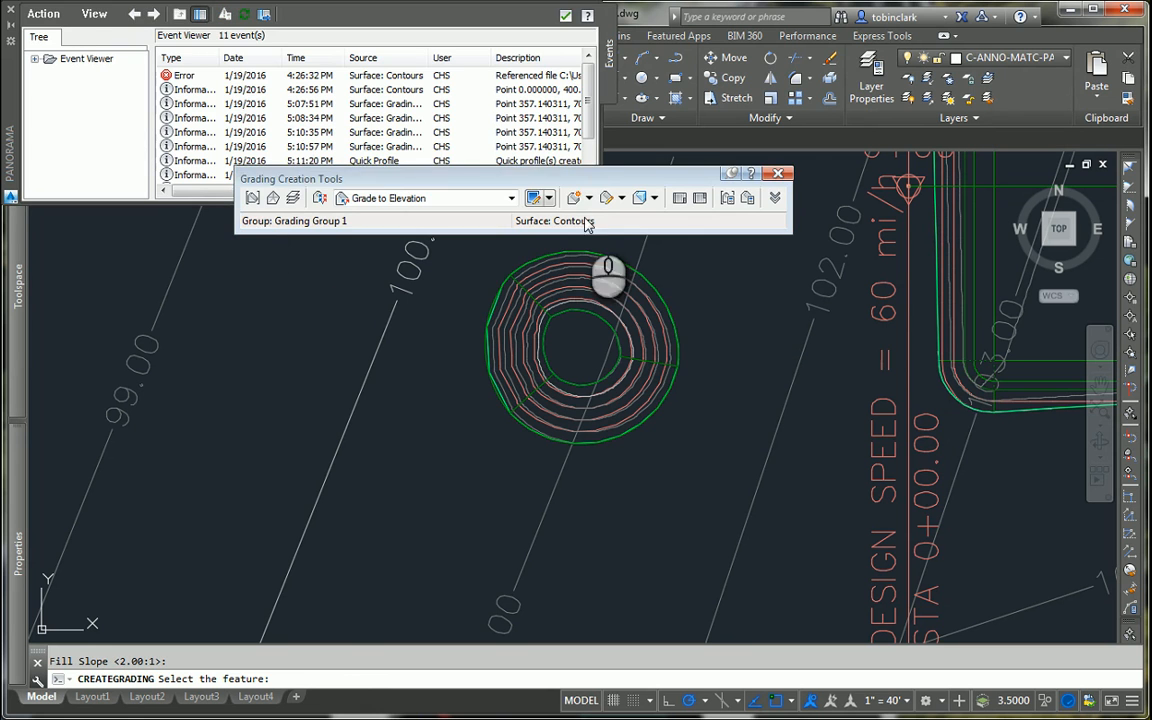
click(777, 174)
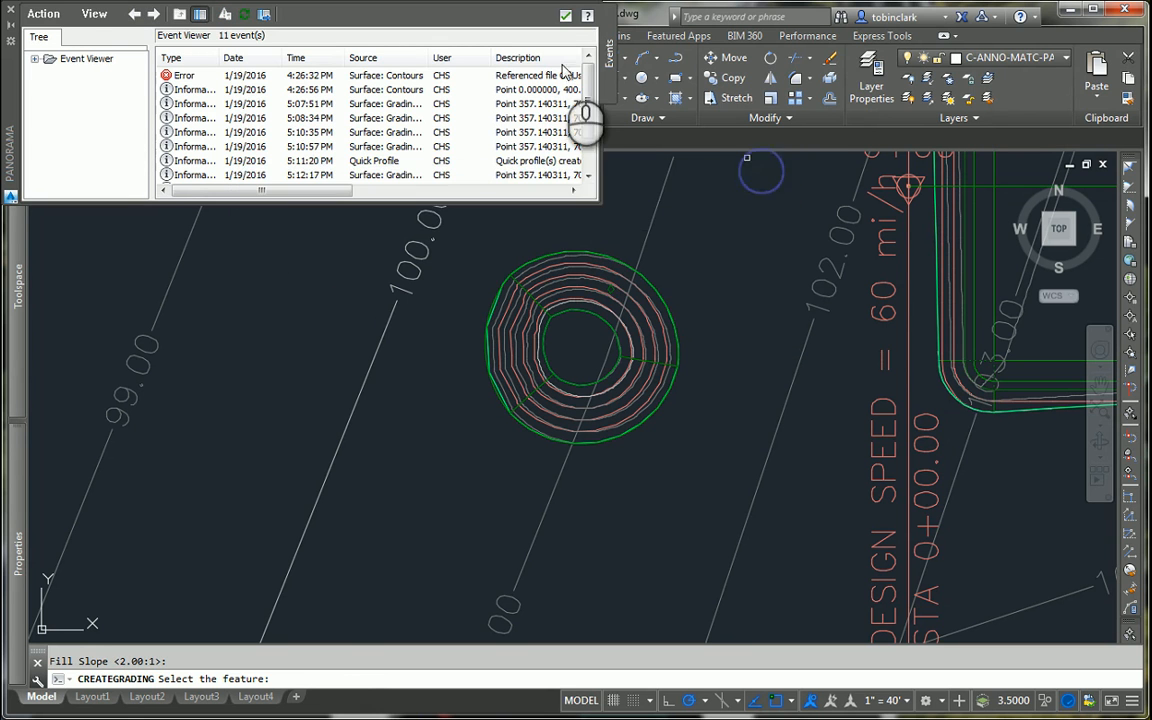
click(565, 15)
Step: Examine the grading contours inside the circle and bring up the drawing's list of surfaces and grading groups
scroll(583, 378, up, 2)
scroll(583, 378, down, 1)
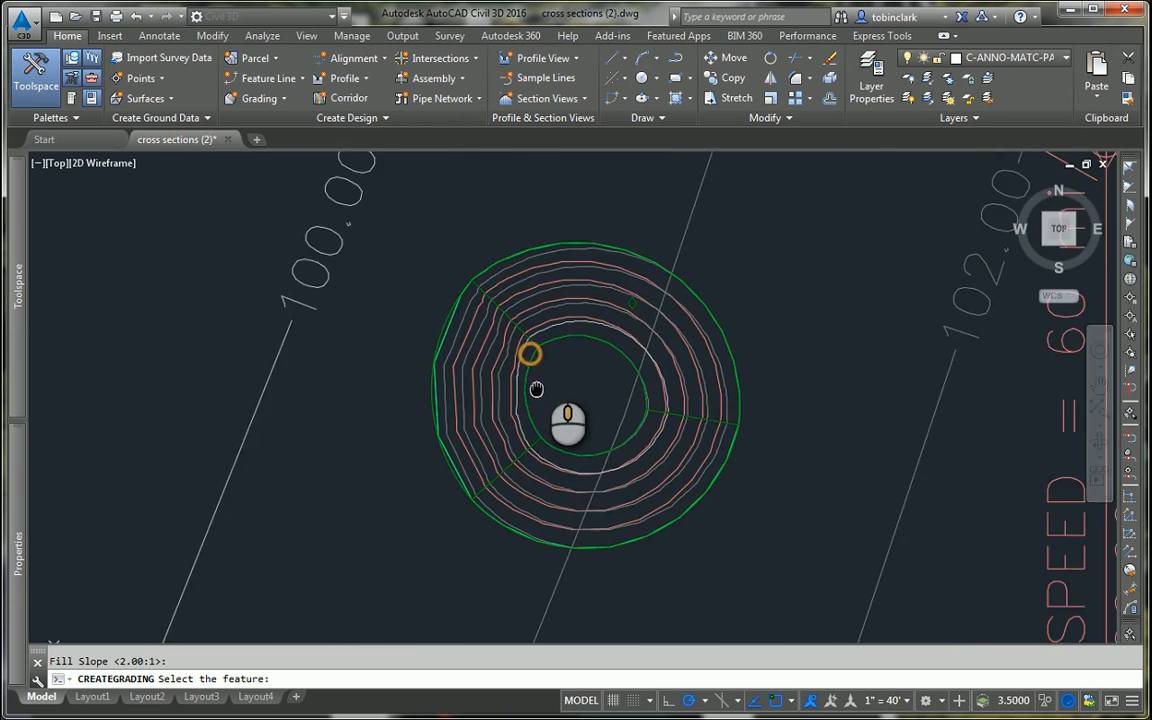
scroll(545, 390, up, 4)
scroll(575, 345, down, 2)
scroll(595, 360, down, 1)
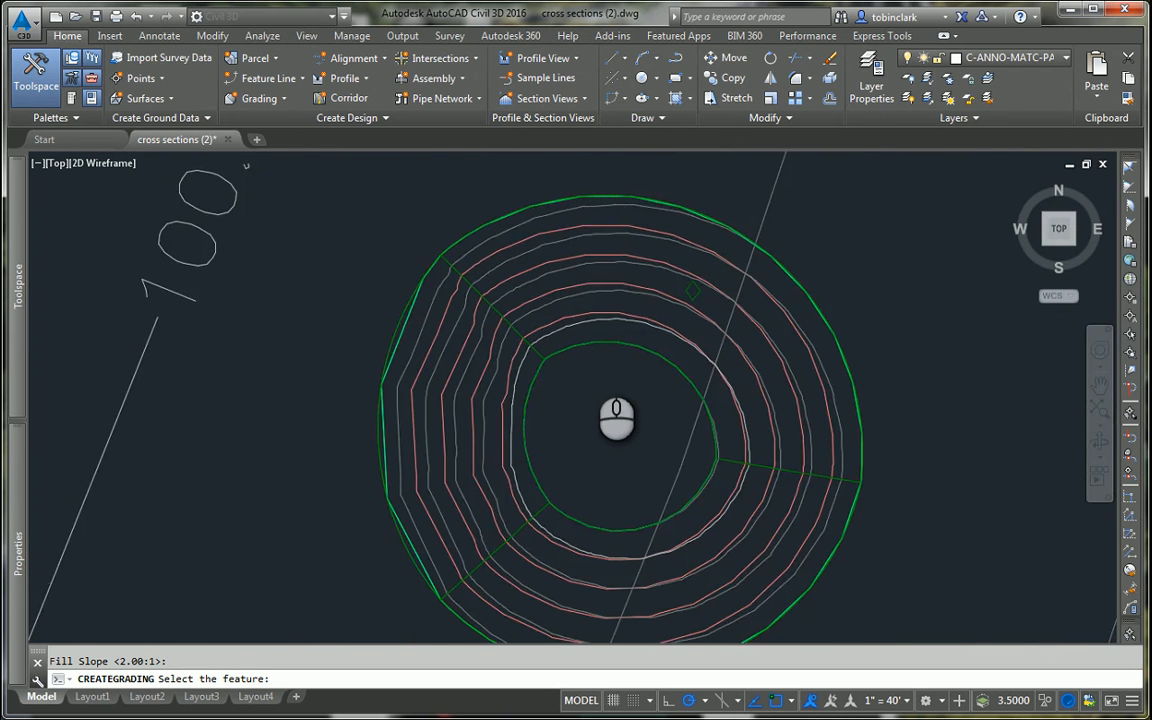
scroll(610, 367, down, 2)
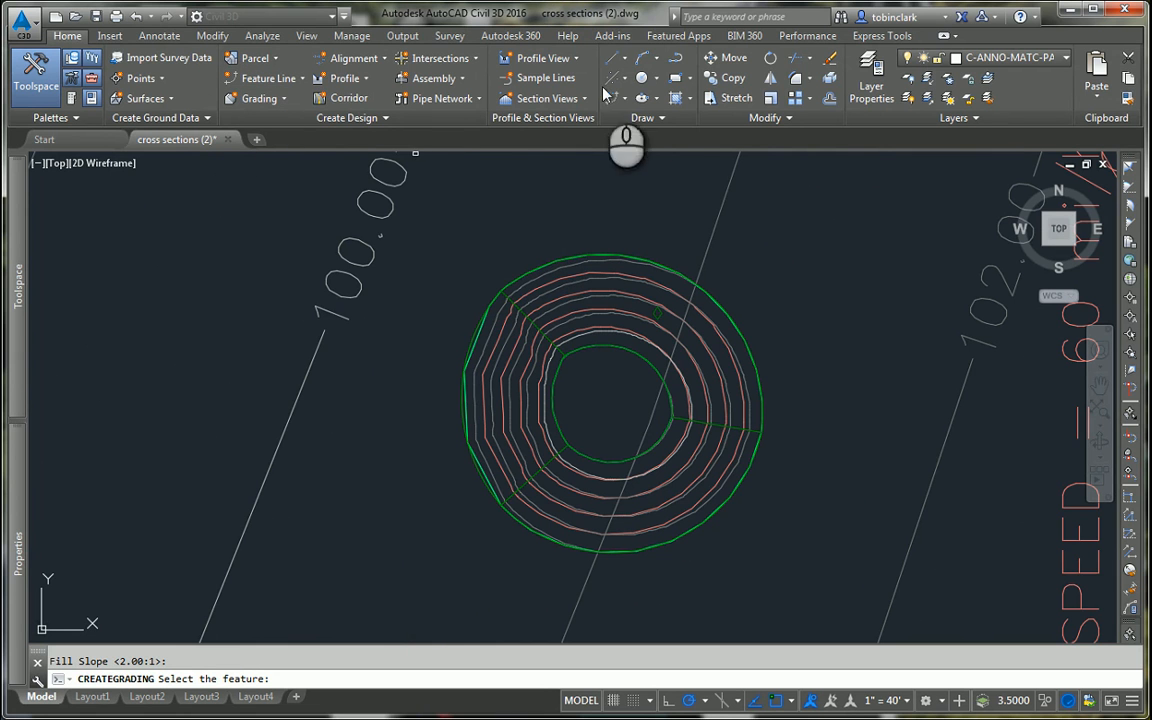
mouse_move(16, 316)
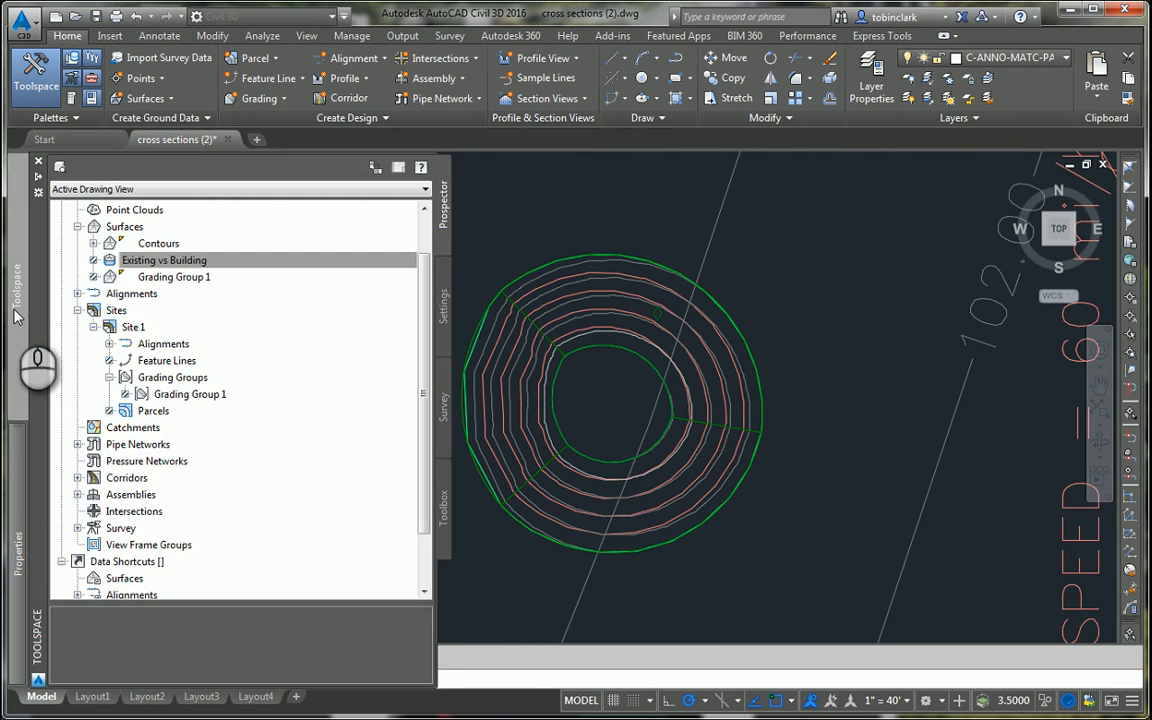
click(665, 317)
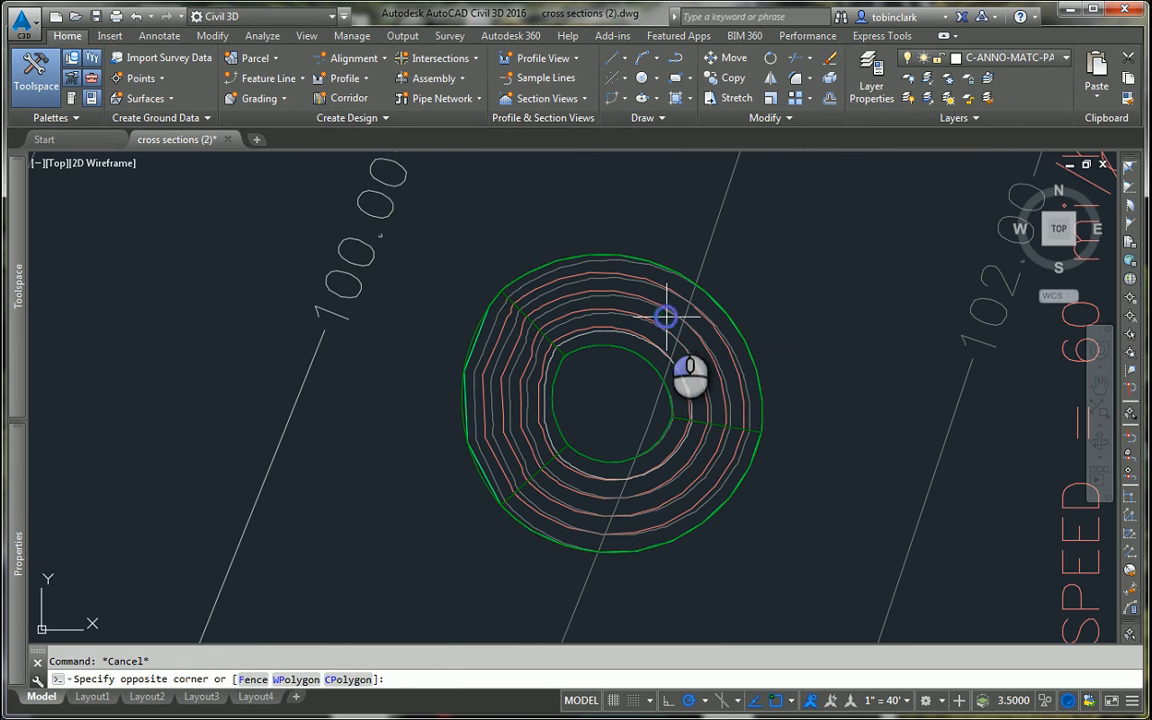
click(657, 308)
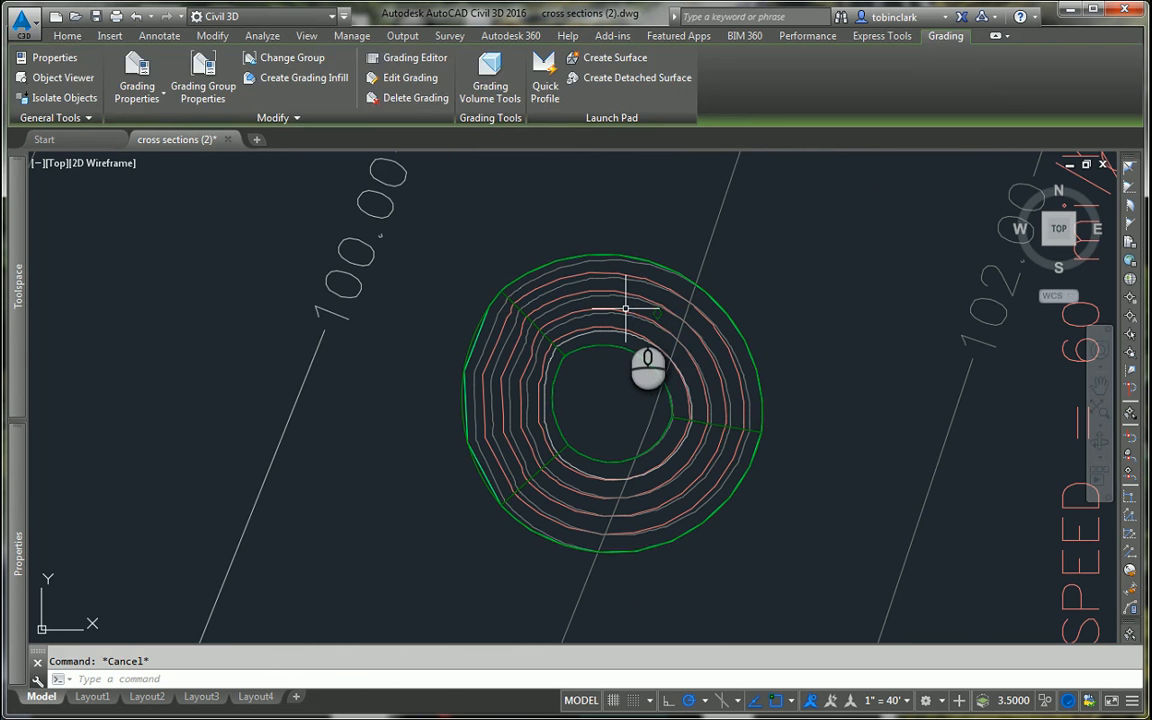
click(661, 316)
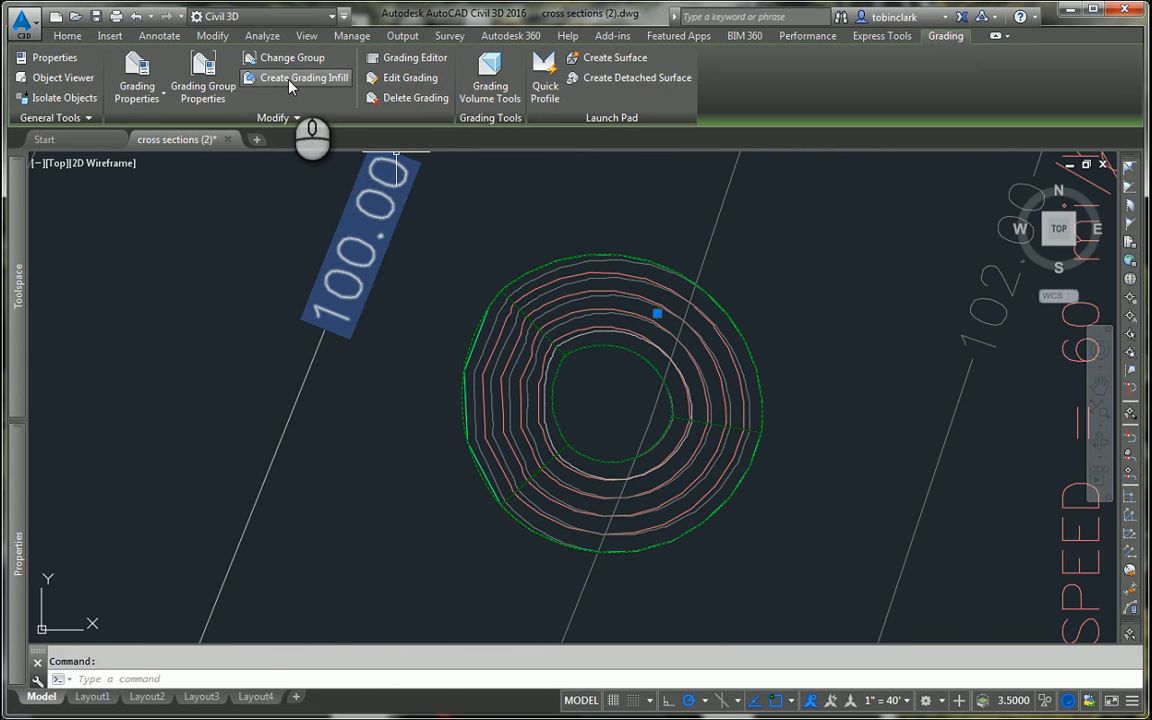
click(287, 58)
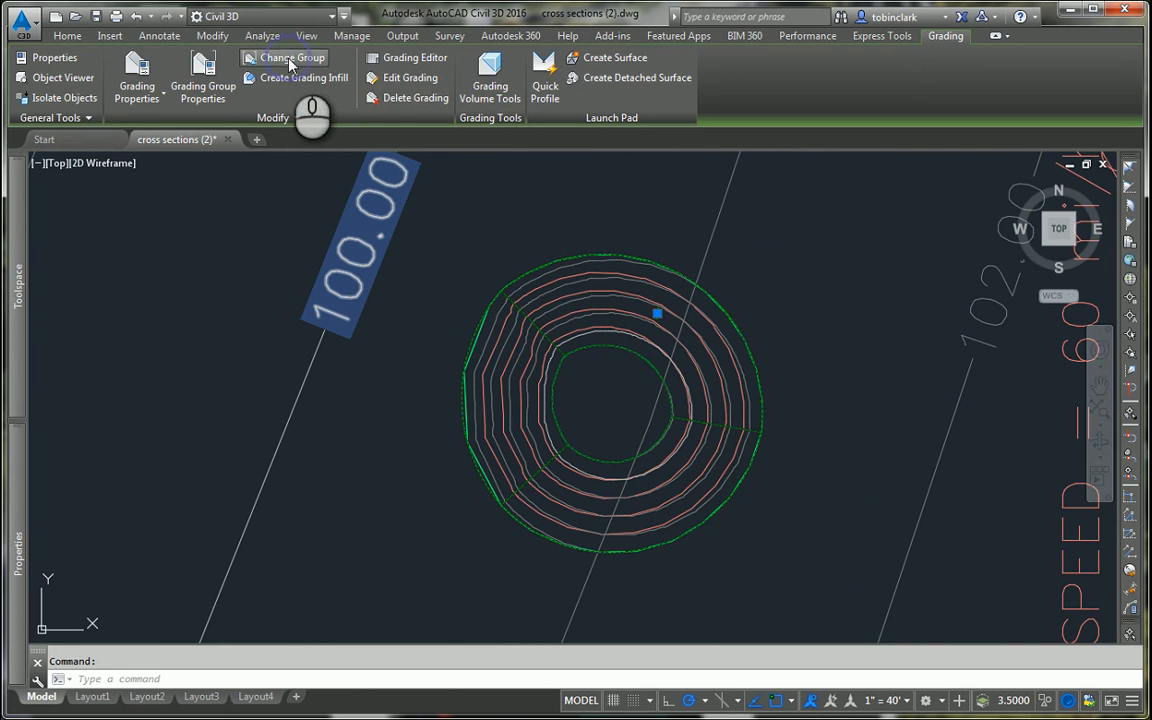
click(695, 405)
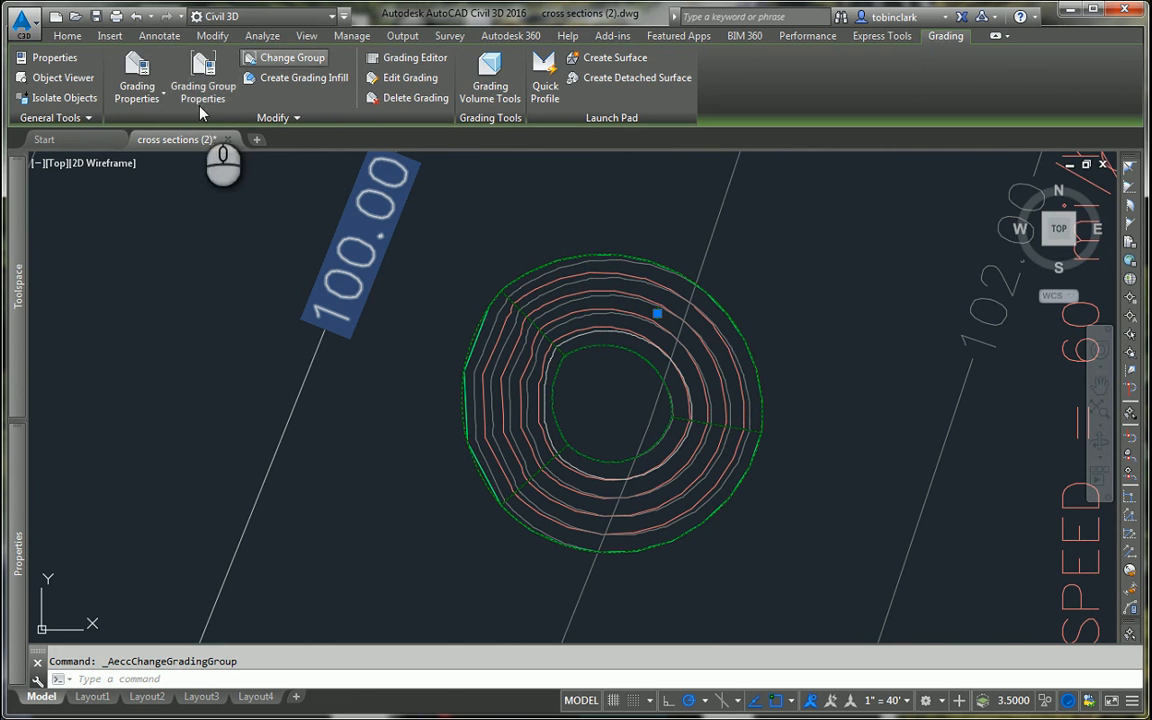
Step: Examine the selected grading's properties for its grading group, criteria and slope styles, and close them without changes
click(138, 82)
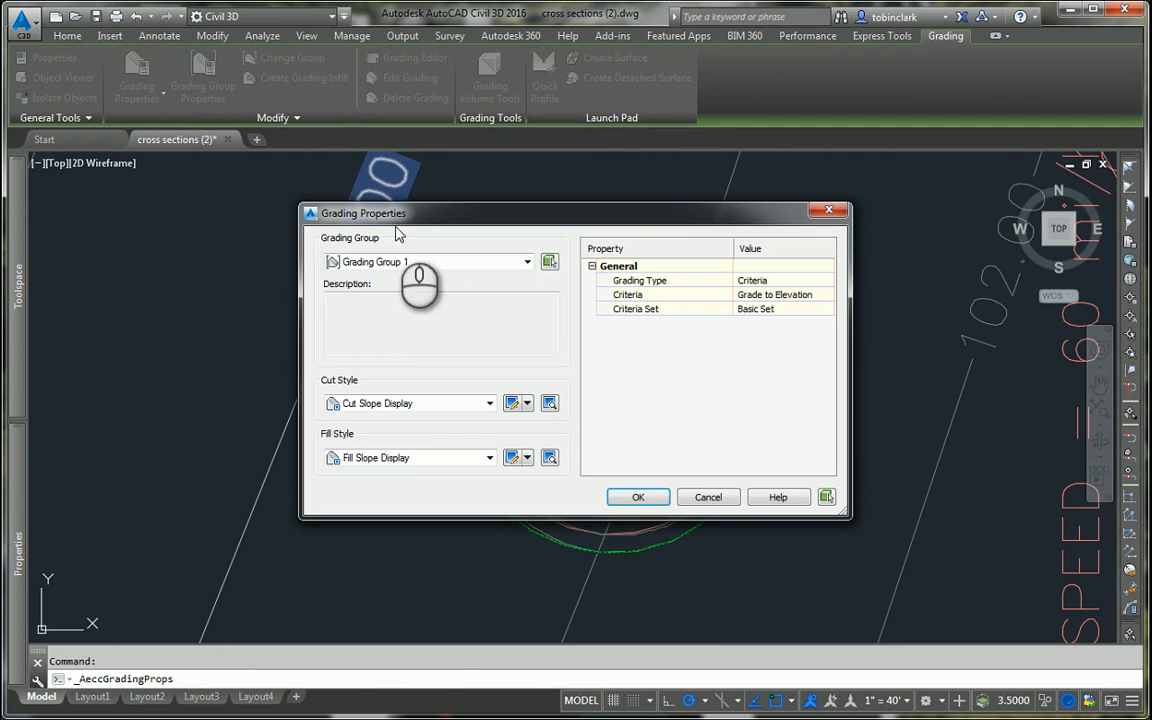
click(420, 262)
click(510, 276)
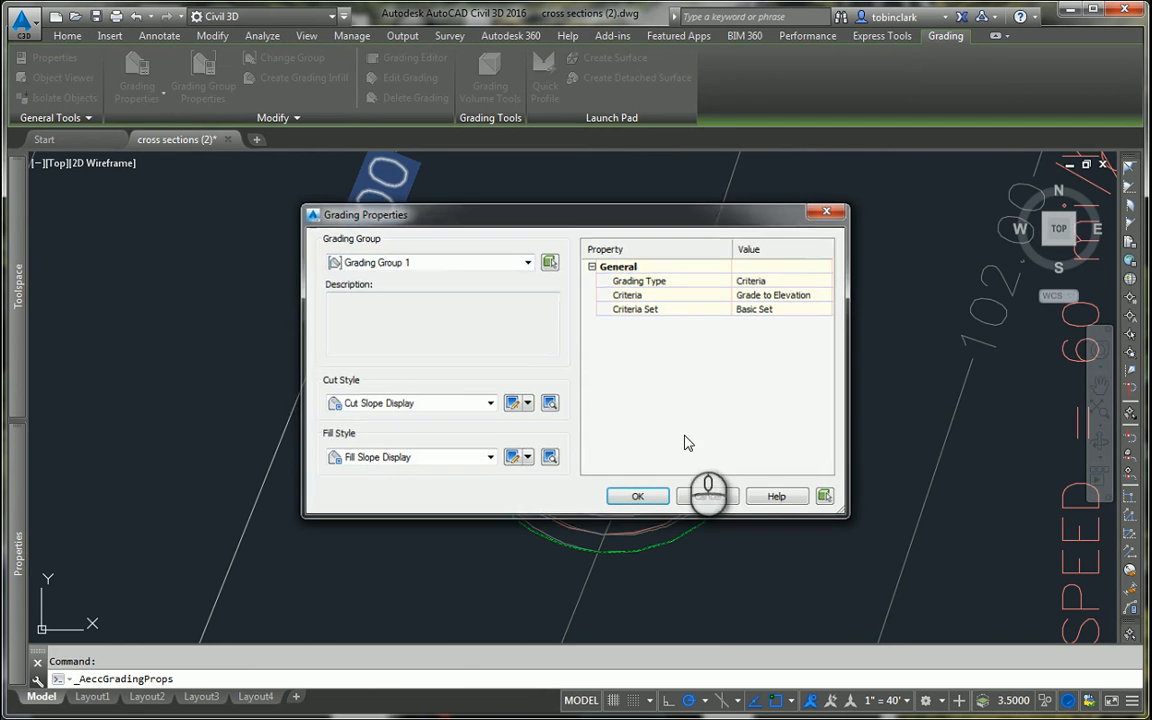
click(706, 495)
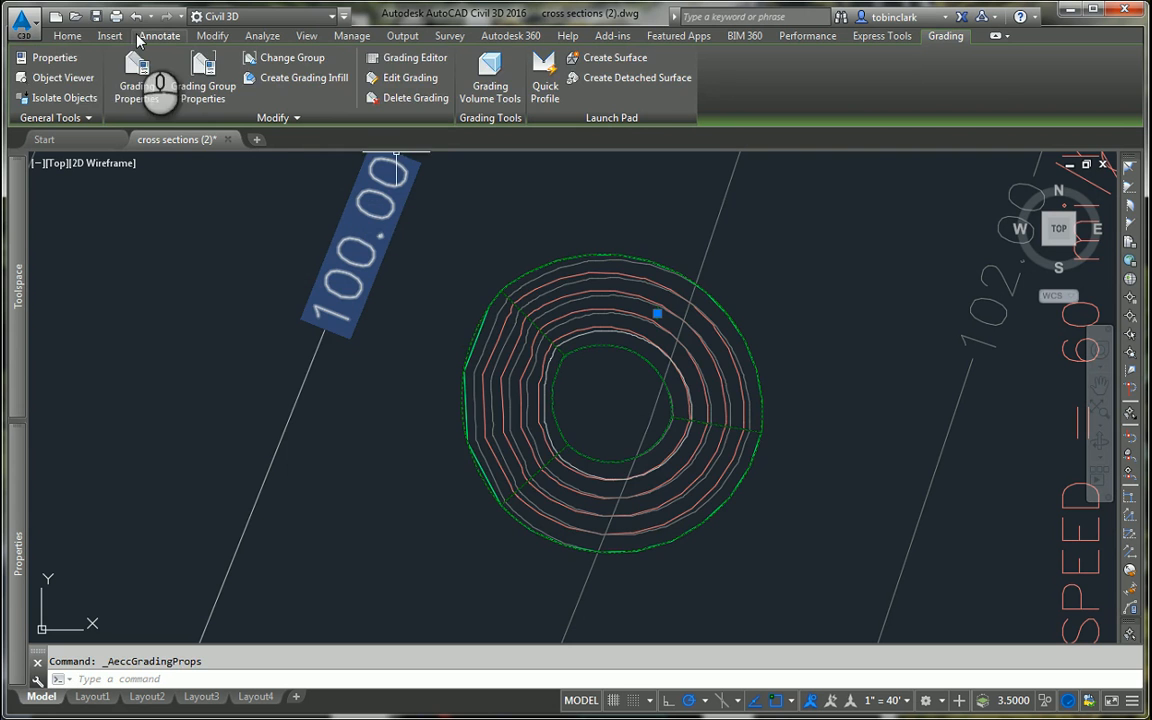
key(Escape)
Step: Create a new grading group with automatic surface creation and Contours as its volume base surface
click(68, 36)
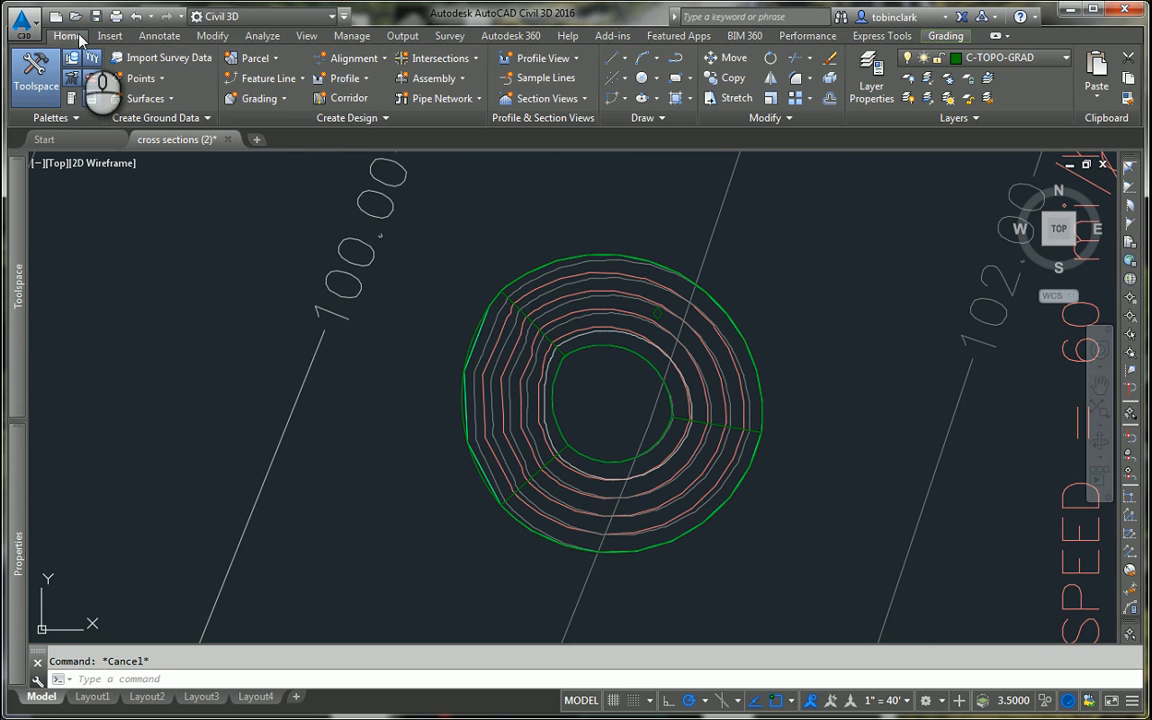
click(265, 98)
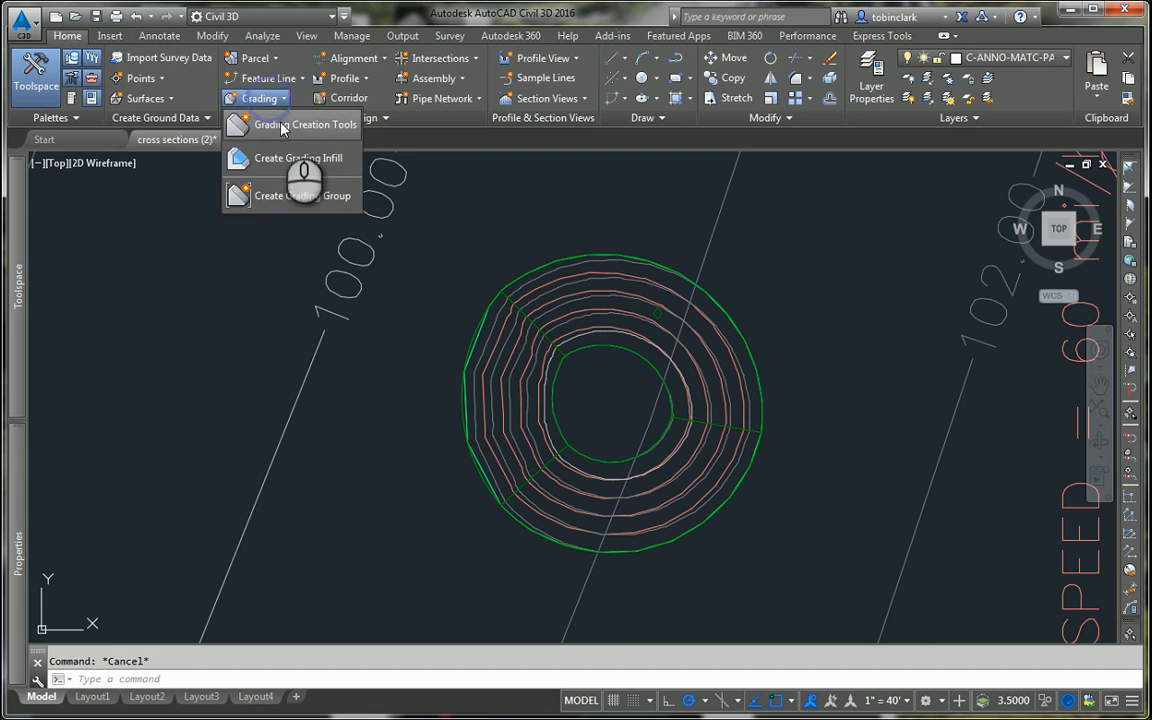
click(280, 122)
click(250, 104)
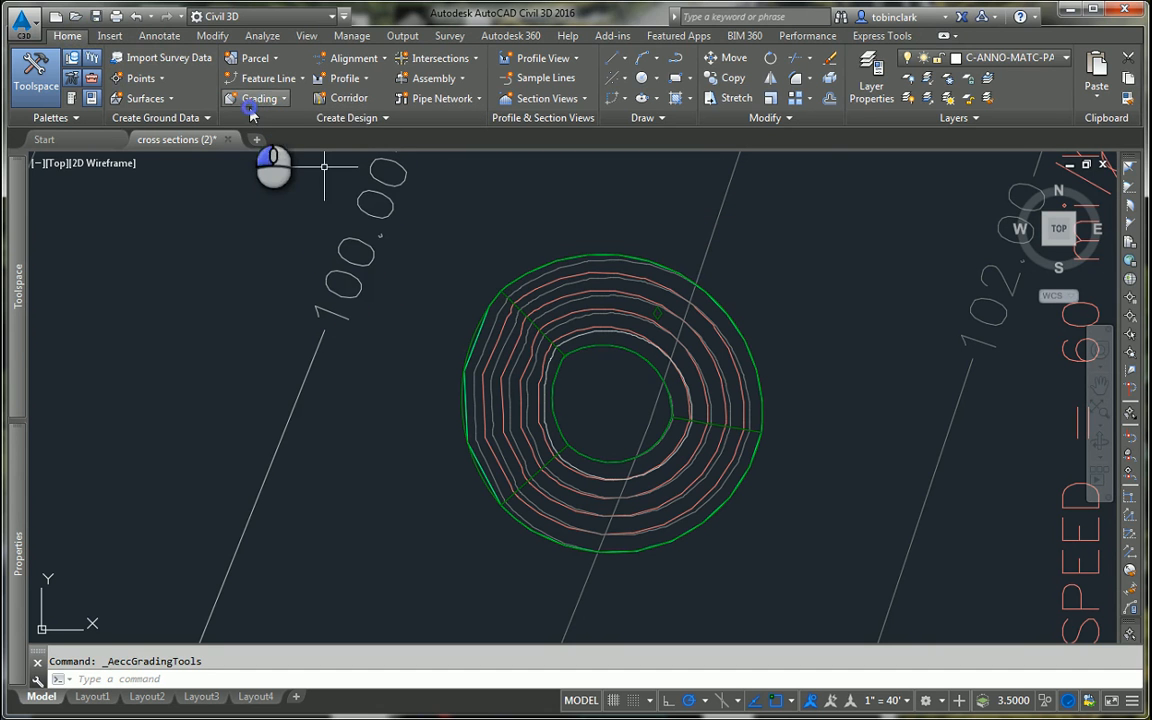
click(285, 195)
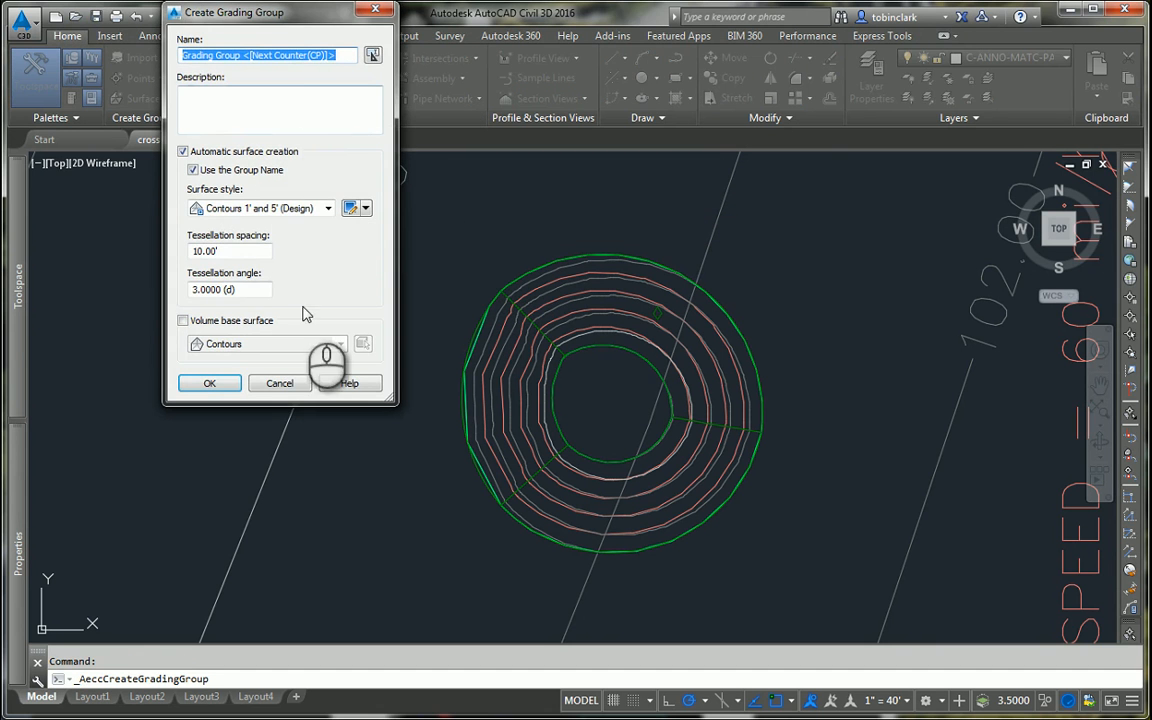
click(200, 322)
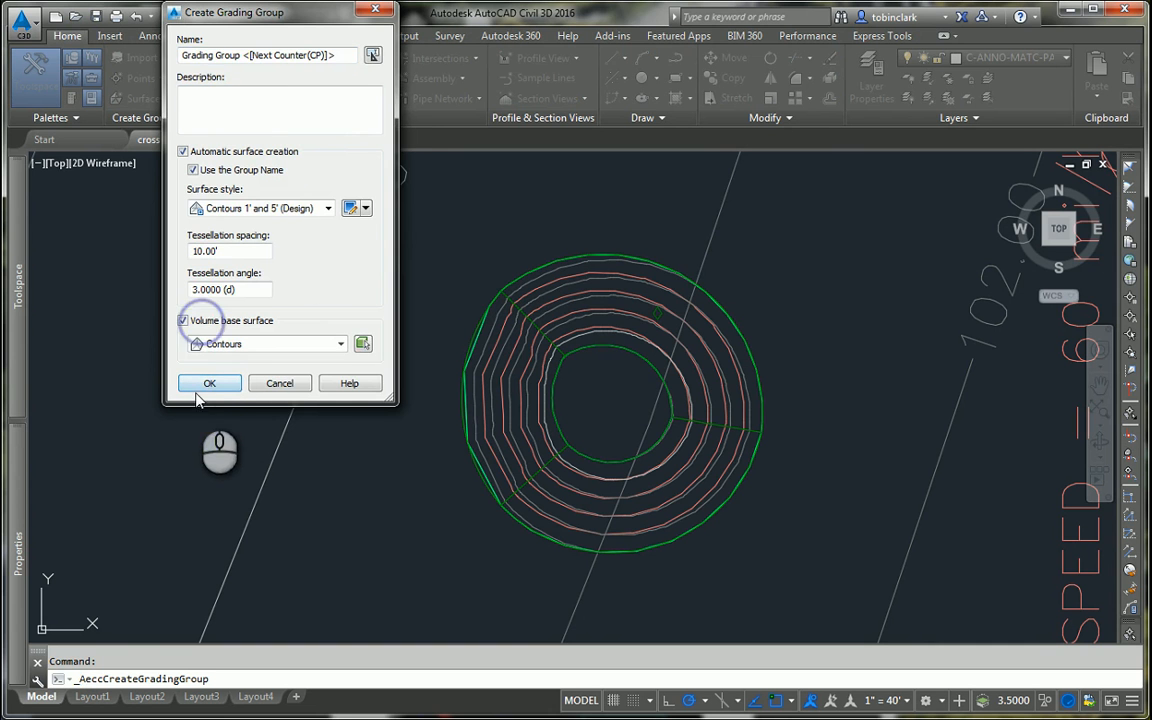
click(205, 383)
Step: Move the grading inside the circle to Grading Group 3 of Site 1, close the event list and deselect the grading
click(704, 502)
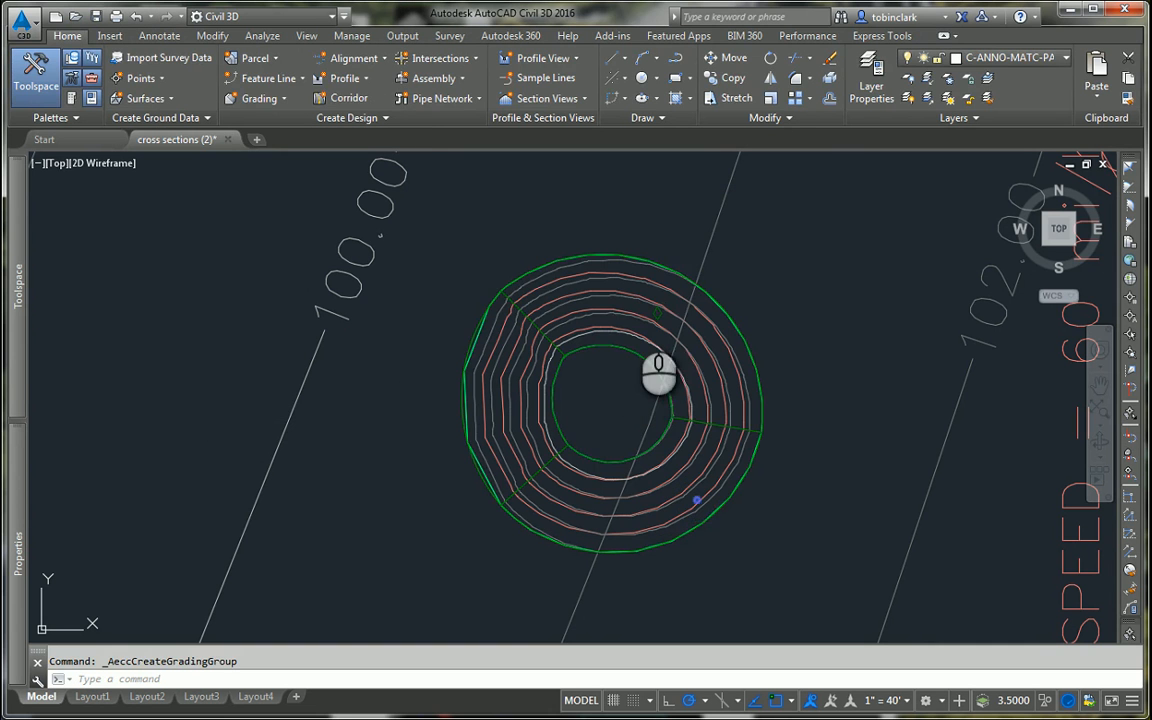
click(656, 312)
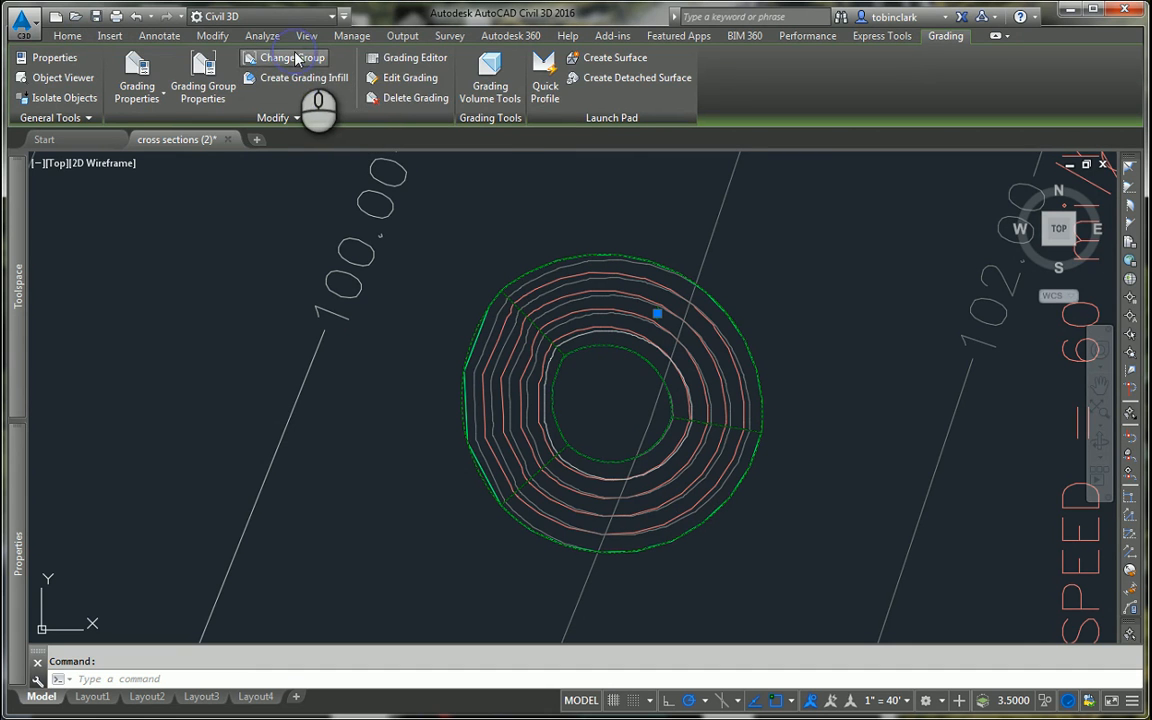
click(295, 58)
click(240, 93)
click(250, 136)
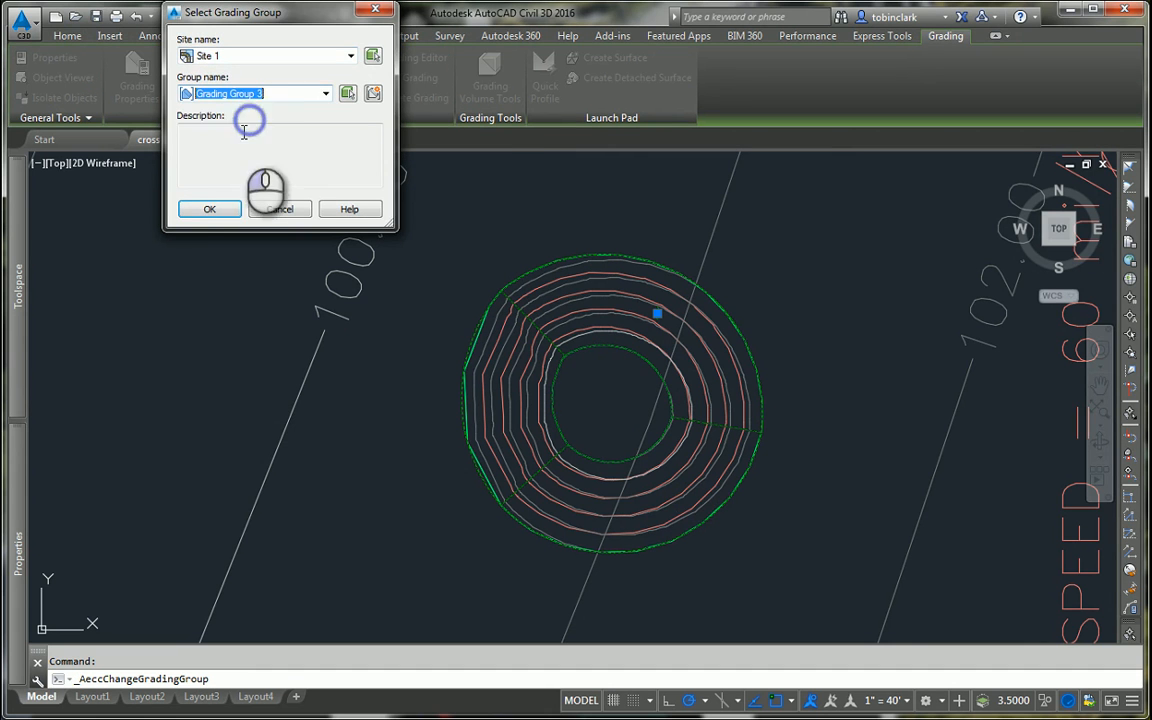
click(210, 210)
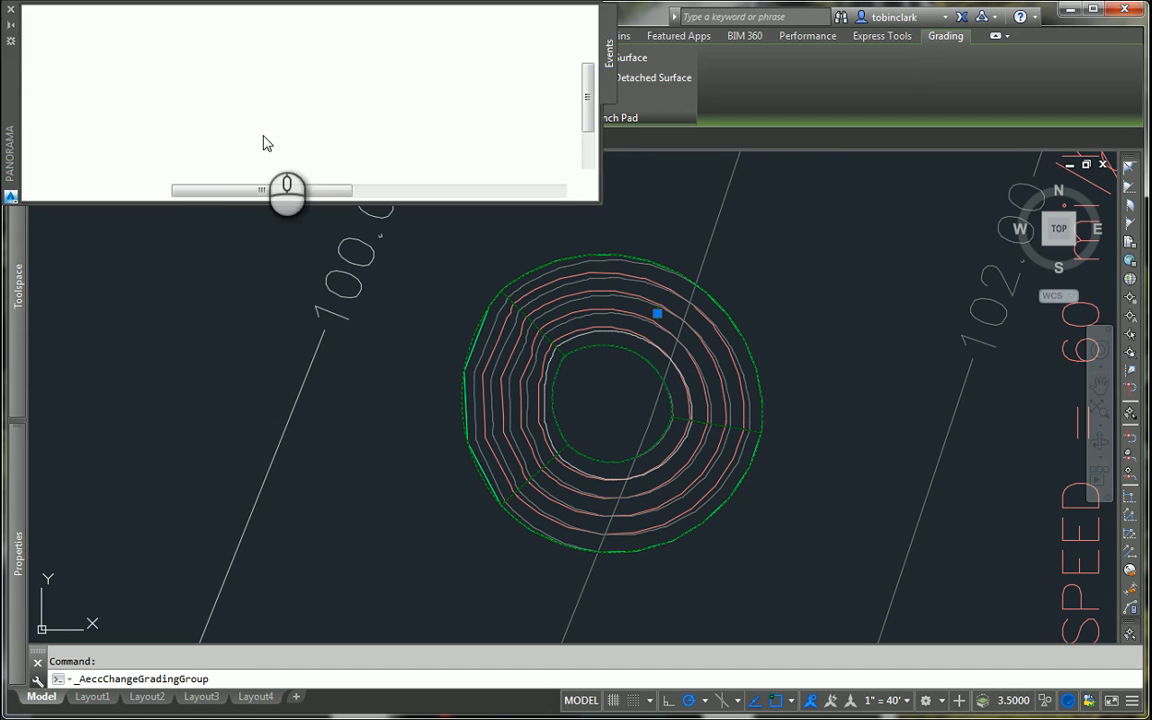
click(12, 12)
key(Escape)
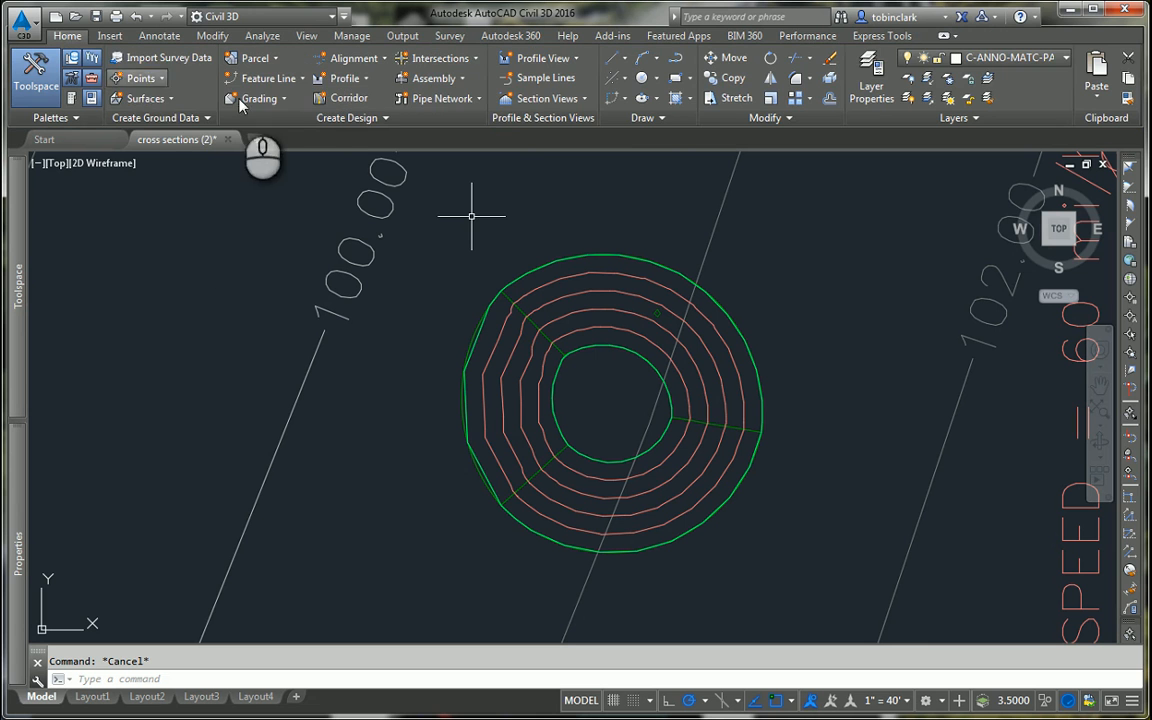
Step: Create a grading infill in the open area at the centre of the circular grading
click(256, 100)
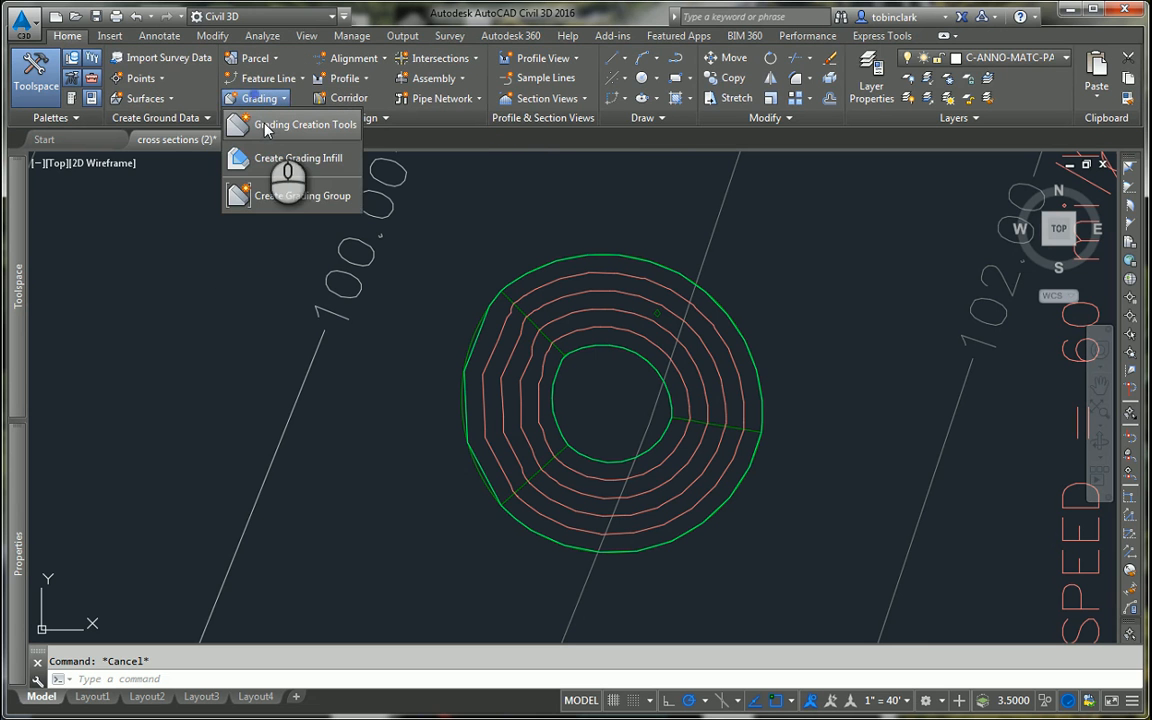
click(276, 157)
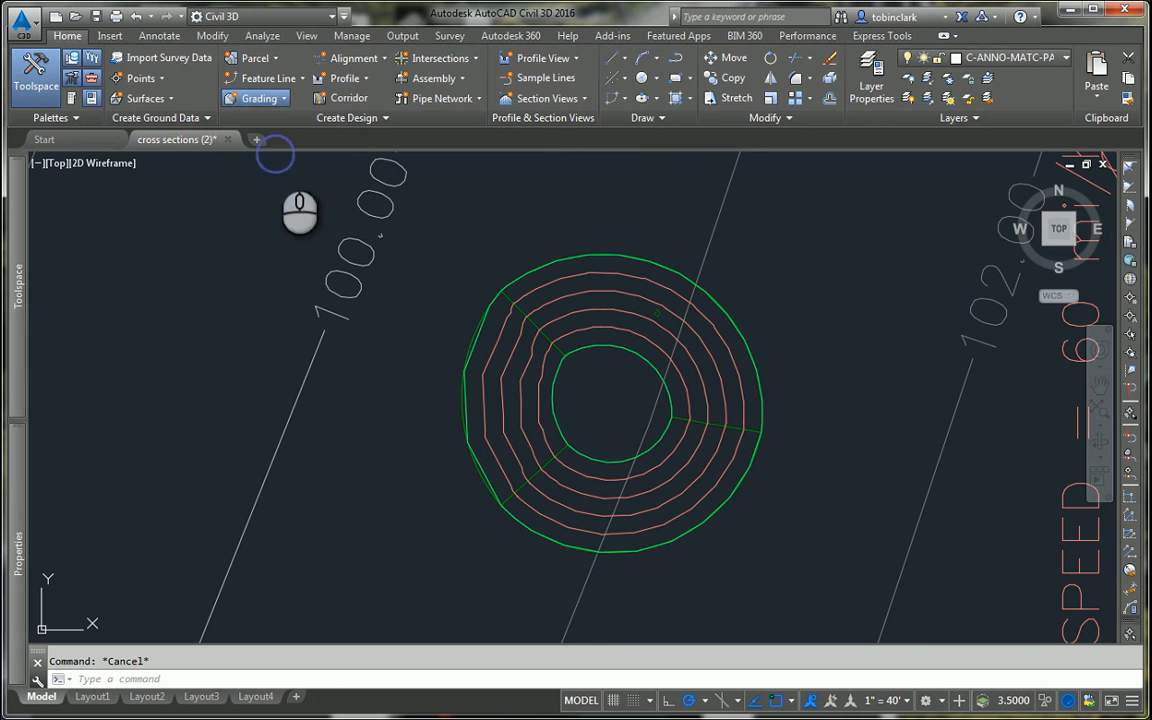
click(592, 393)
key(Escape)
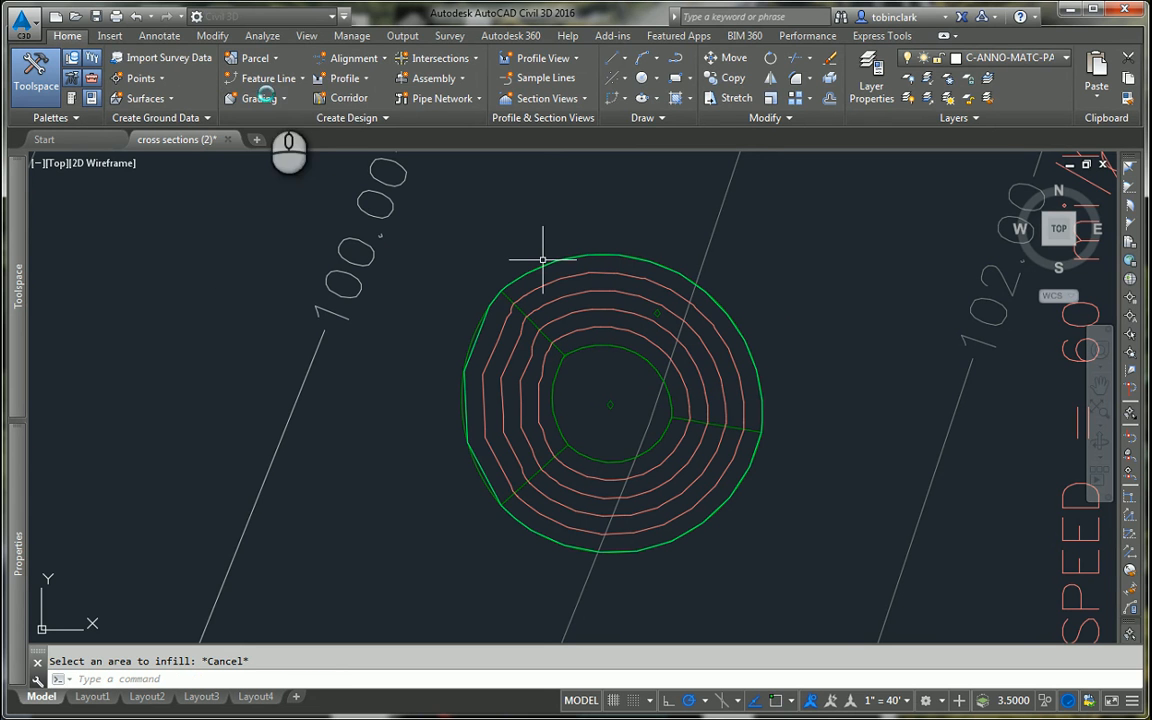
Step: Open the grading creation tools, set the criteria to Grade to Distance in Grading Group 3 of Site 1, and start a new grading
click(259, 98)
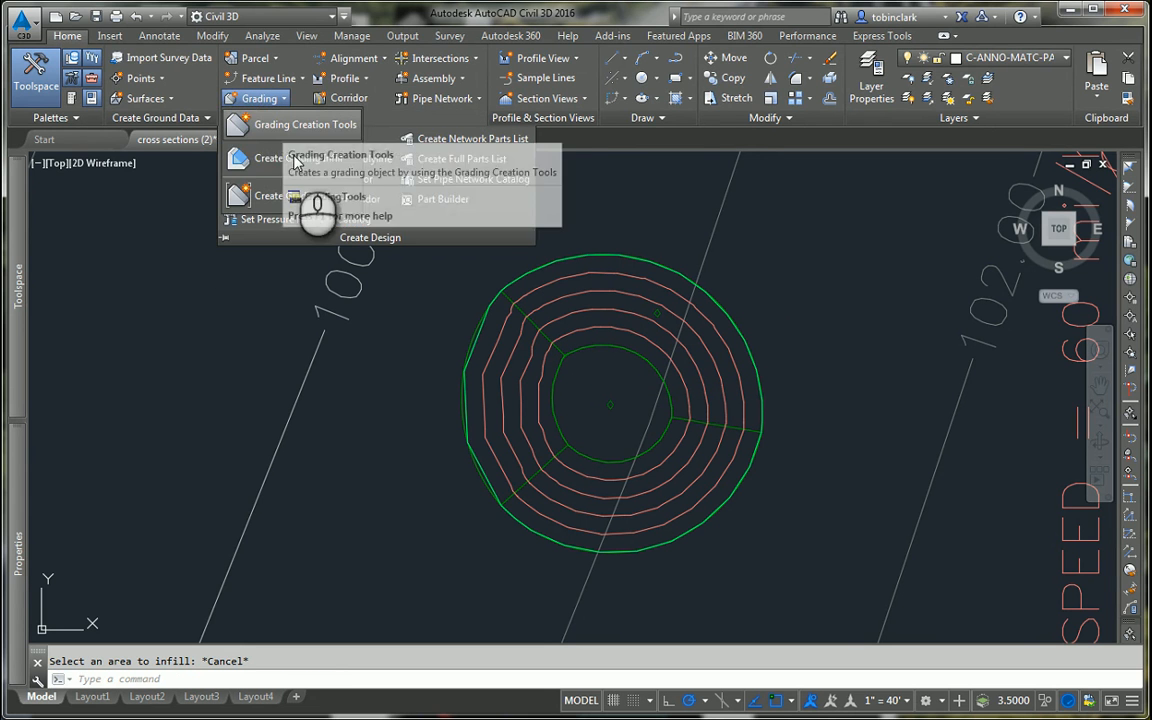
click(292, 124)
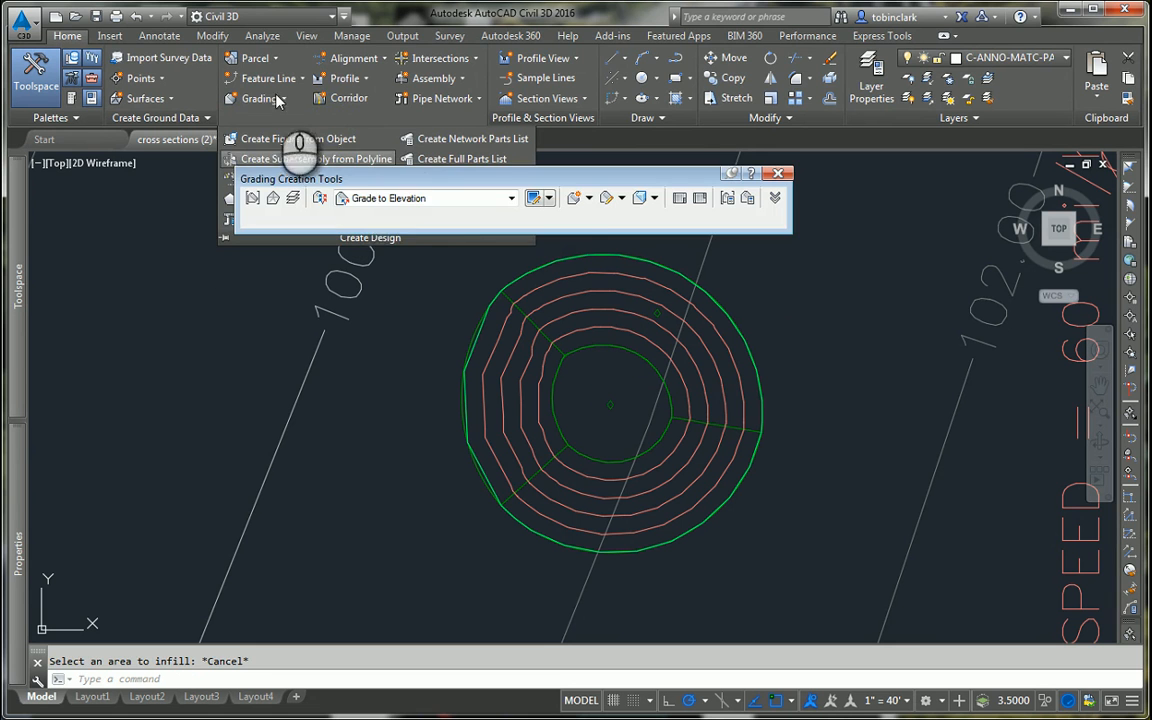
click(252, 198)
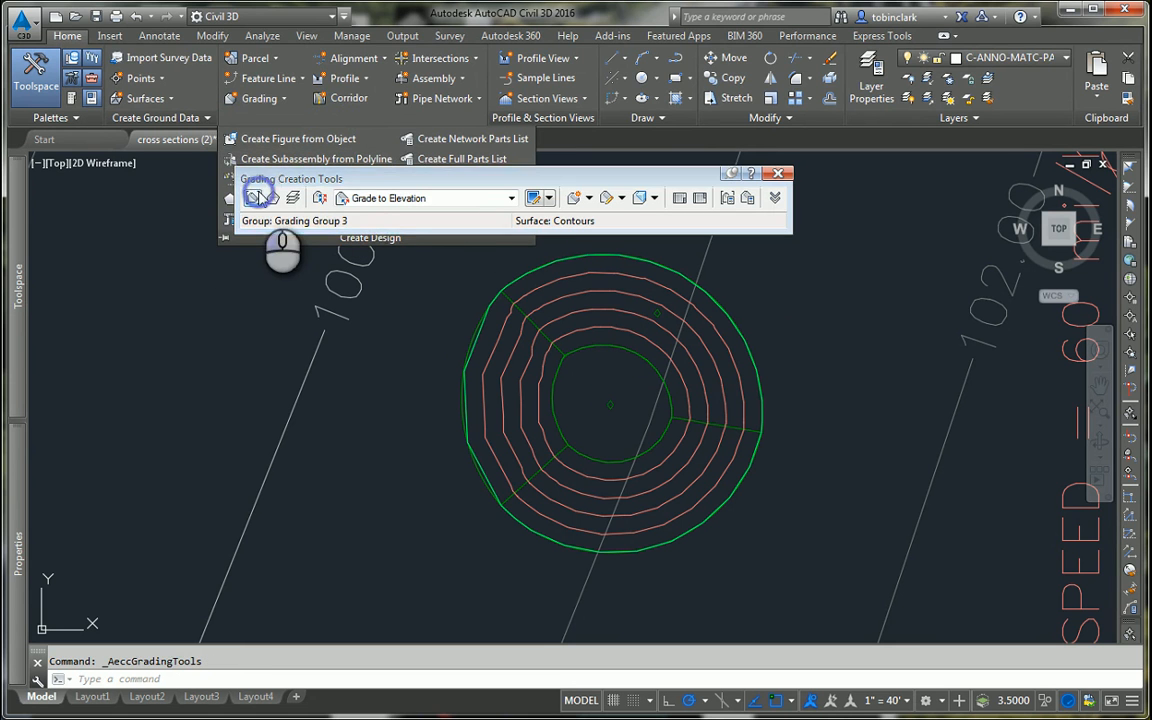
click(282, 209)
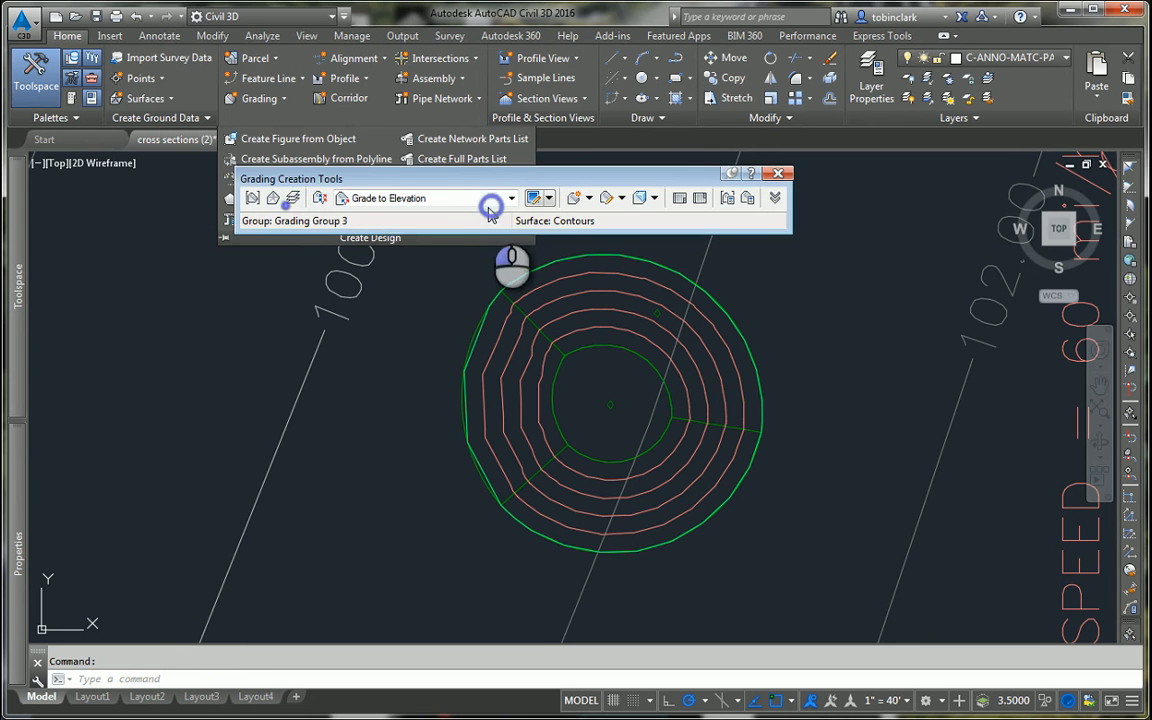
click(452, 198)
click(422, 216)
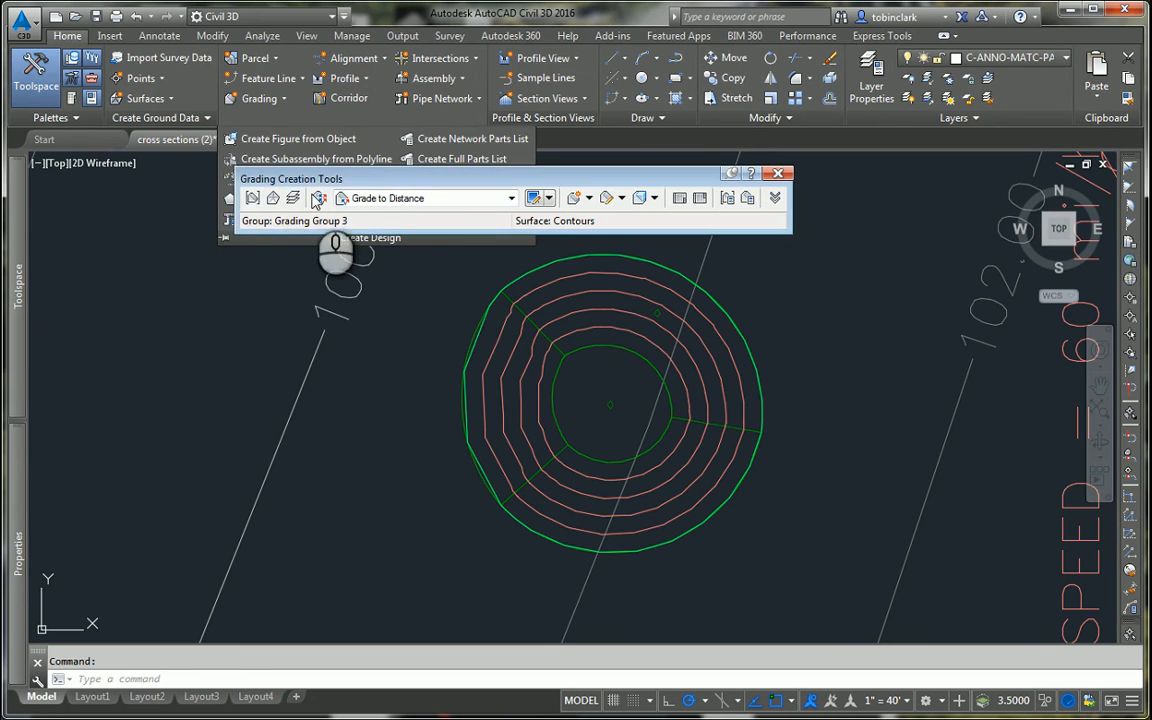
click(252, 198)
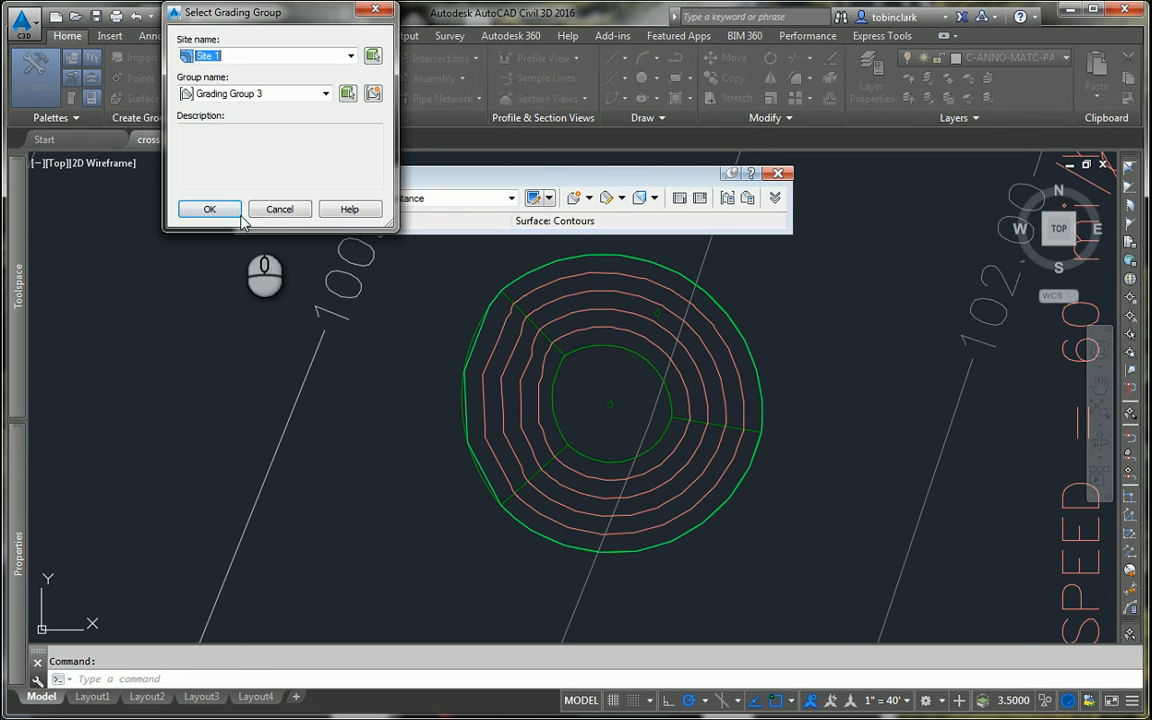
click(232, 209)
click(573, 197)
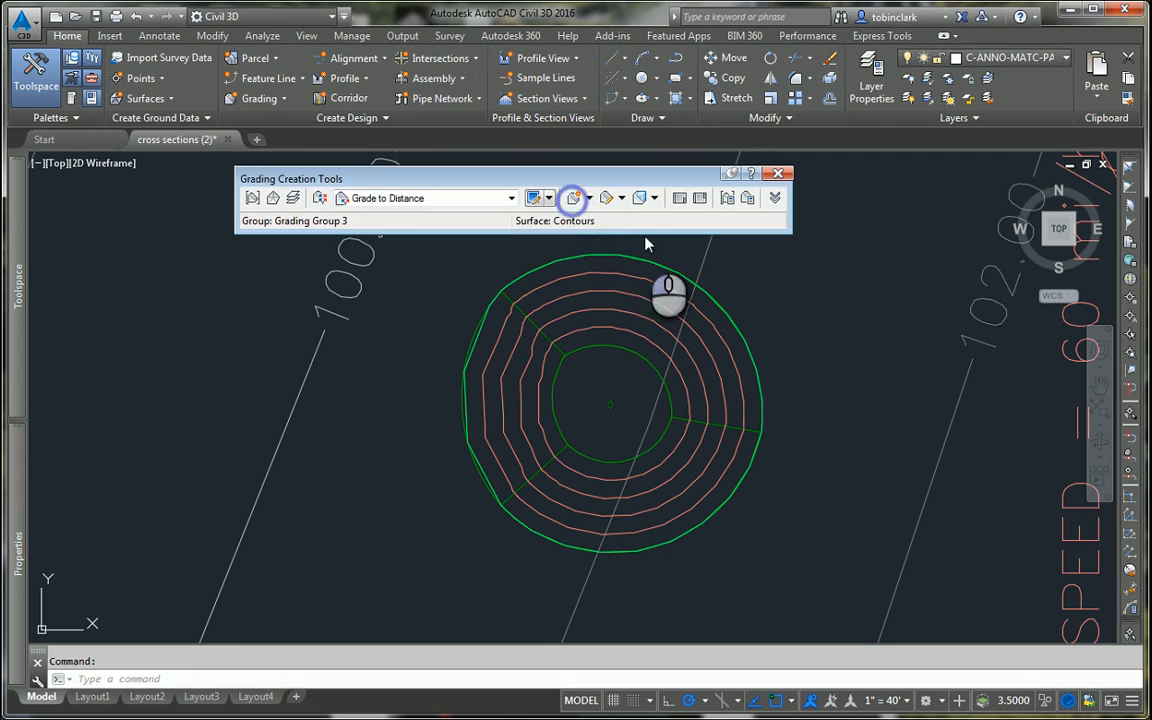
click(720, 301)
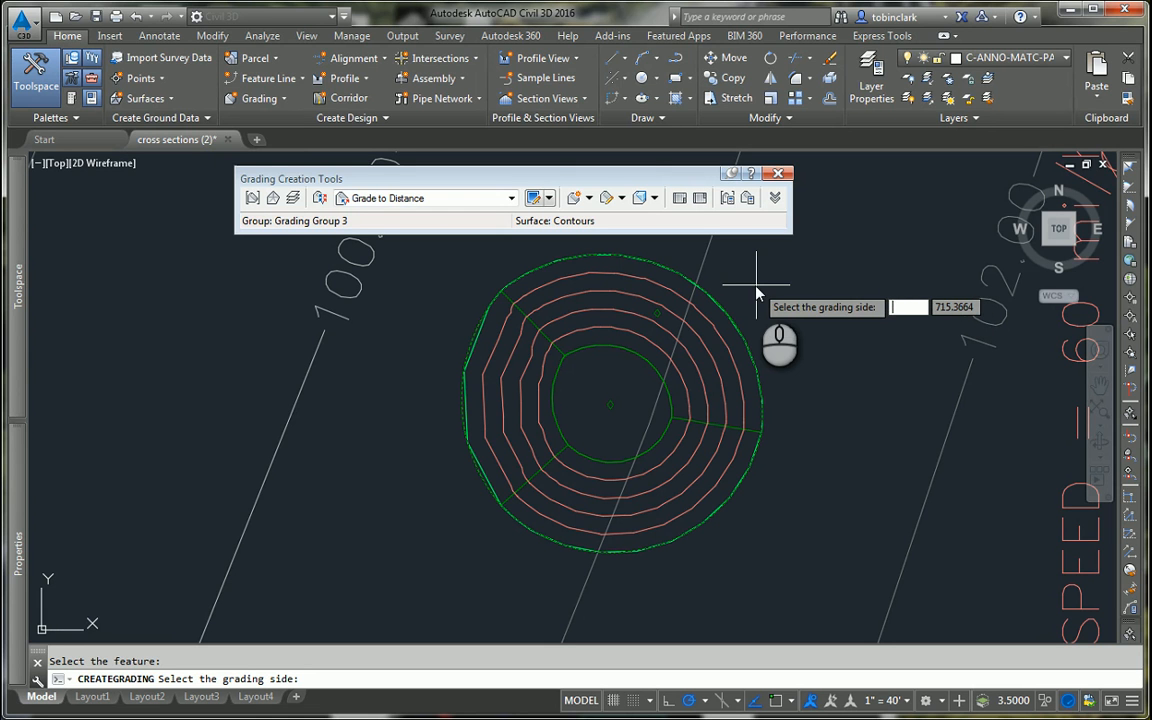
click(757, 287)
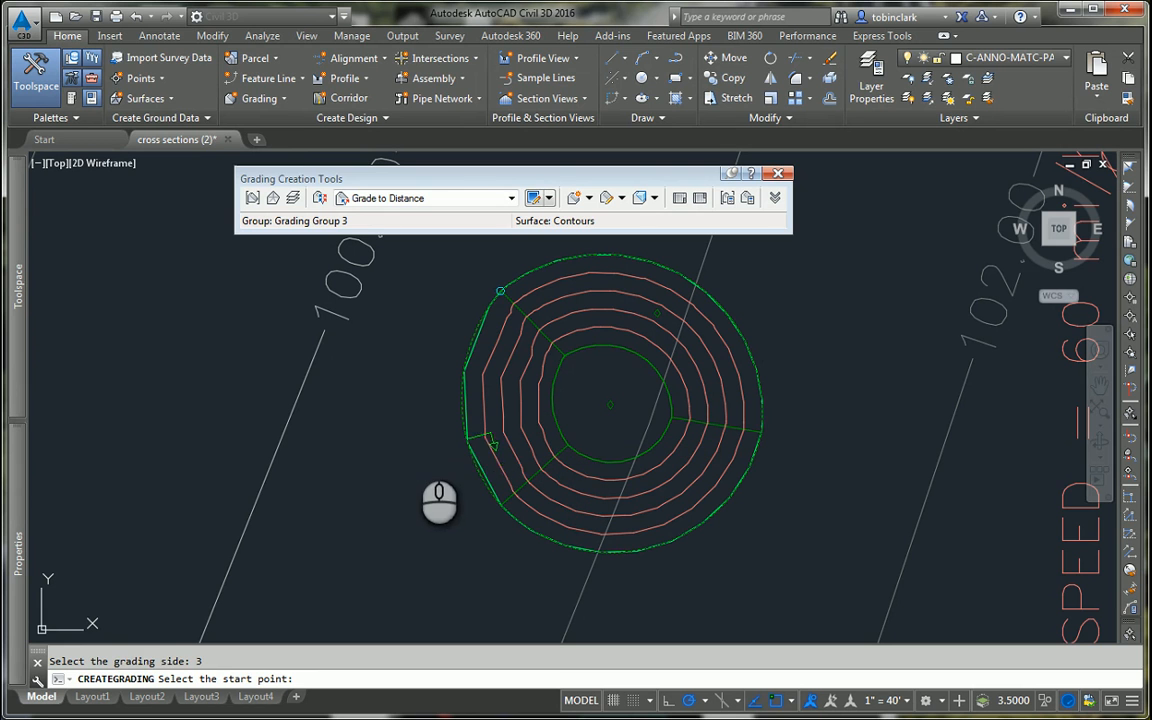
key(Escape)
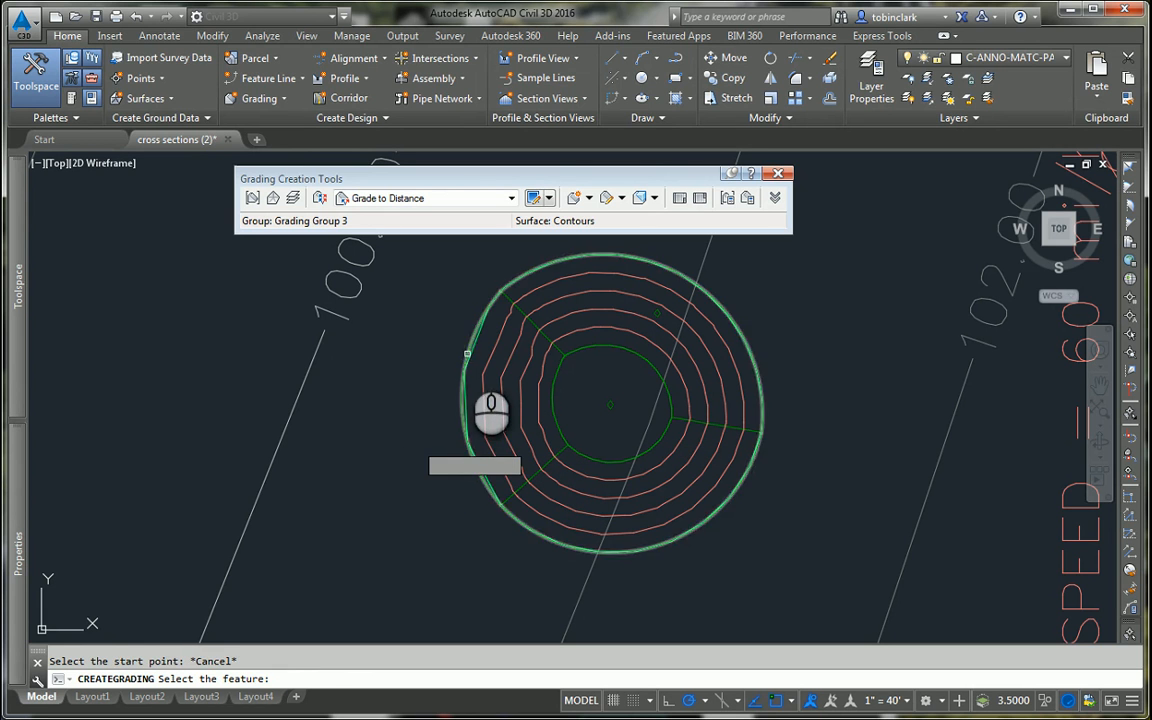
Step: Grade outward from the entire circular feature line to a distance of 3 feet at a 4:1 slope
click(465, 362)
click(441, 338)
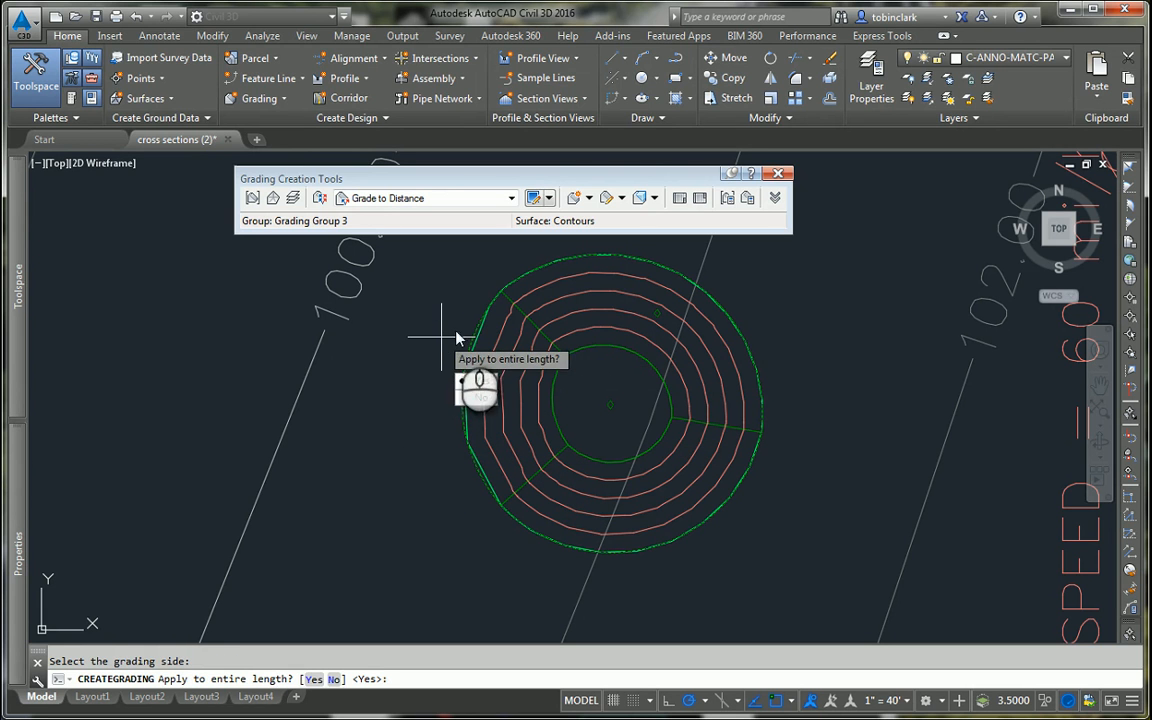
key(Return)
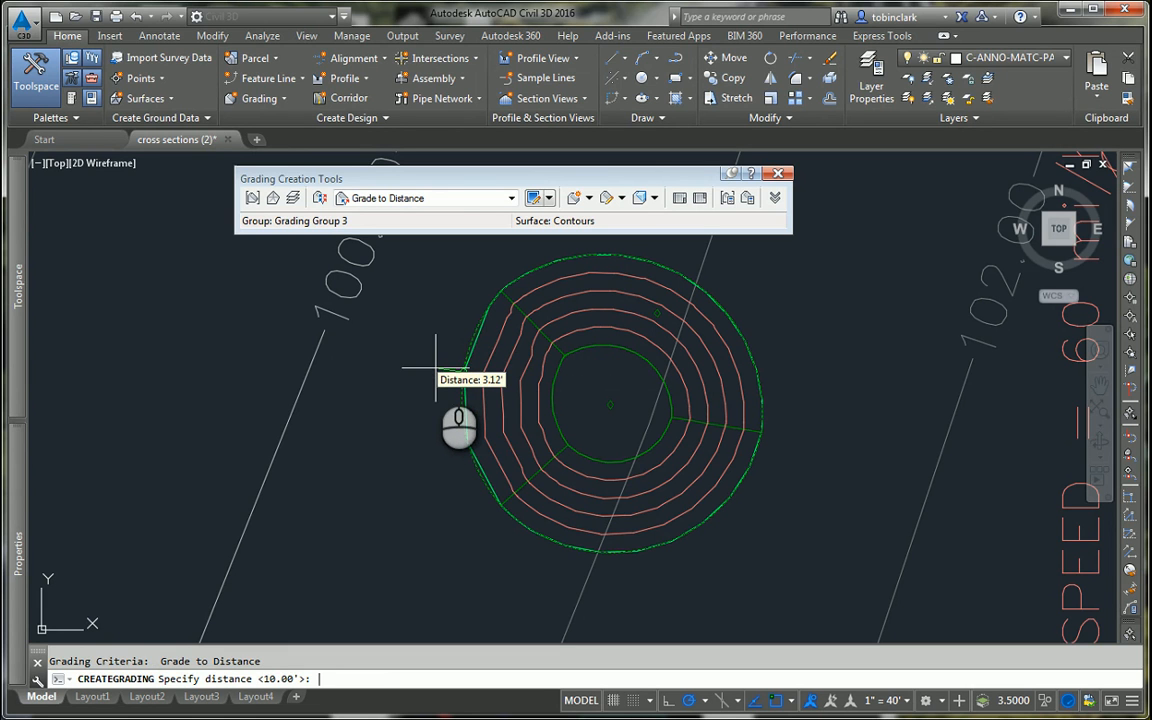
text(3)
key(Return)
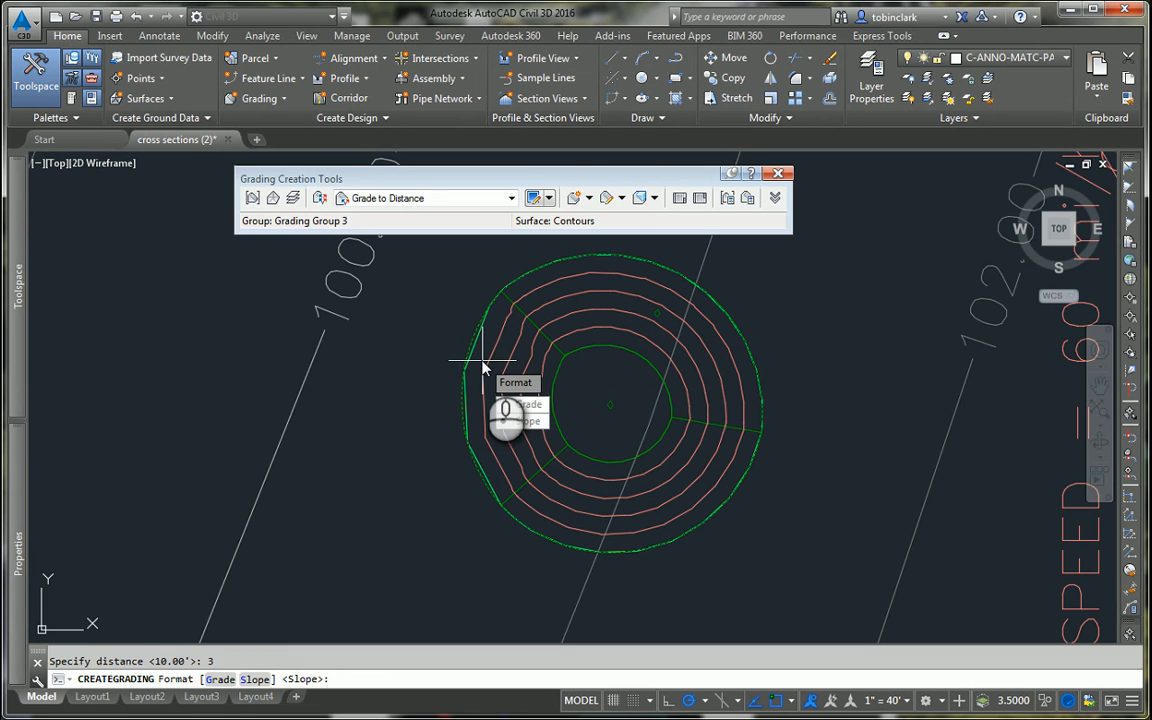
key(Return)
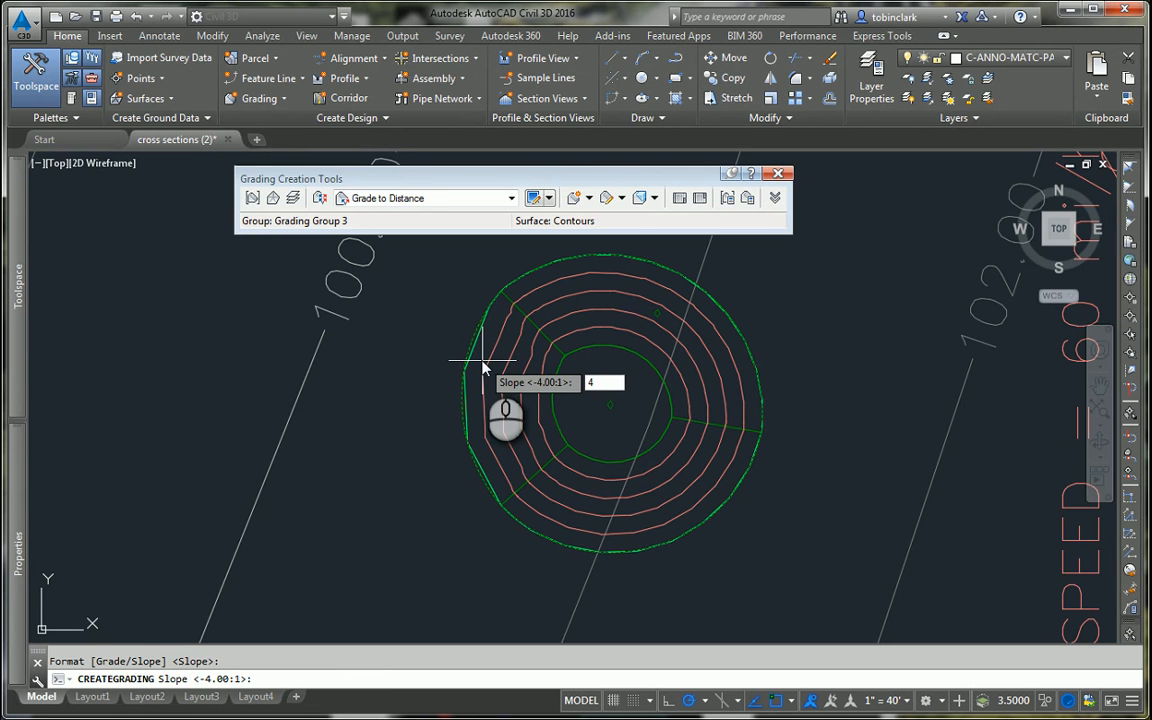
key(Return)
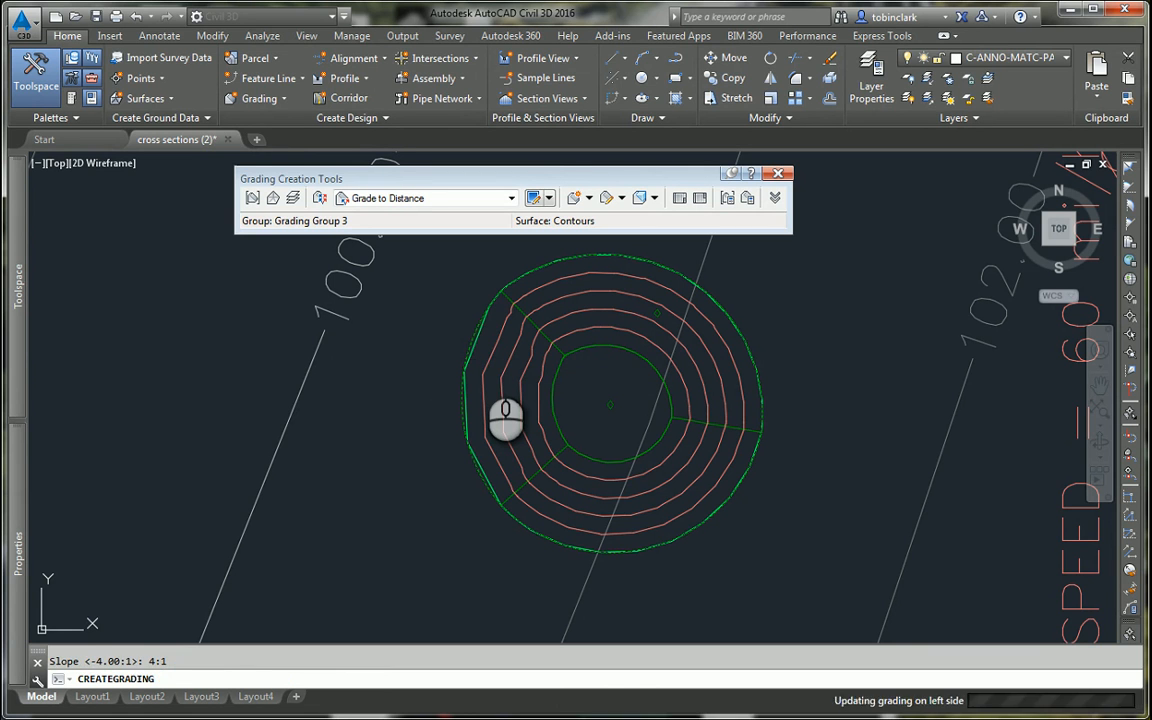
scroll(420, 420, up, 4)
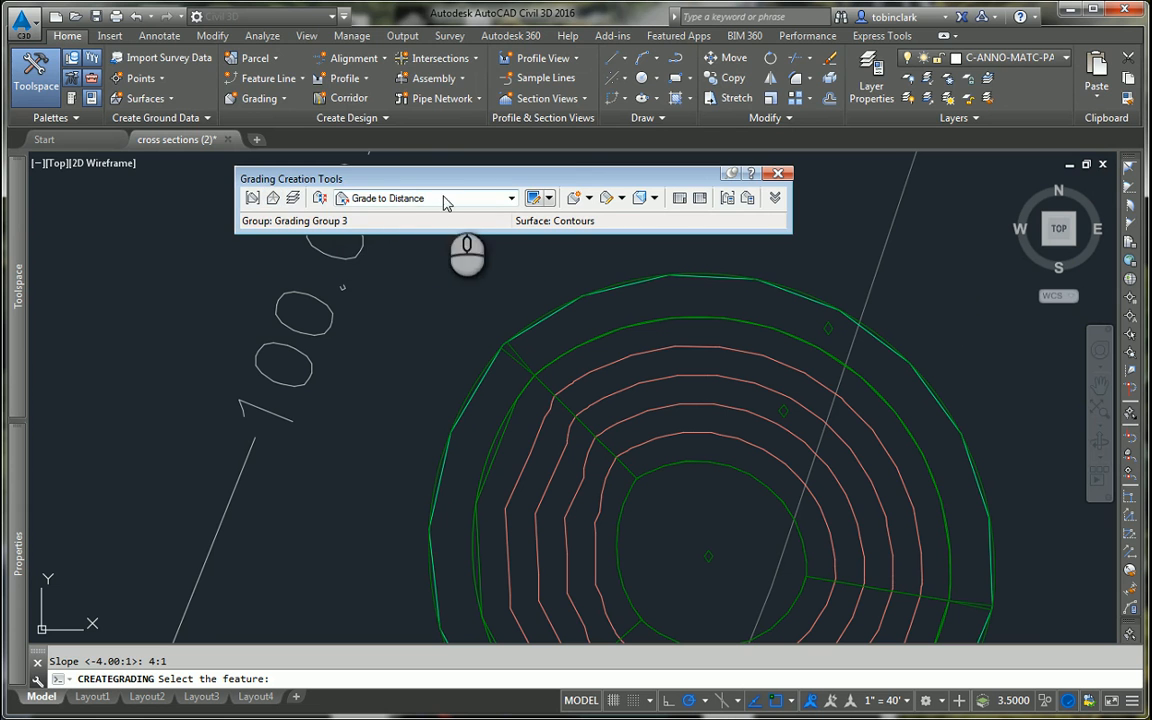
Step: Grade outward from the entire outer edge of the circular grading to a distance of 5 feet at a 0% grade
click(253, 198)
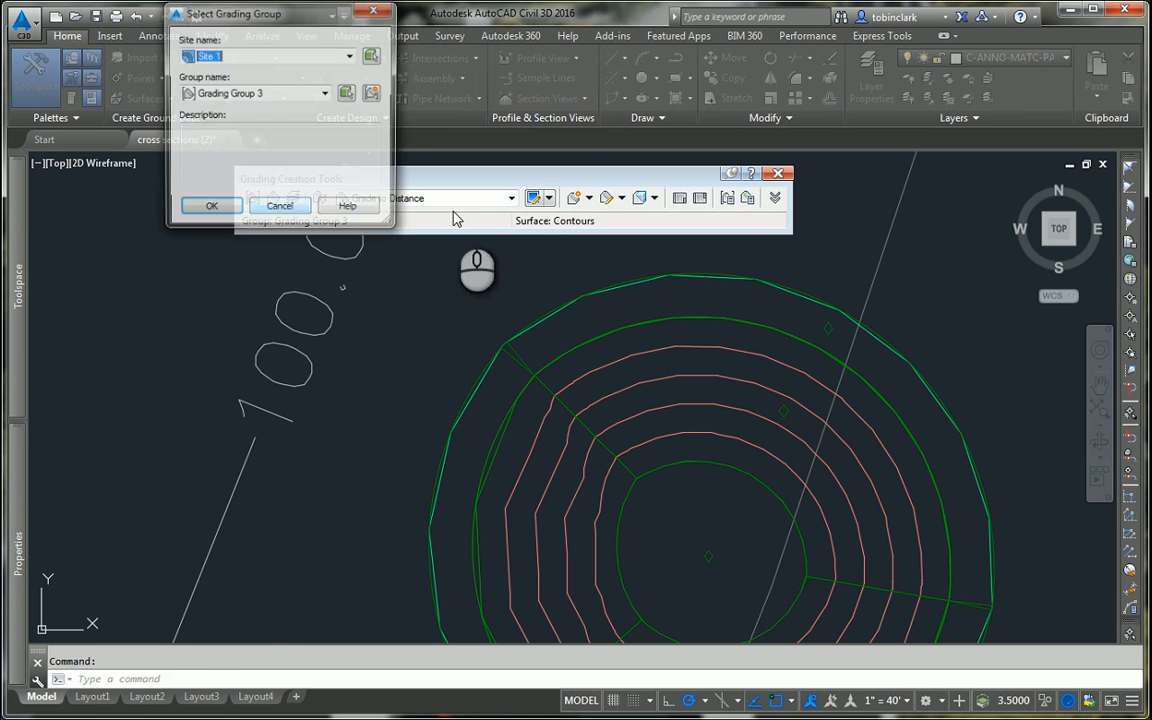
key(Return)
click(535, 198)
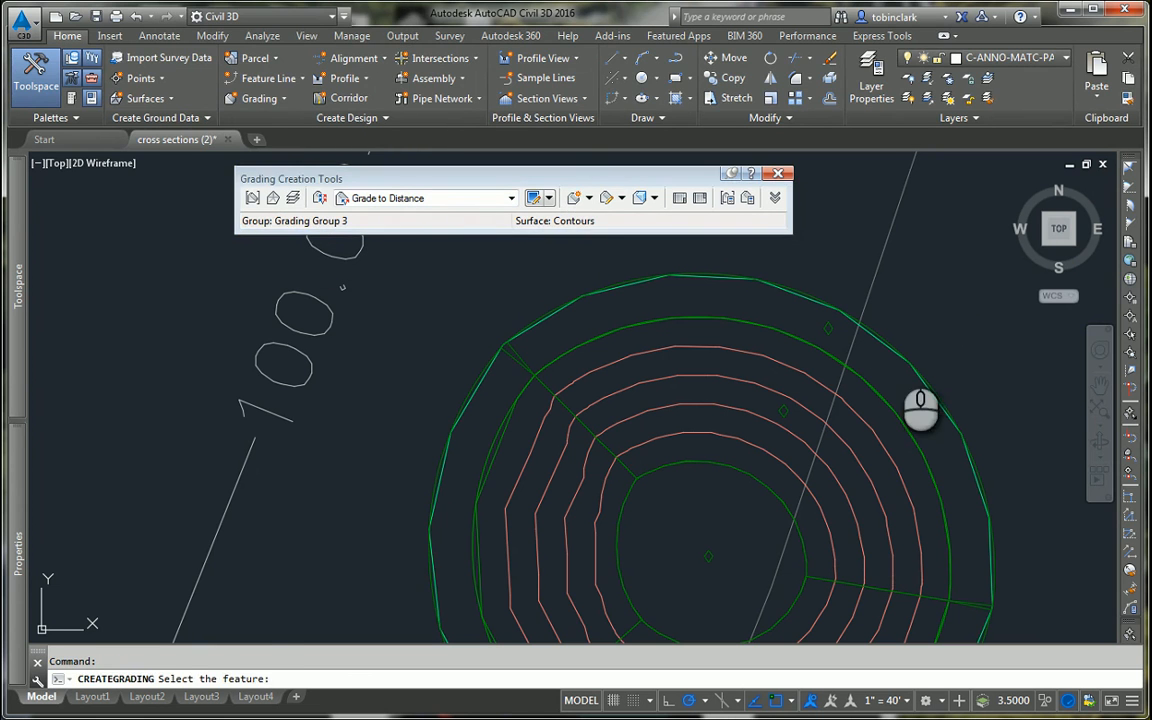
click(893, 345)
key(Return)
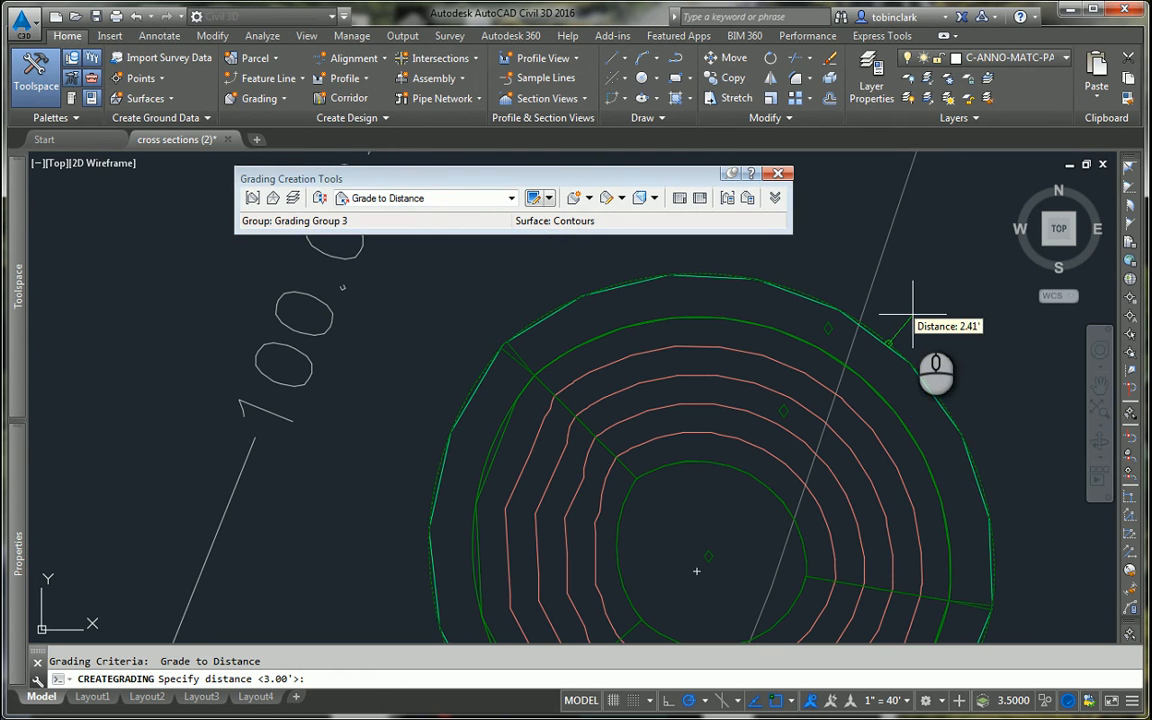
text(5)
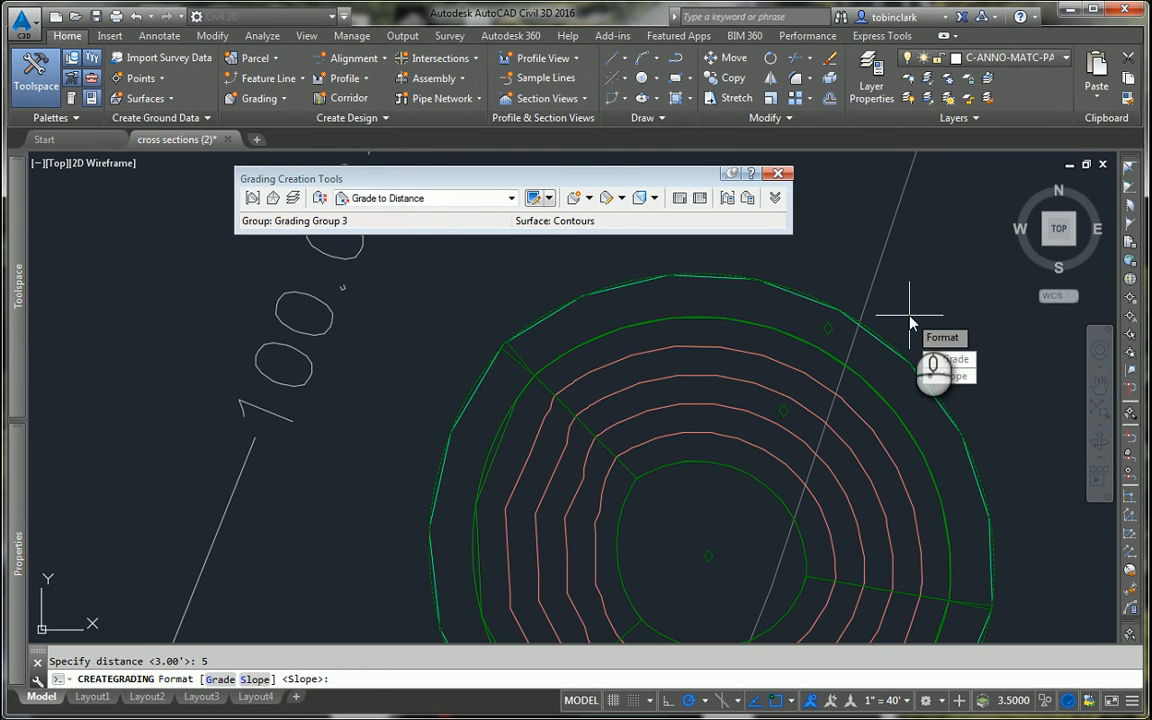
text(G)
key(Return)
key(Return)
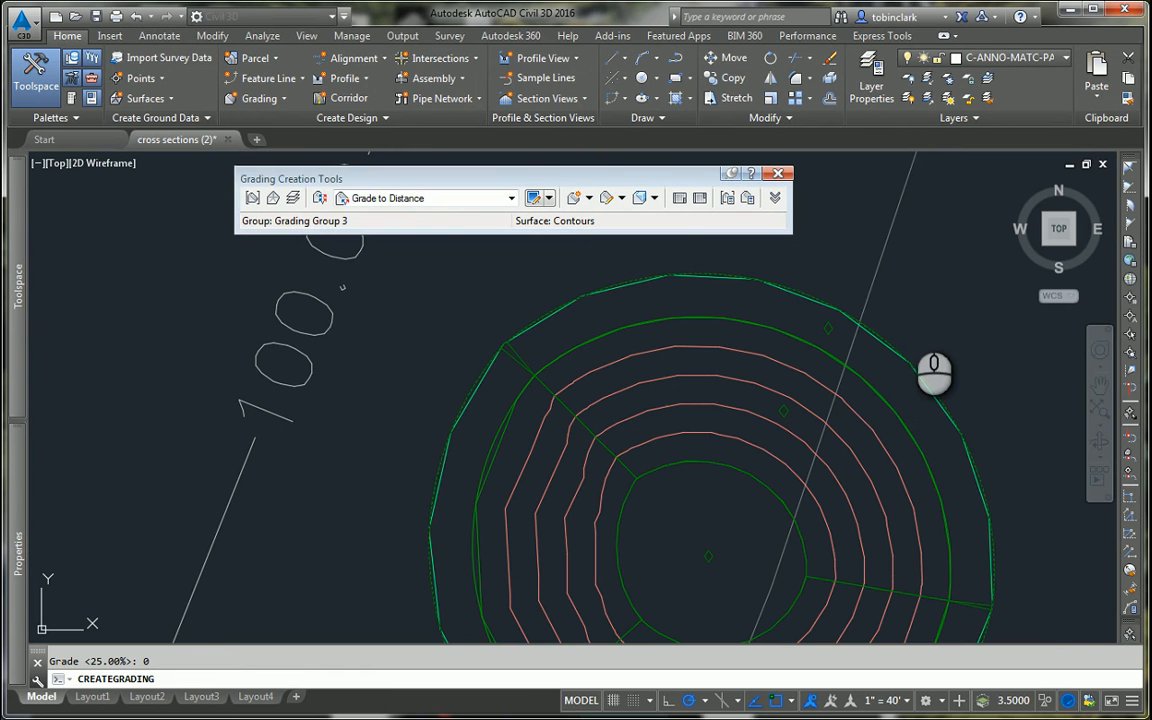
Step: Apply the Grade to Surface criteria to the entire outermost edge, targeting Contours with a 2:1 cut slope and the default fill slope
scroll(910, 314, down, 5)
scroll(792, 396, up, 4)
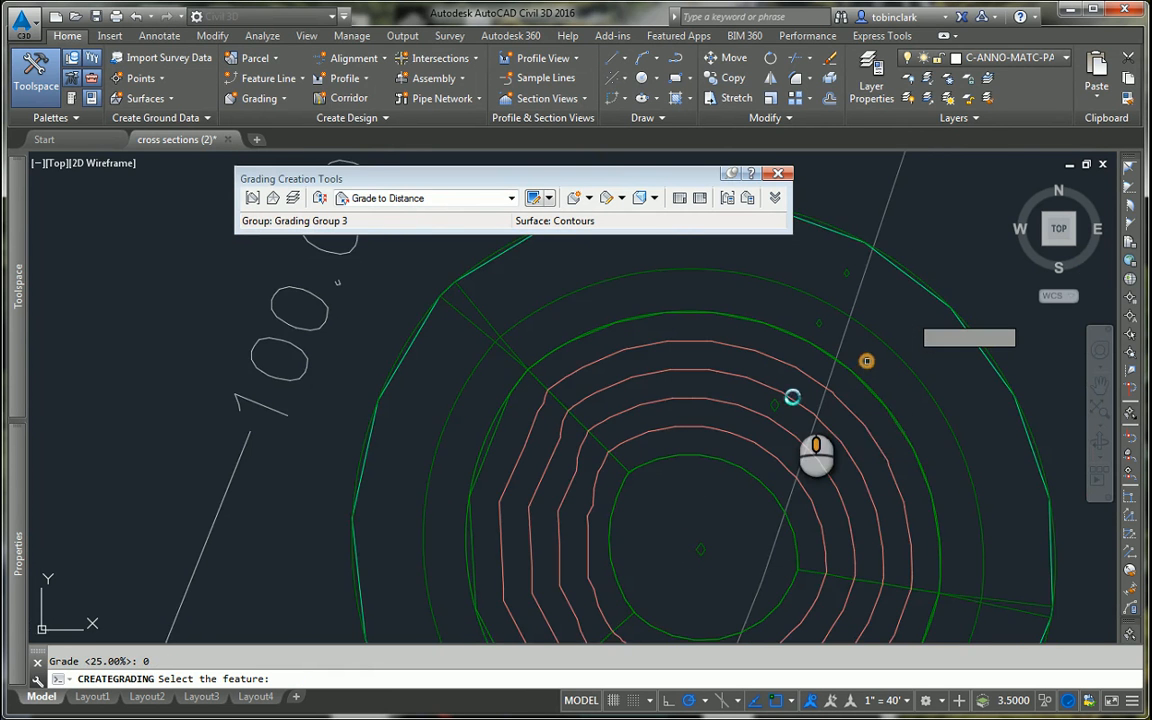
scroll(779, 380, down, 2)
scroll(792, 385, up, 1)
middle_drag(792, 385, 656, 319)
scroll(736, 323, down, 4)
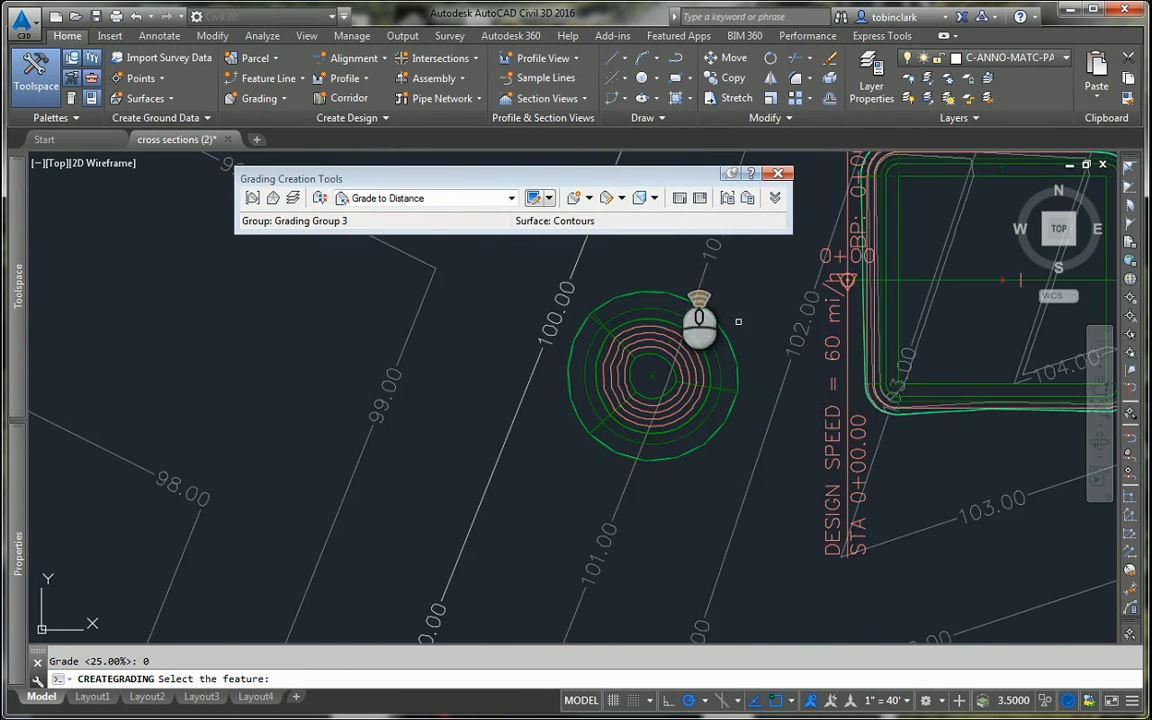
scroll(738, 321, up, 4)
click(440, 202)
click(427, 258)
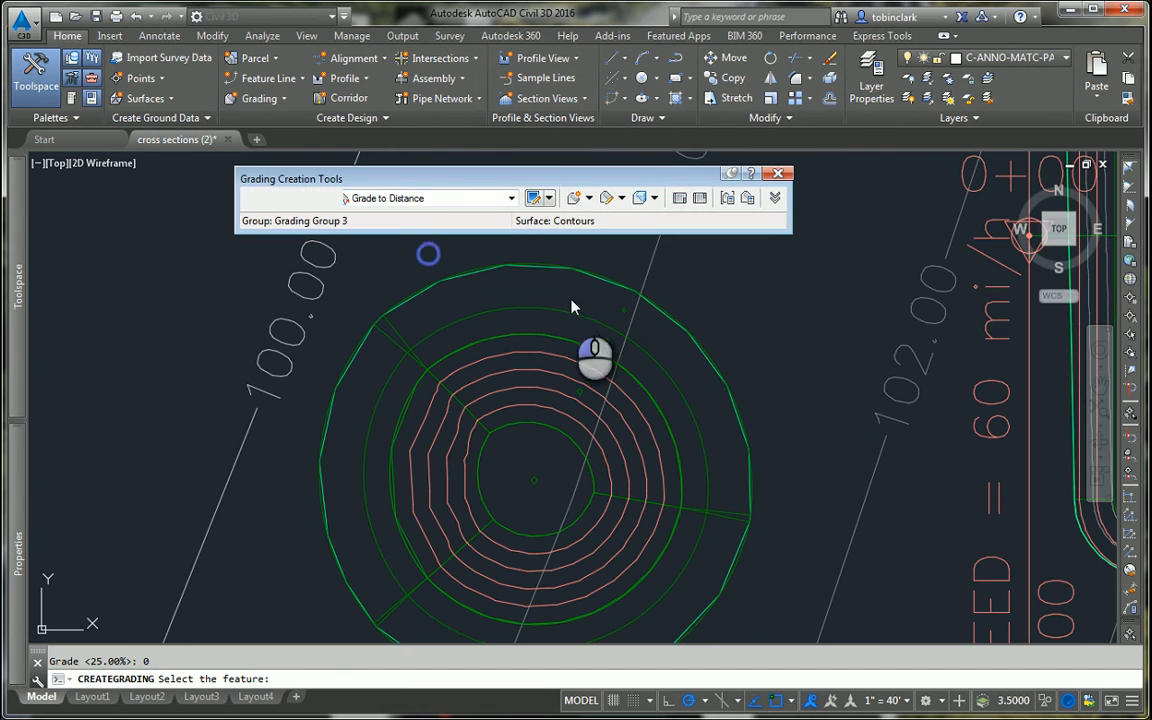
click(692, 337)
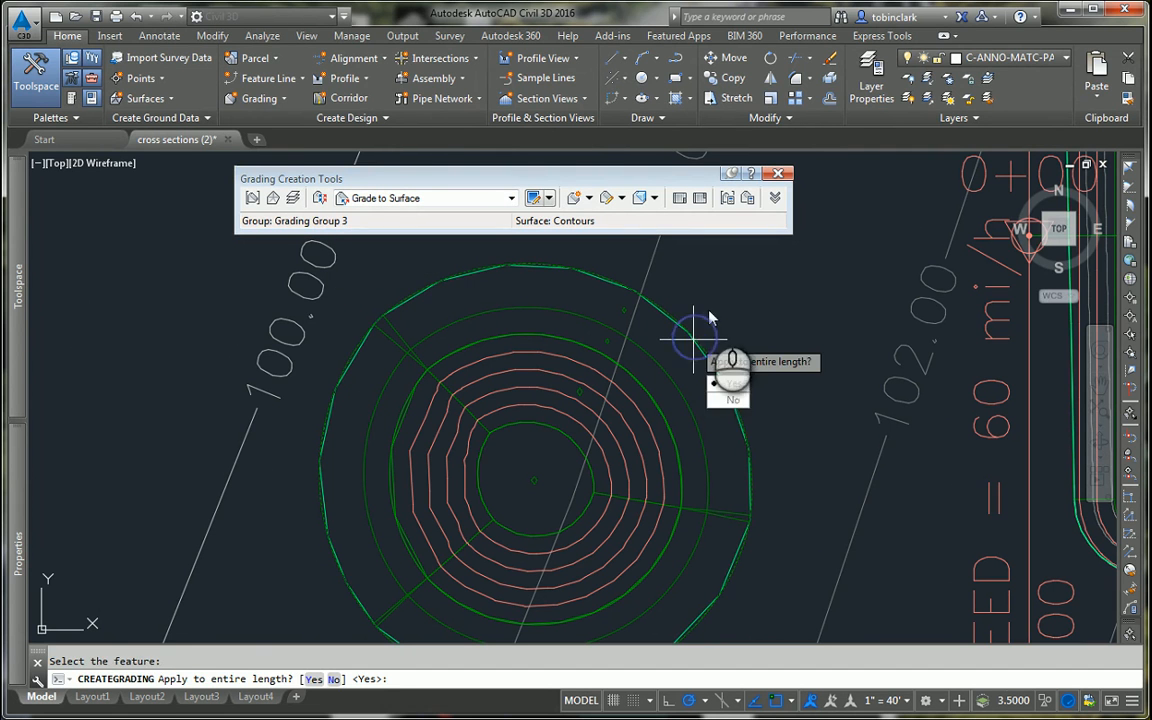
click(724, 386)
click(729, 399)
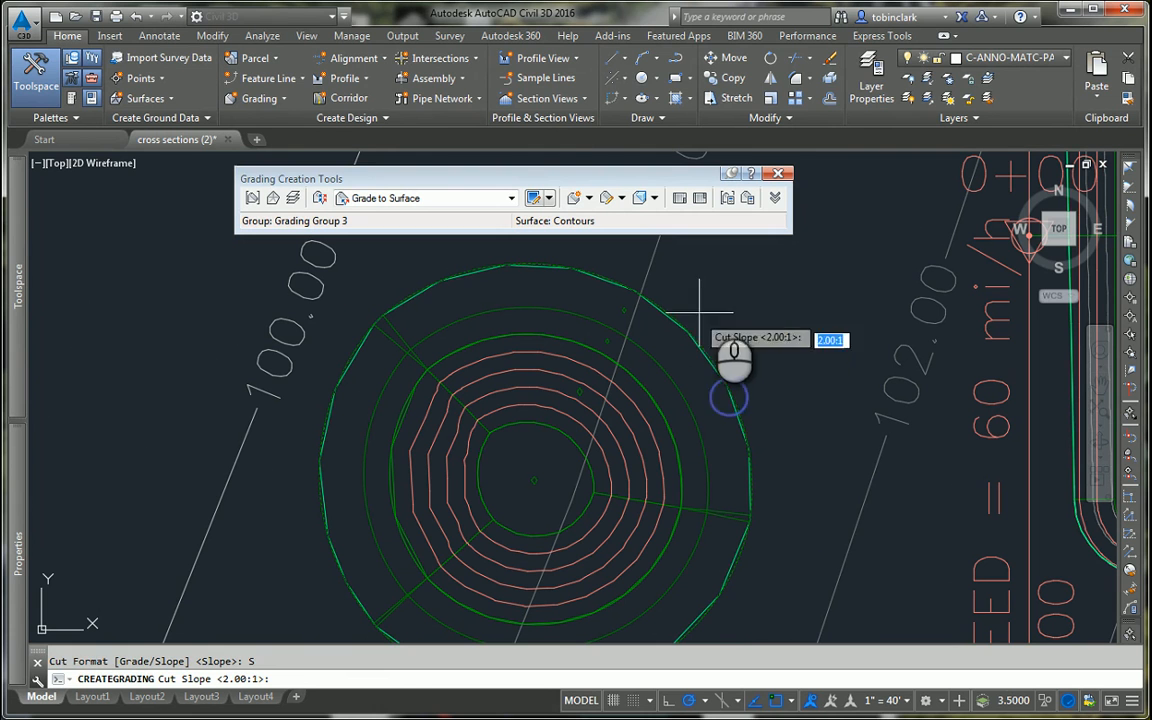
key(Return)
key(Return)
key(Return)
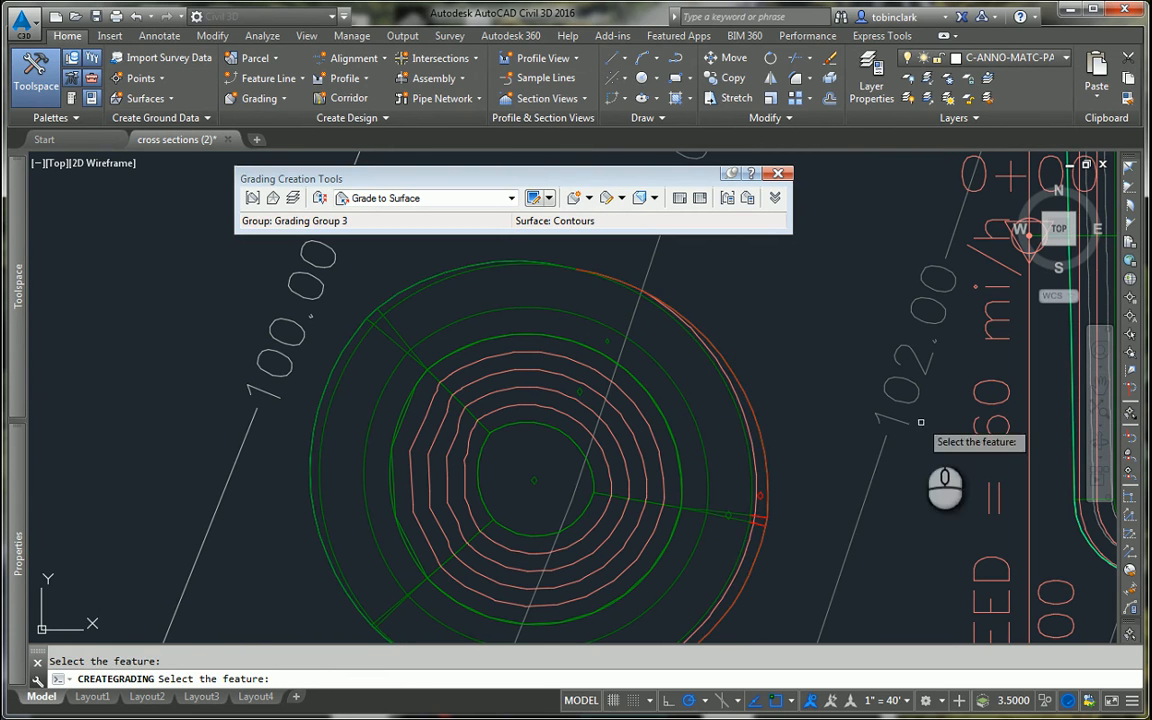
Step: End the grading command and close the grading creation tools
scroll(774, 461, down, 2)
key(Escape)
scroll(774, 461, down, 2)
scroll(707, 470, up, 2)
scroll(746, 476, down, 2)
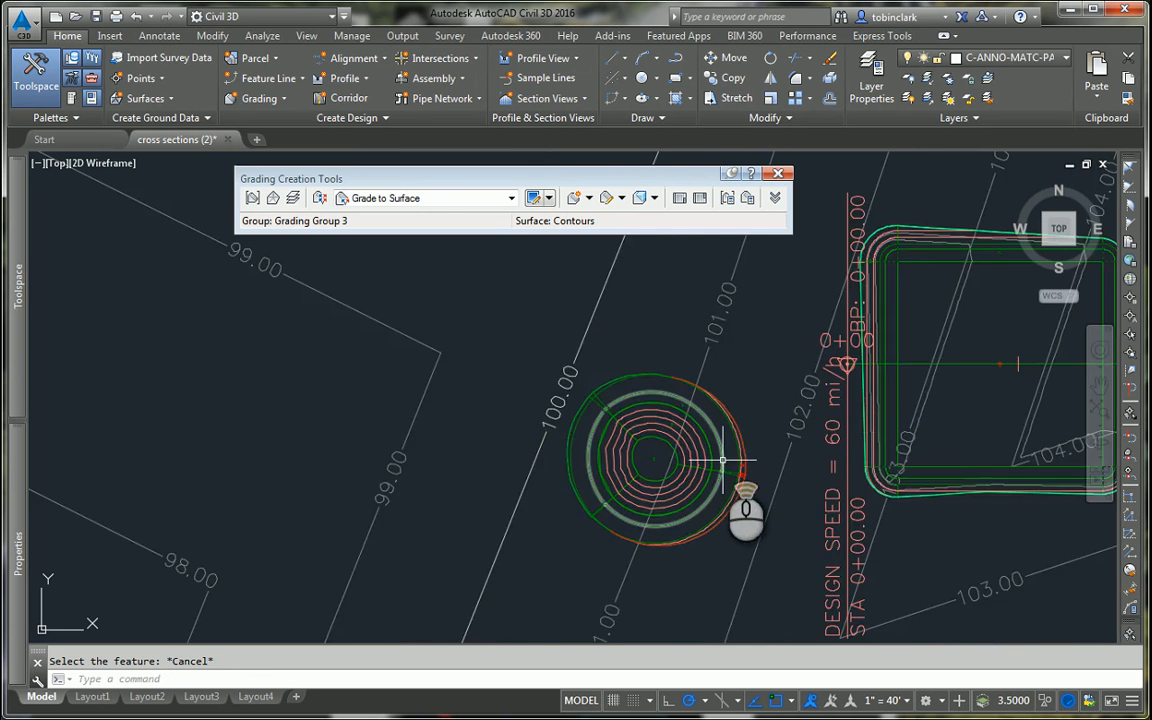
scroll(738, 463, up, 2)
scroll(735, 421, down, 2)
scroll(725, 428, up, 2)
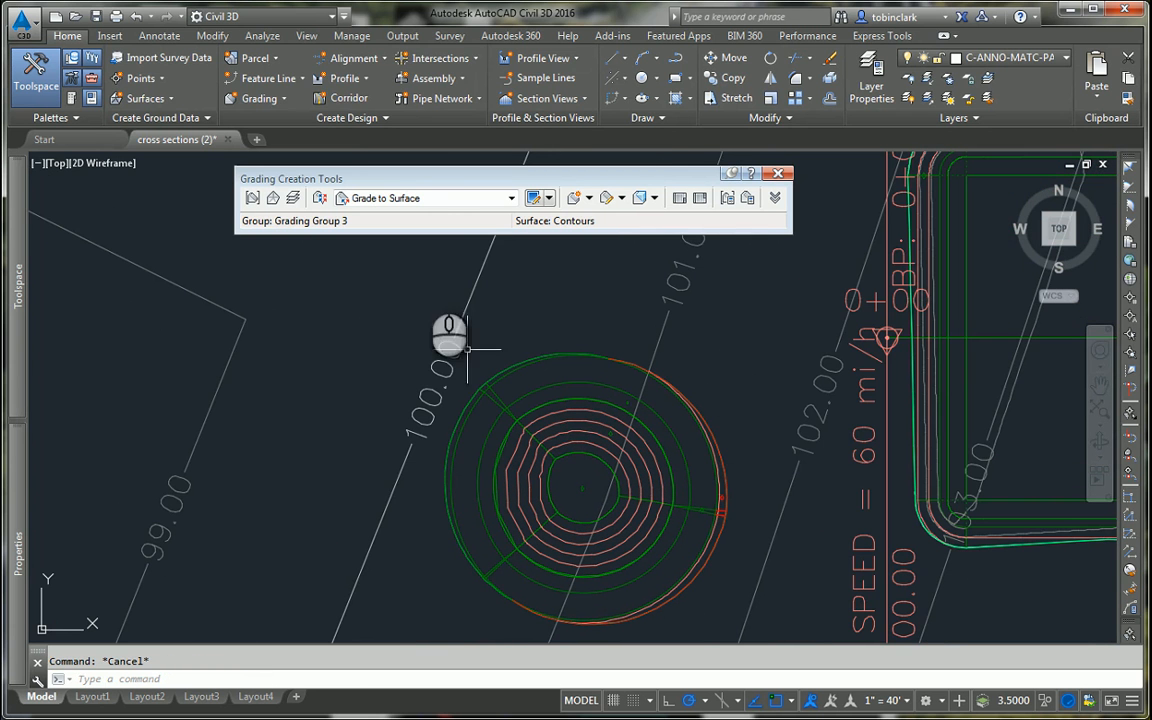
click(778, 173)
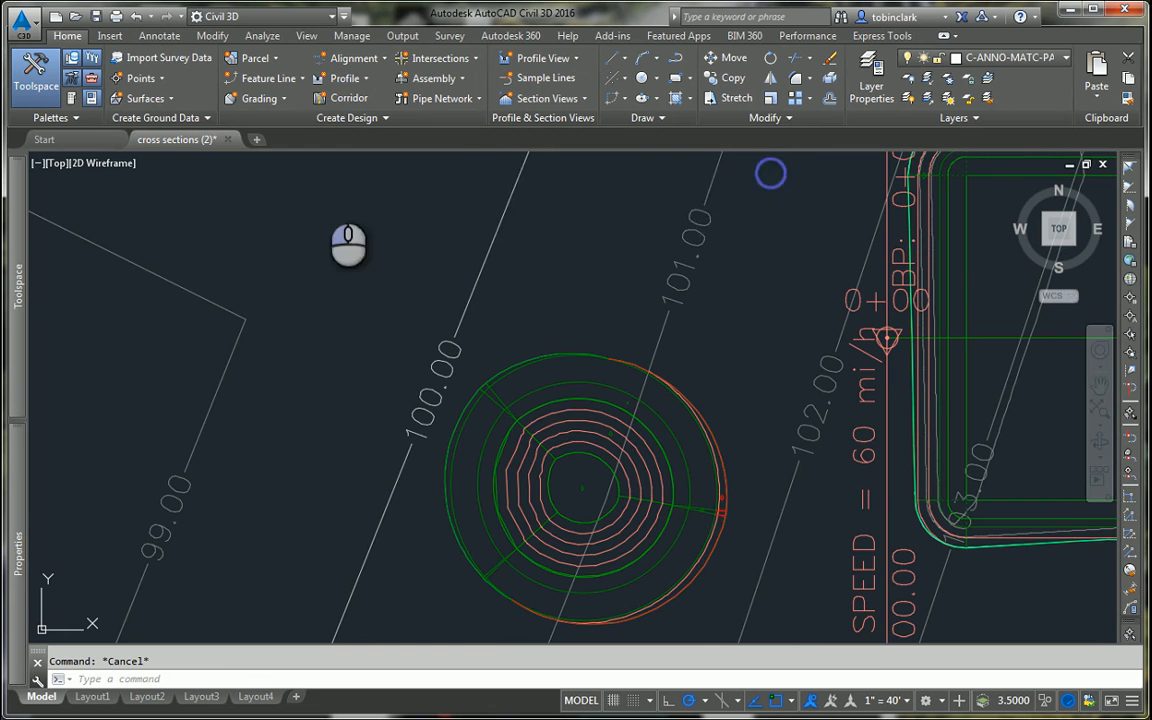
scroll(330, 215, down, 2)
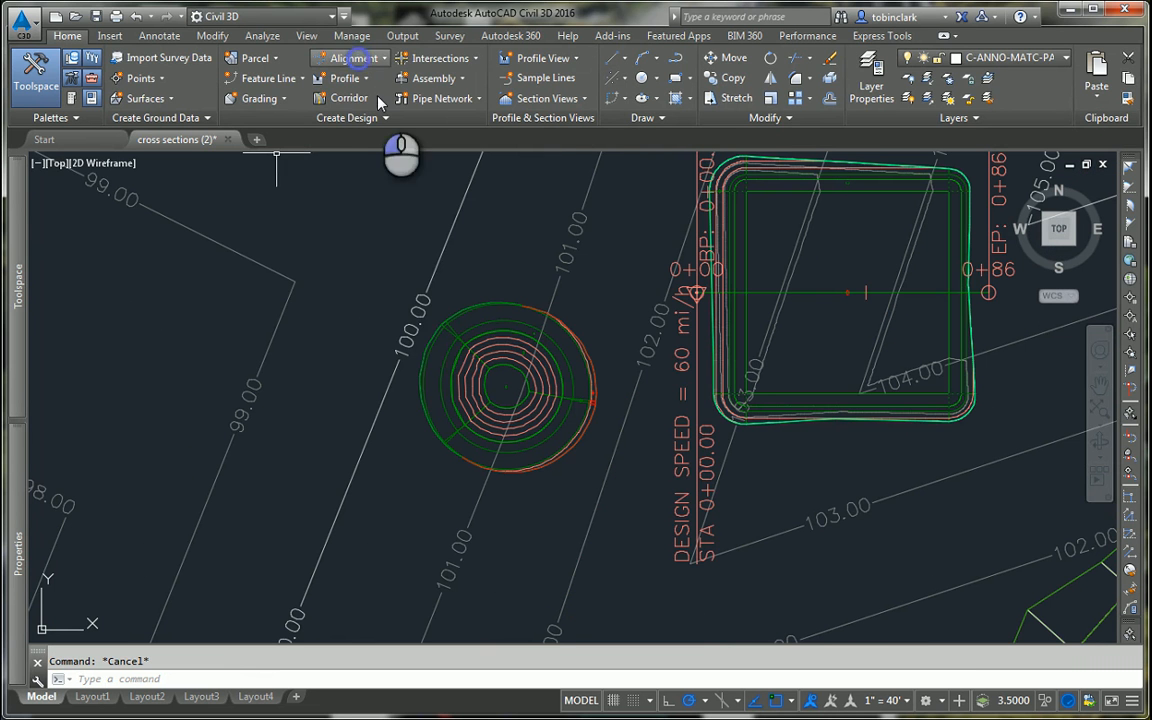
click(355, 58)
click(381, 82)
key(Return)
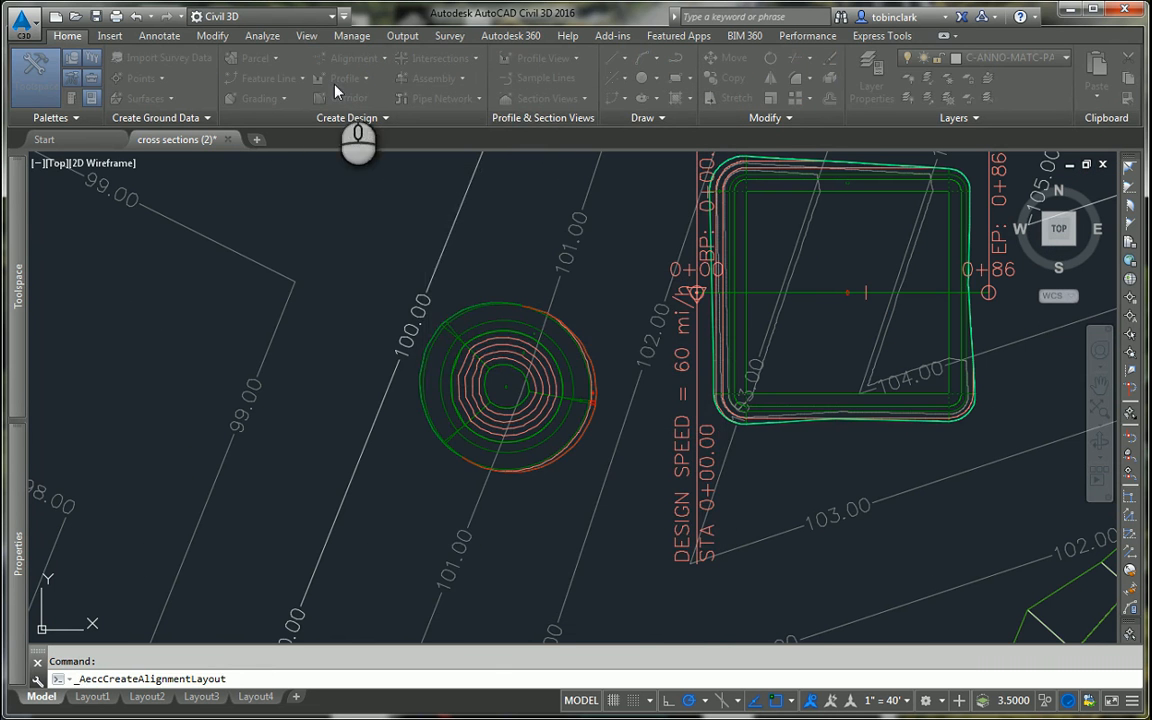
key(Escape)
click(355, 58)
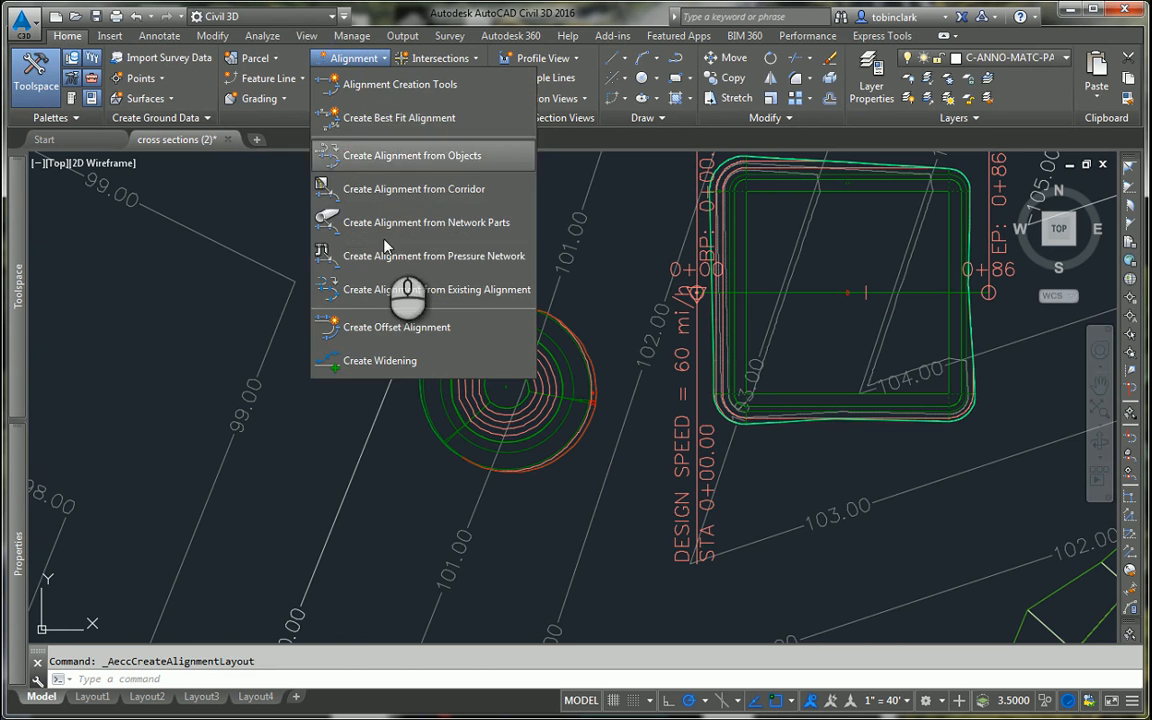
click(410, 157)
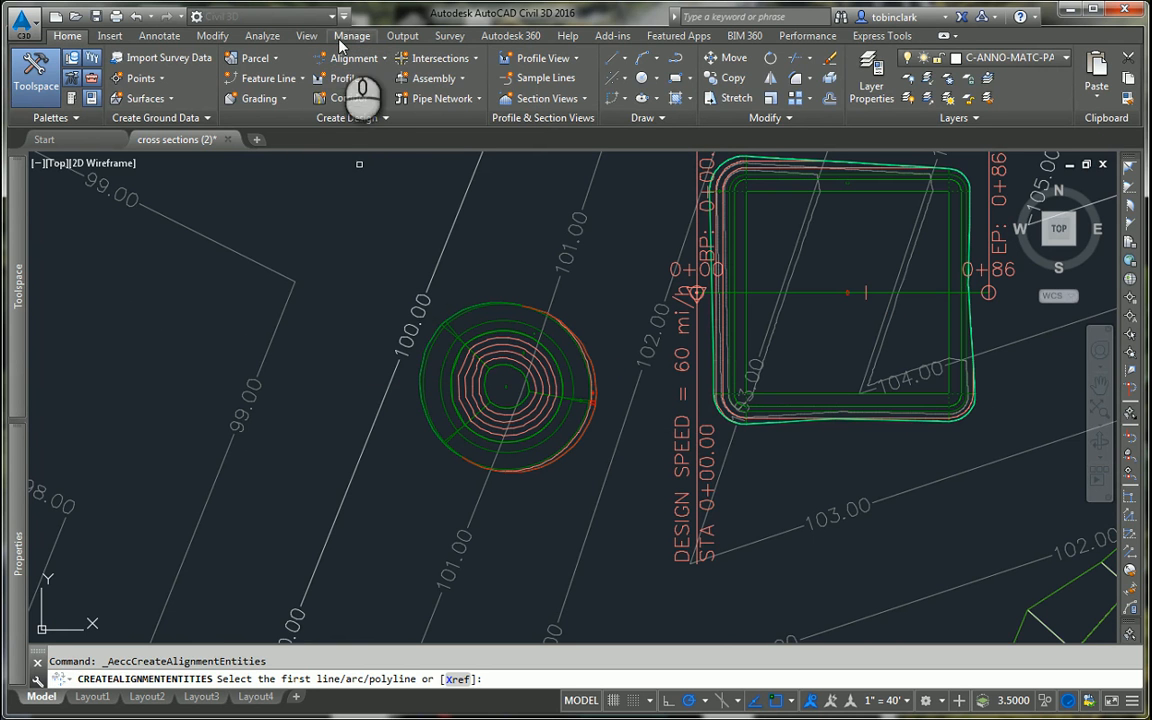
key(Escape)
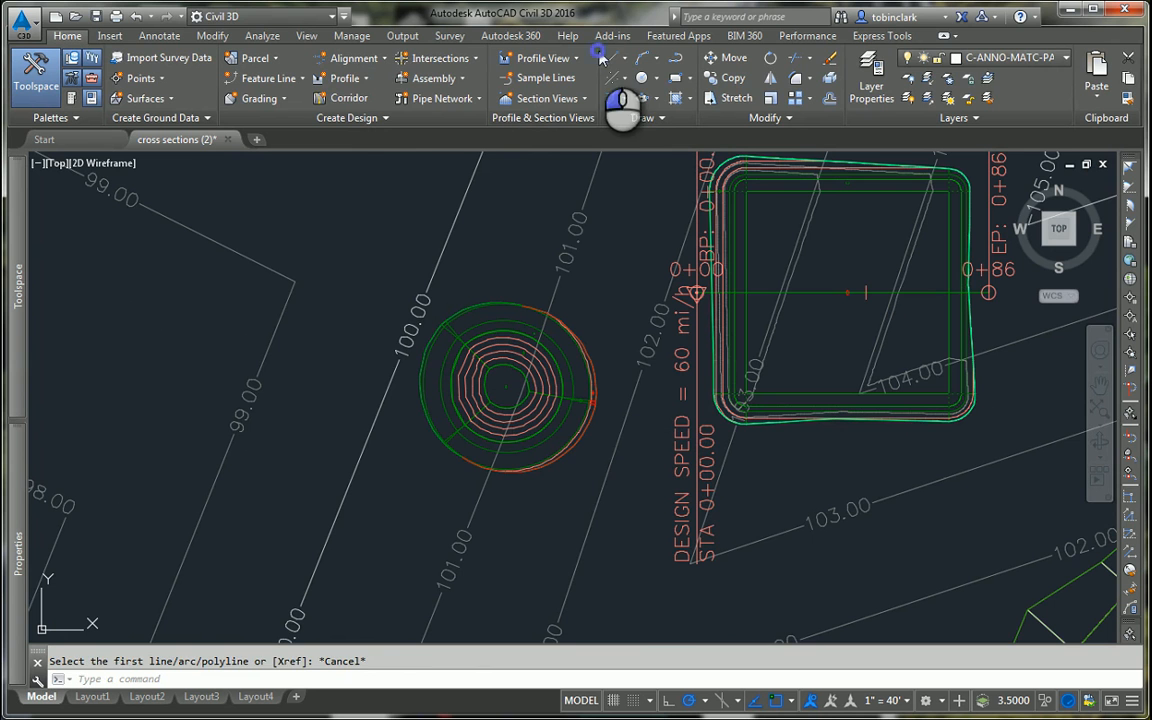
Step: Draw a straight line through the middle of the circular grading, extending slightly past both sides
click(617, 87)
click(400, 397)
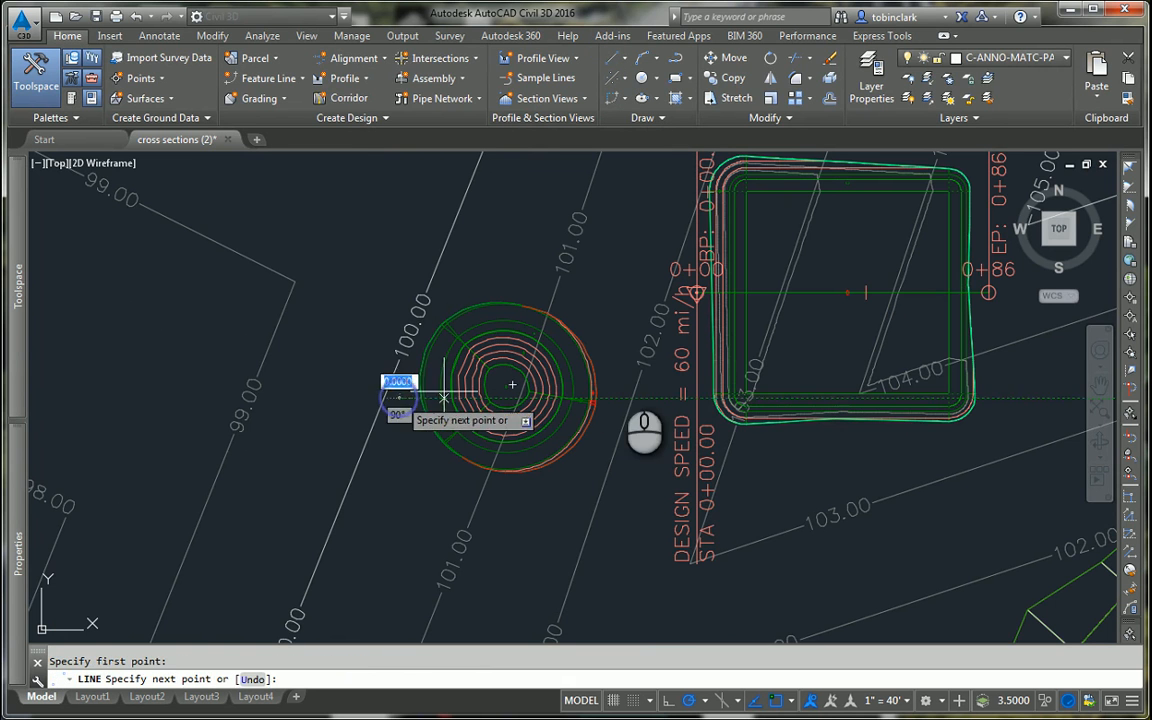
click(624, 374)
key(Escape)
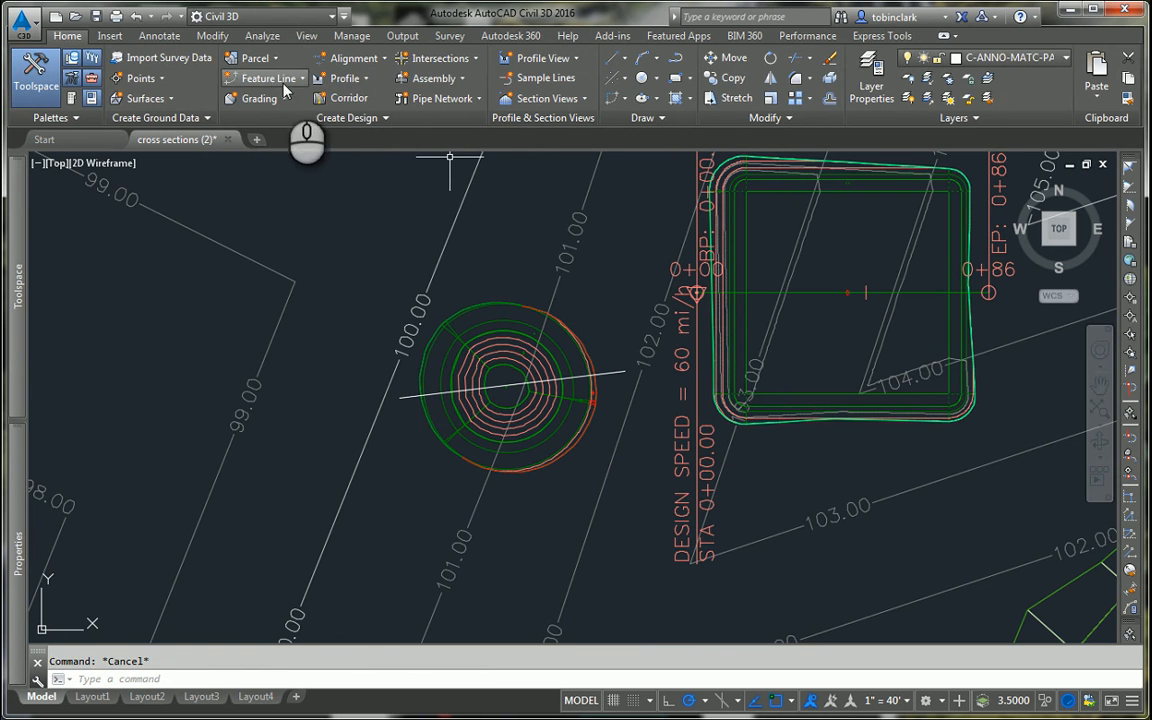
Step: Create a centerline alignment from the line across the circular grading, named Alignment - Pond, accepting its direction and default options
click(355, 58)
click(400, 155)
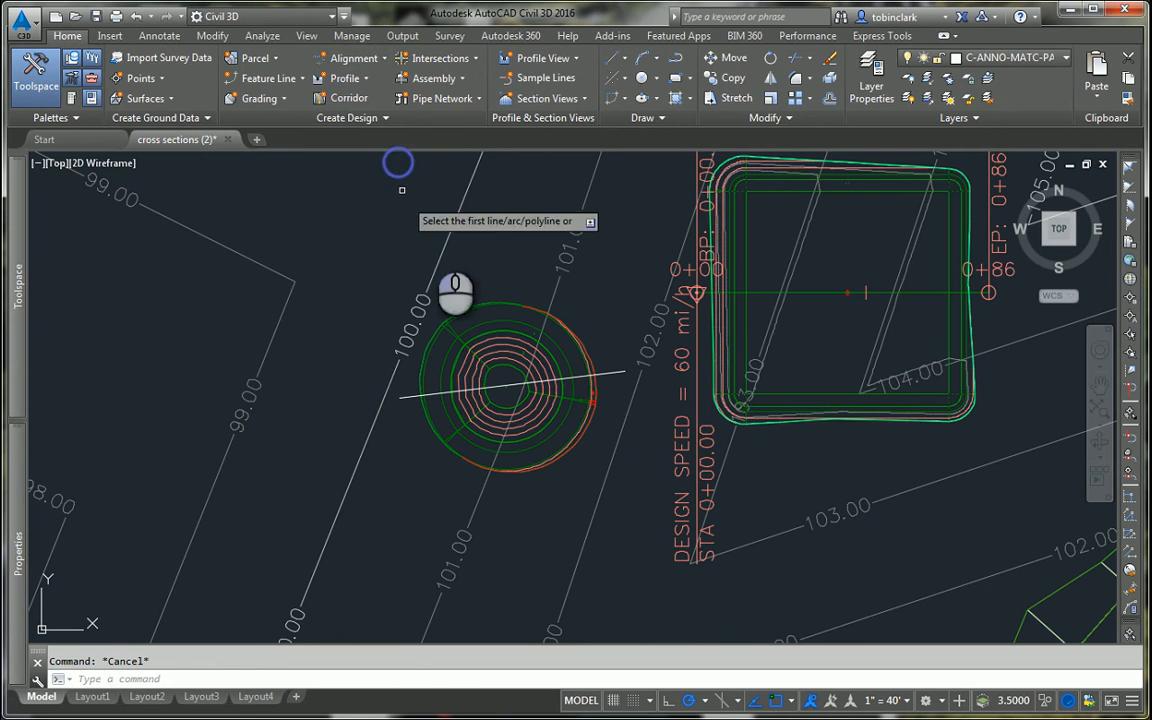
click(610, 372)
key(Return)
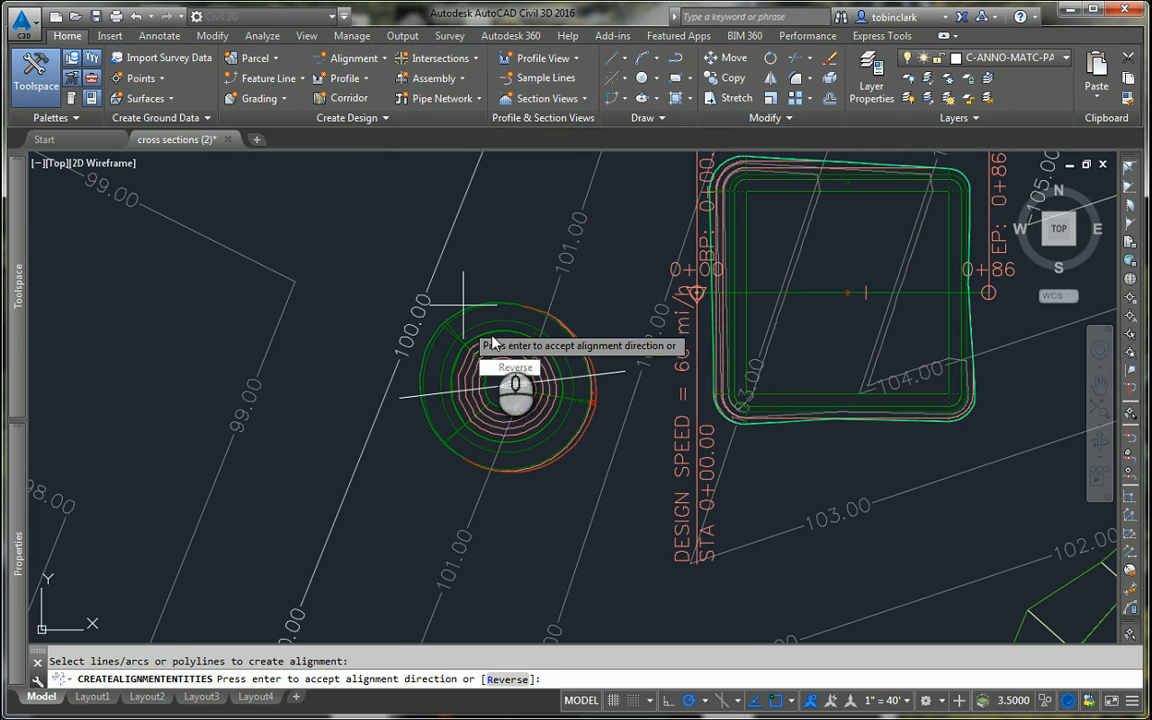
key(Return)
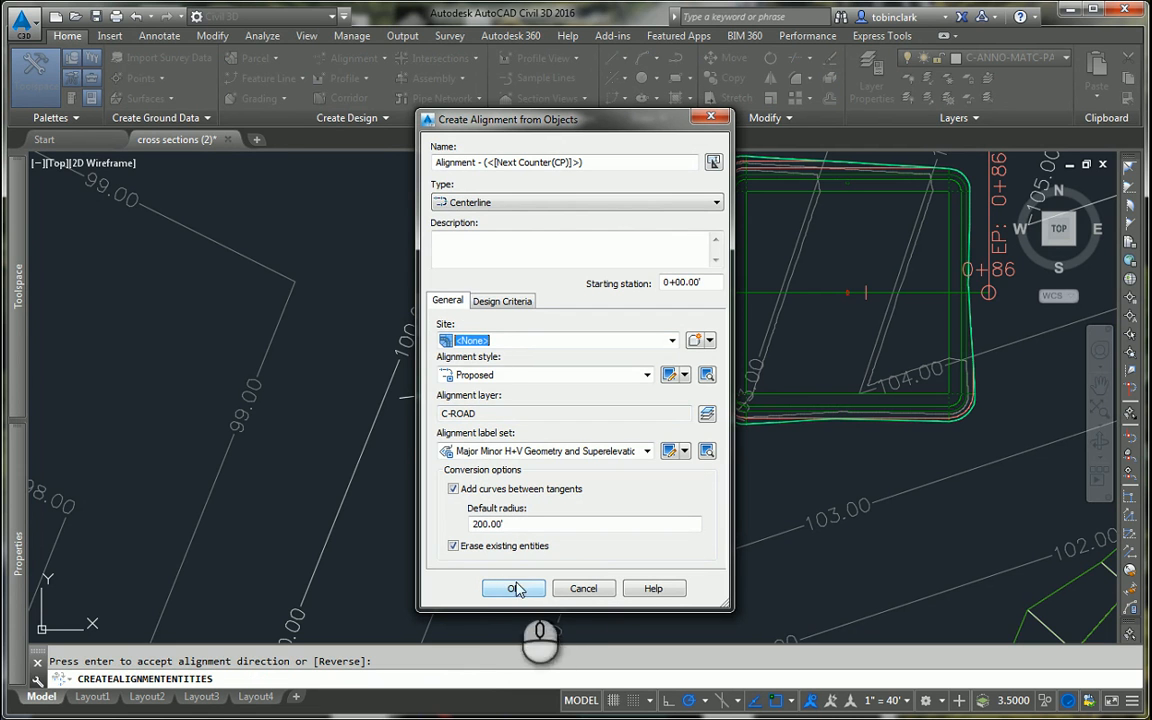
drag(584, 162, 475, 166)
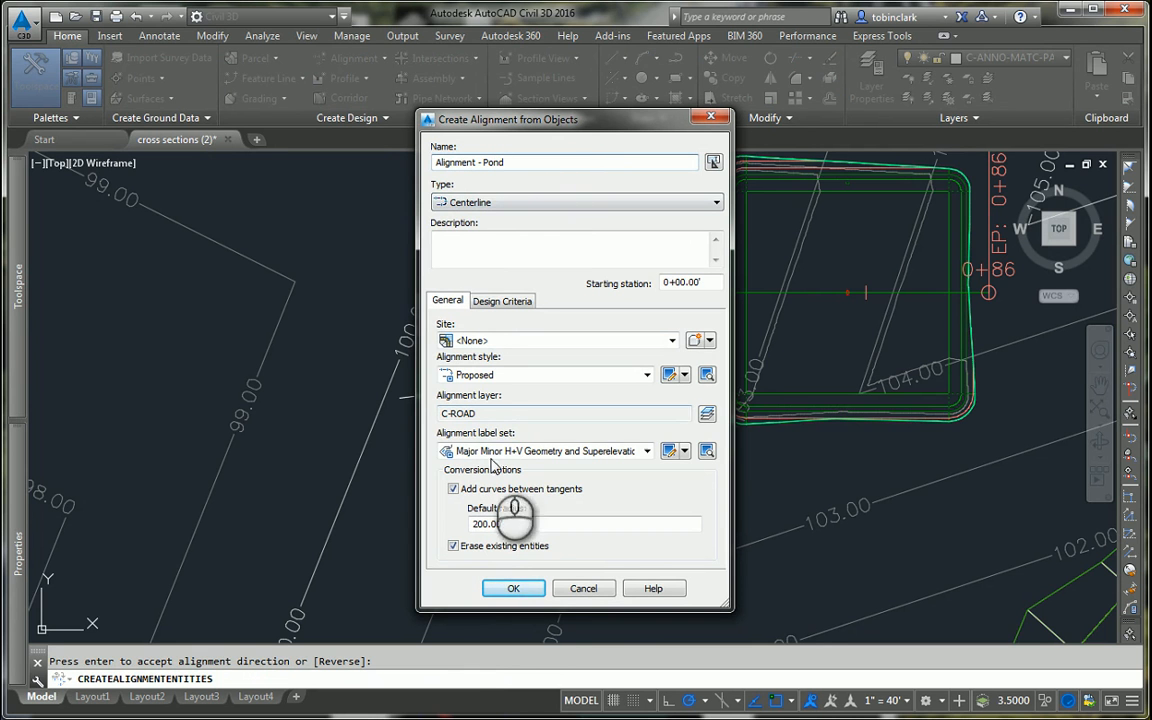
click(530, 592)
Step: Select the alignment crossing the circular pond grading and start creating surface profiles for it
scroll(591, 334, down, 6)
middle_drag(748, 408, 457, 350)
scroll(457, 350, down, 4)
mouse_move(708, 382)
middle_down()
mouse_move(514, 404)
mouse_move(422, 373)
middle_up()
mouse_move(257, 326)
middle_down()
mouse_move(285, 370)
mouse_move(565, 532)
middle_up()
scroll(420, 535, up, 6)
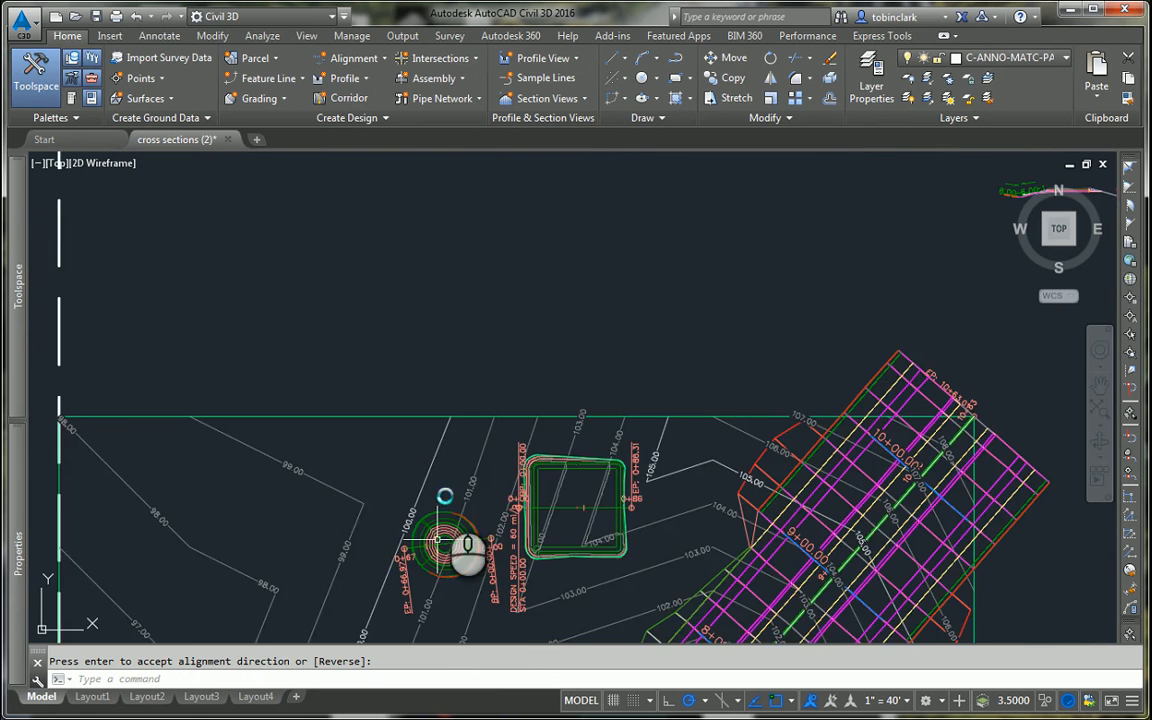
scroll(437, 539, up, 6)
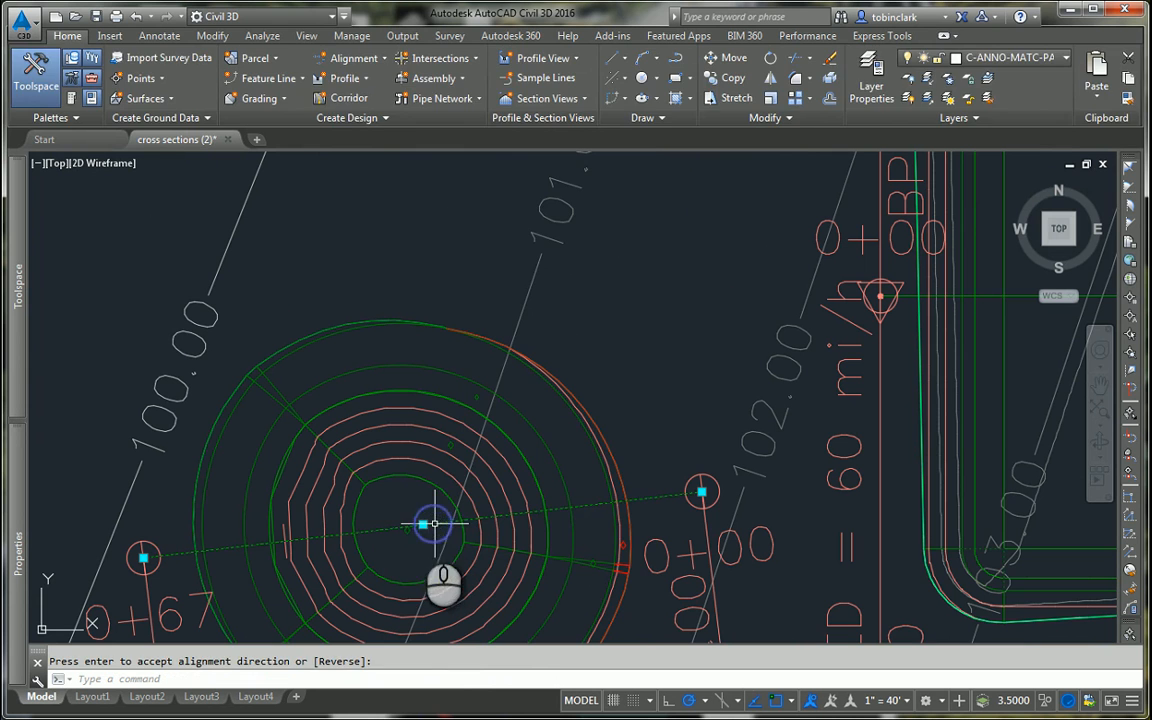
key(Return)
right_click(448, 537)
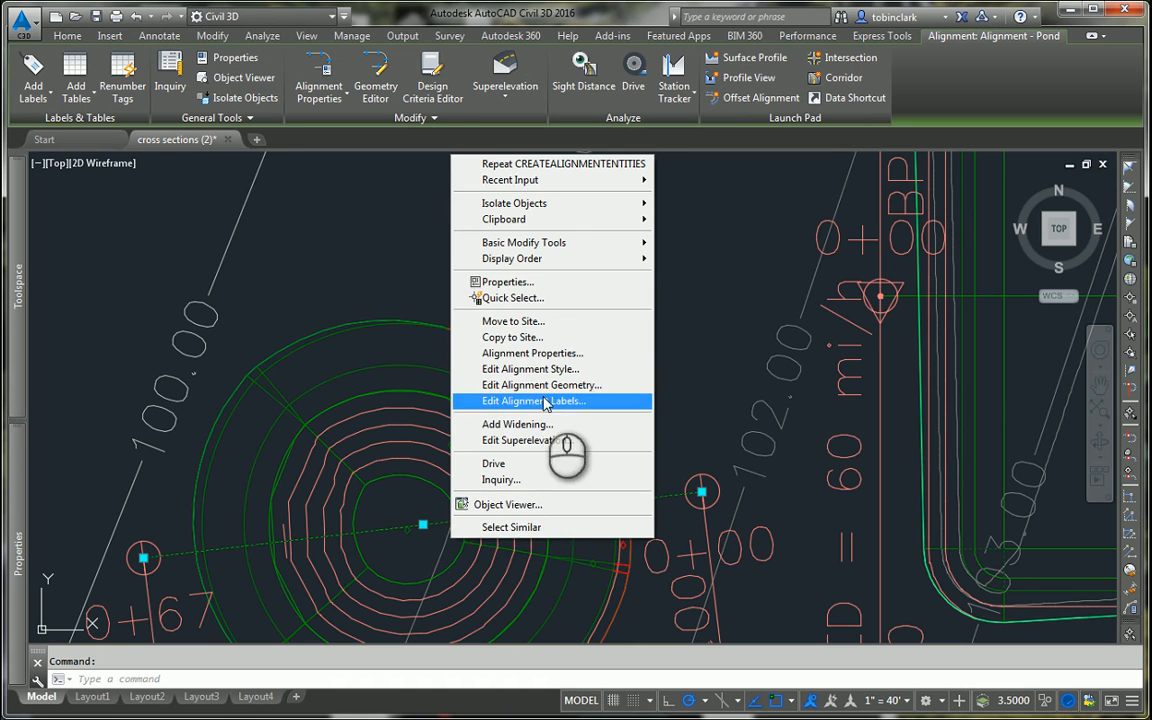
click(353, 204)
click(427, 229)
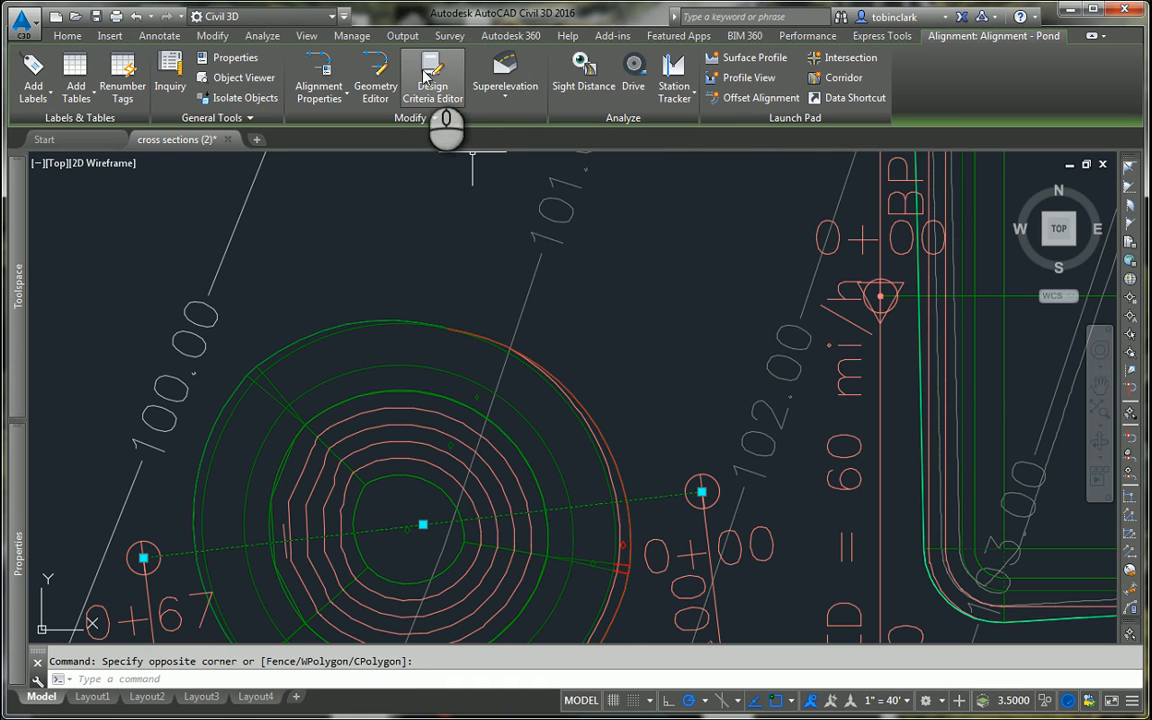
click(745, 57)
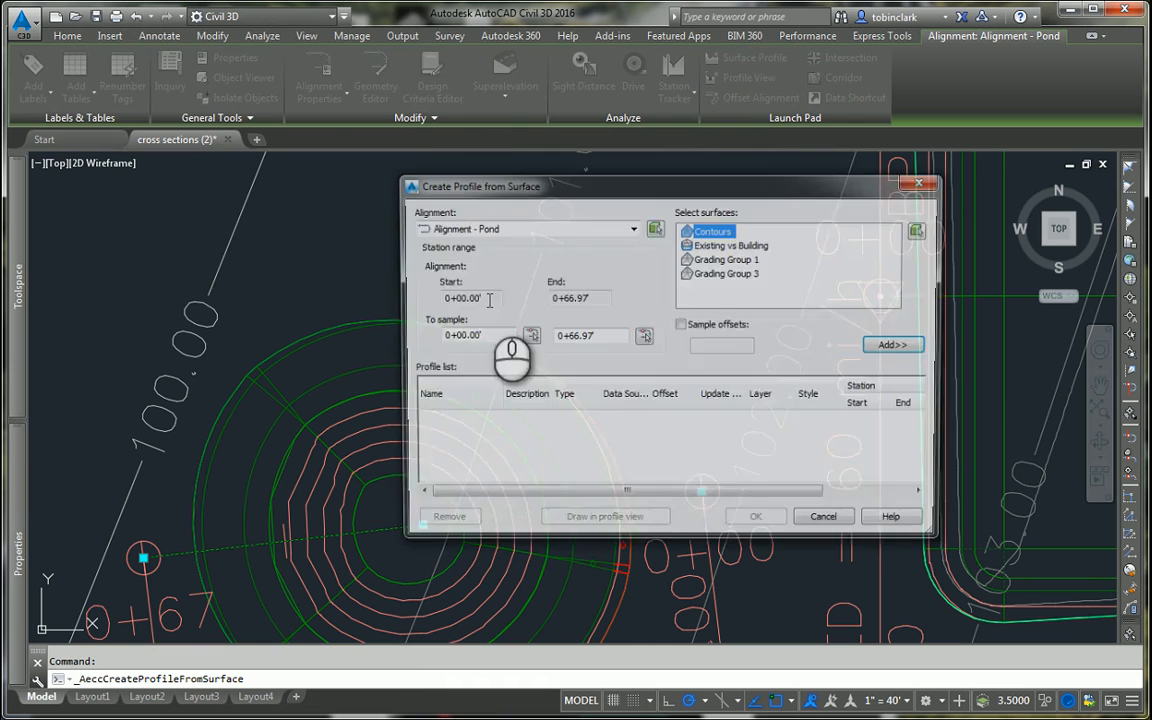
Step: Add the Grading Group 3 and Contours surfaces as profiles of Alignment - Pond and proceed to drawing them in a profile view
click(715, 258)
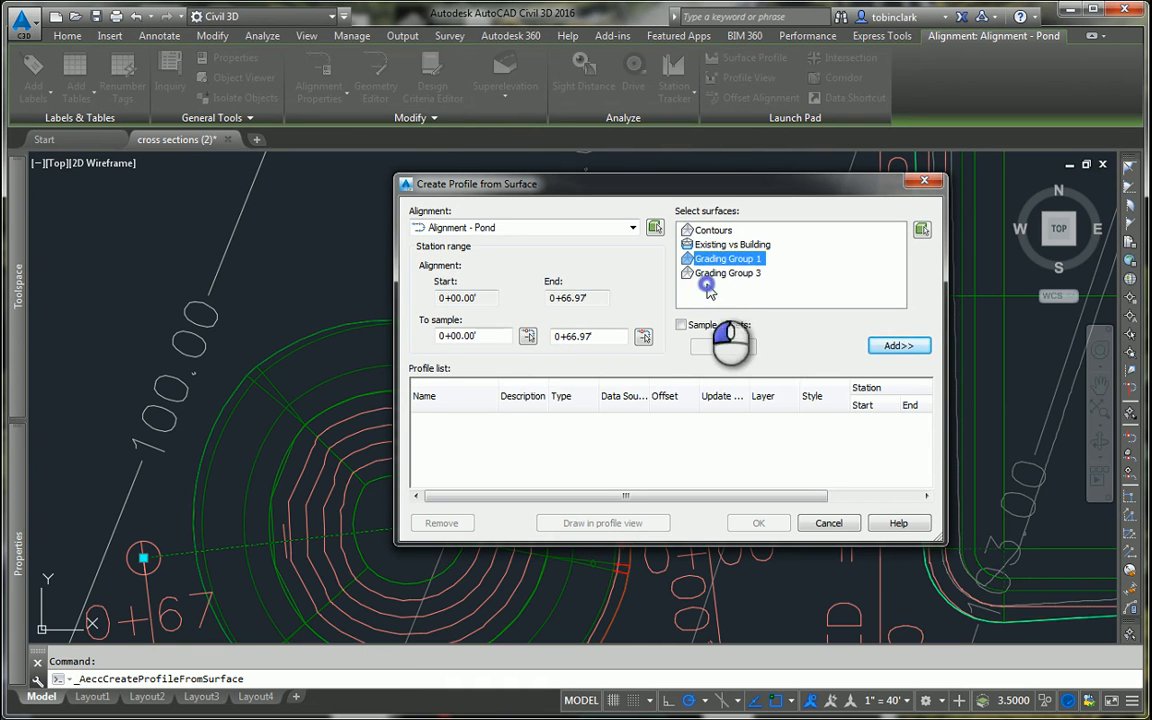
click(720, 273)
click(880, 345)
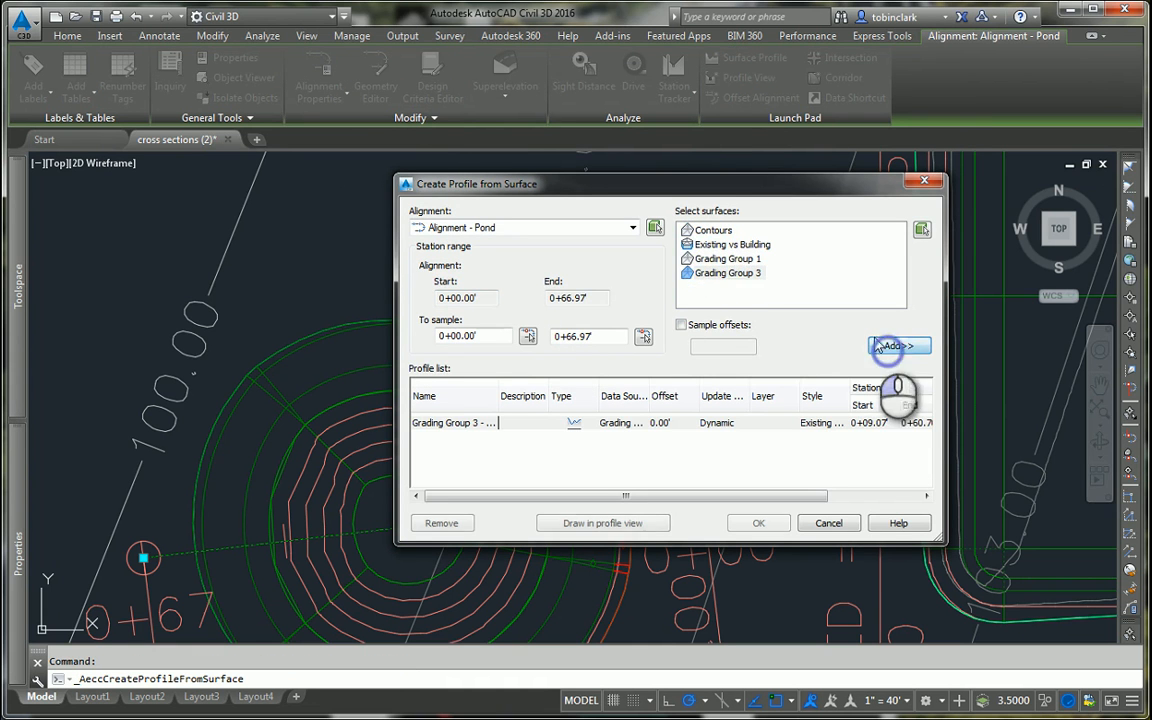
click(713, 230)
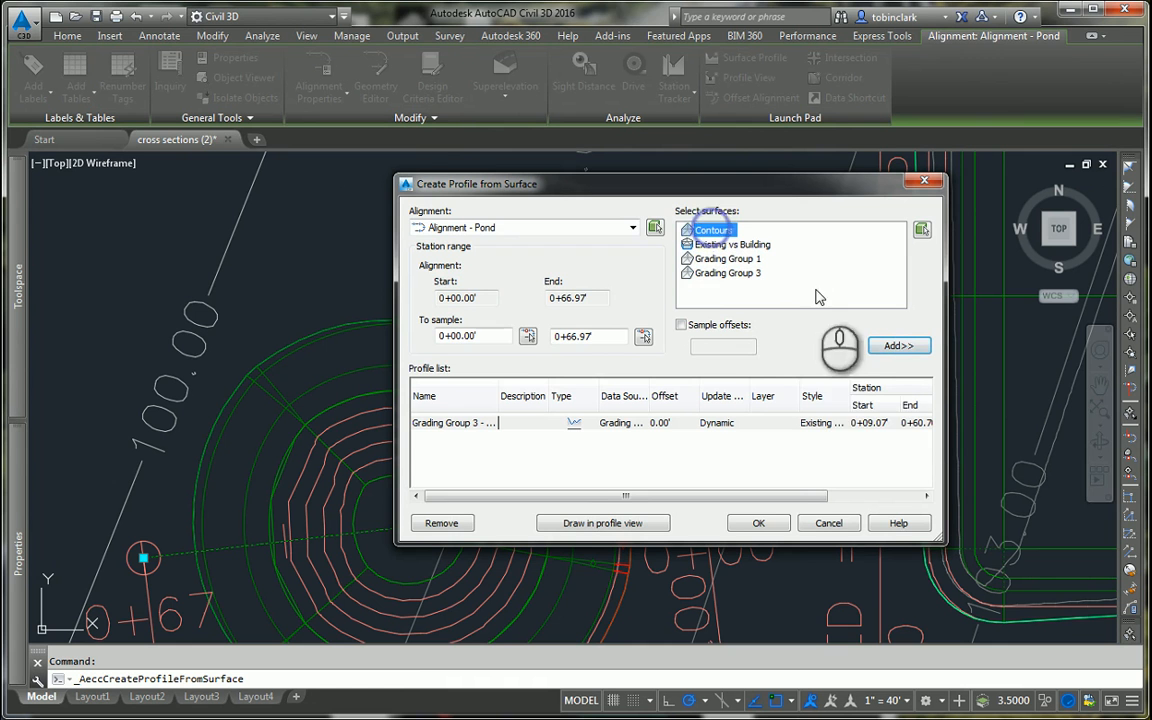
click(876, 346)
click(563, 528)
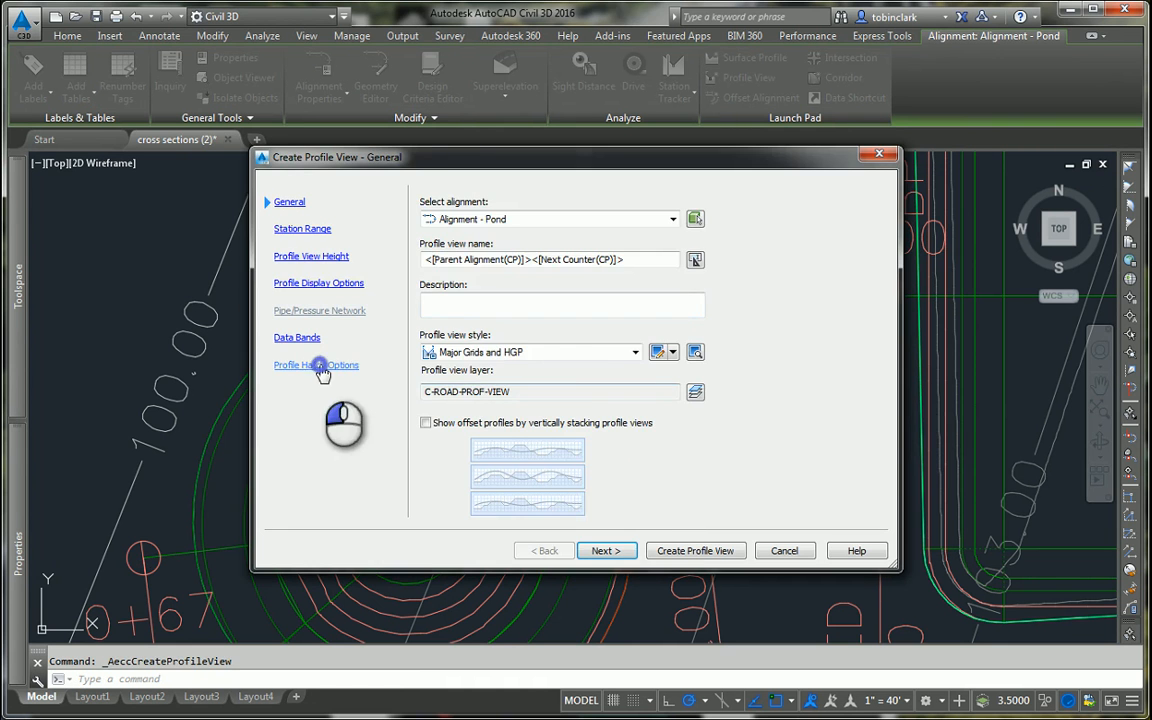
Step: Add cut and fill hatch areas to the profile view, with Contours as the cut's lower boundary and the fill's upper boundary
click(316, 365)
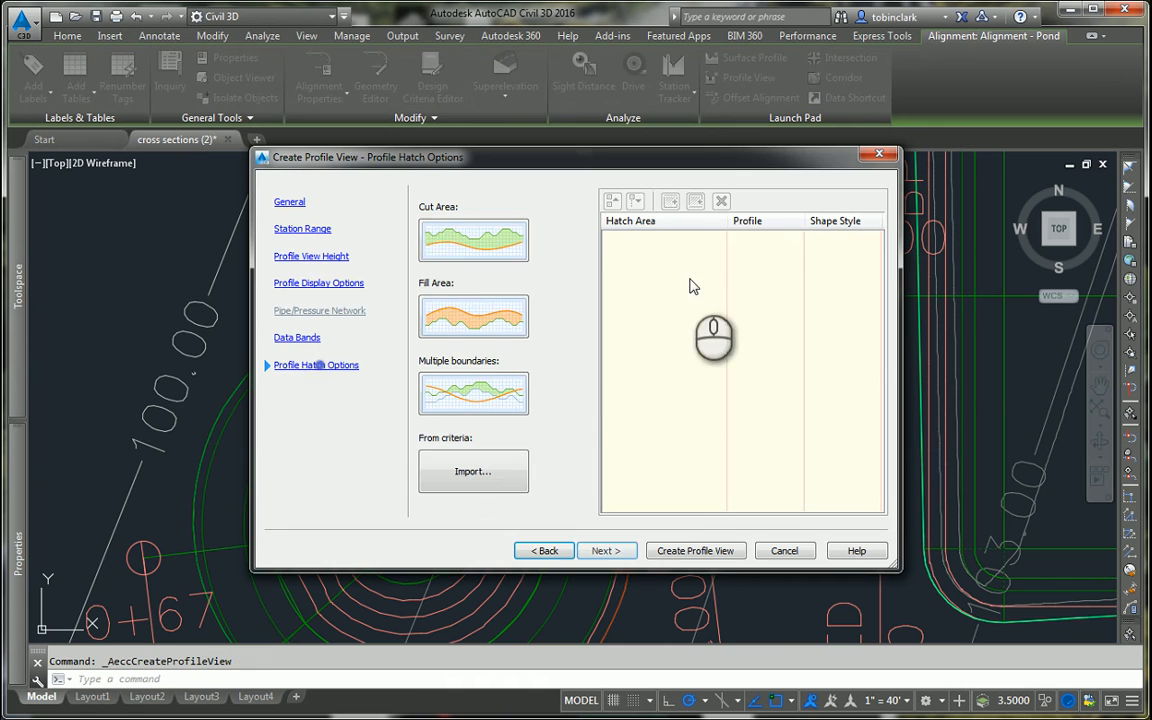
click(440, 240)
click(485, 300)
click(752, 278)
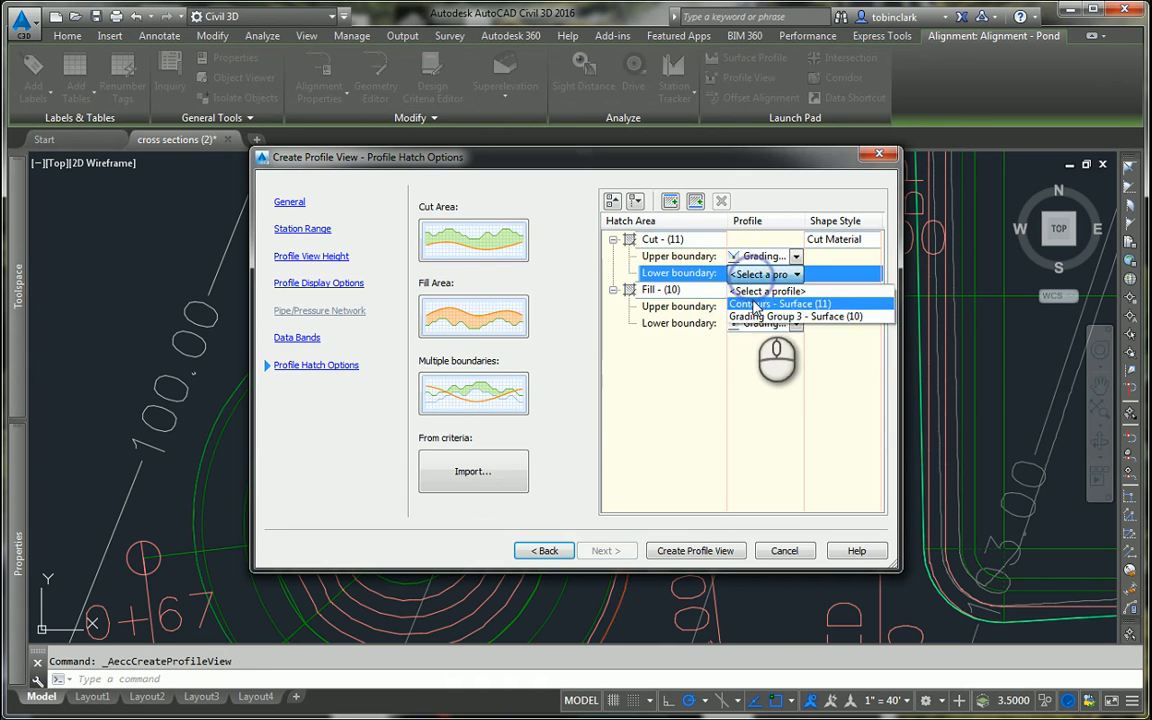
click(752, 306)
click(751, 317)
click(749, 313)
click(746, 310)
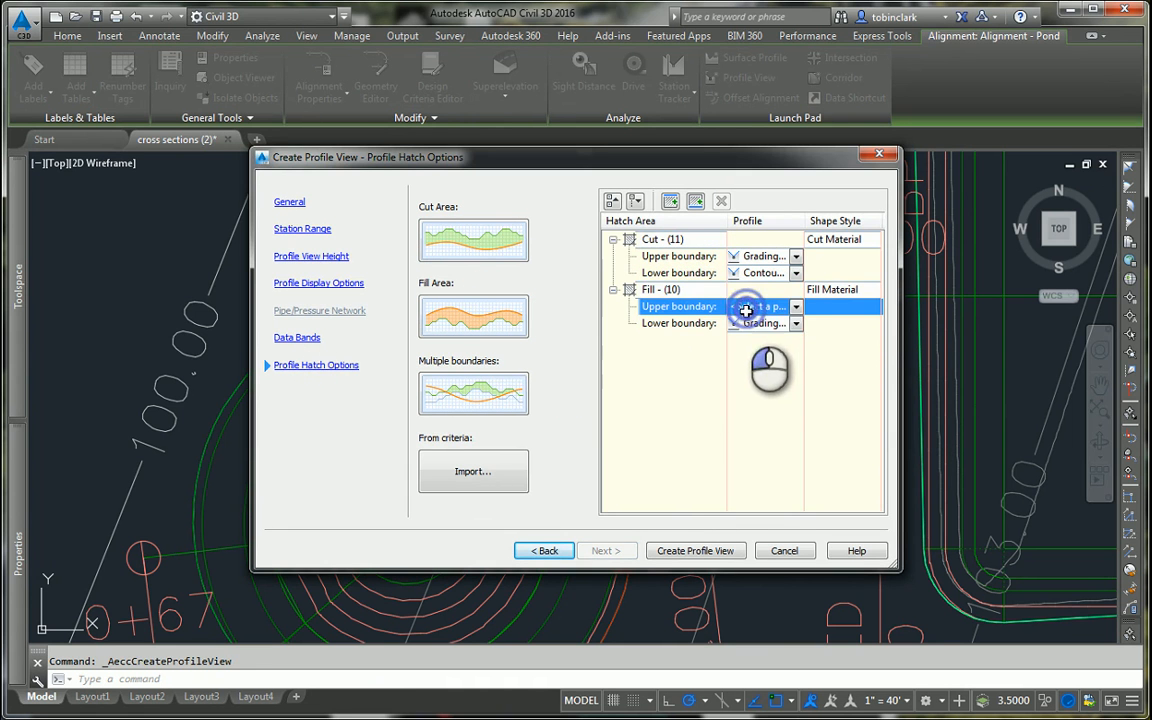
click(745, 312)
click(748, 337)
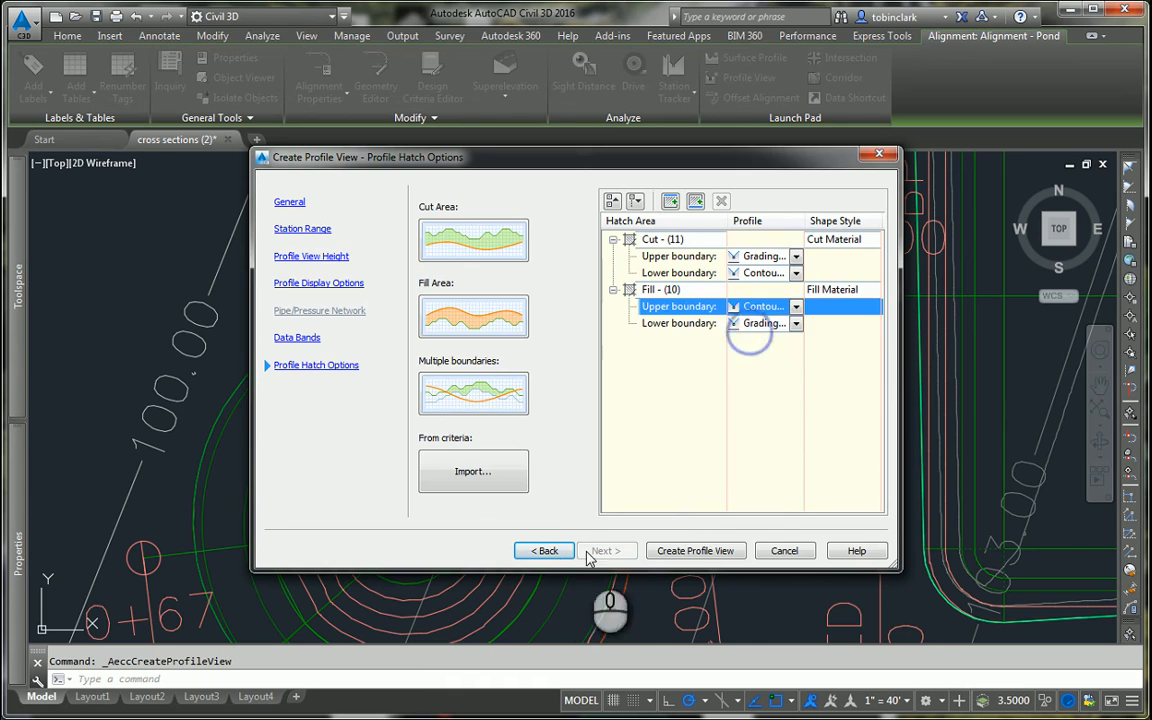
Step: Create the pond profile view and place it in the empty space just right of the alignment 1 (1) profile
click(662, 551)
scroll(655, 441, down, 8)
scroll(767, 402, down, 6)
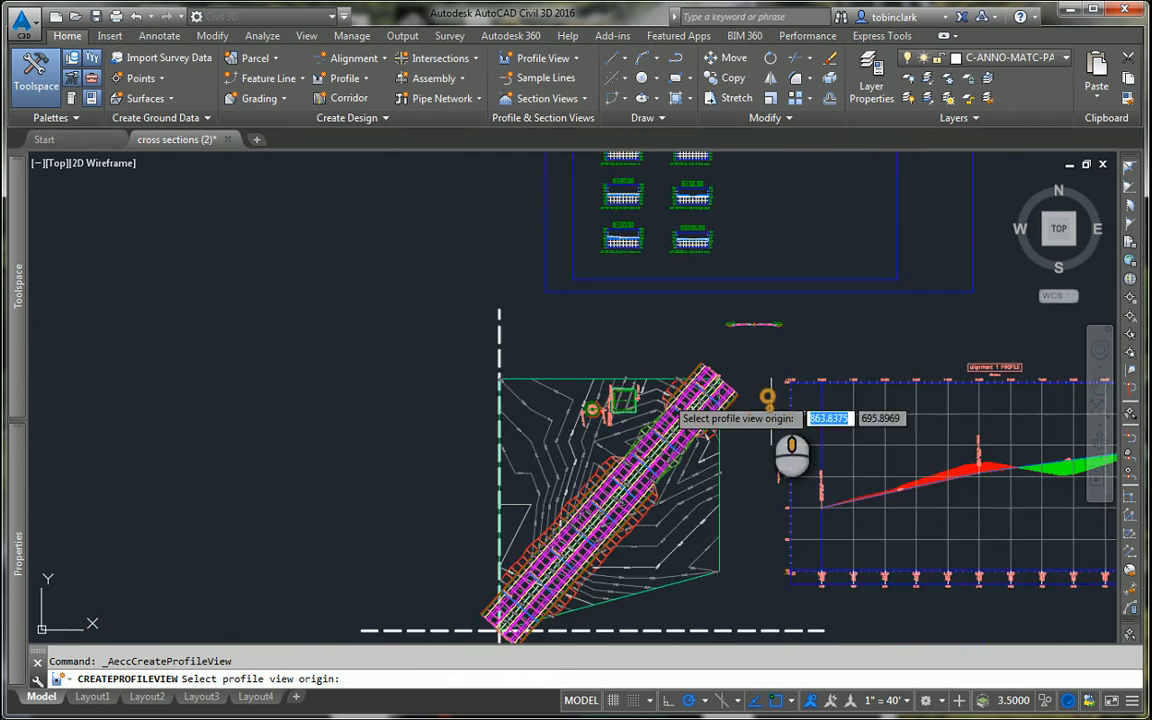
middle_drag(768, 396, 312, 402)
middle_drag(684, 450, 345, 440)
scroll(590, 445, up, 4)
click(537, 481)
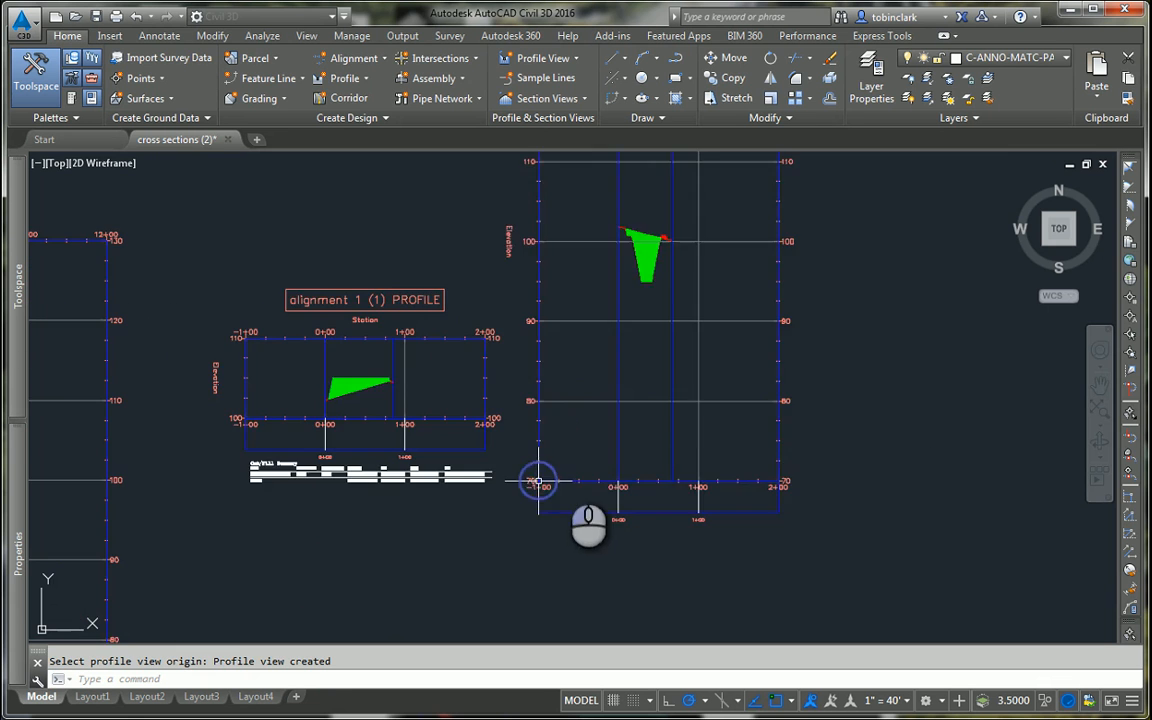
Step: Examine the pond's cross-section shape and its cut and fill hatching in the new profile view
scroll(600, 407, down, 2)
scroll(600, 407, up, 8)
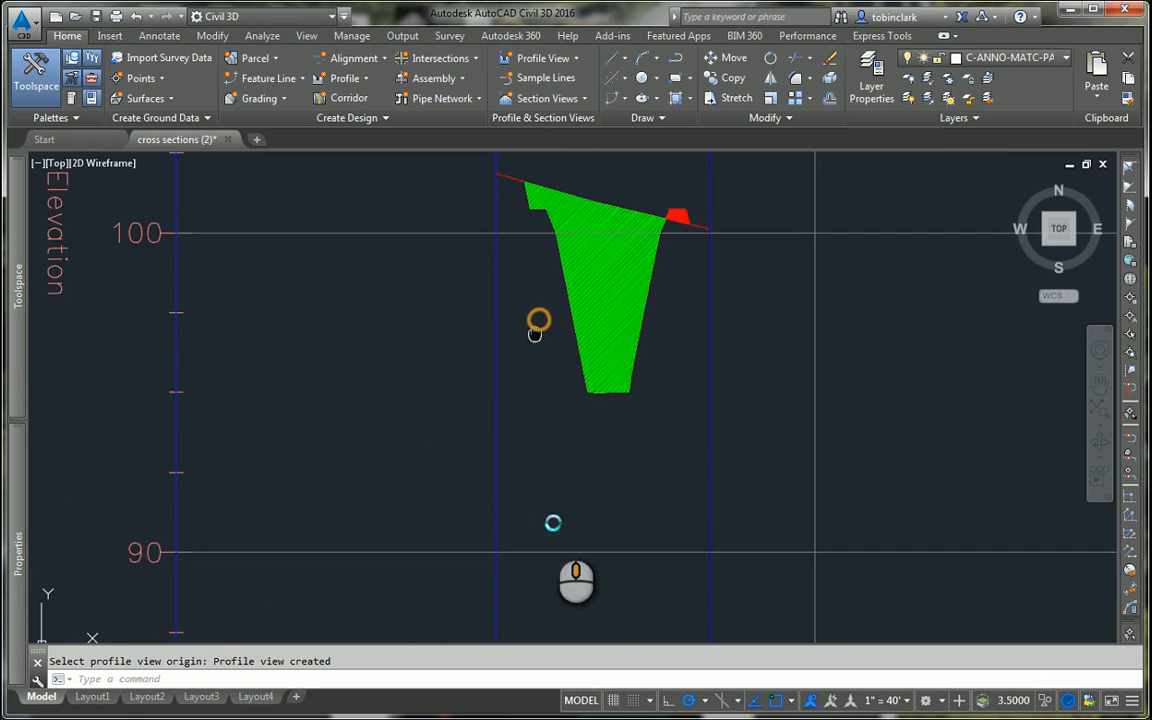
scroll(564, 421, down, 5)
scroll(560, 392, up, 6)
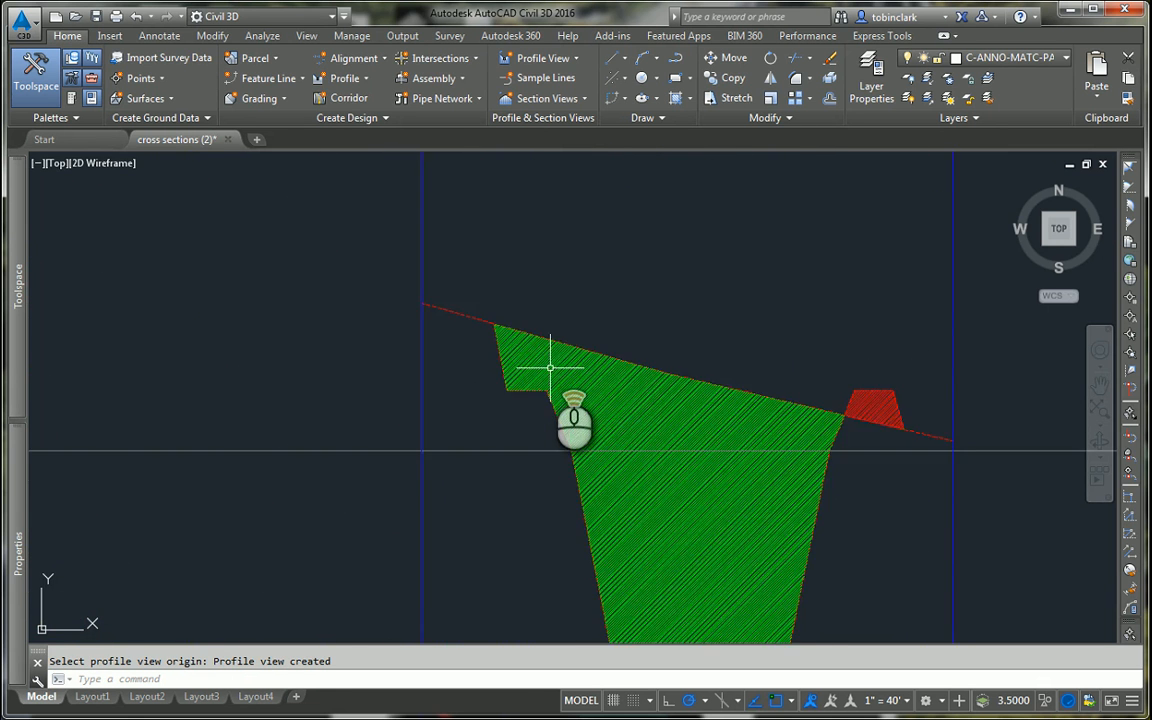
scroll(535, 381, down, 3)
scroll(535, 390, up, 3)
scroll(540, 386, down, 3)
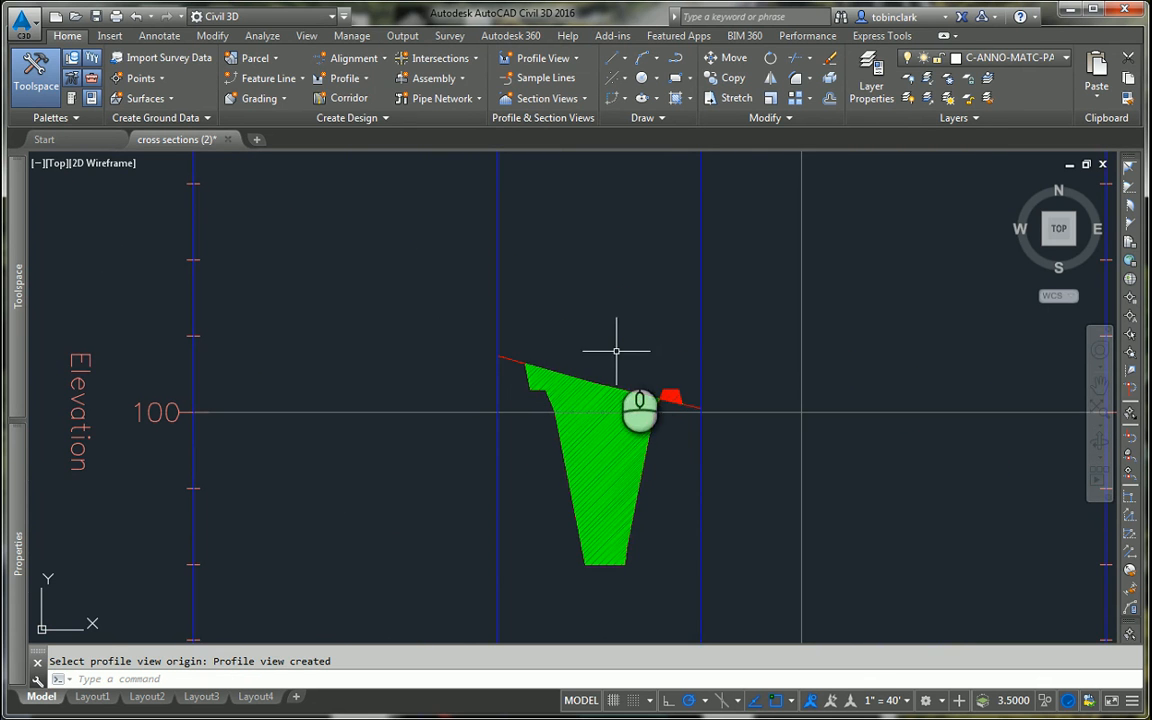
scroll(575, 400, up, 3)
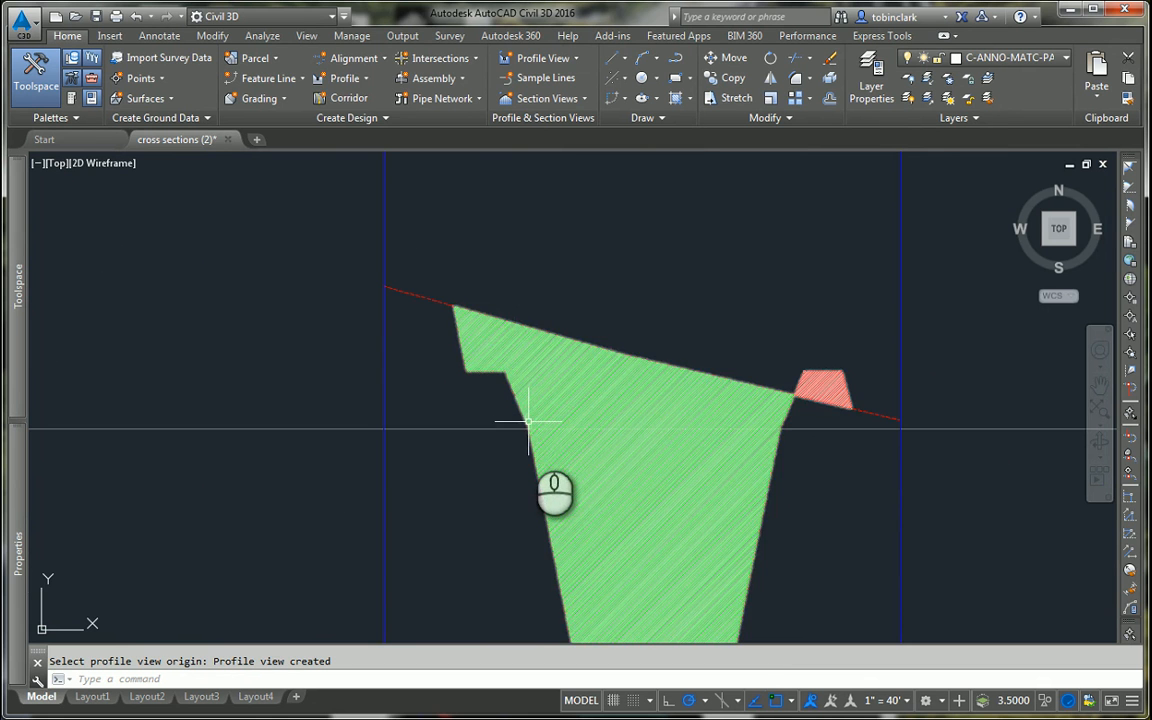
scroll(587, 462, down, 2)
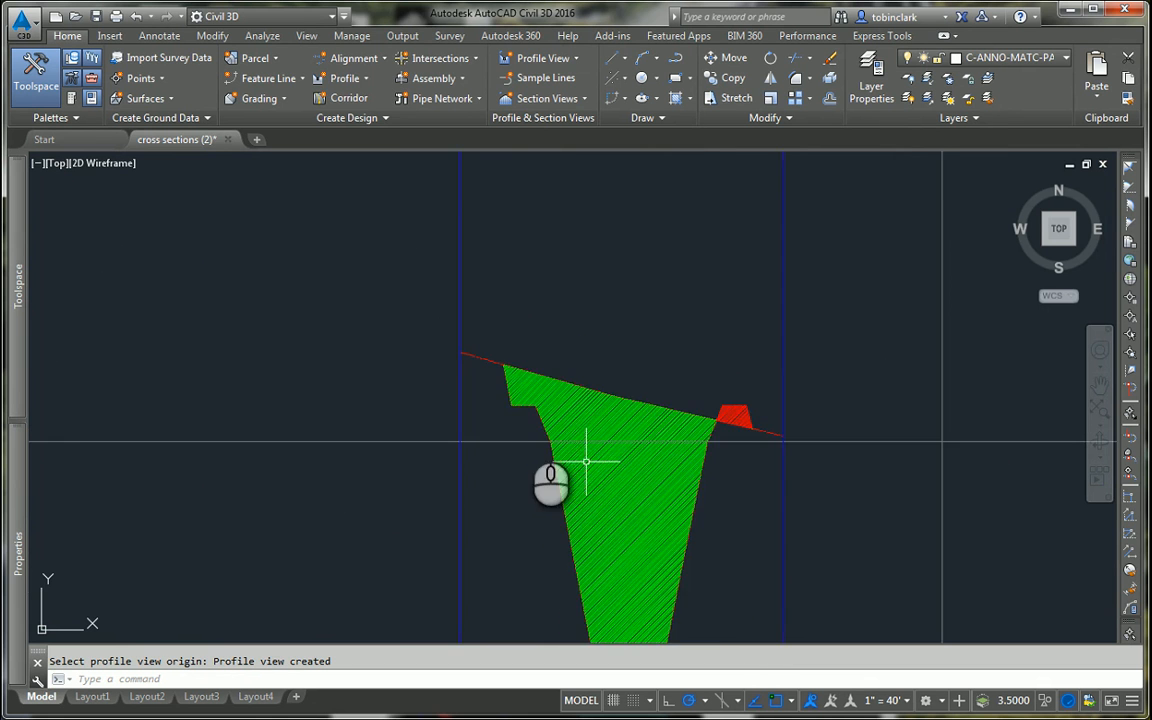
Step: Reopen the grading creation tools for Grading Group 3 and start editing a grading of the circular pond
scroll(548, 440, down, 12)
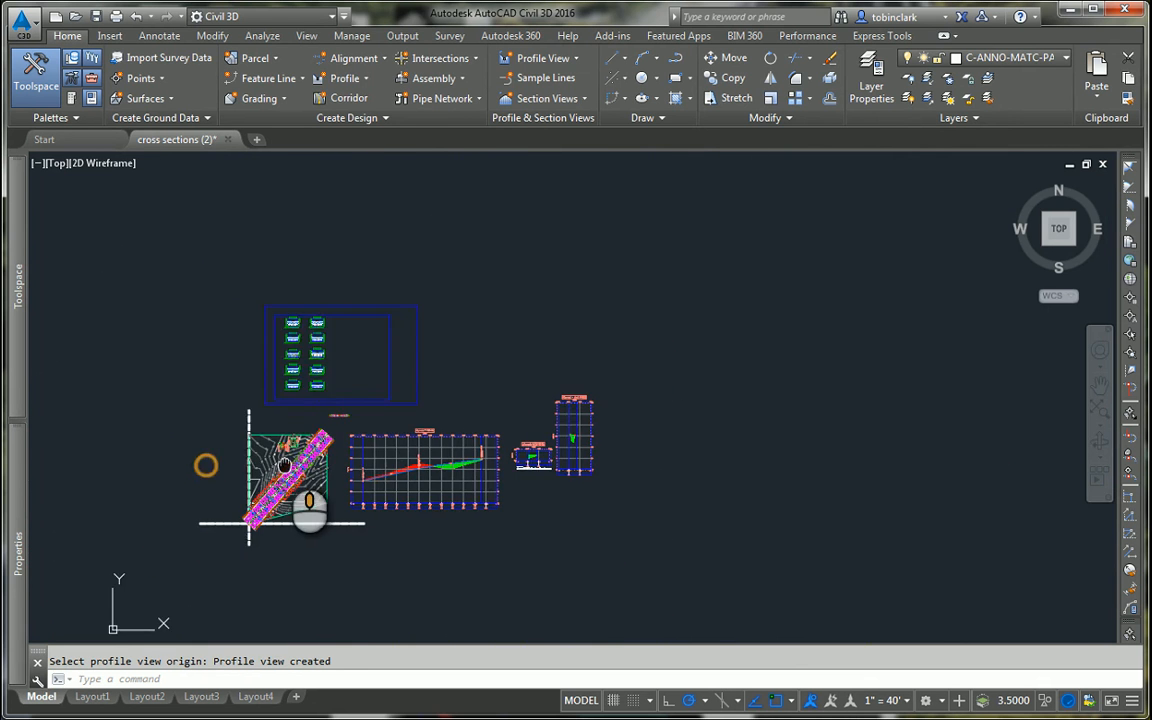
scroll(303, 430, up, 4)
scroll(560, 410, up, 12)
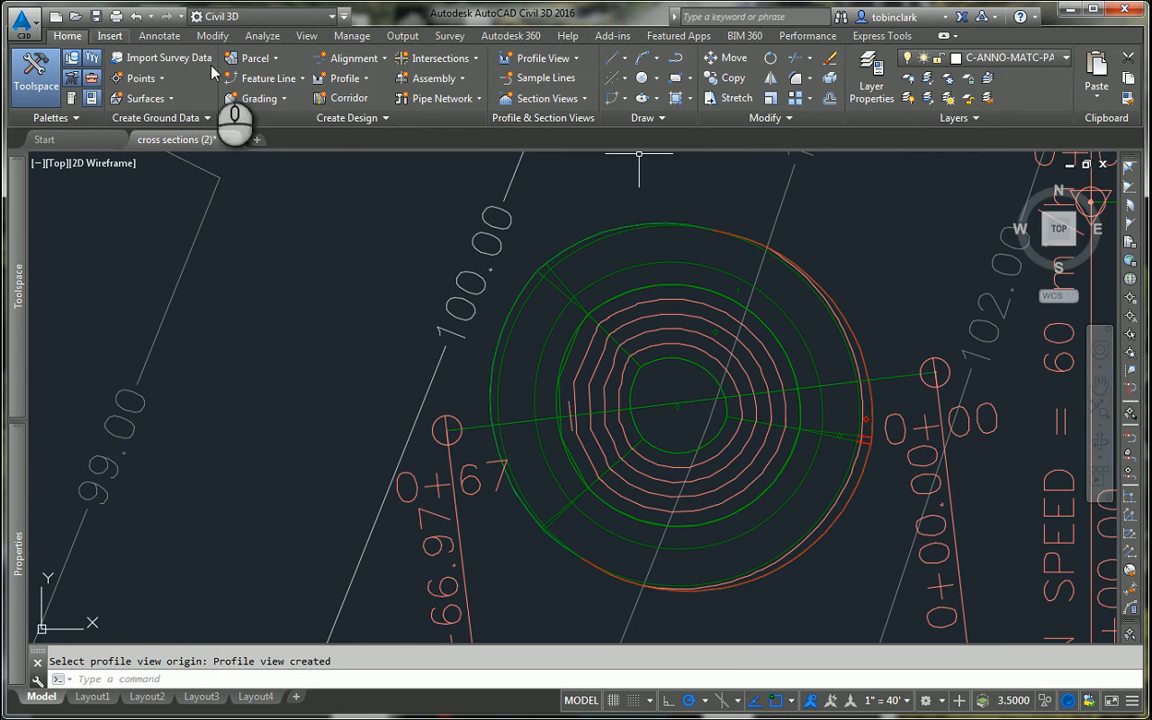
click(259, 98)
click(296, 127)
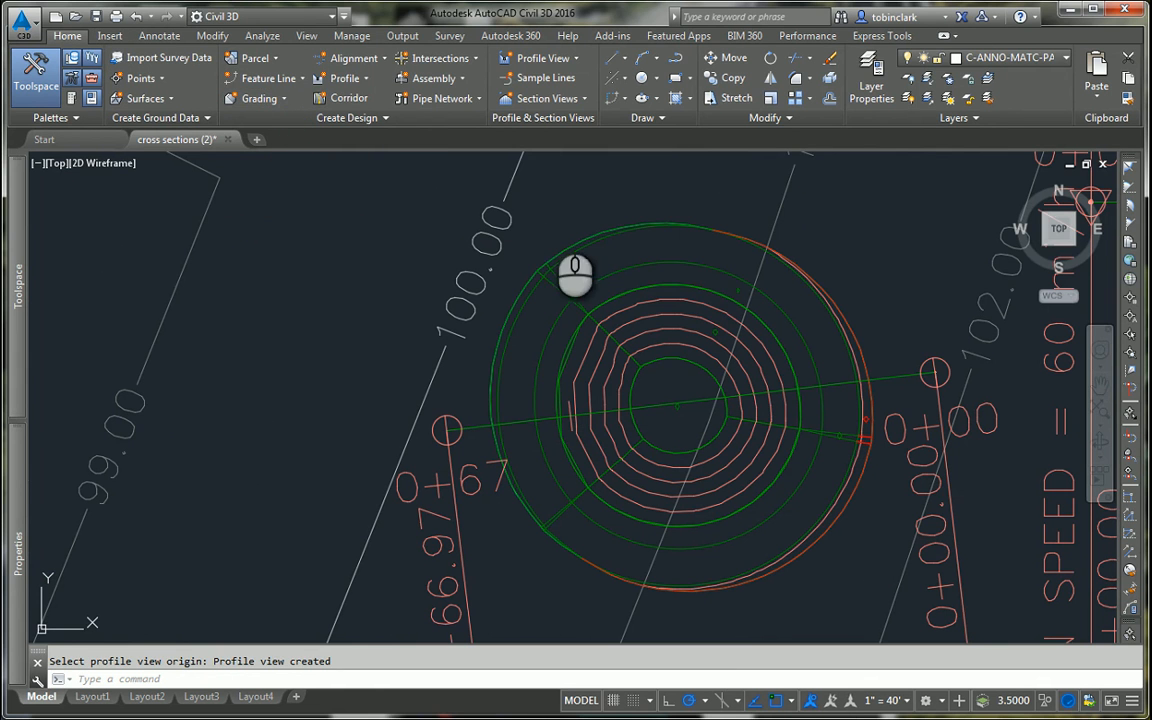
click(605, 198)
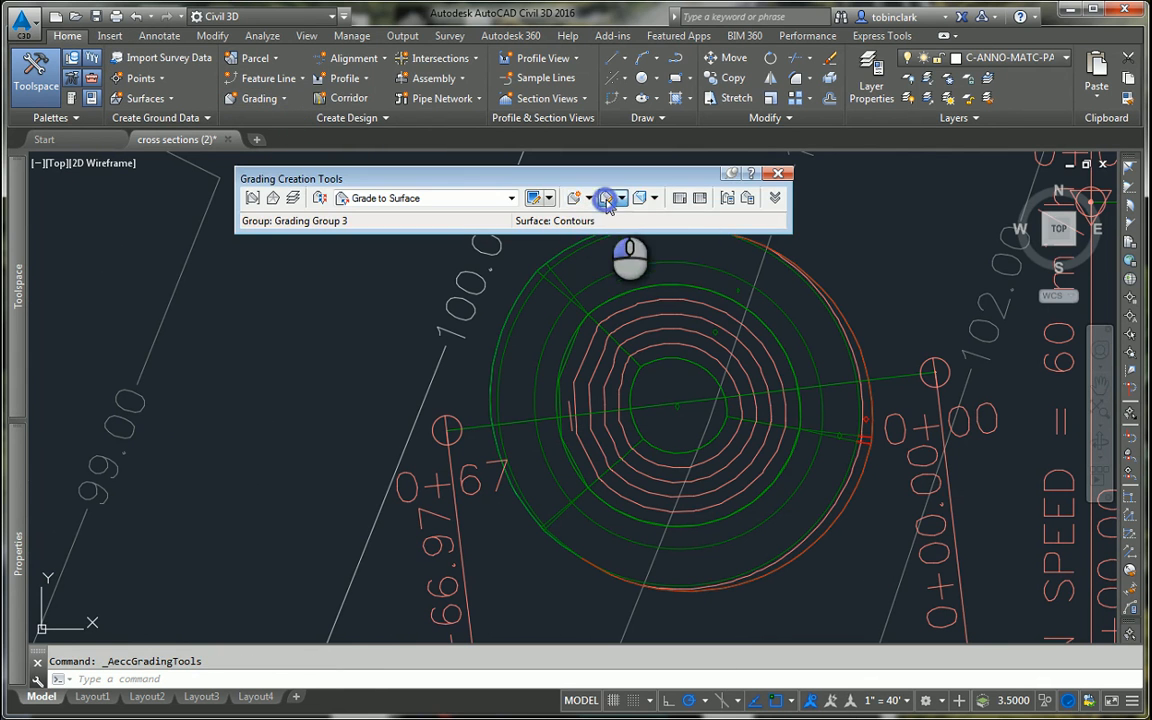
Step: Edit the ring grading just outside the pond edge, accepting its 3.00' distance and 4.00:1 slope
click(545, 386)
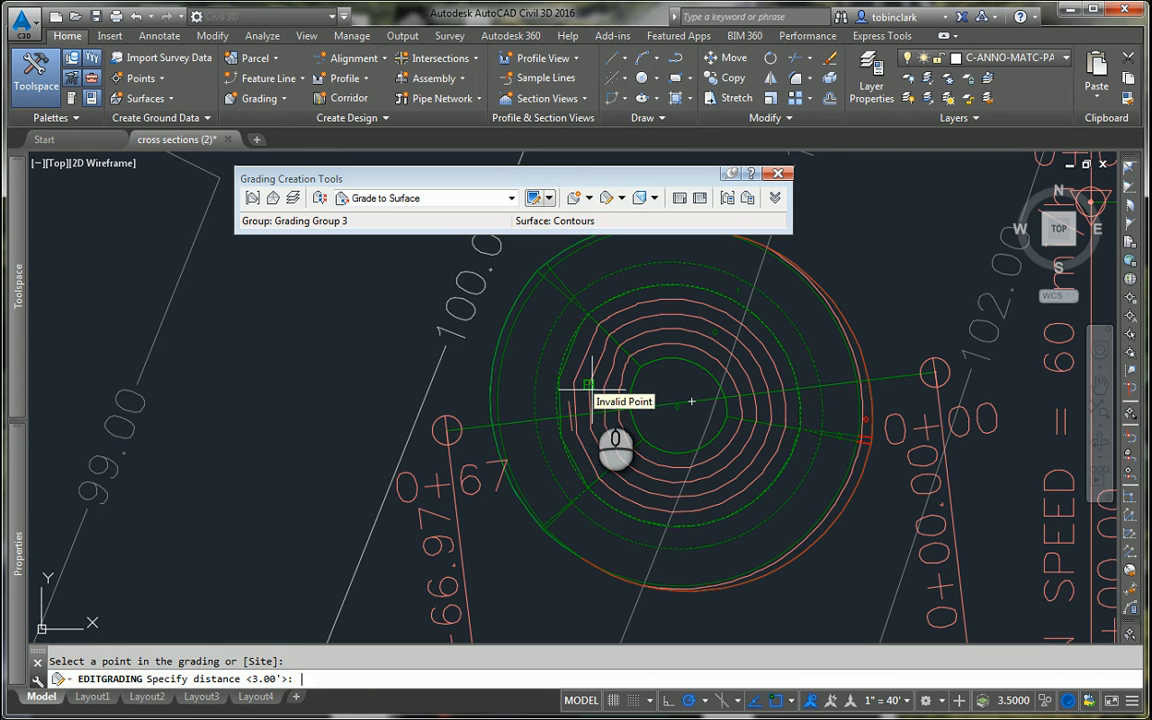
key(Return)
click(620, 450)
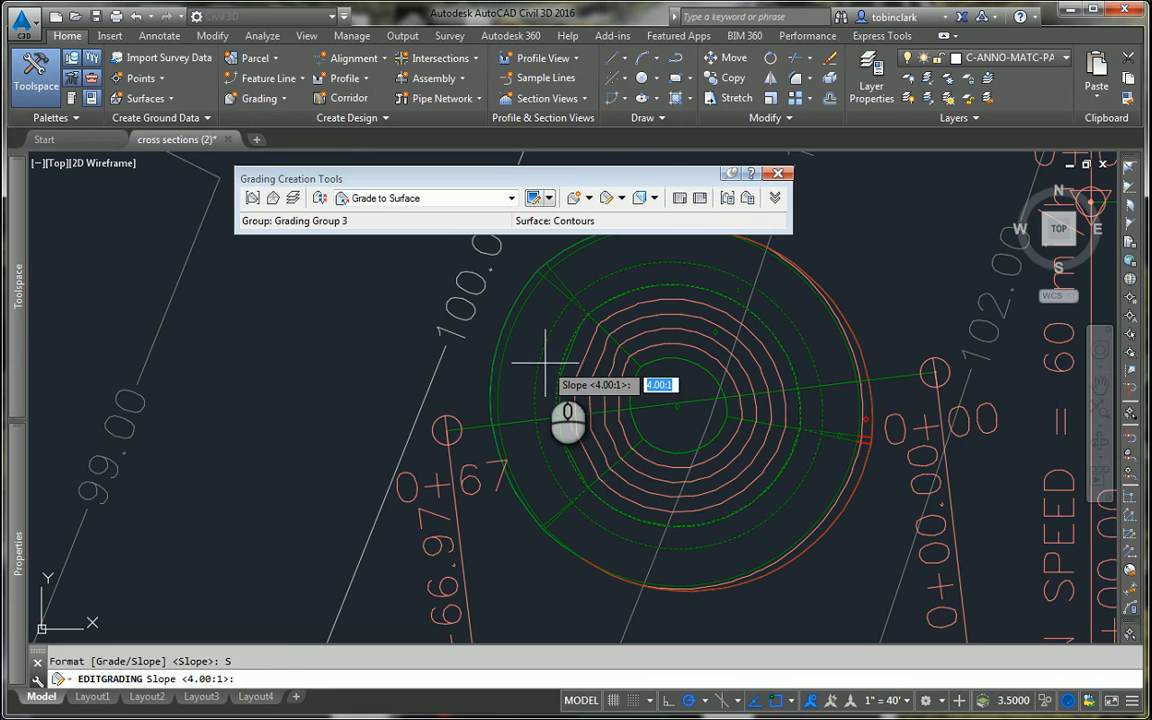
key(Return)
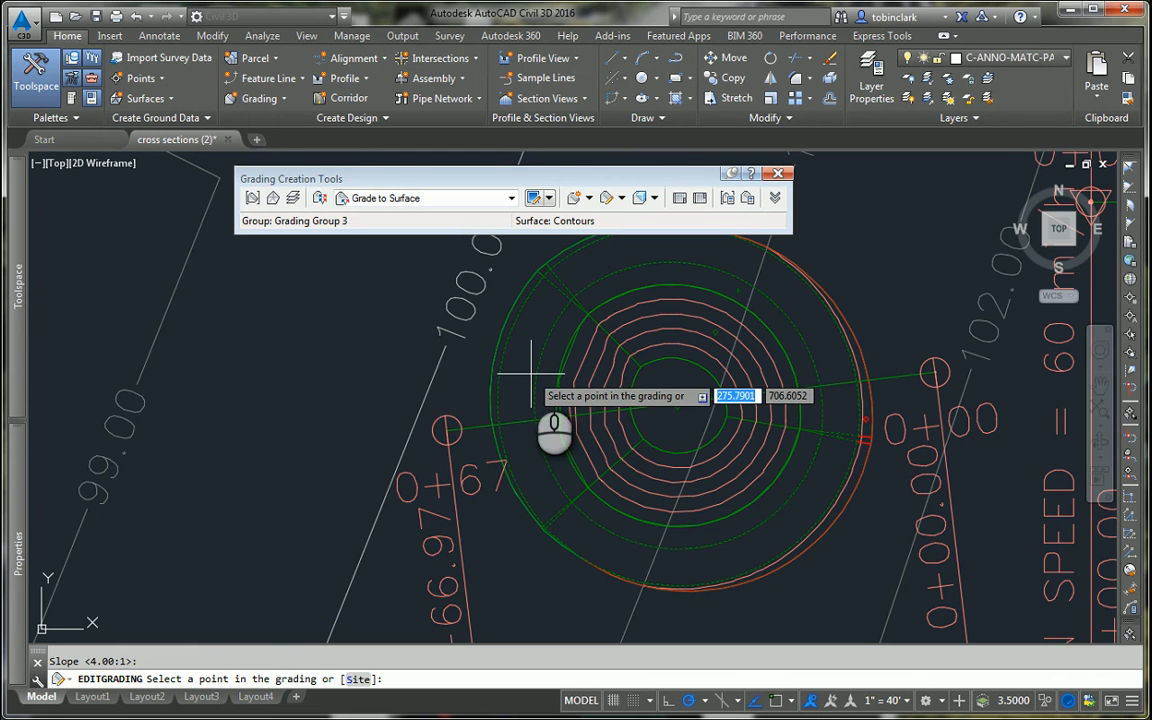
click(531, 373)
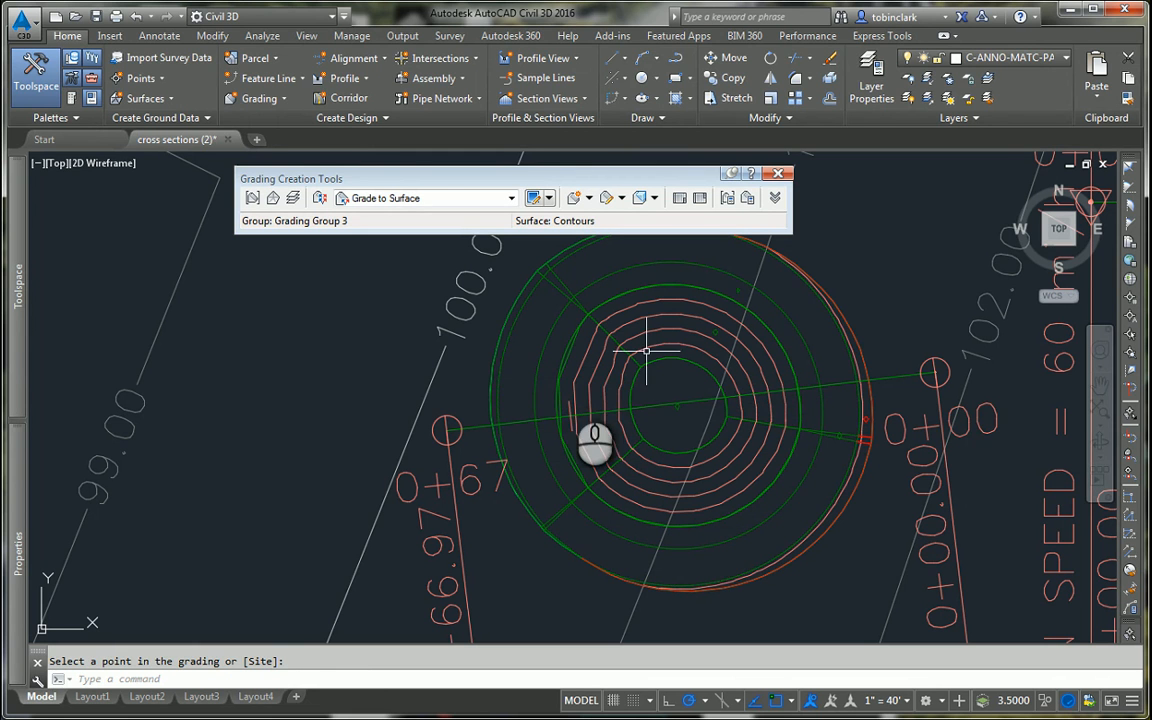
Step: Set the distance of the ring grading just outside the pond edge to 4', keeping its 4.00:1 slope
key(Return)
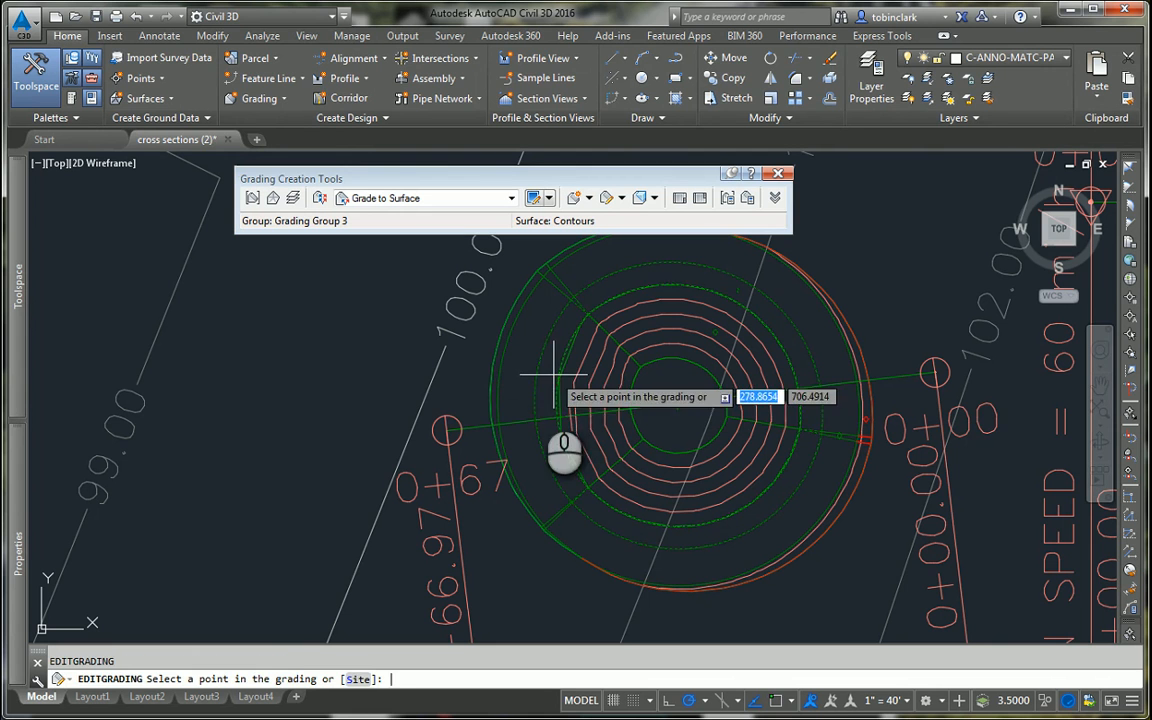
click(541, 395)
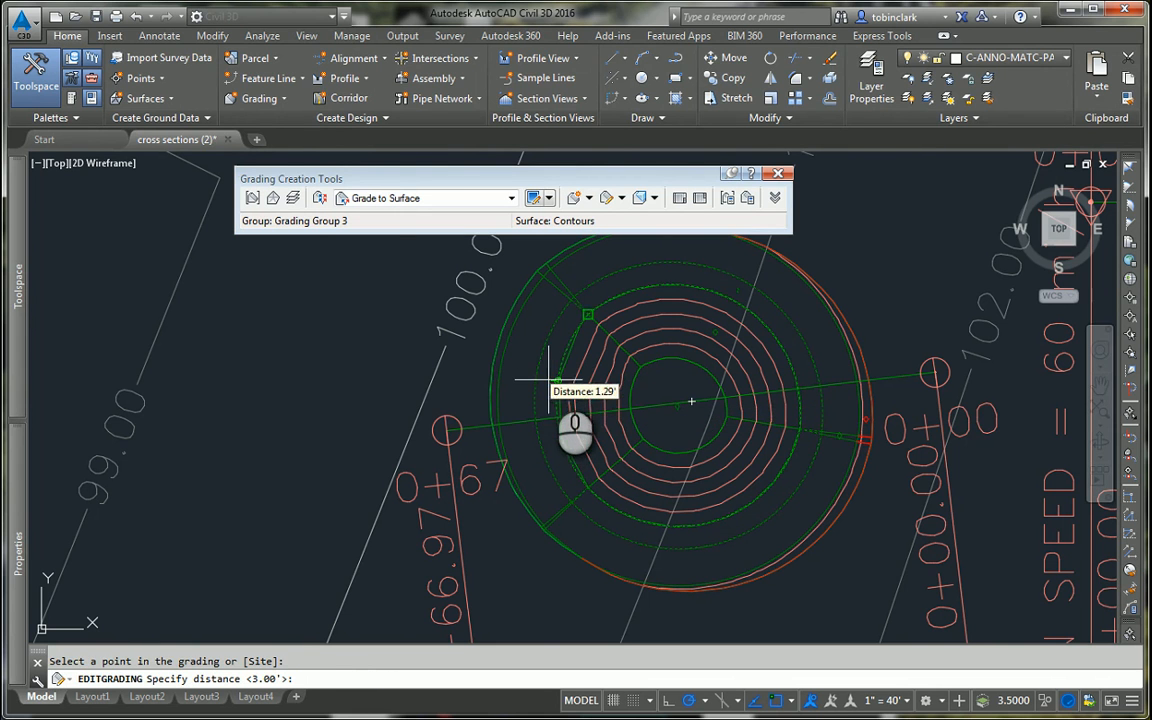
scroll(550, 370, up, 3)
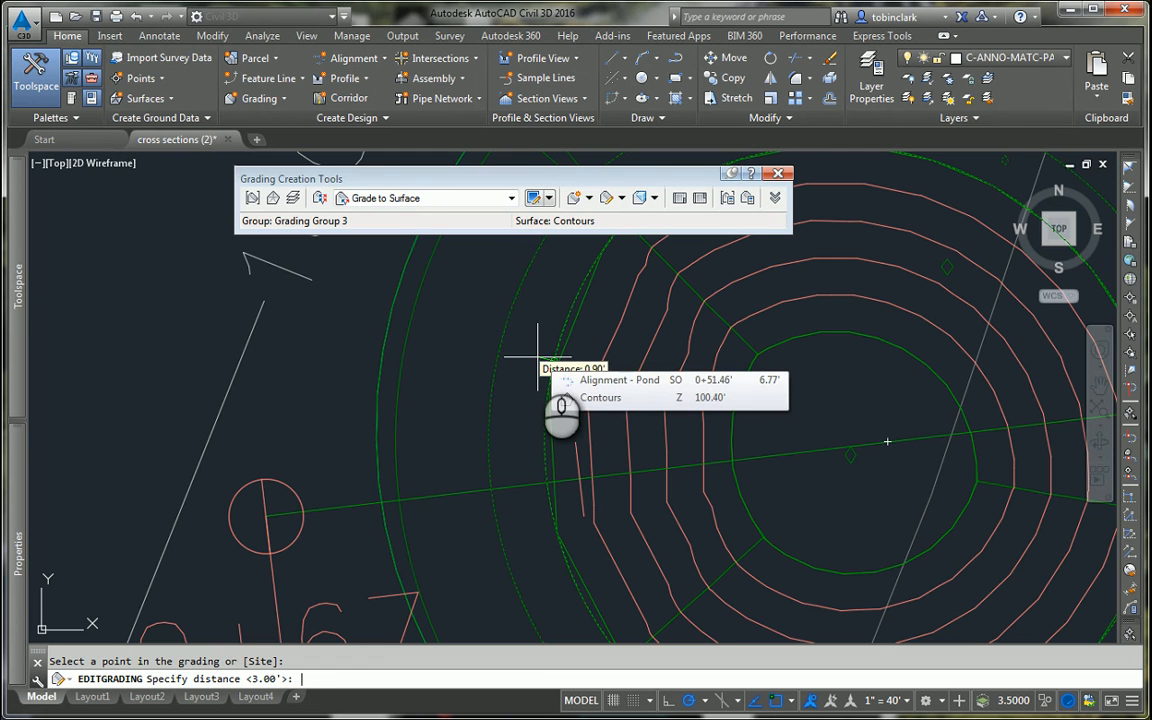
text(4)
key(Return)
key(Return)
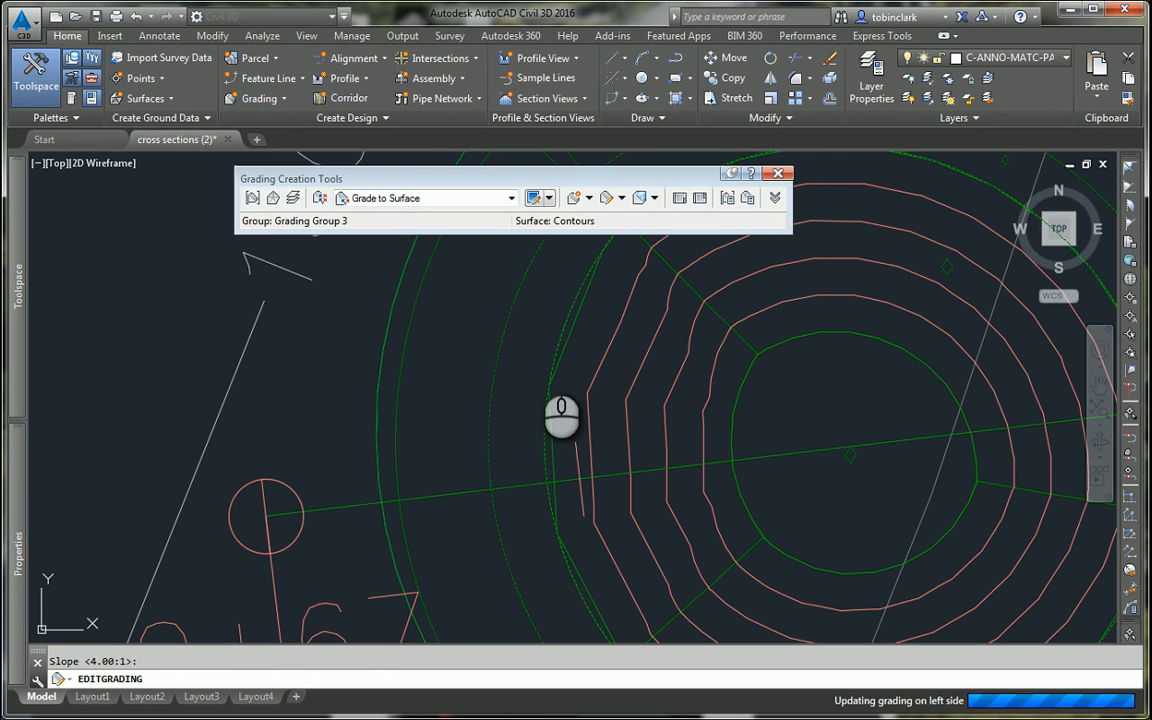
scroll(535, 348, down, 4)
key(Escape)
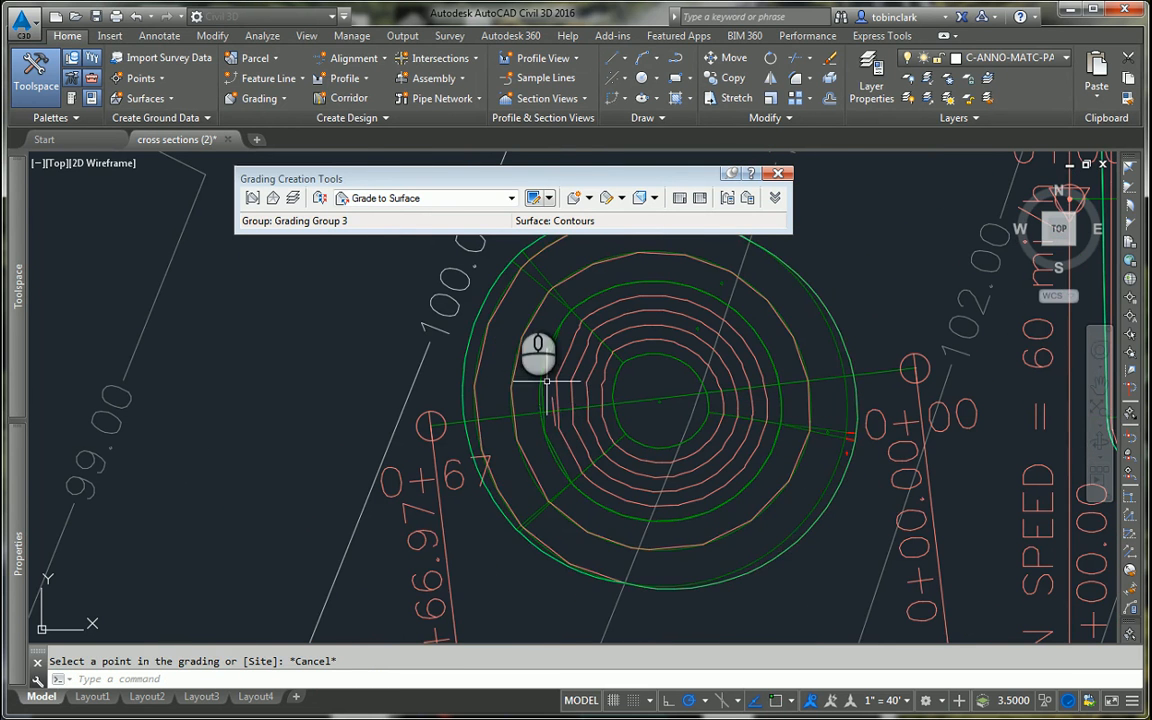
scroll(530, 366, up, 3)
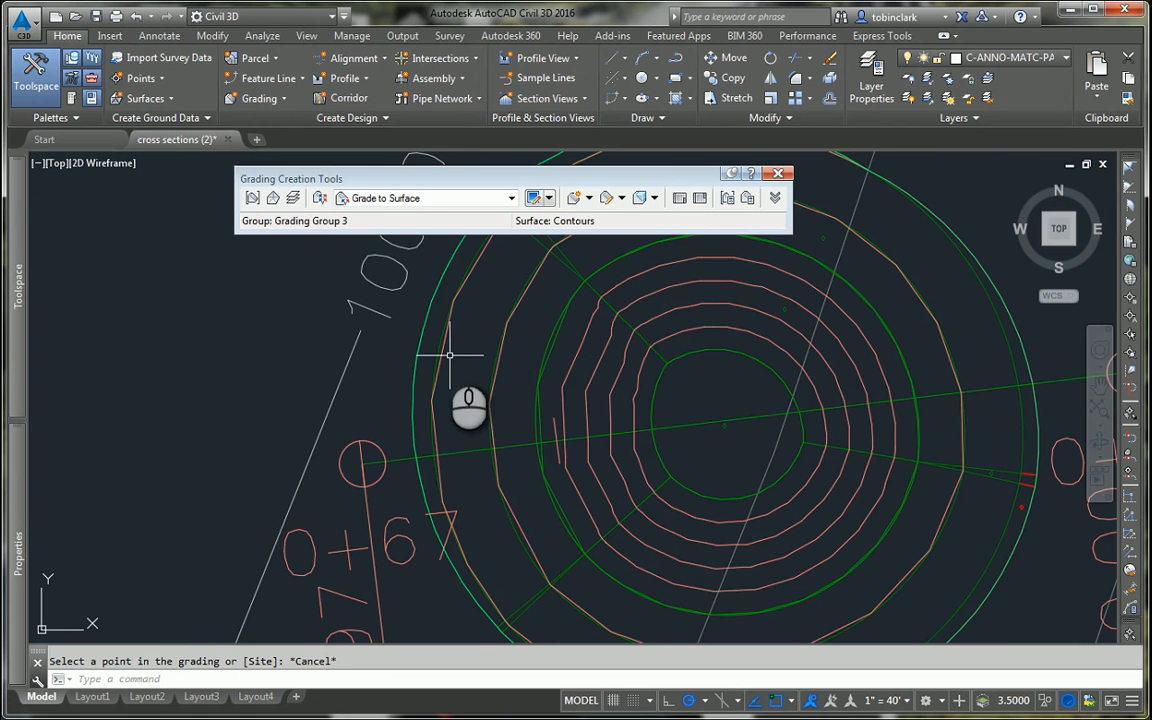
click(423, 369)
click(438, 347)
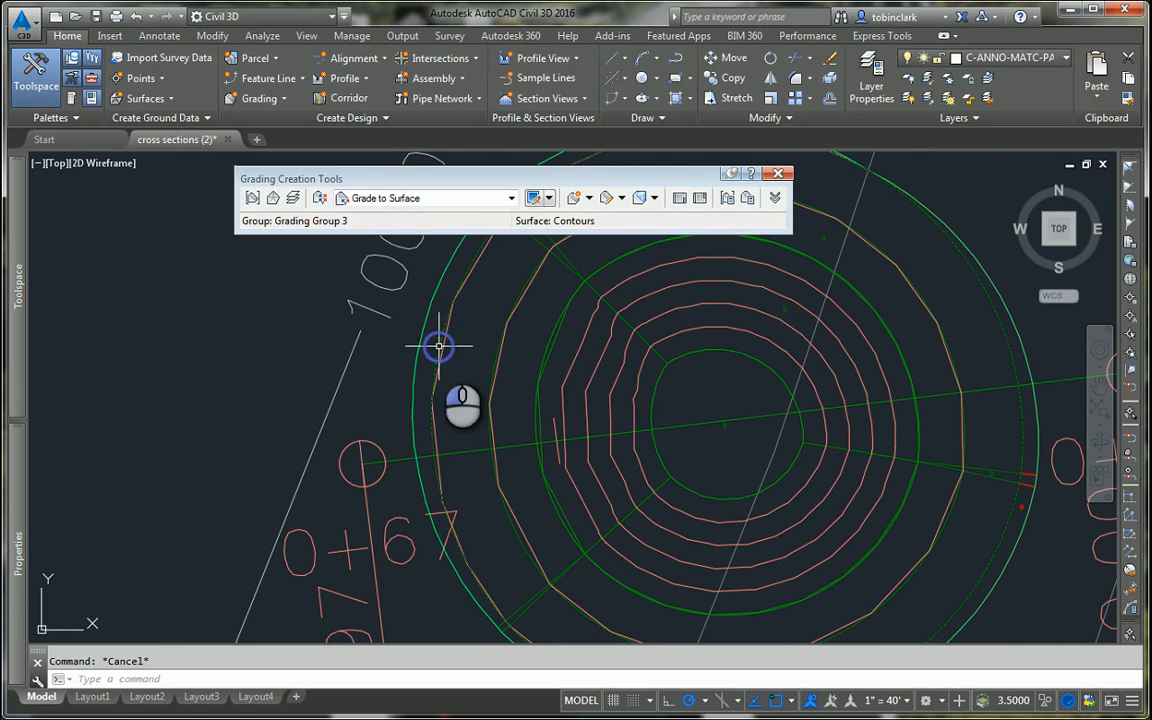
click(415, 348)
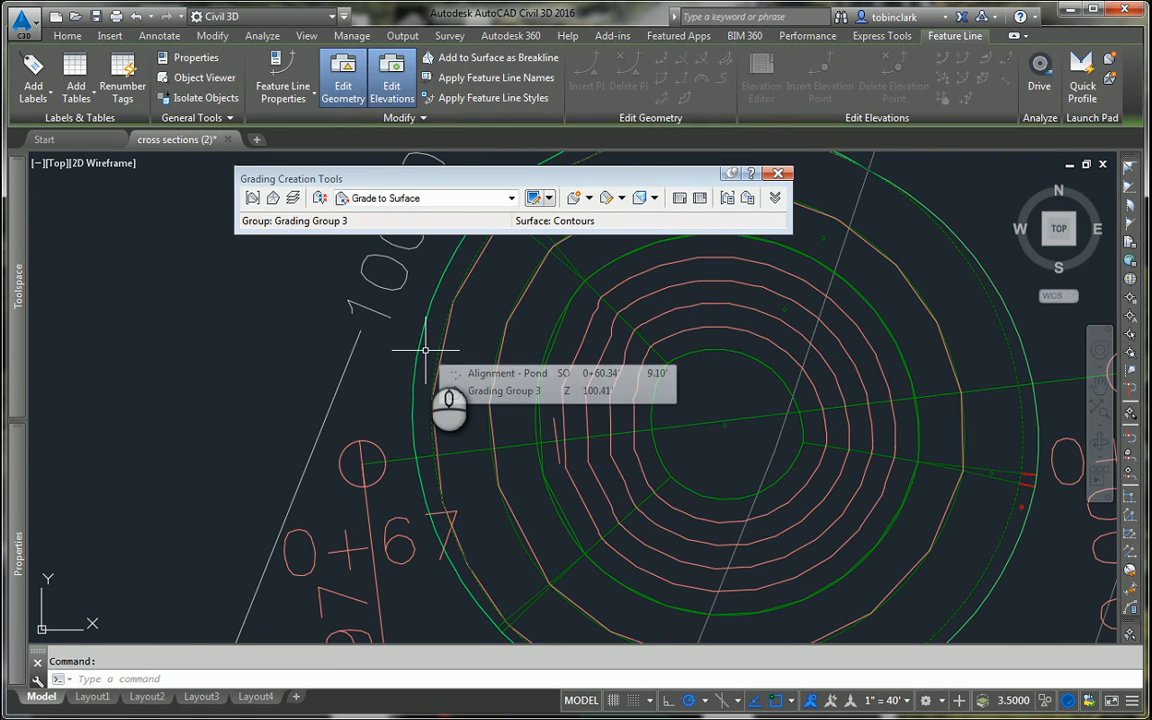
key(Escape)
click(487, 197)
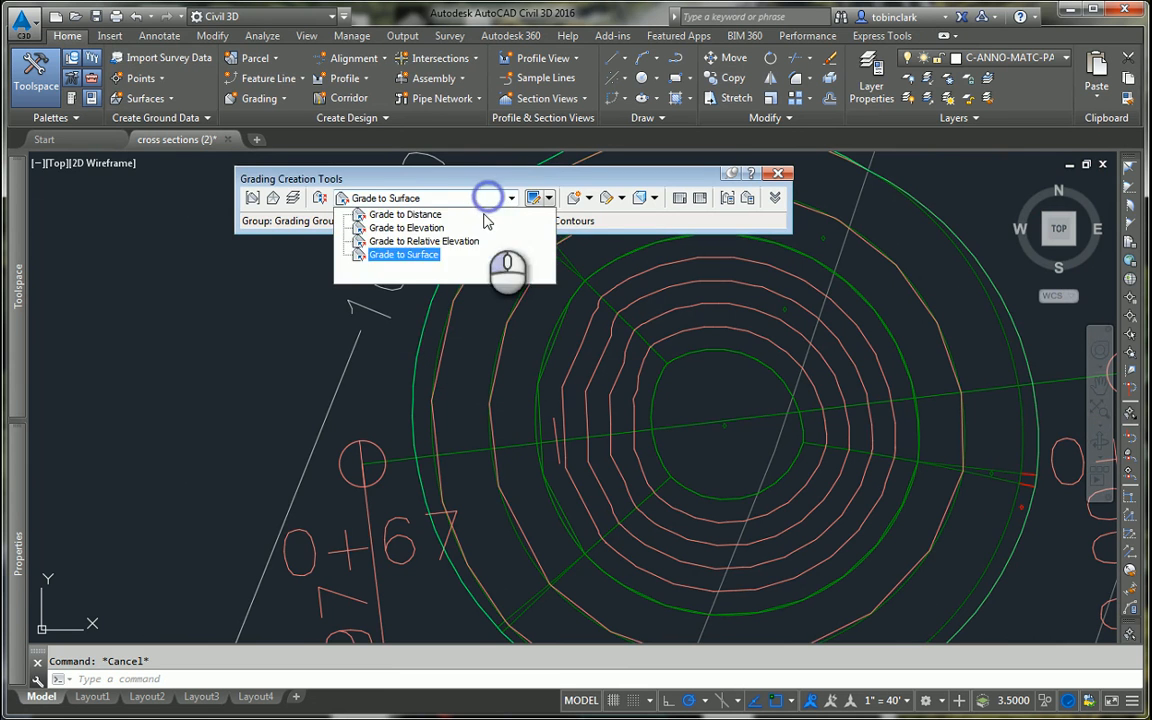
click(550, 180)
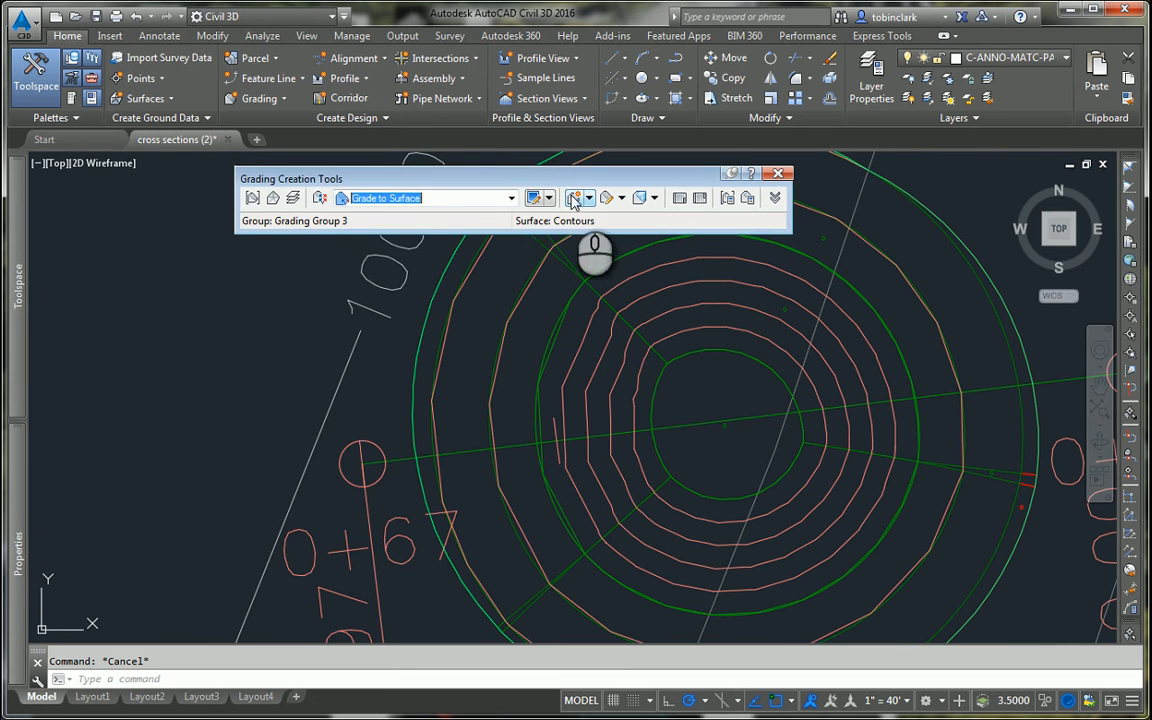
Step: Try to create a Grade to Surface grading outward from the green pond edge ring
click(573, 198)
click(532, 411)
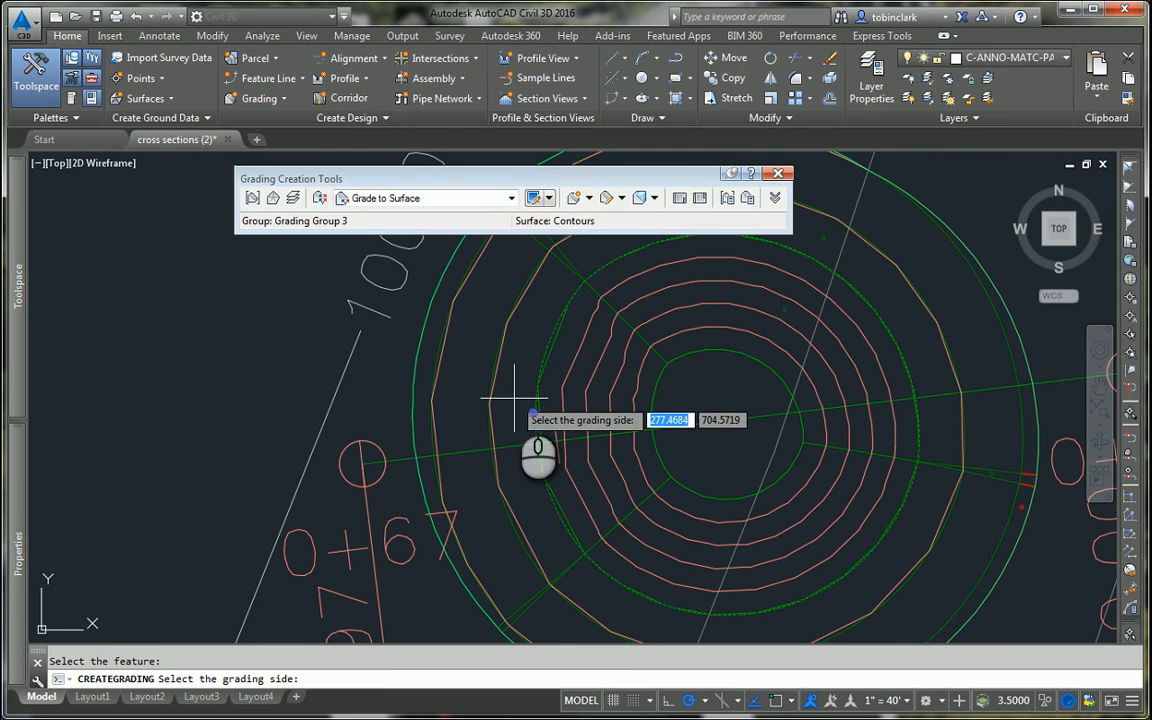
click(513, 397)
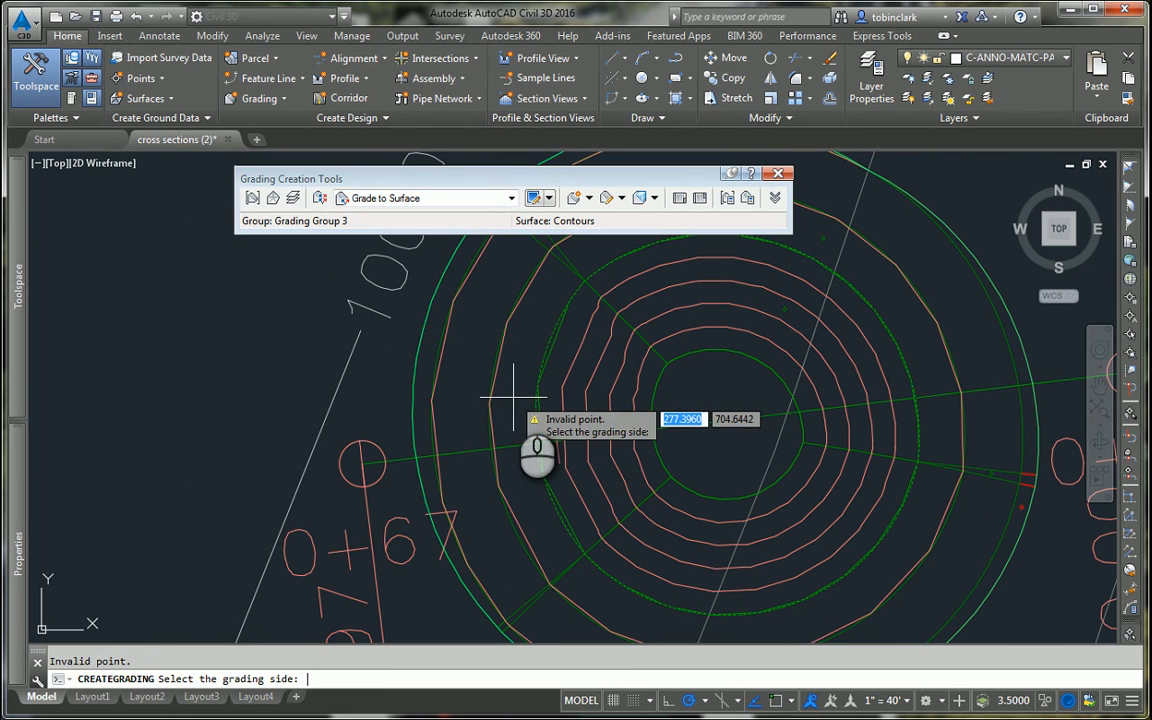
click(456, 389)
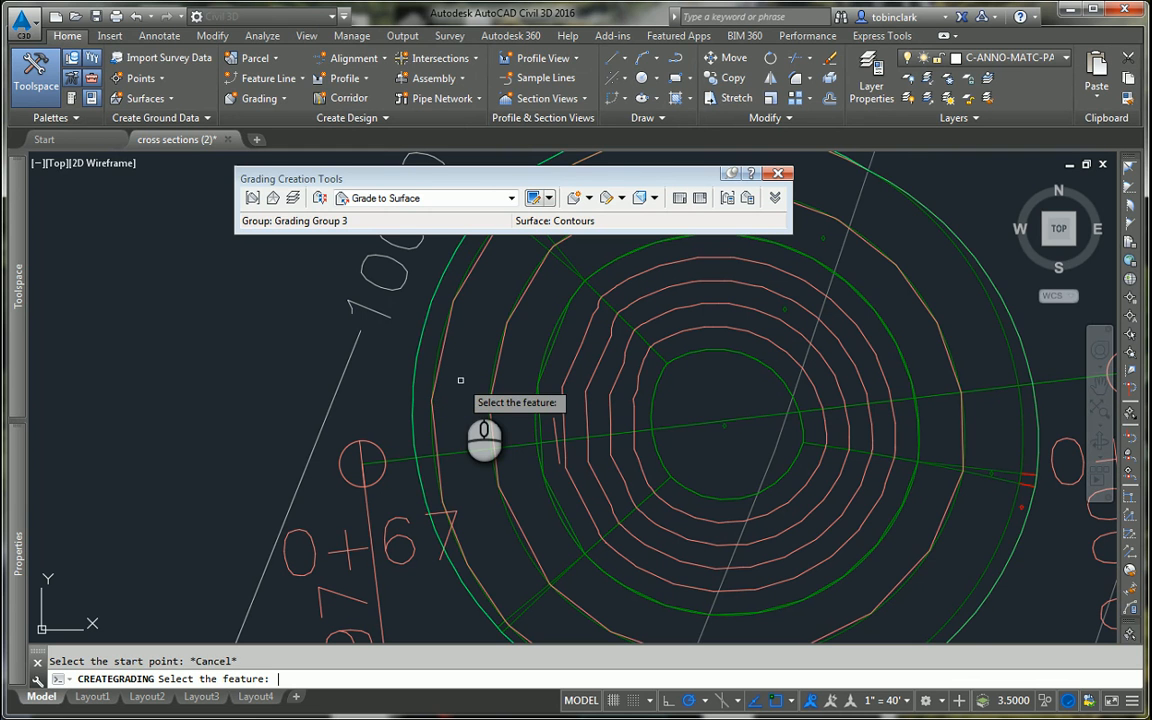
click(538, 426)
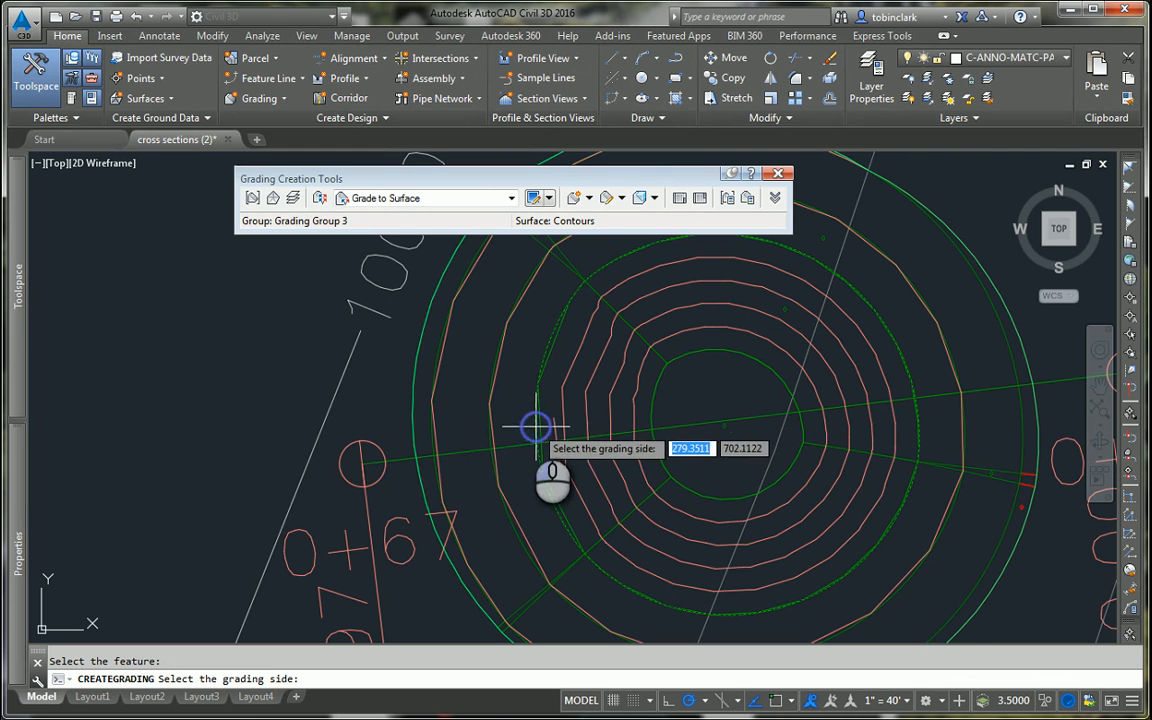
click(525, 415)
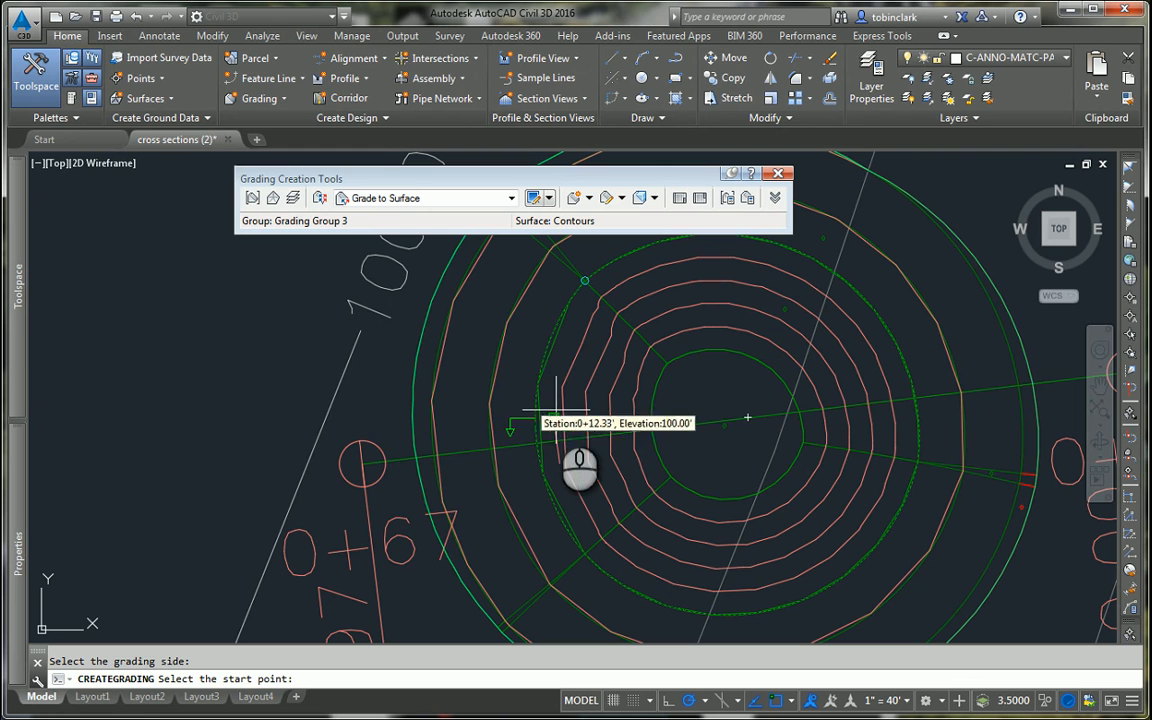
click(453, 350)
key(Return)
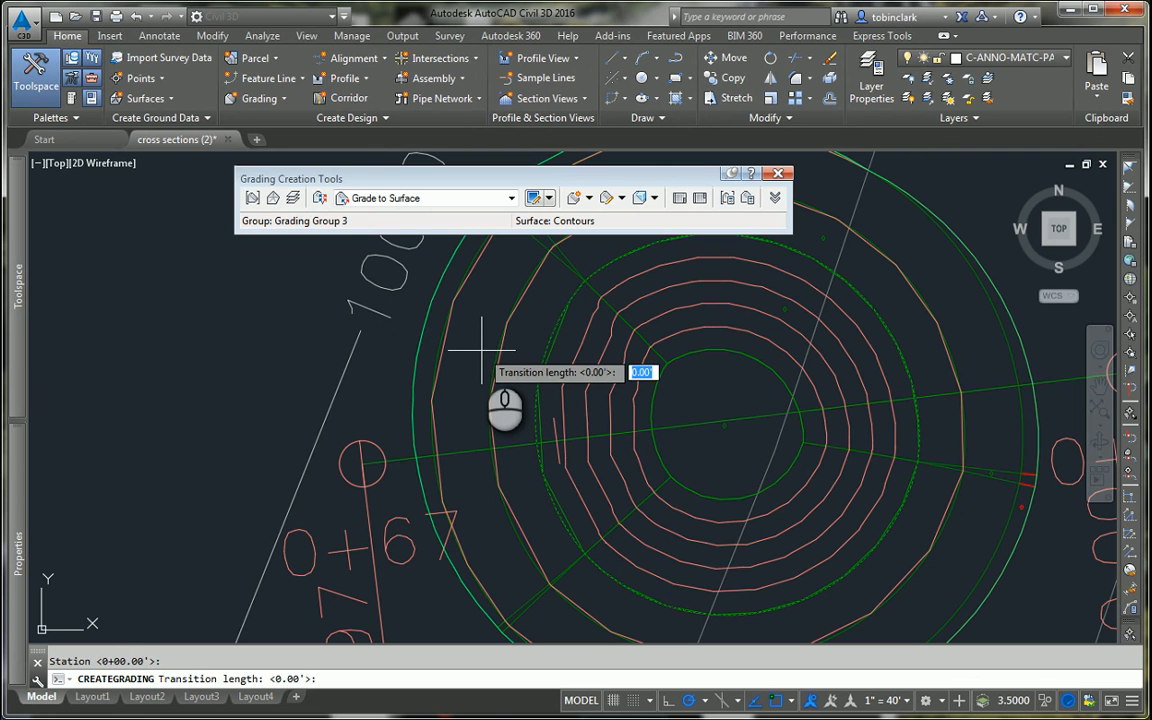
key(Escape)
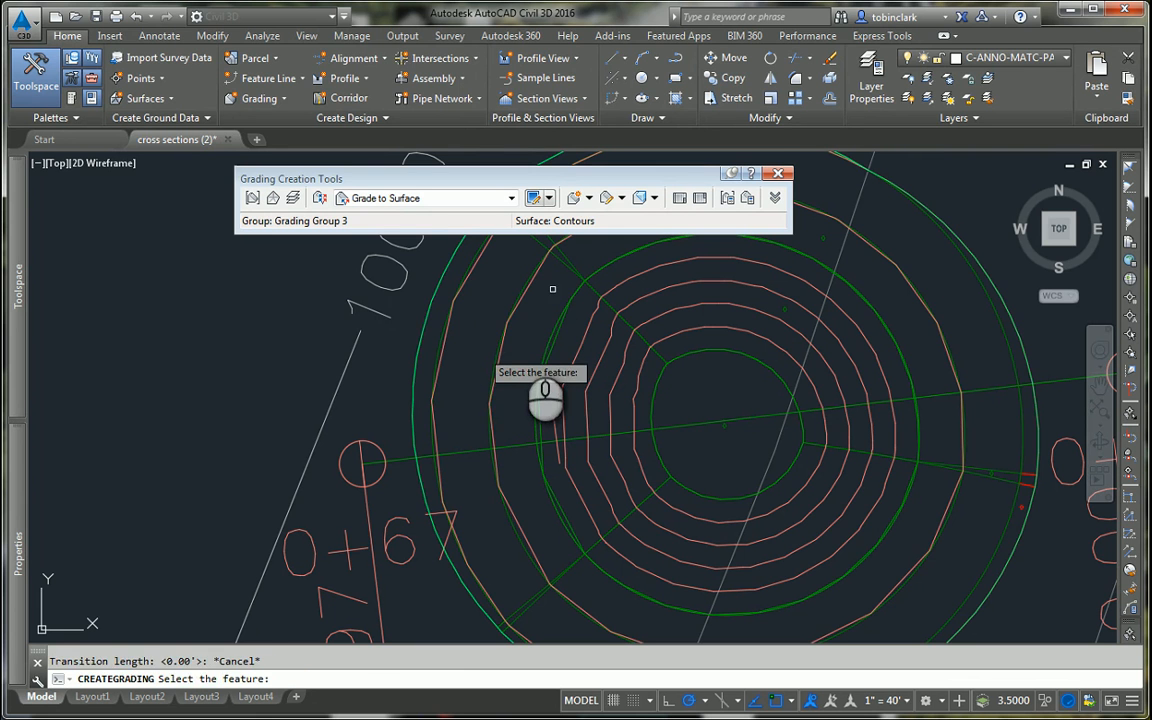
click(517, 340)
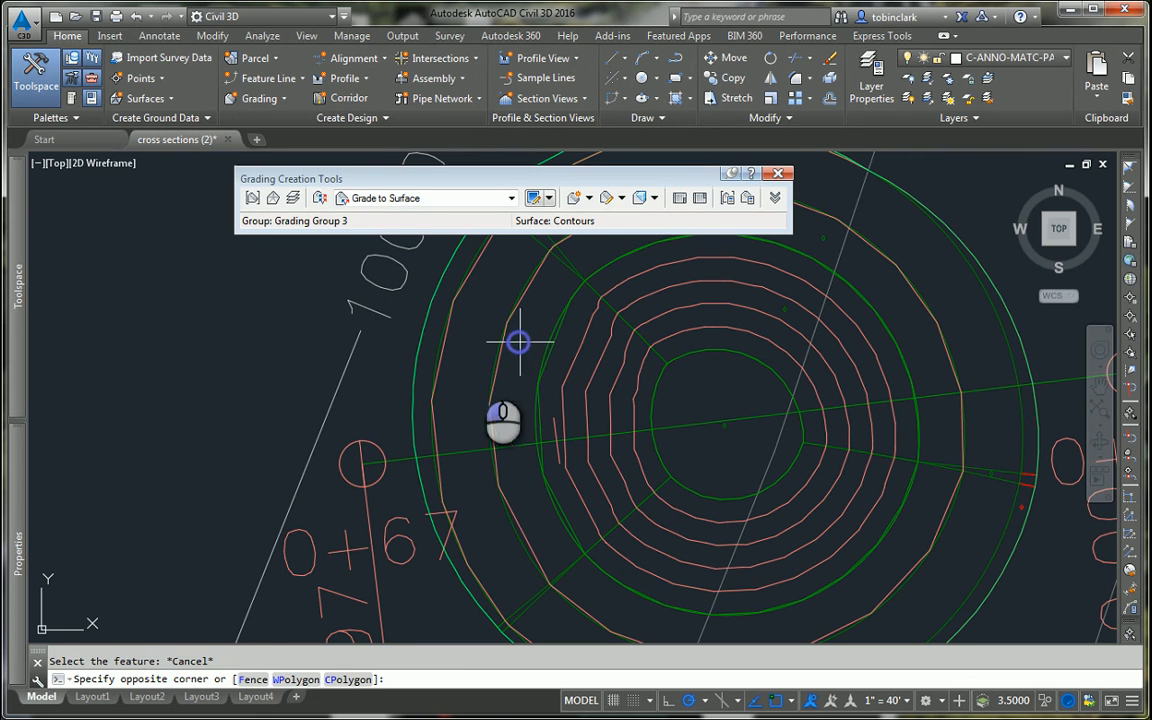
click(409, 403)
key(Escape)
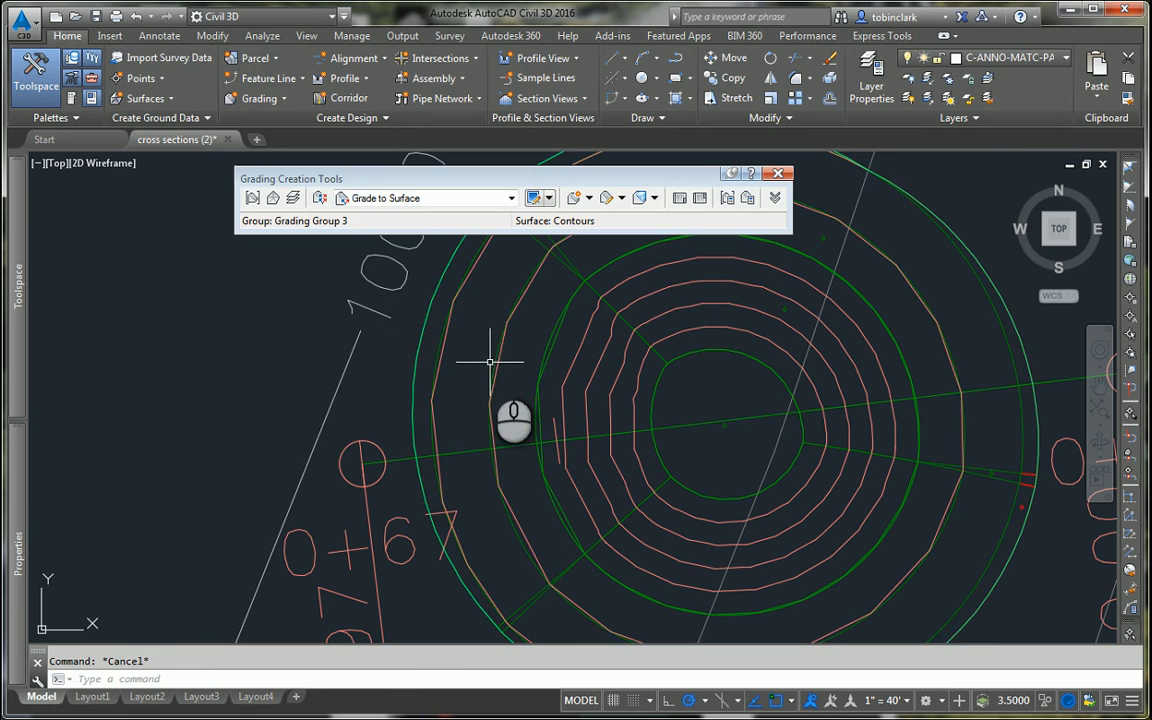
Step: Delete the three outer feature lines of the gradings around the pond, leaving the pond edge and its inner slope
click(416, 353)
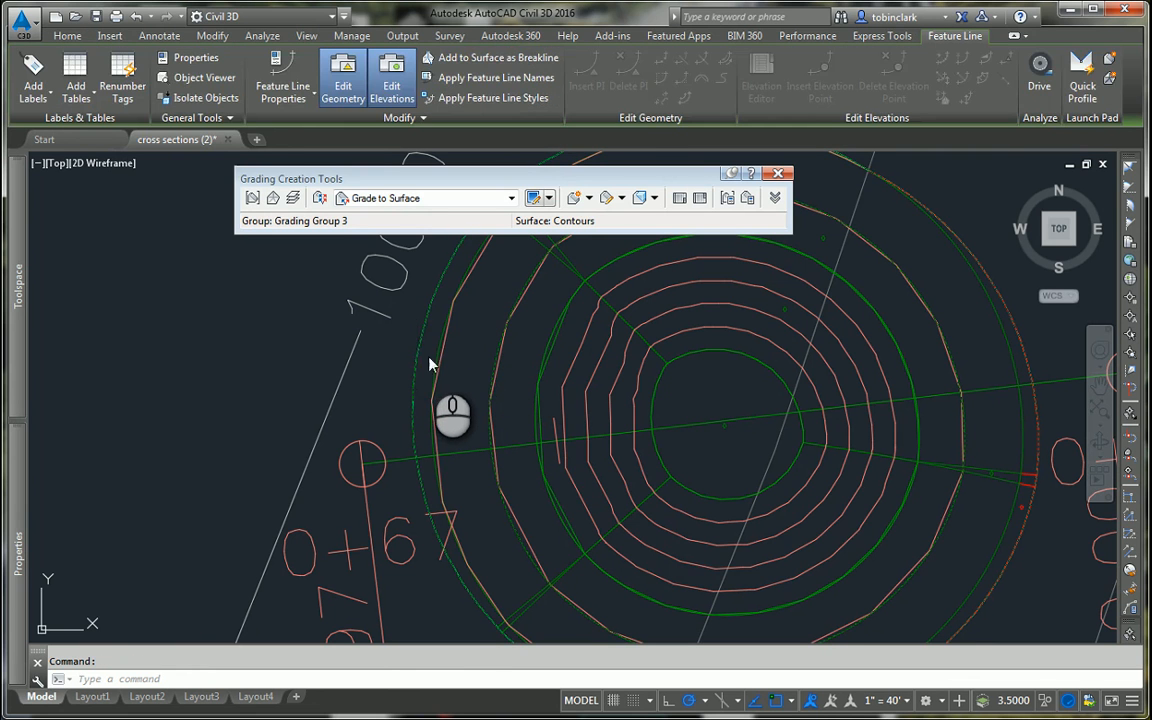
click(430, 364)
key(Escape)
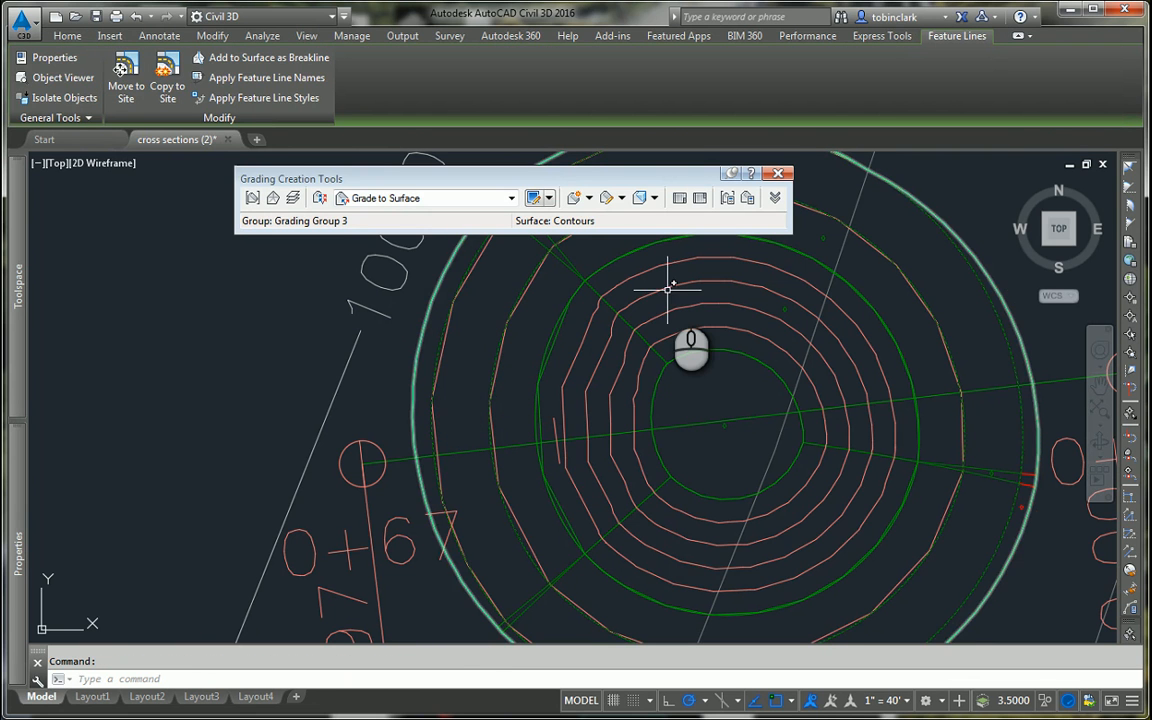
key(Delete)
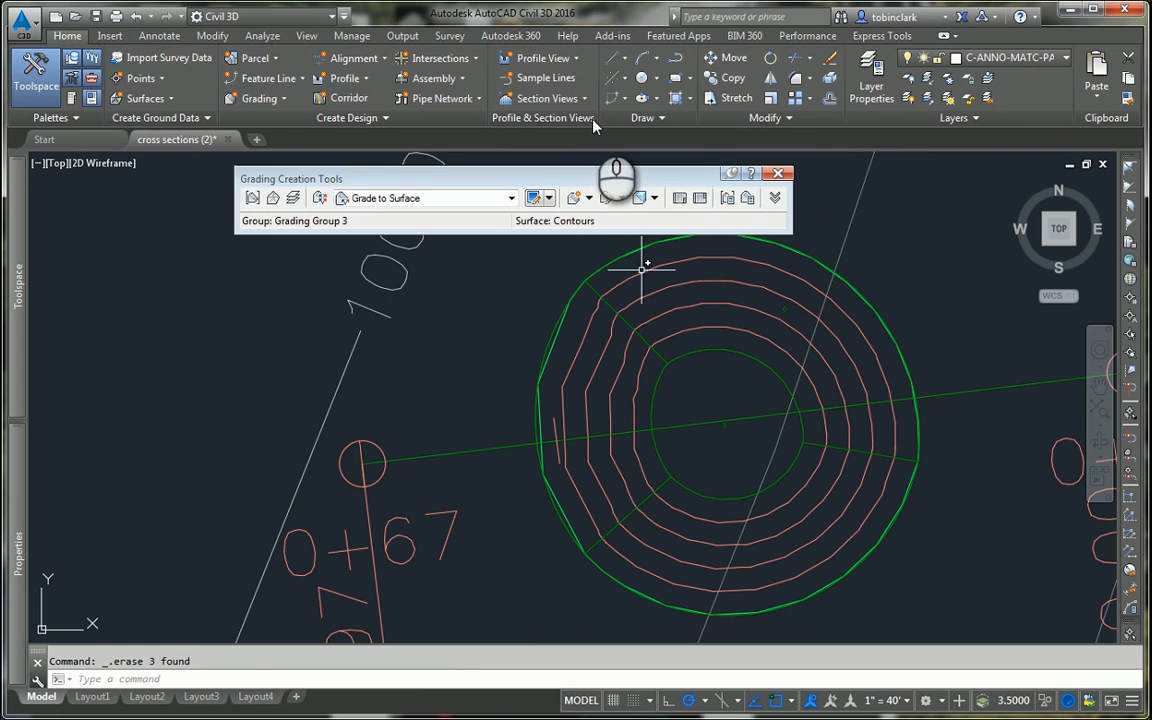
Step: Grade the pond edge outward to the Contours surface along its entire length with a 2.00:1 fill slope, and delete that grading
click(567, 196)
click(541, 363)
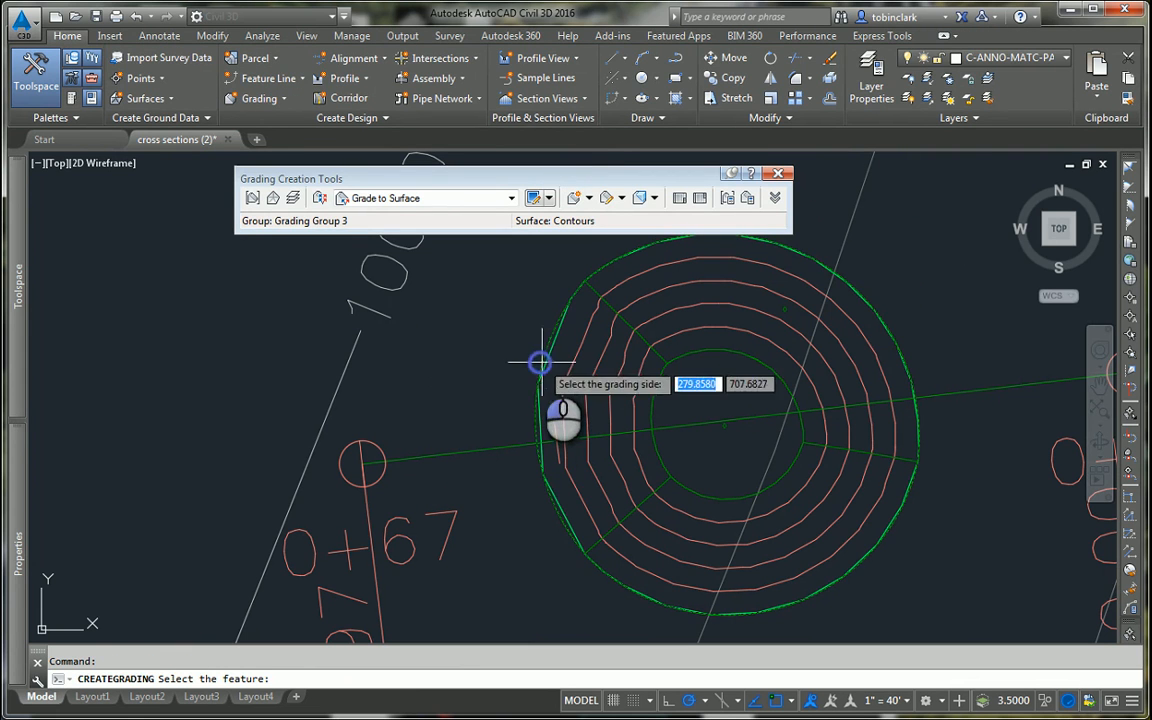
click(529, 345)
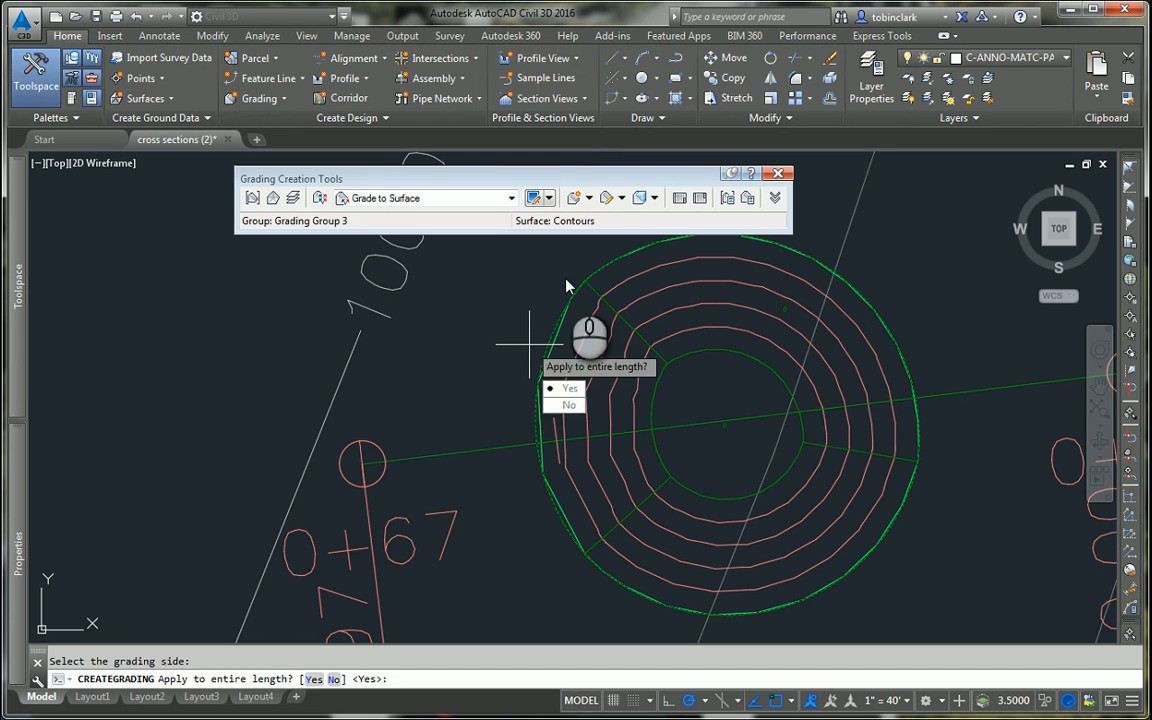
key(Return)
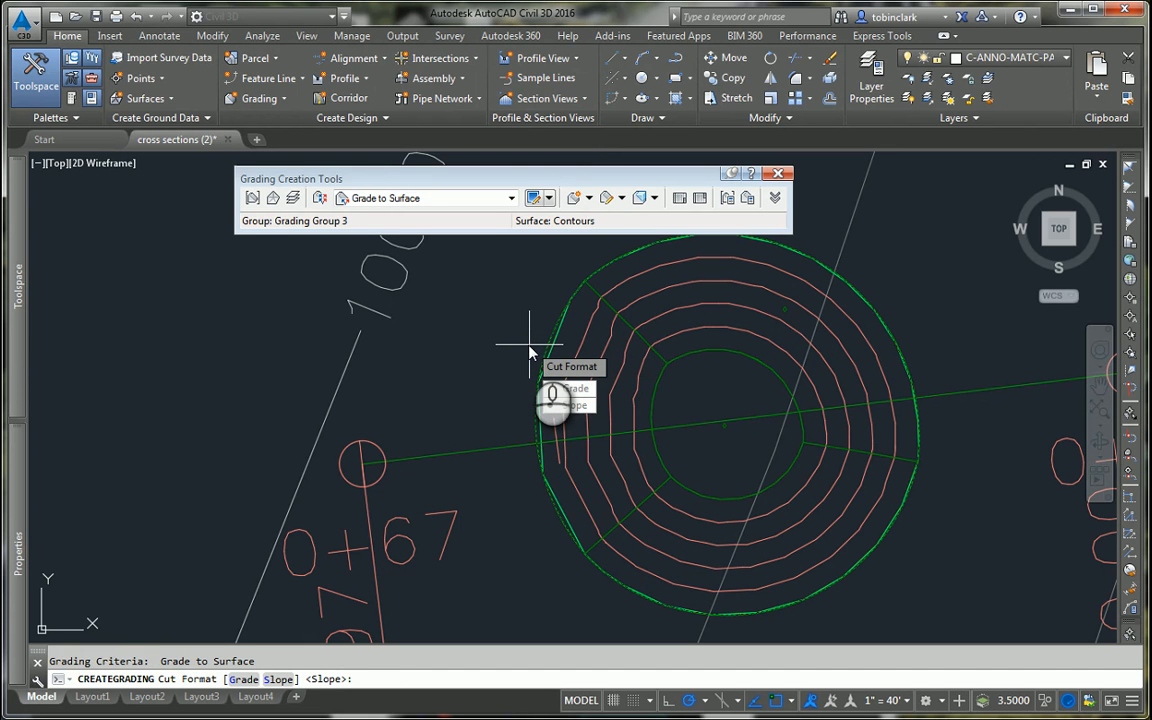
mouse_move(20, 322)
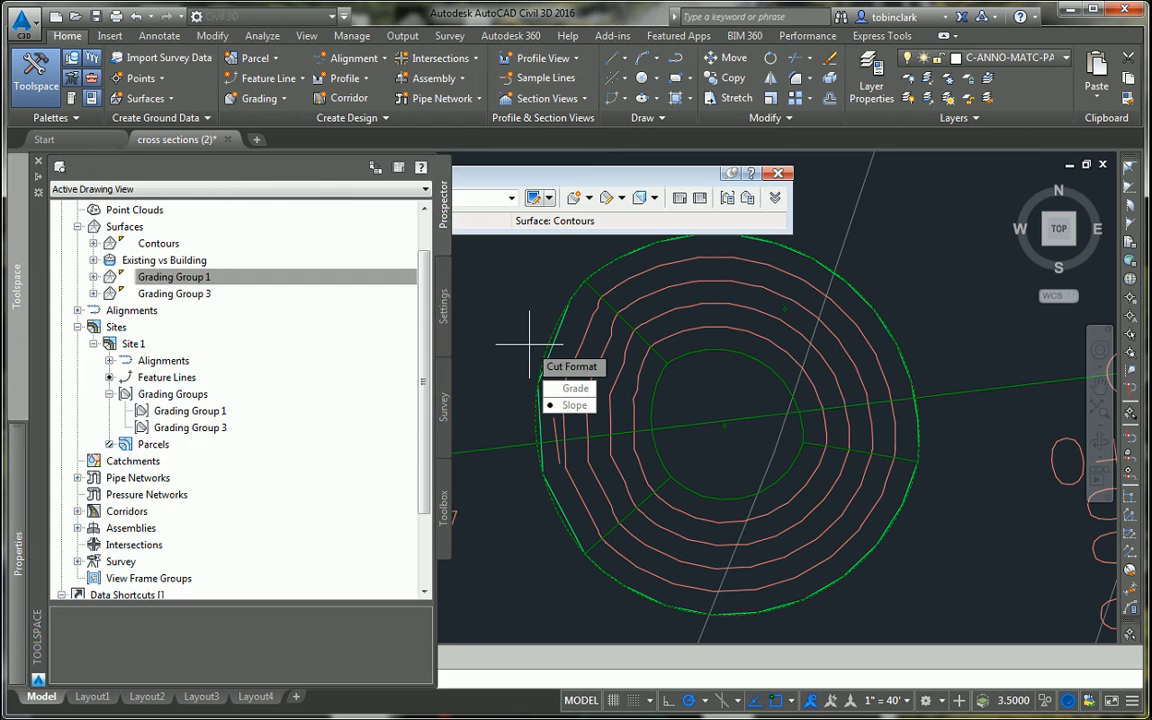
key(Return)
key(Return)
key(Return)
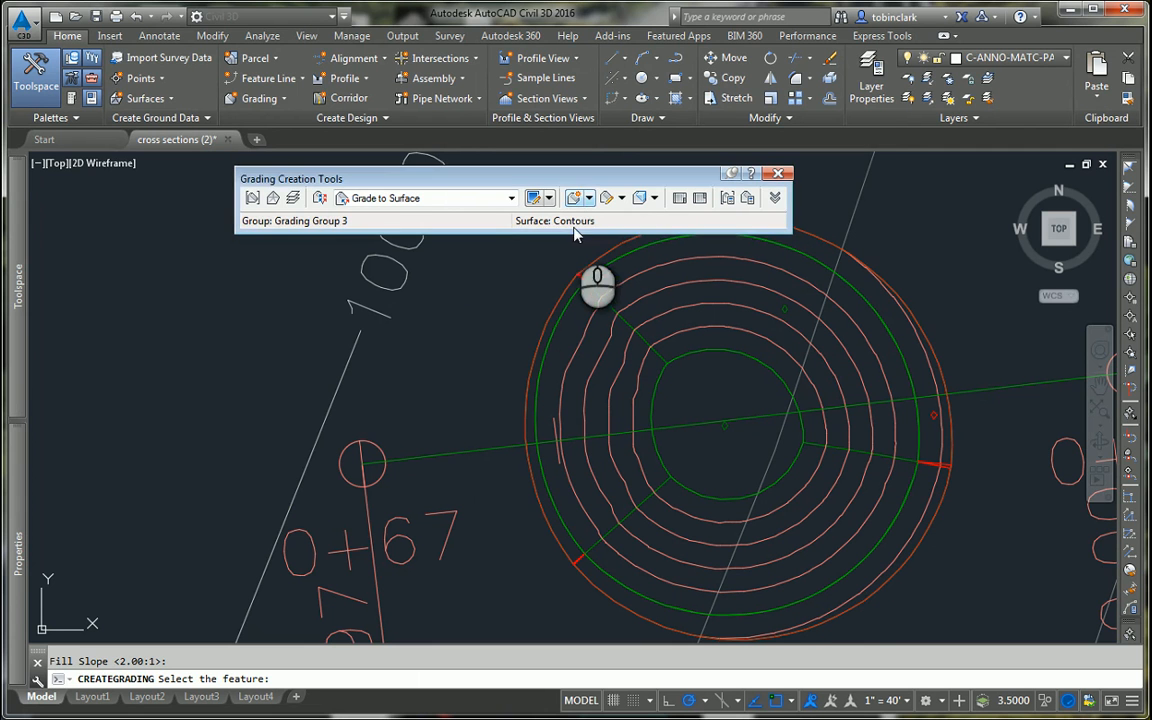
key(Escape)
click(562, 301)
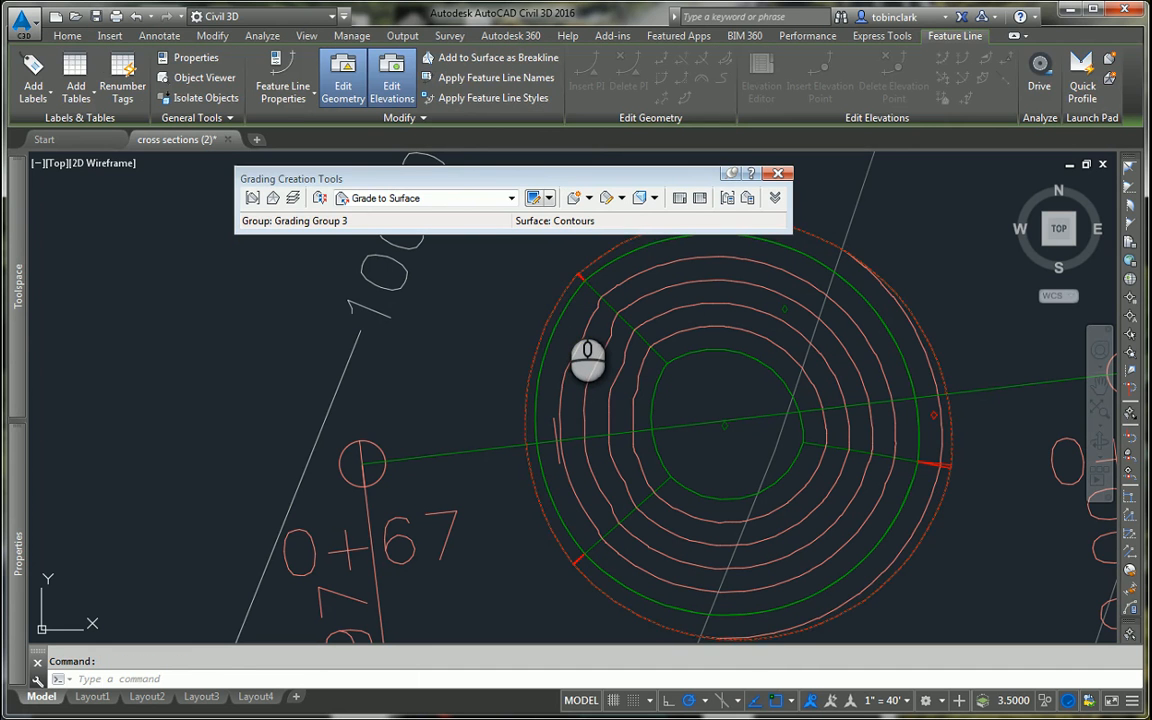
key(Delete)
Step: Create a Grade to Surface grading outward from the pond edge along its entire length, accepting the slope format and 2.00:1 fill slope
click(533, 198)
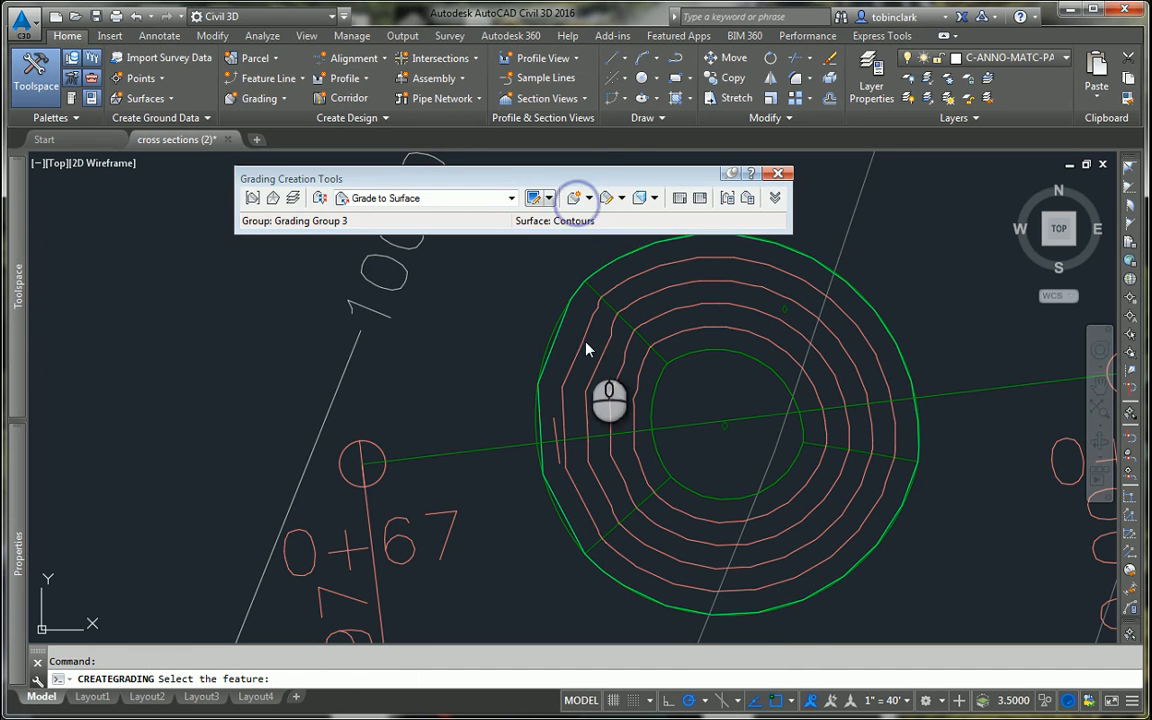
click(544, 338)
click(535, 336)
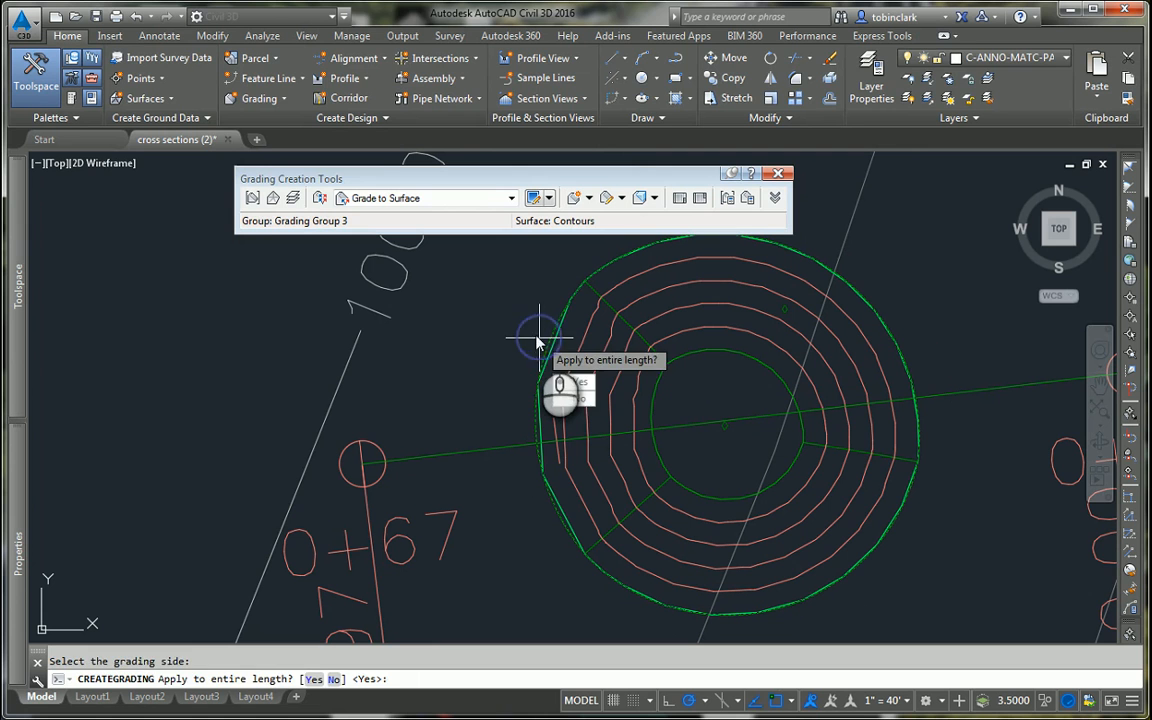
key(Return)
key(Return)
key(Return)
key(Return)
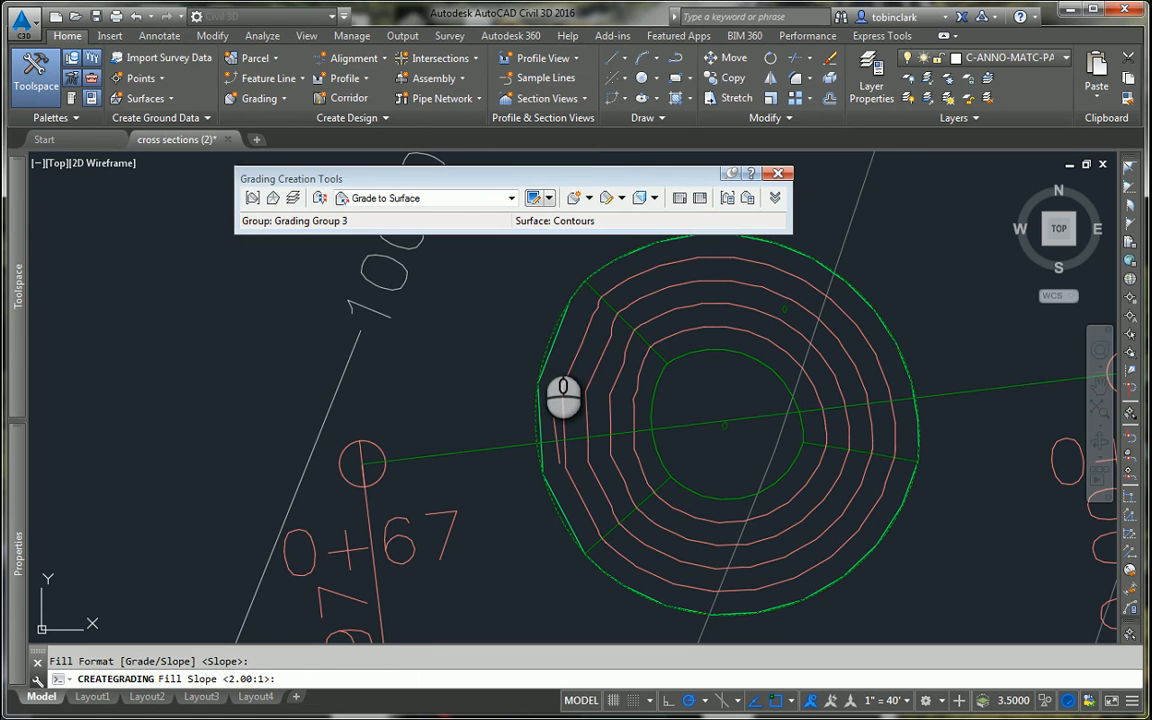
key(Return)
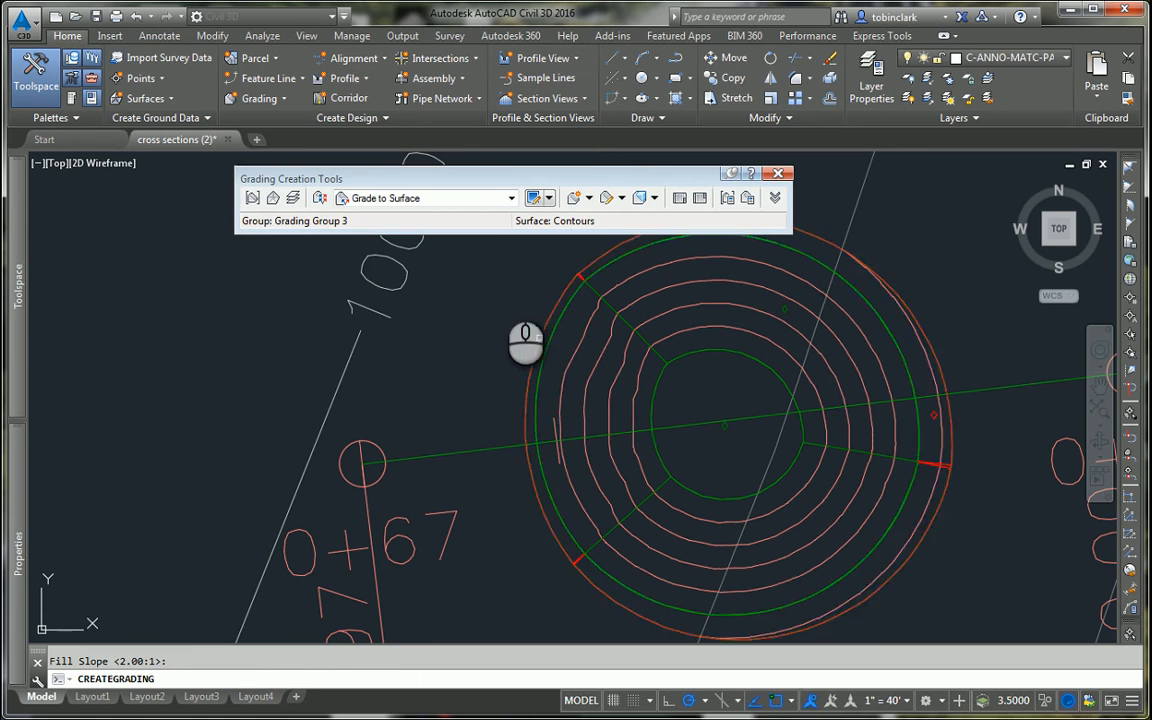
key(Escape)
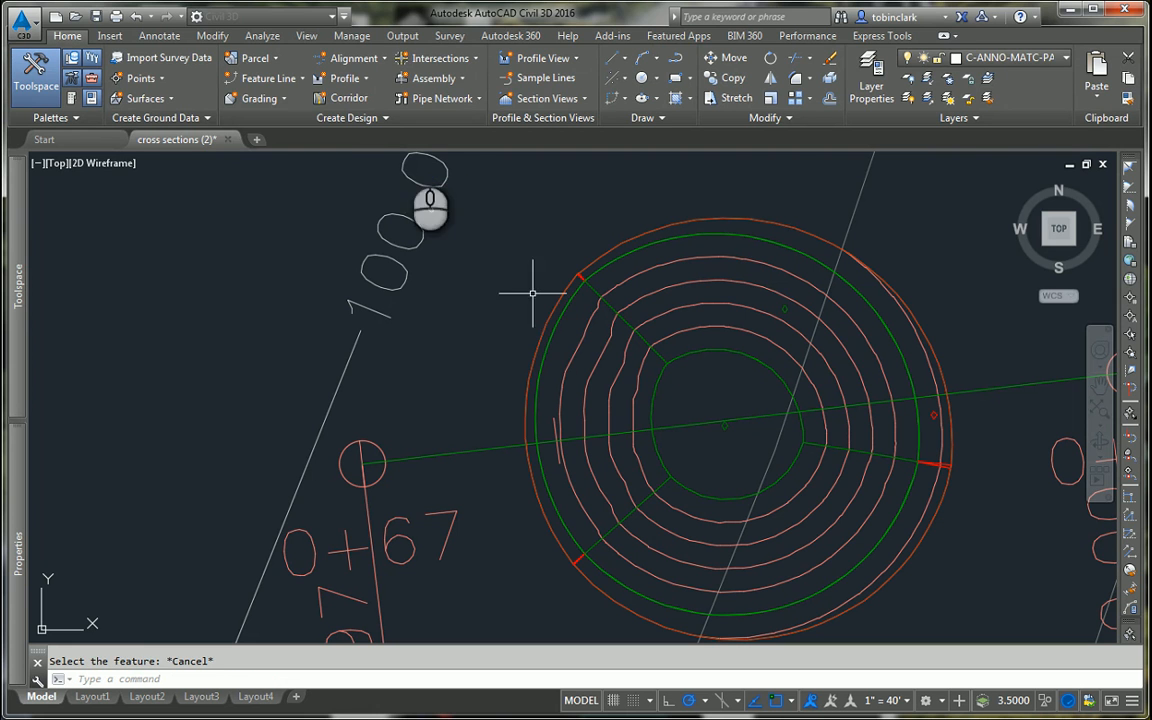
Step: Bring up the grading creation tools and set the grading criteria to Grade to Distance
click(255, 97)
click(292, 124)
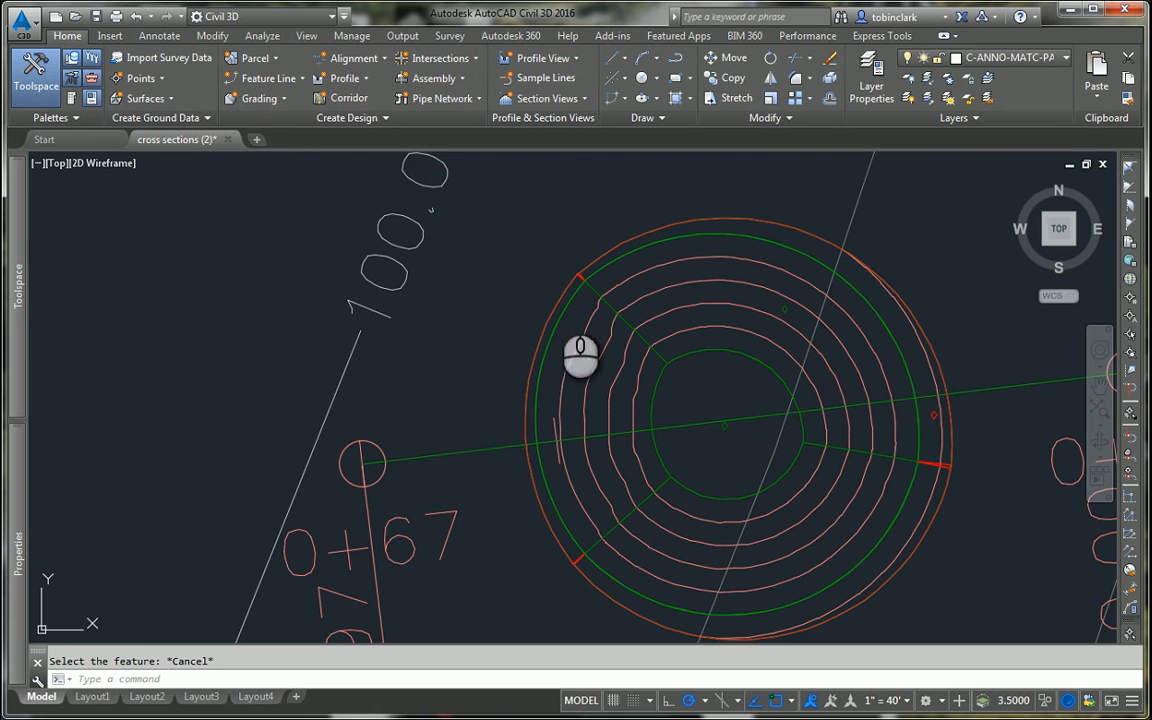
click(466, 197)
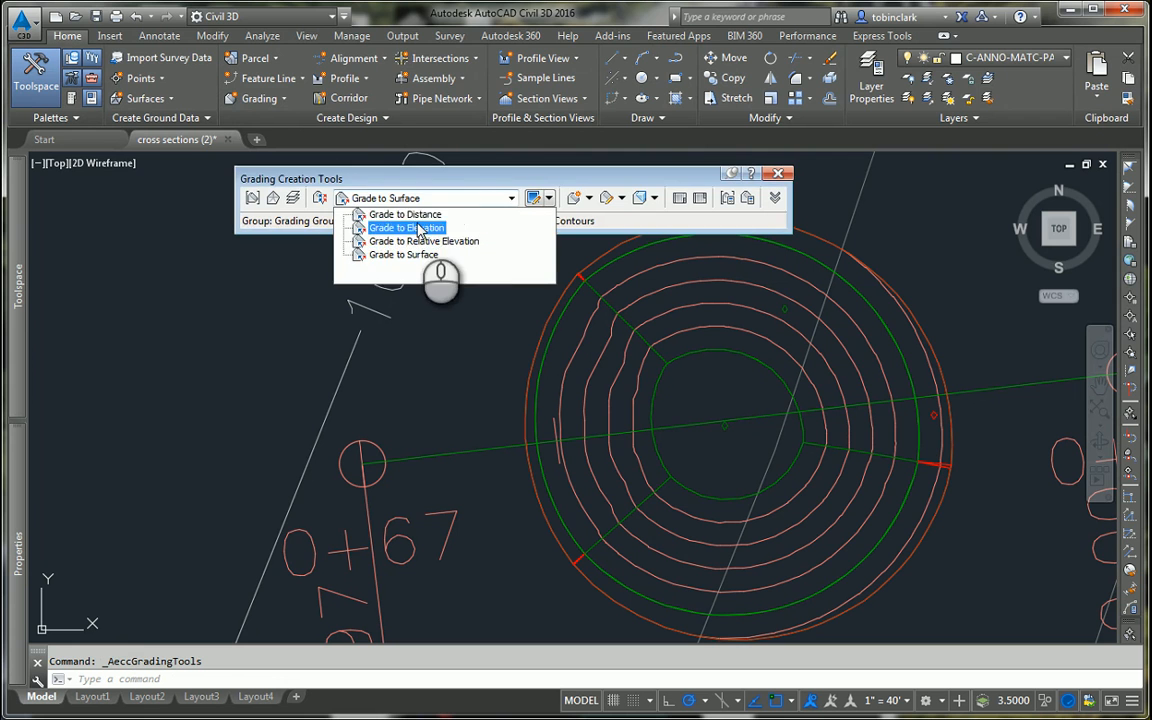
click(418, 216)
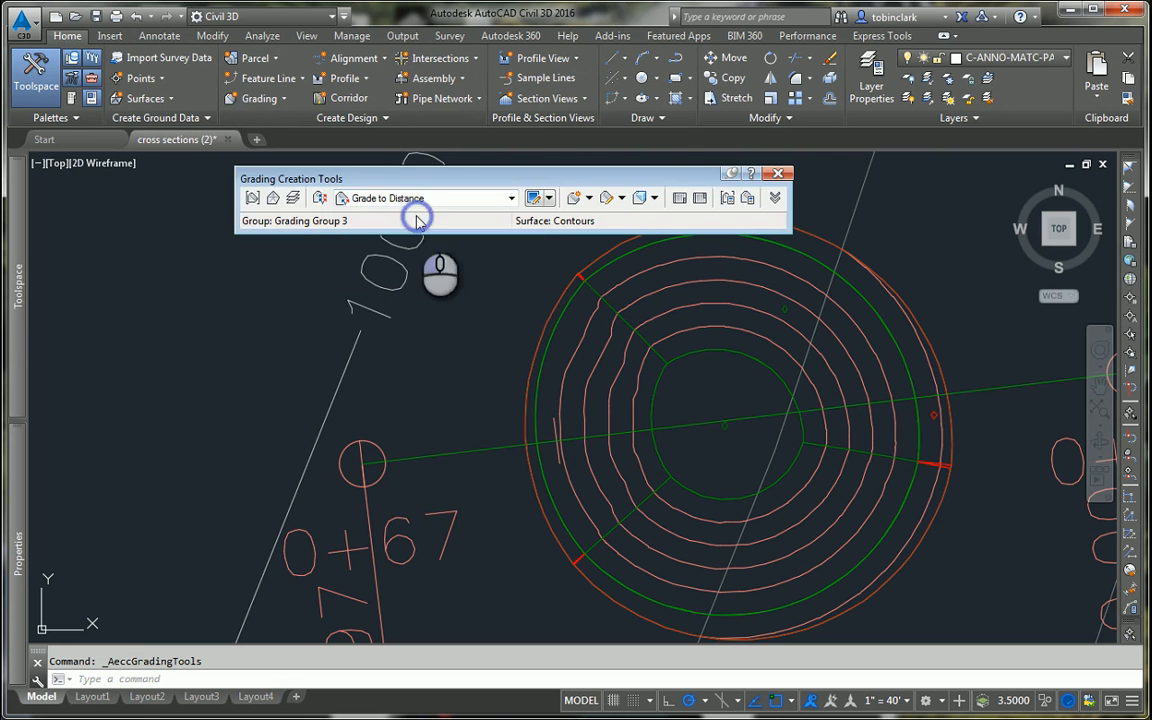
Step: Grade outward from the red outer ring along its entire length for 4' with a horizontal slope, and delete that grading
click(533, 198)
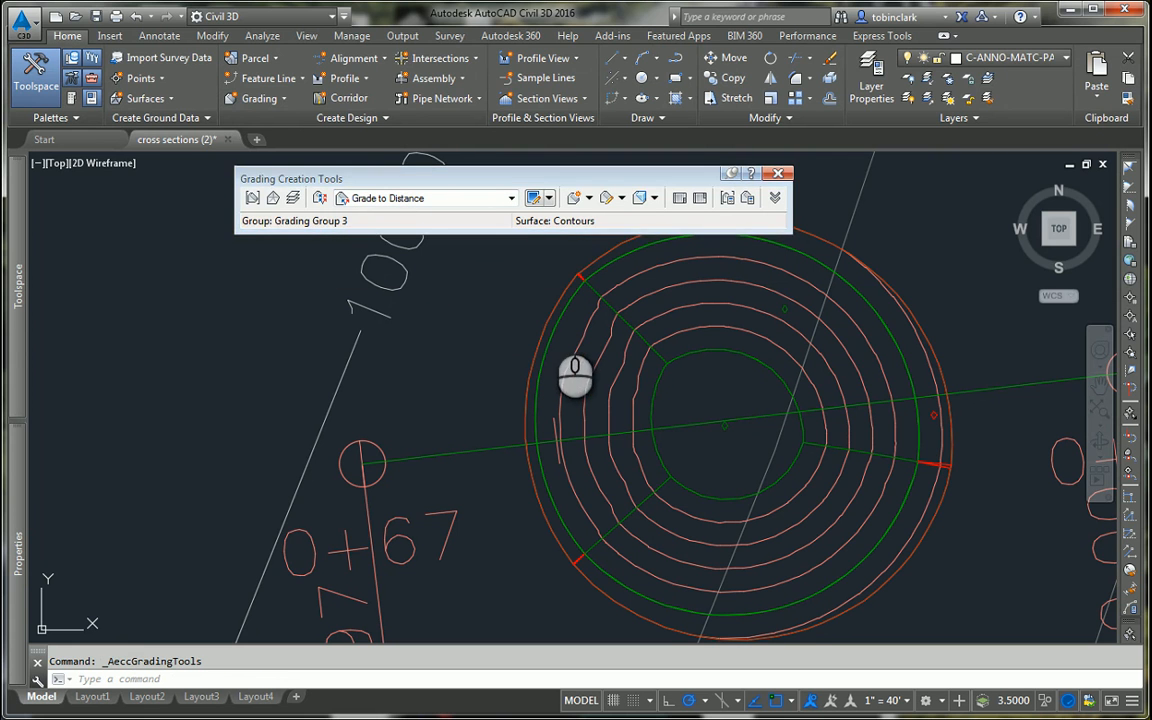
click(545, 321)
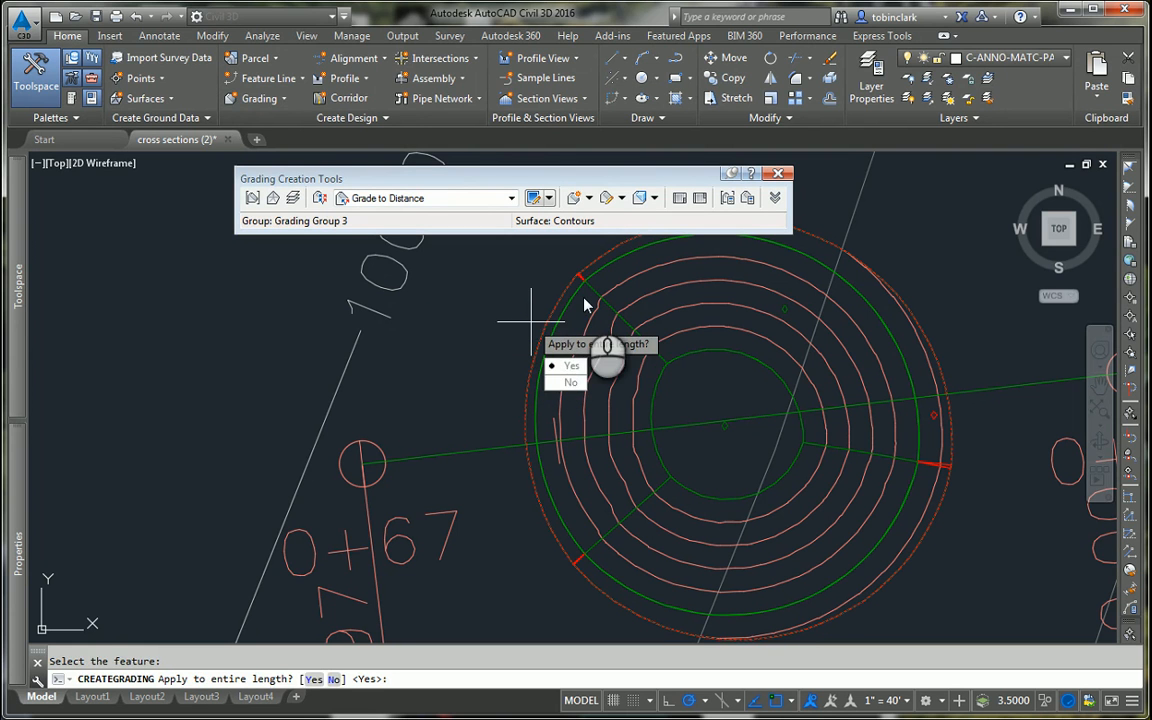
key(Return)
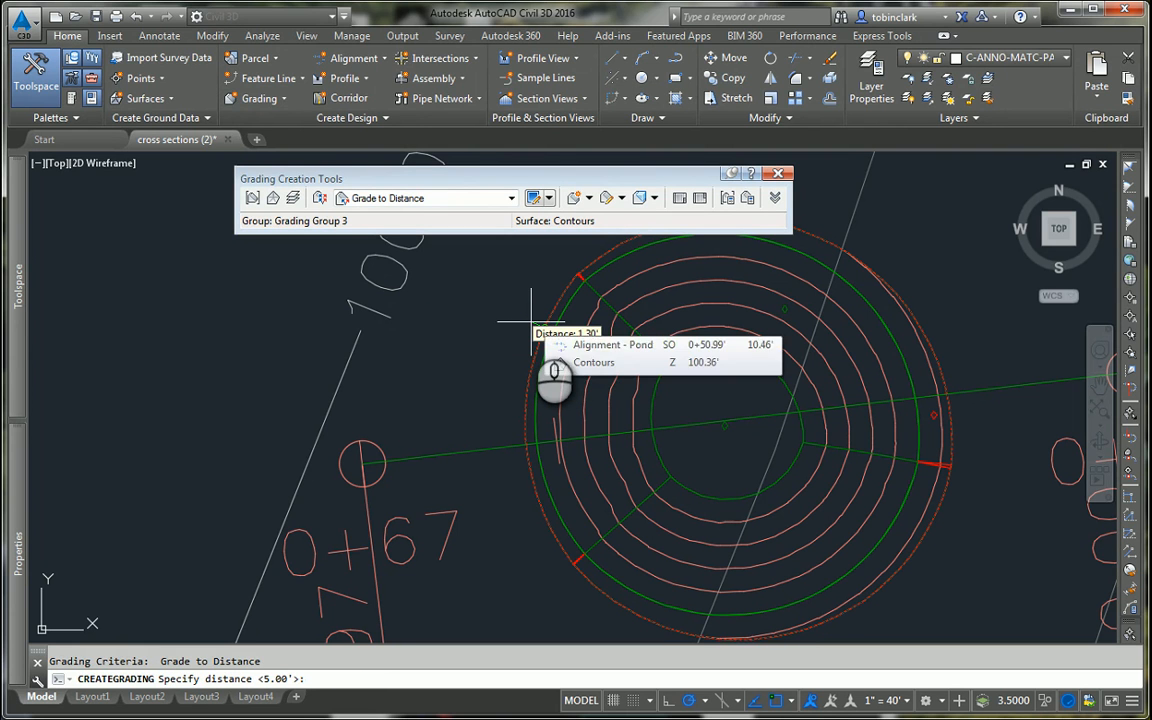
text(4)
key(Return)
key(Return)
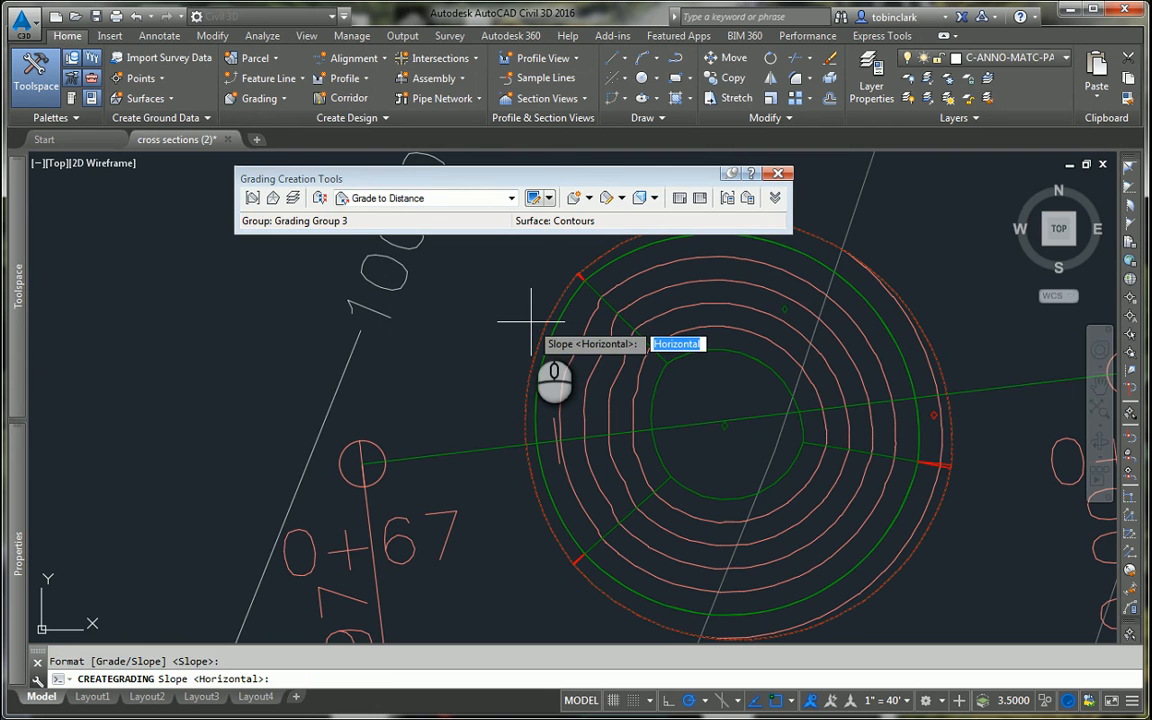
key(Return)
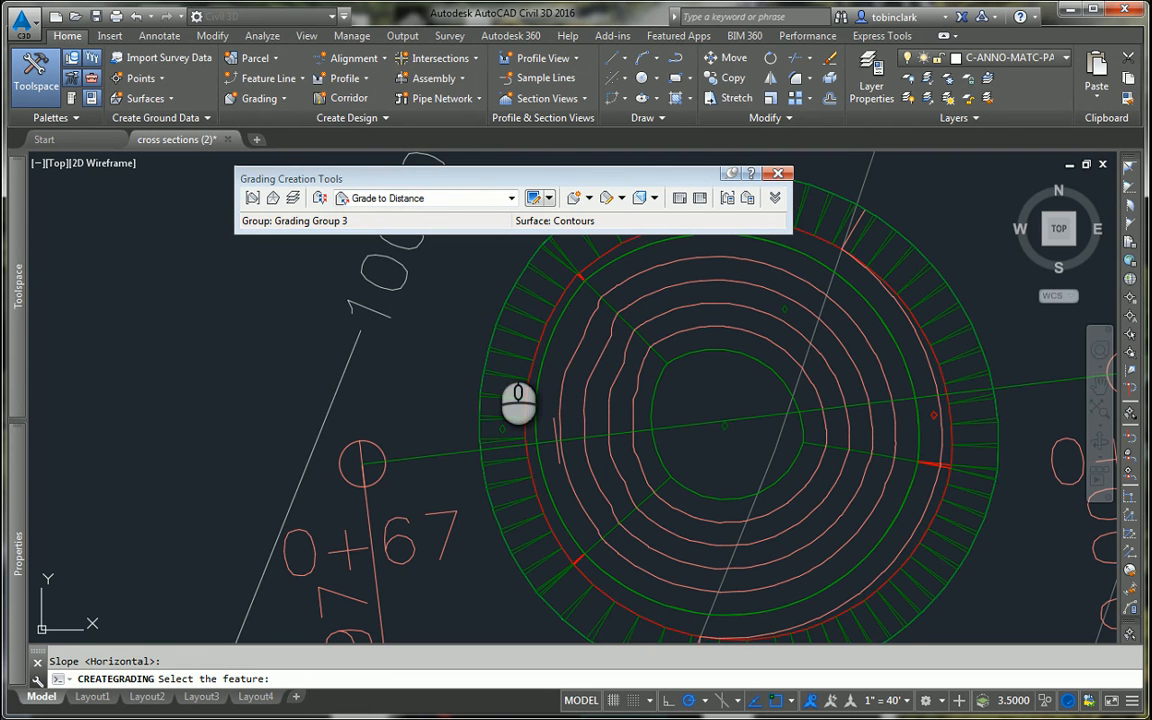
key(Escape)
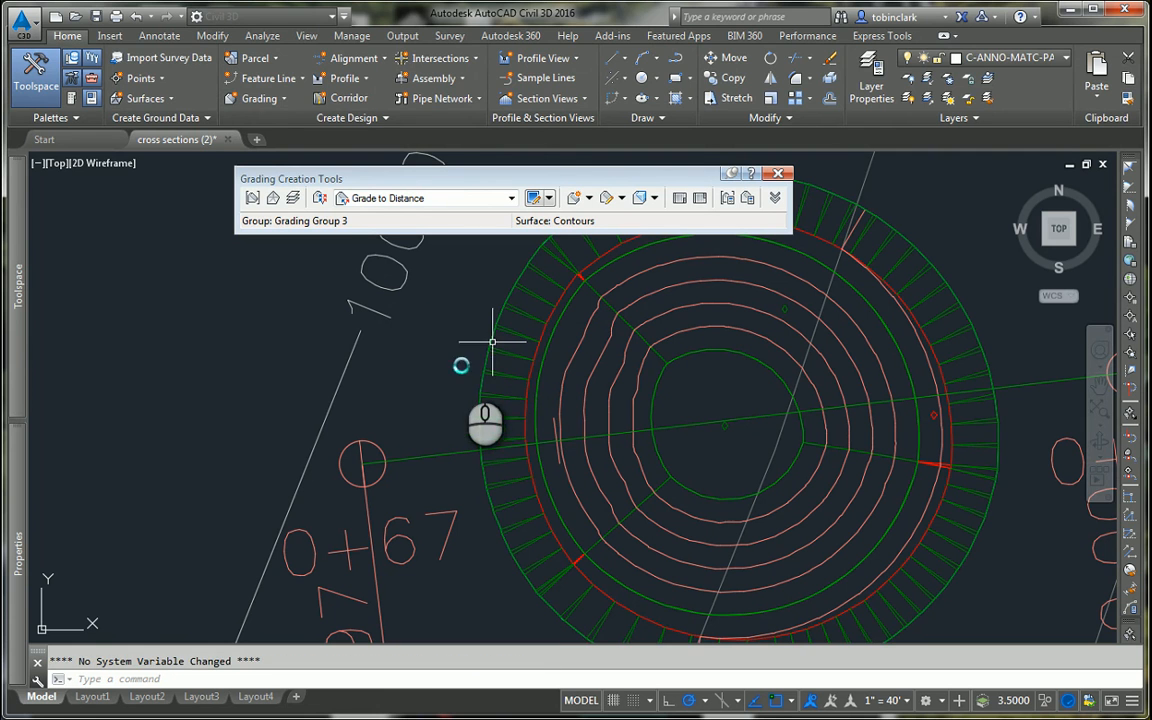
click(484, 368)
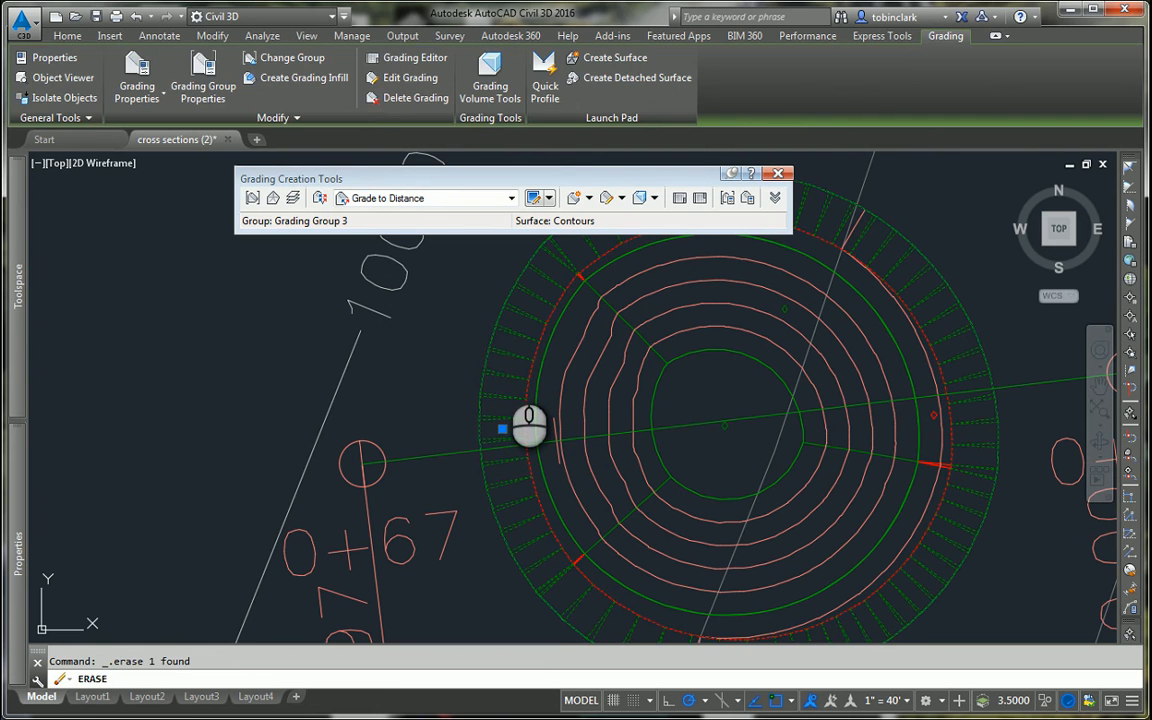
Step: Create a Grade to Distance grading outward from the red outer ring along its entire length, with 4' distance and 4:1 slope
click(575, 197)
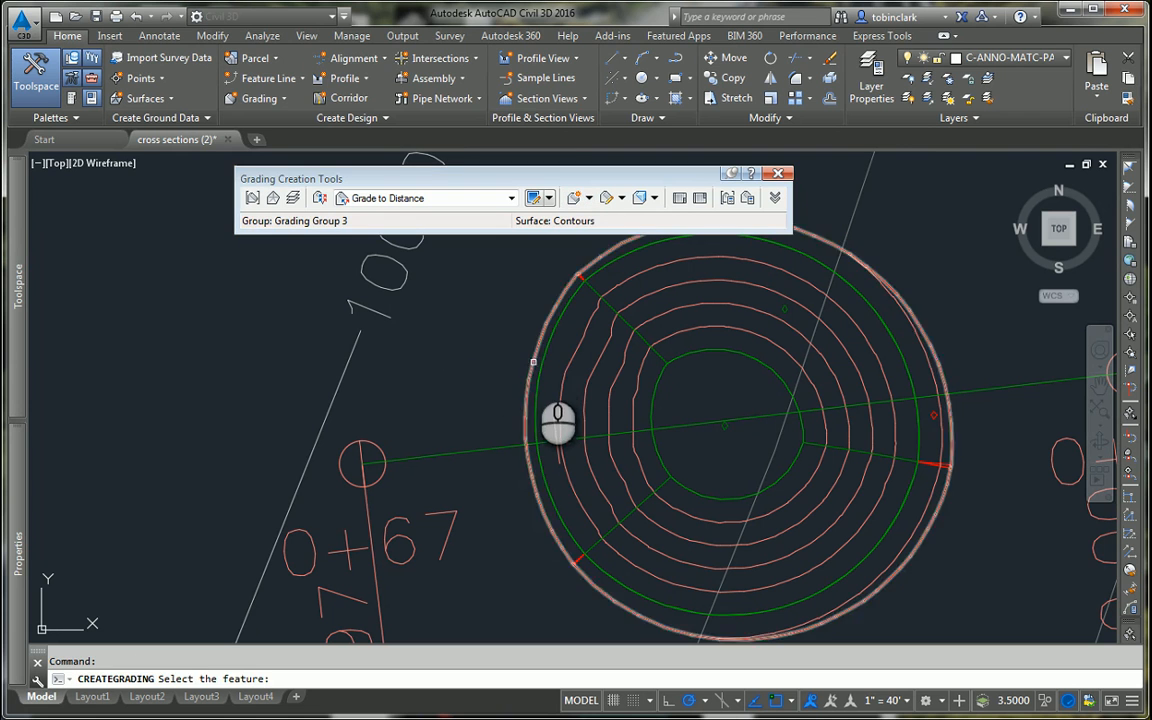
click(533, 362)
click(569, 406)
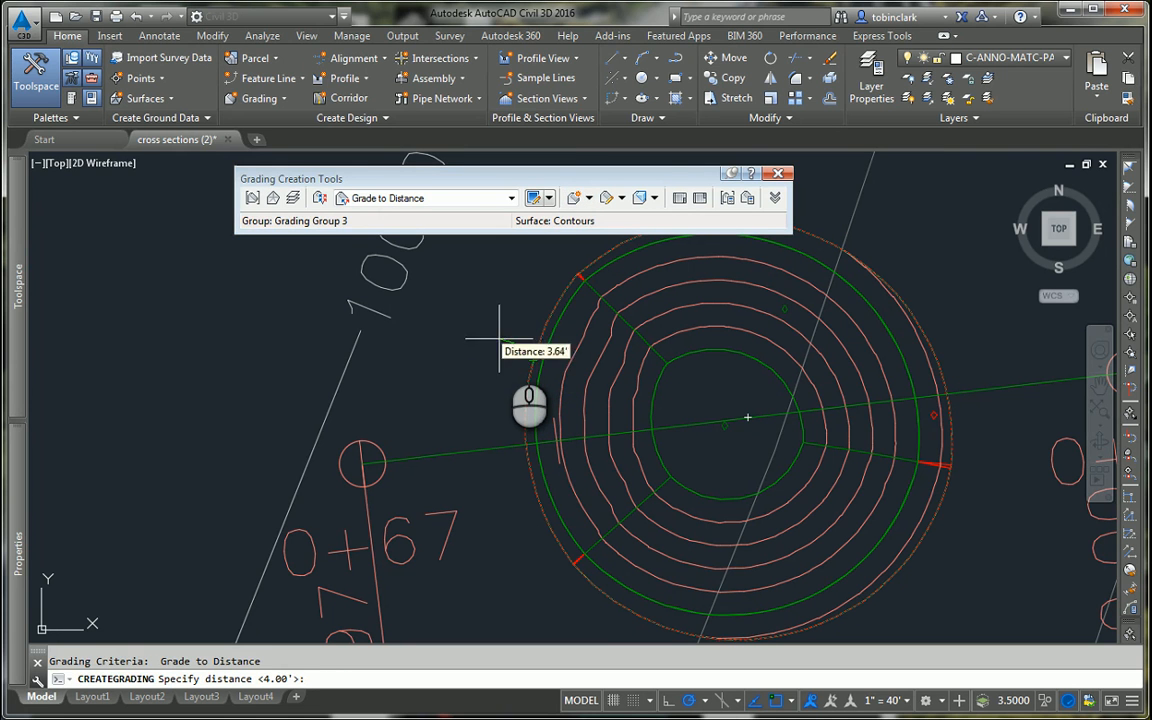
text(4)
key(Return)
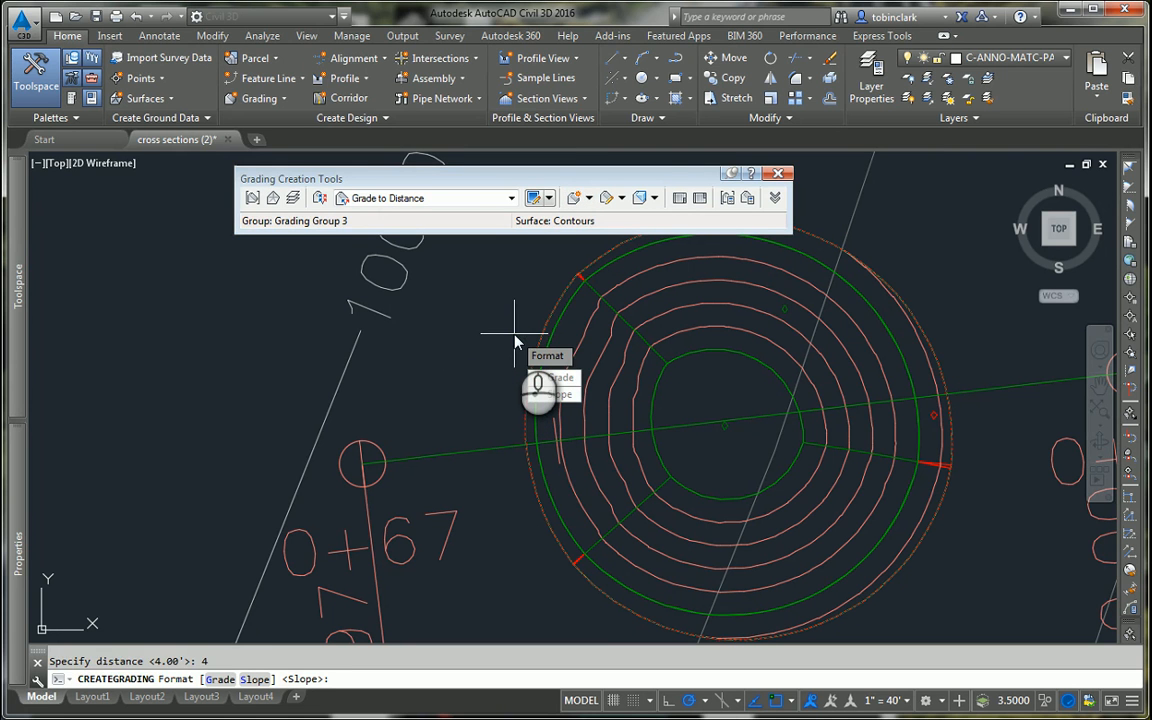
key(Return)
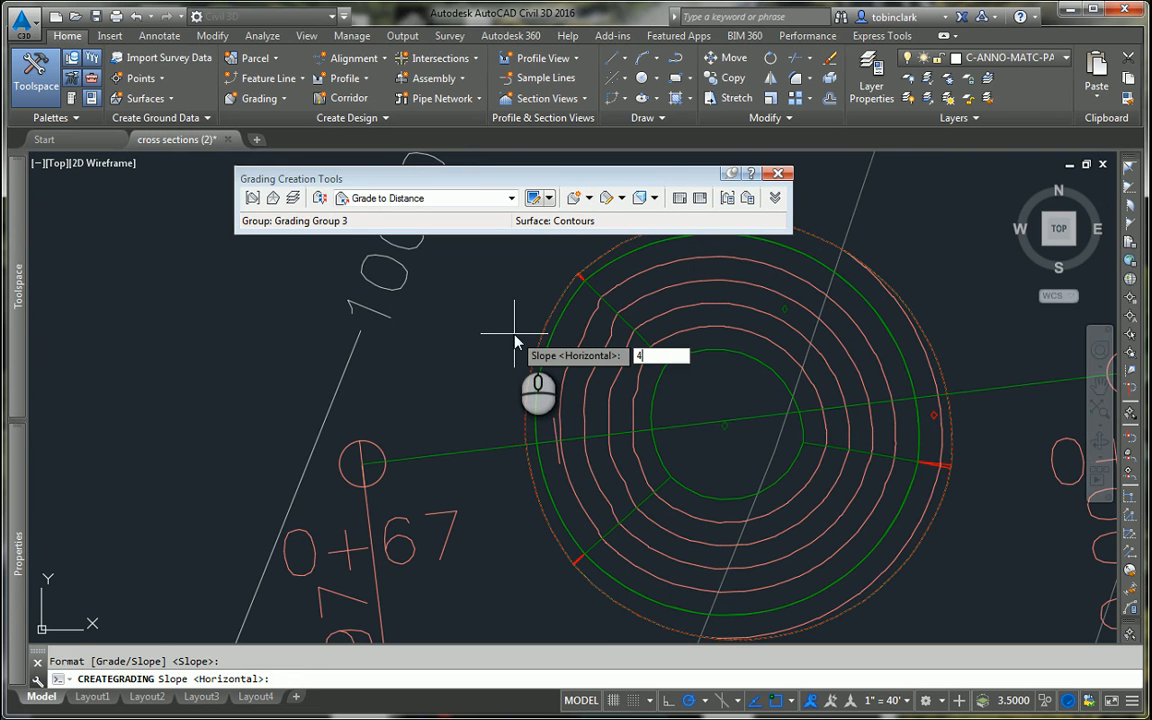
text(4:1)
key(Return)
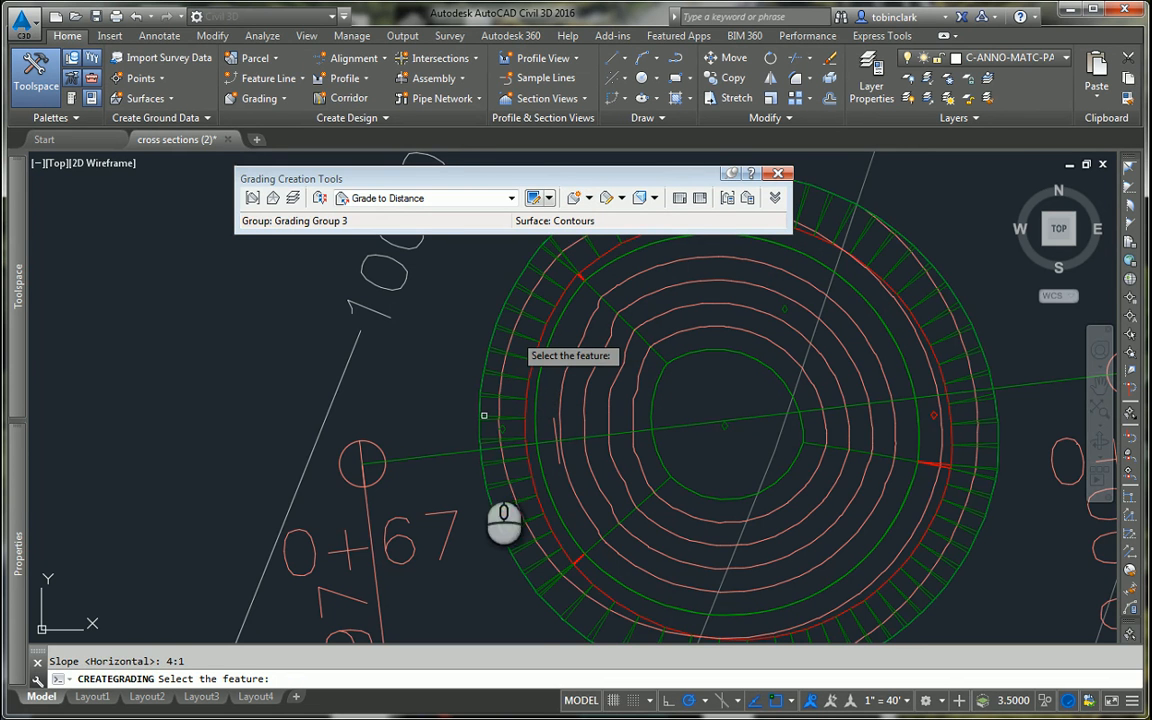
Step: Start a Grade to Distance grading from the outer edge of the 4' band along its entire length, with 5' distance and slope format
middle_drag(484, 415, 479, 466)
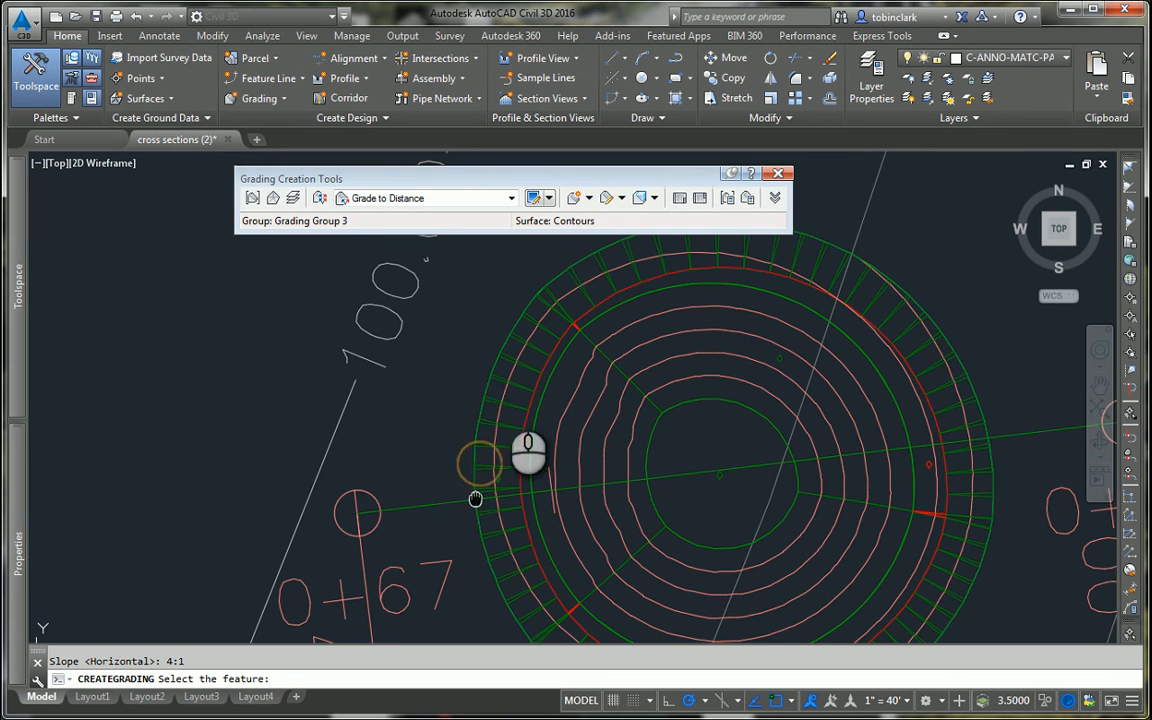
click(573, 197)
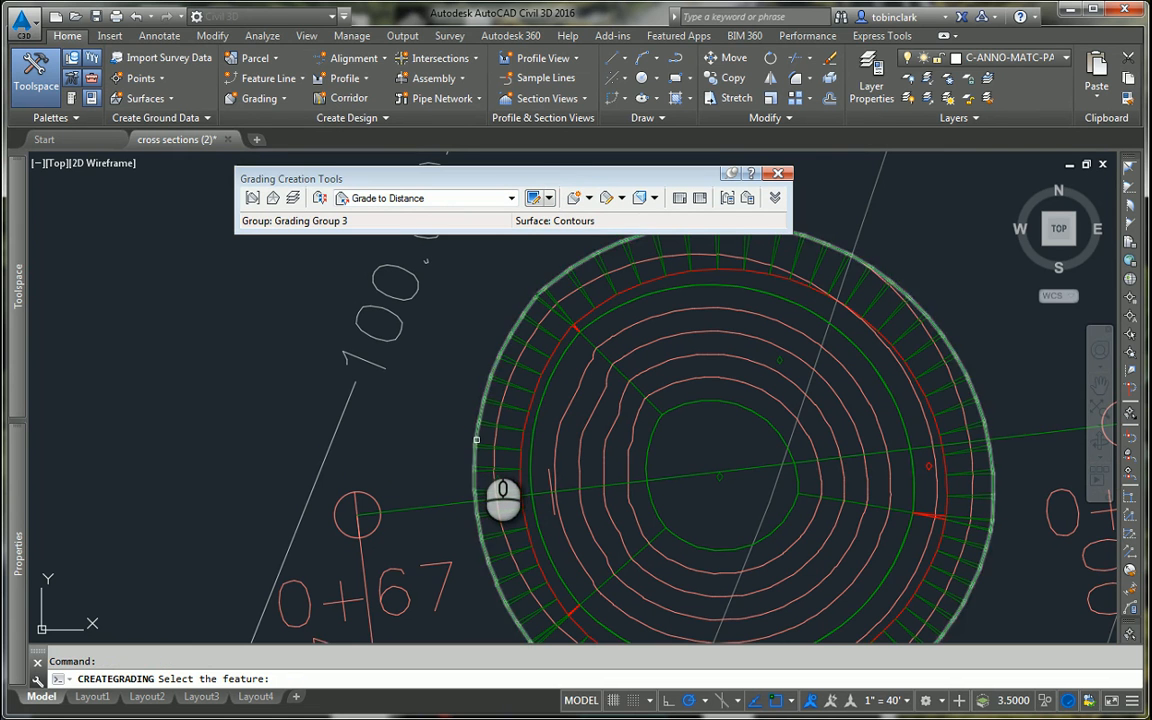
click(476, 436)
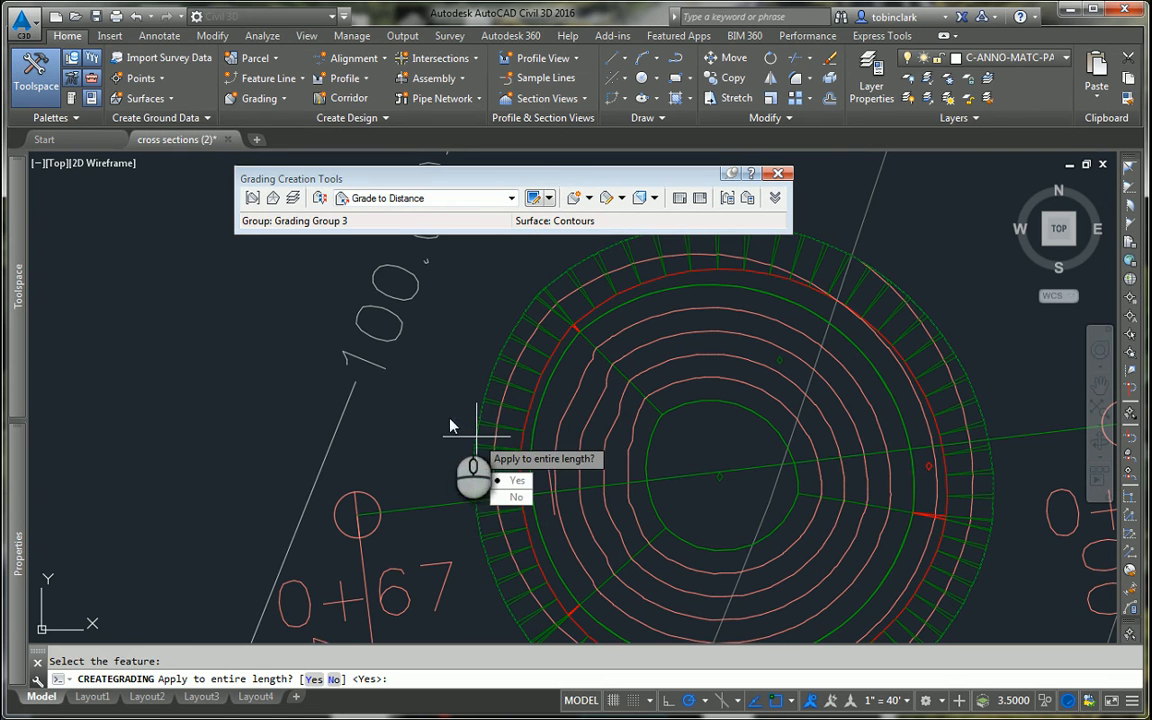
key(Return)
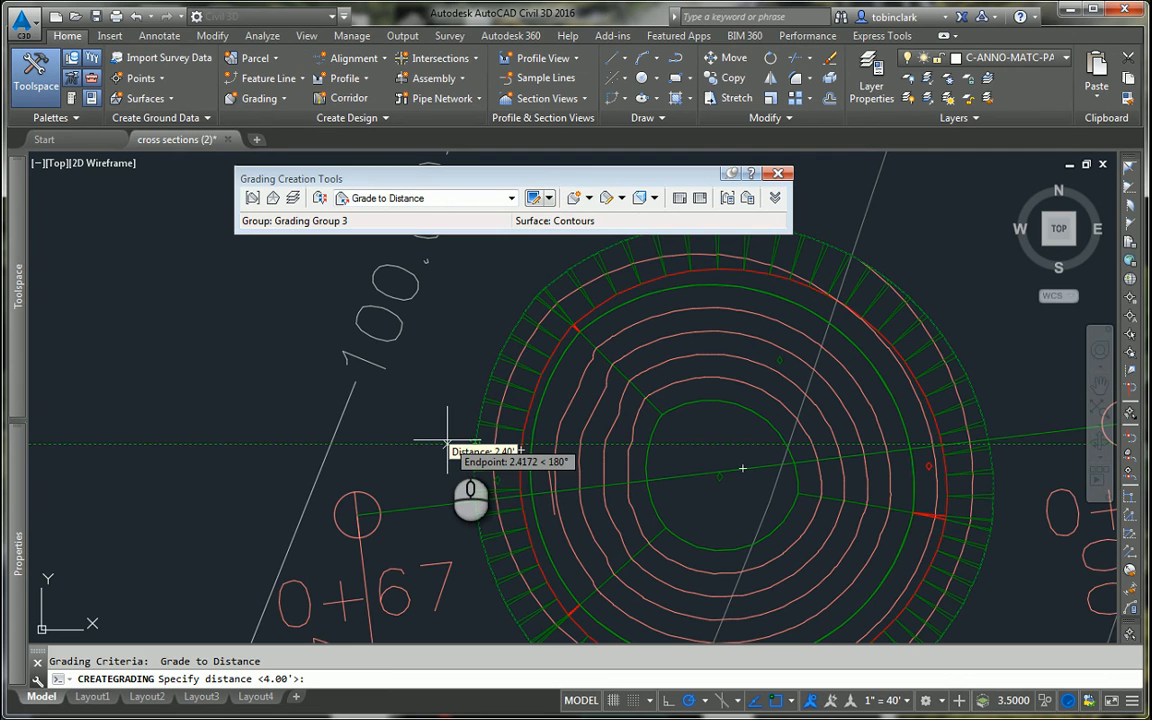
right_click(447, 441)
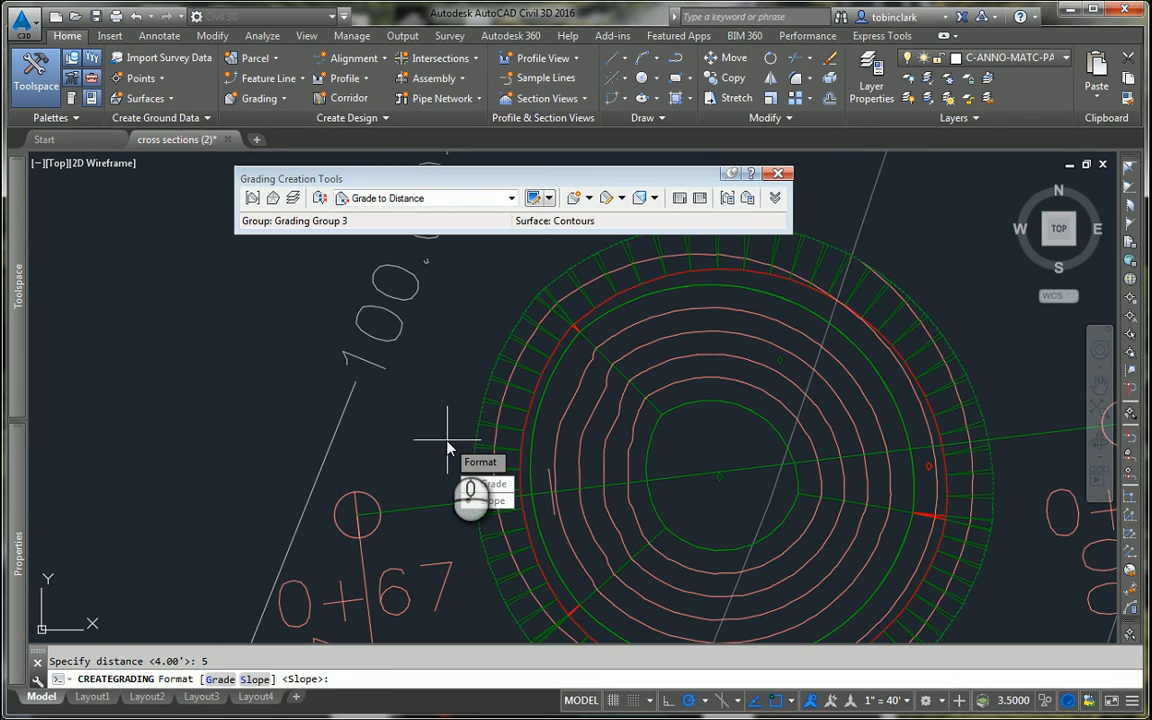
key(Return)
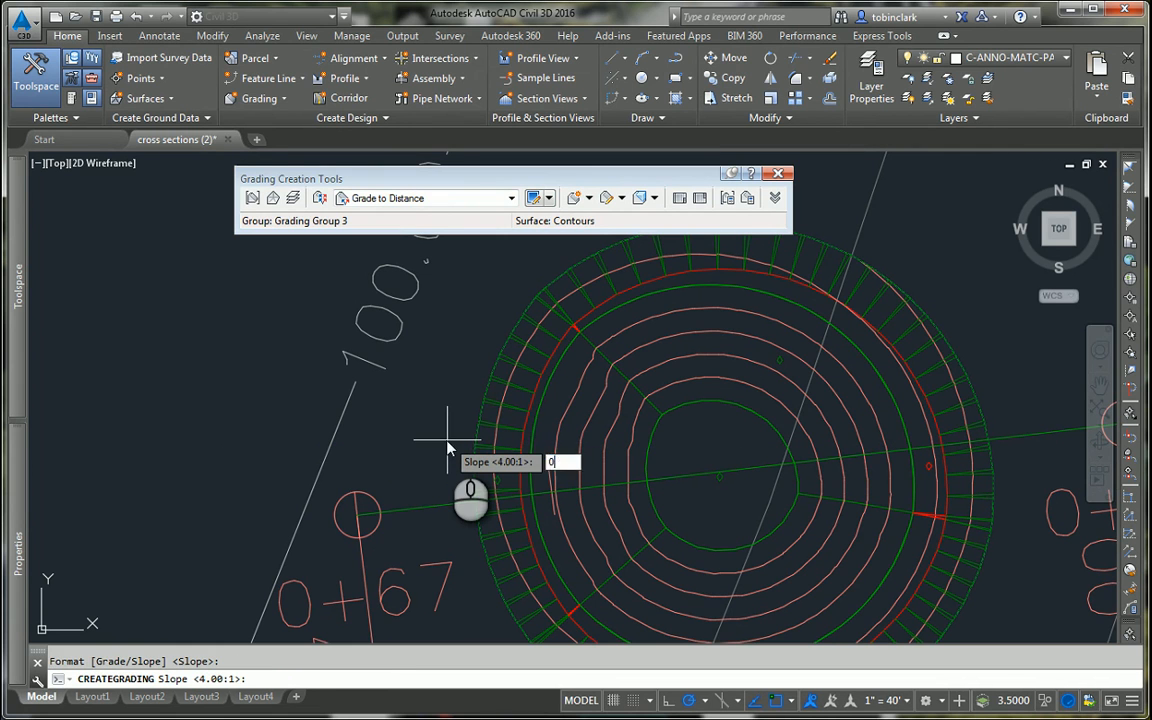
Step: Try a horizontal slope for the 5' grading, and complete it with the default 4.00:1 slope
key(BackSpace)
text(hori)
text(zontal)
key(Return)
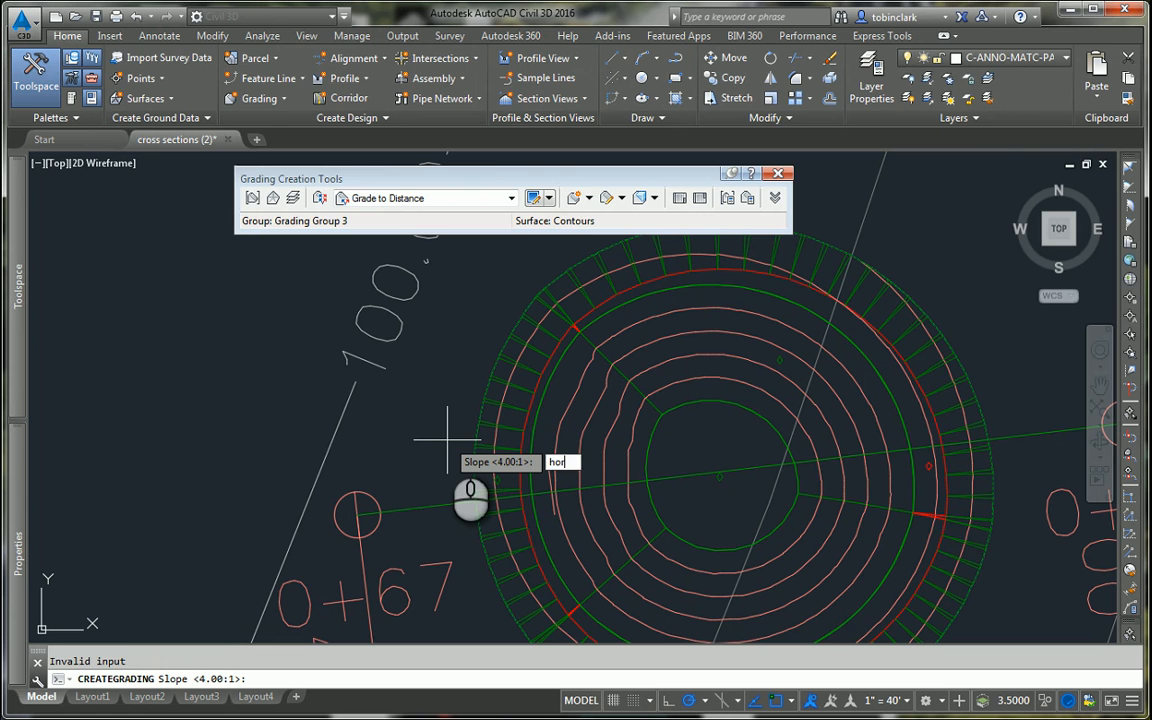
text(horizantal)
key(Return)
key(Return)
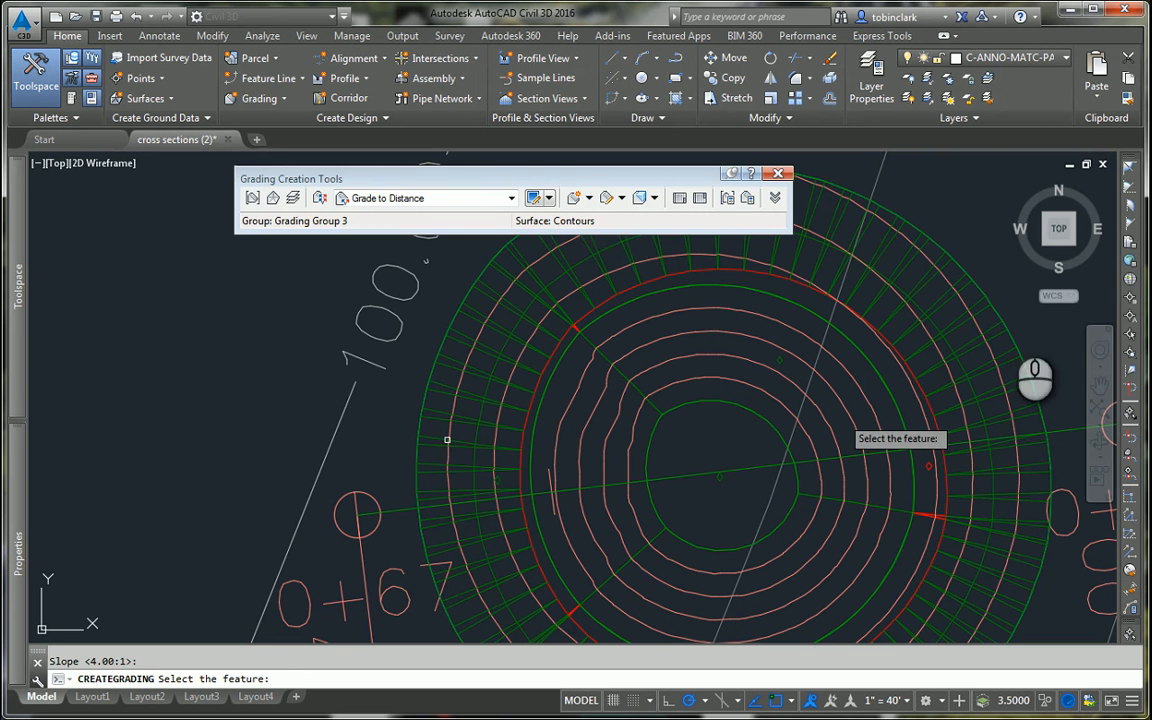
Step: Edit the outermost grading, keeping its 5.00' distance, switching to grade format and setting the grade to 0%
click(617, 200)
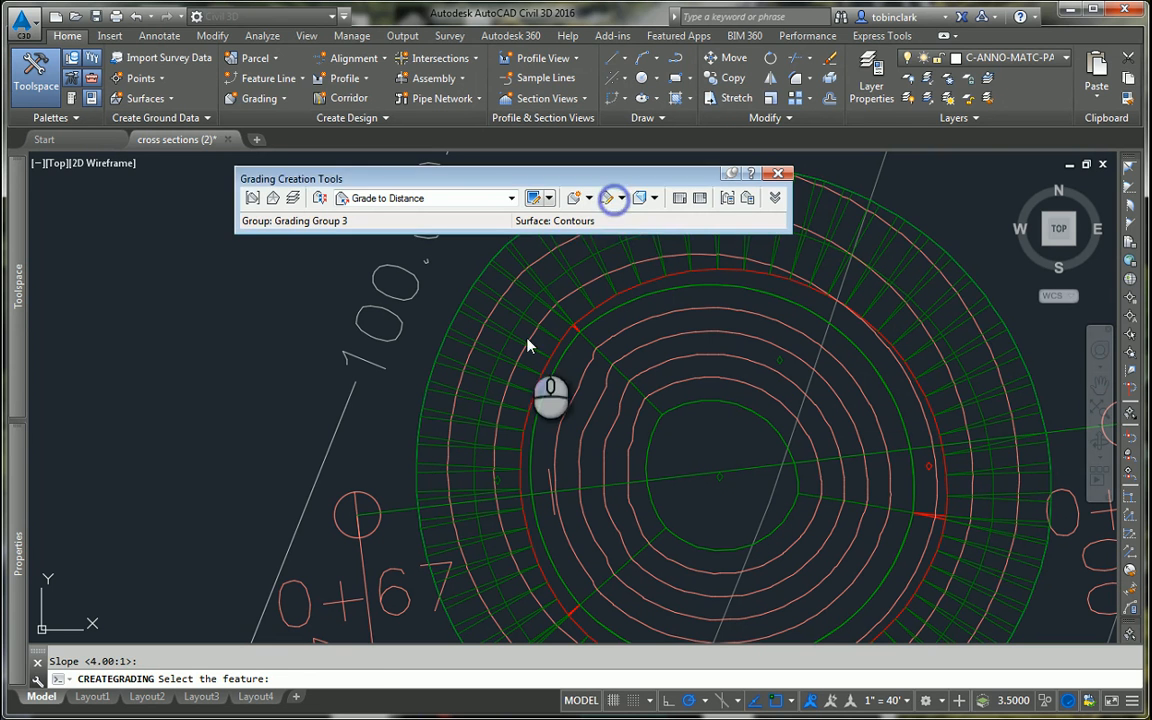
click(465, 391)
key(Return)
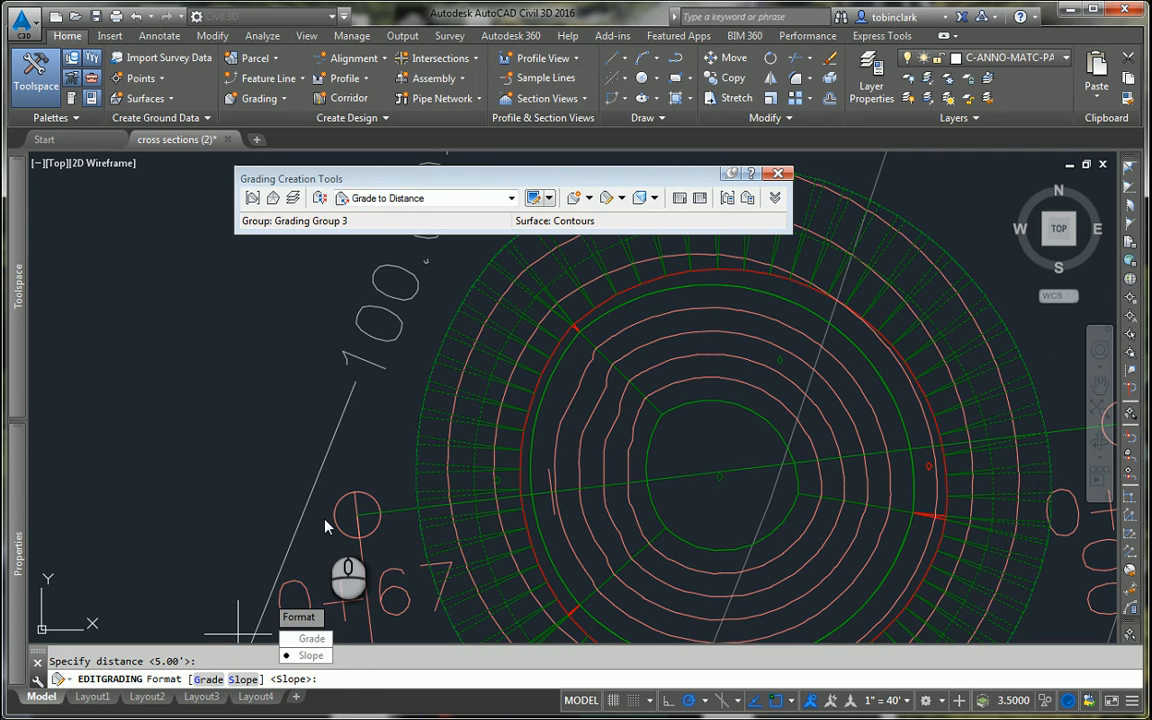
click(311, 638)
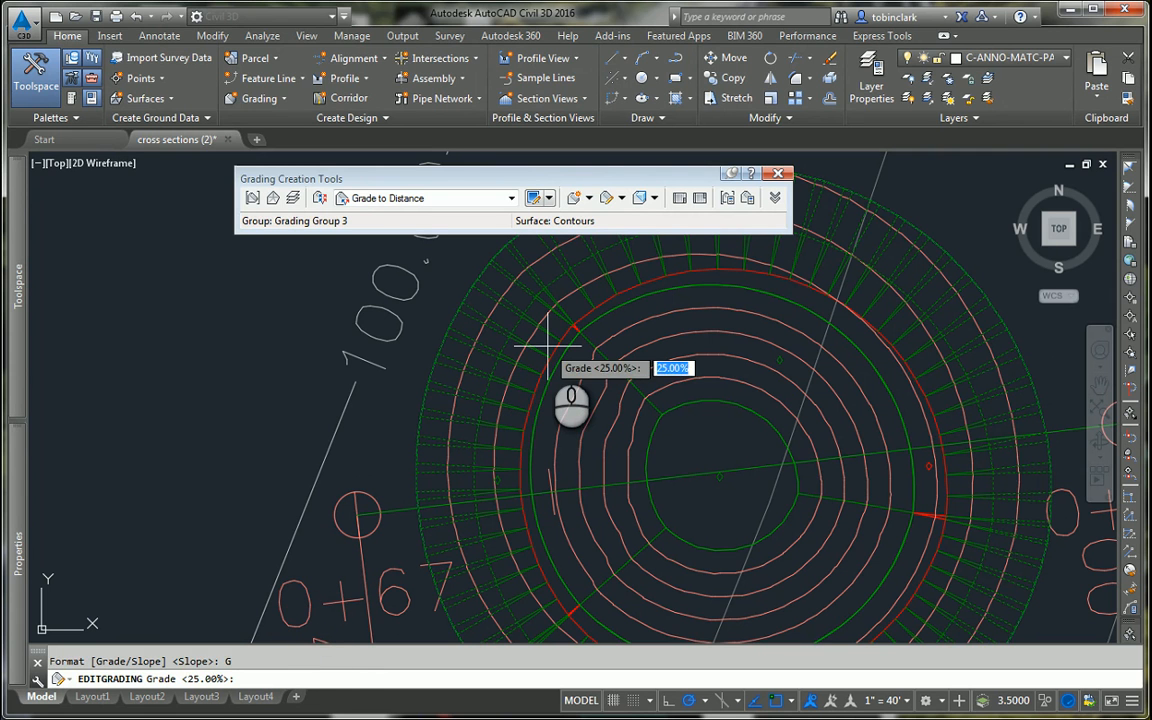
text(0)
key(Return)
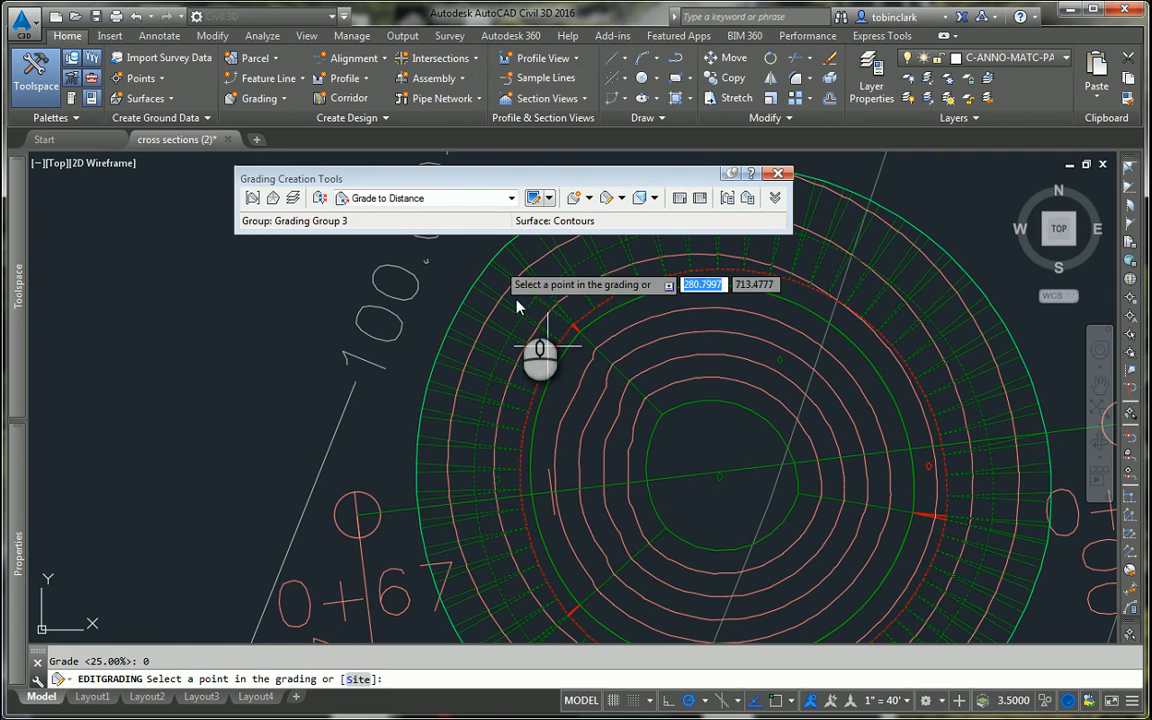
Step: Edit the outermost grading again, re-entering the grade format and 0% grade with the 5.00' distance
click(461, 382)
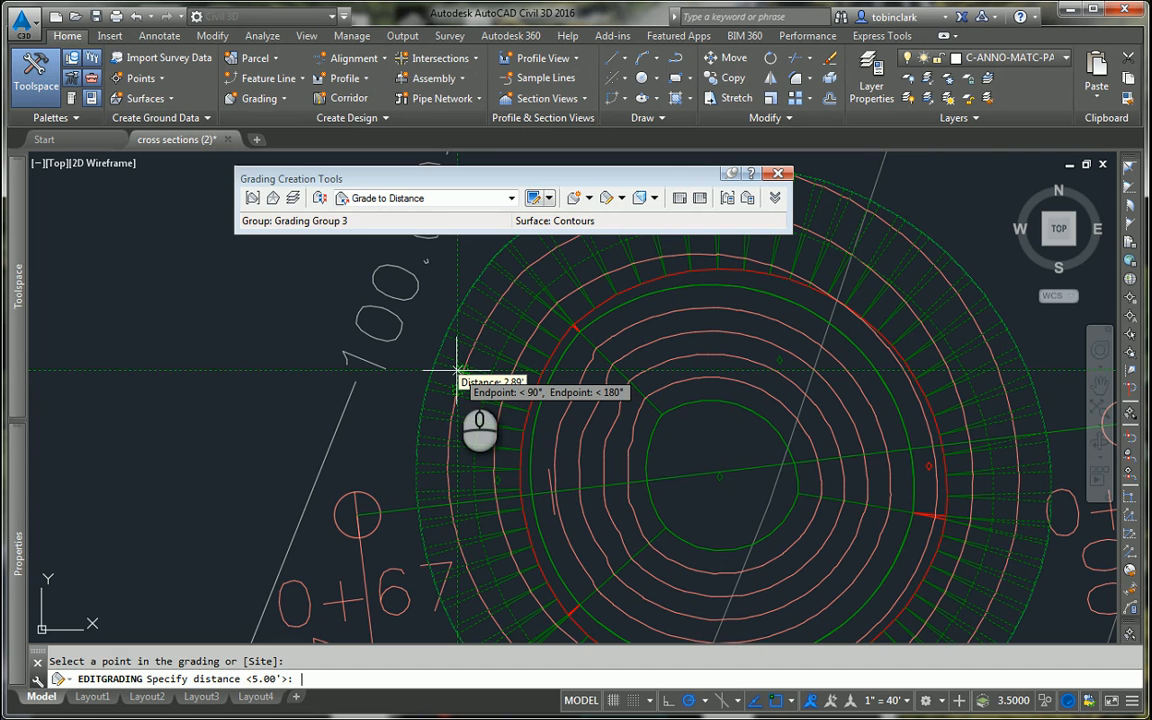
key(Return)
text(g)
key(Return)
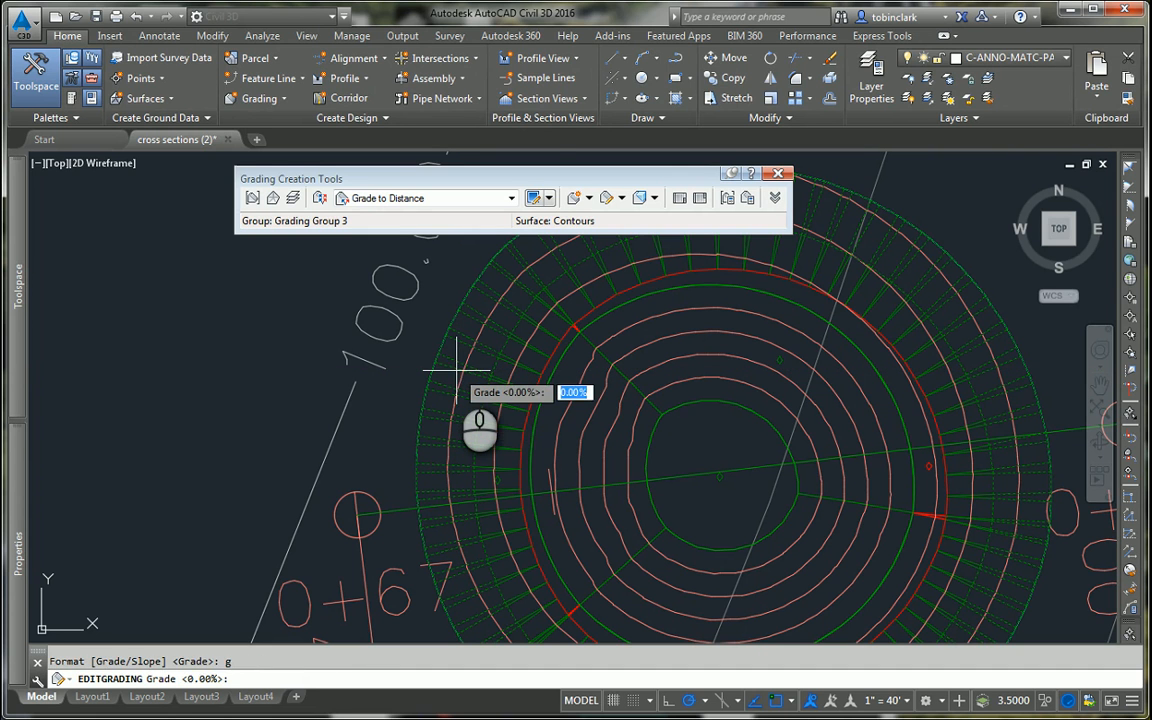
text(0)
key(Return)
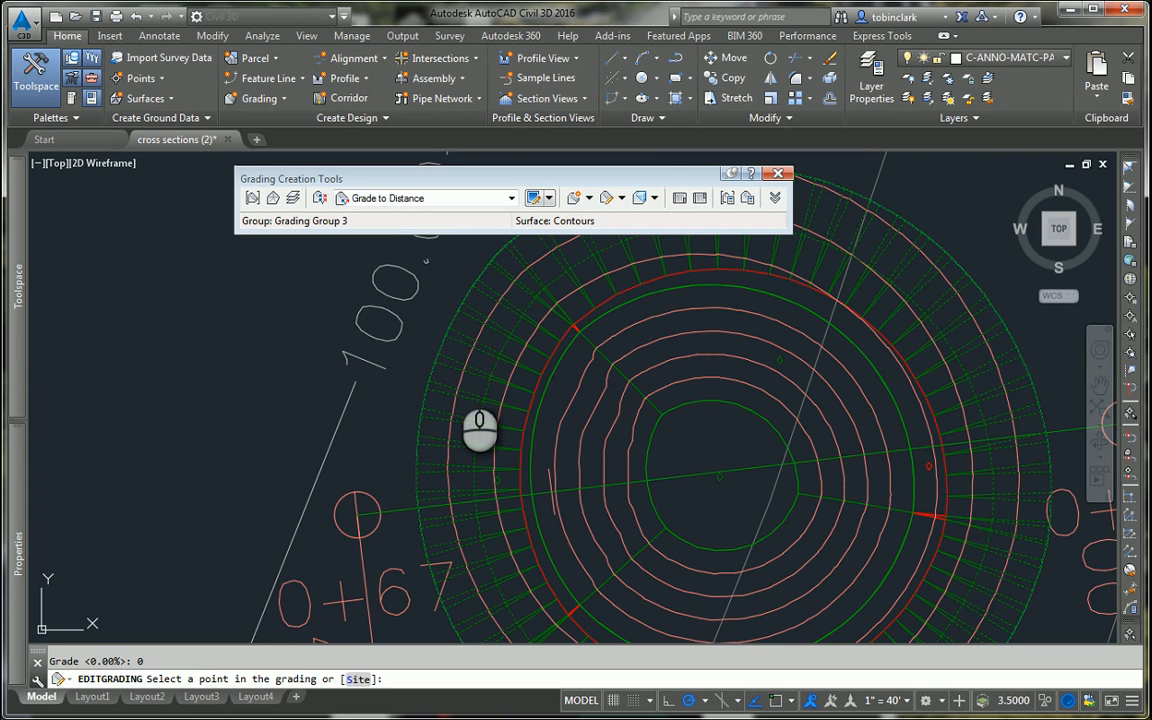
Step: Start a Grade to Surface grading from the outer edge of the flat 5' band along its entire length, with slope as cut format
scroll(598, 402, down, 2)
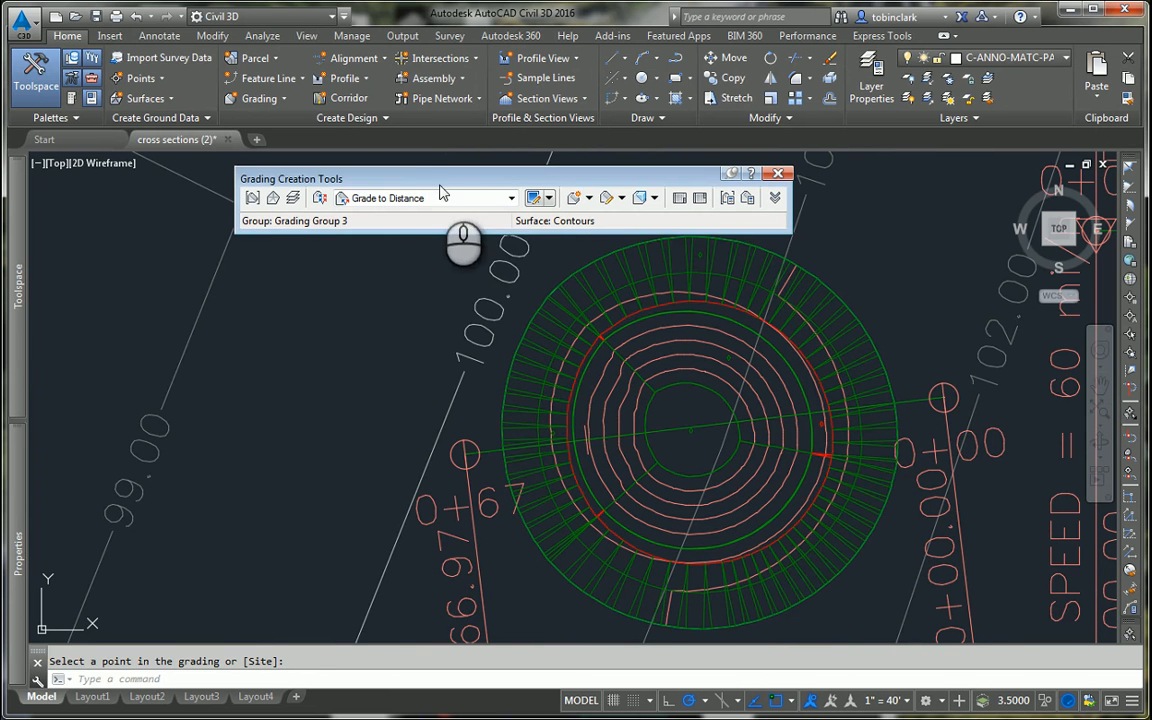
click(448, 197)
click(386, 254)
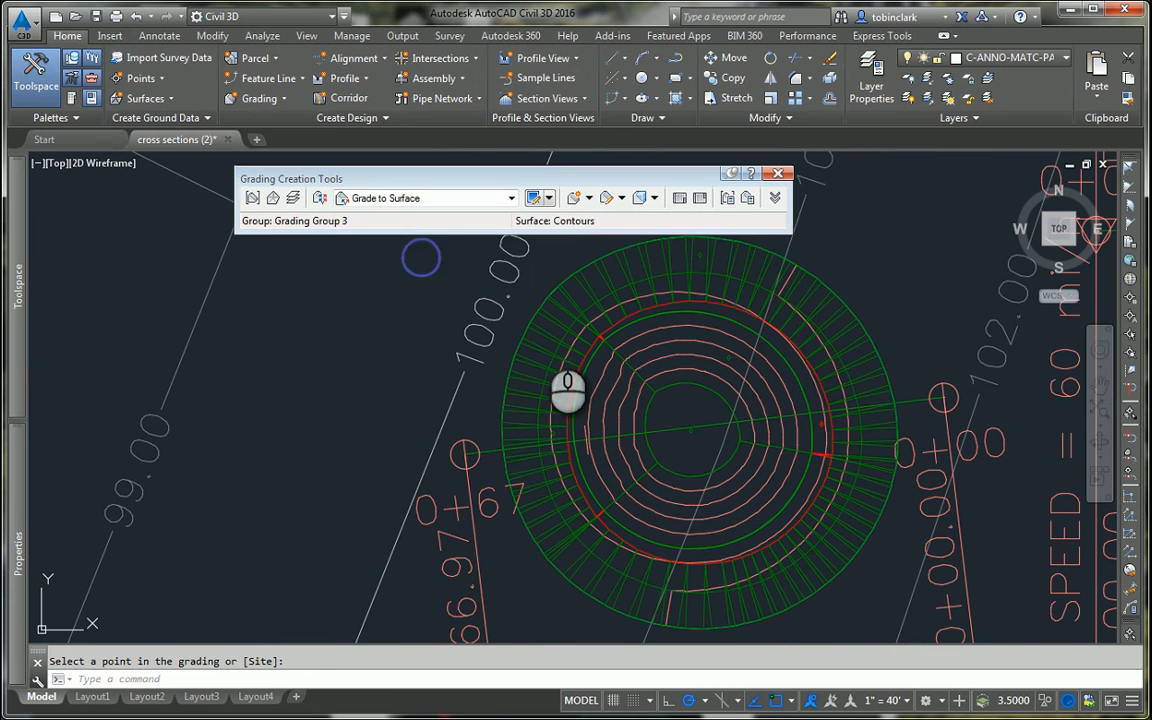
click(573, 197)
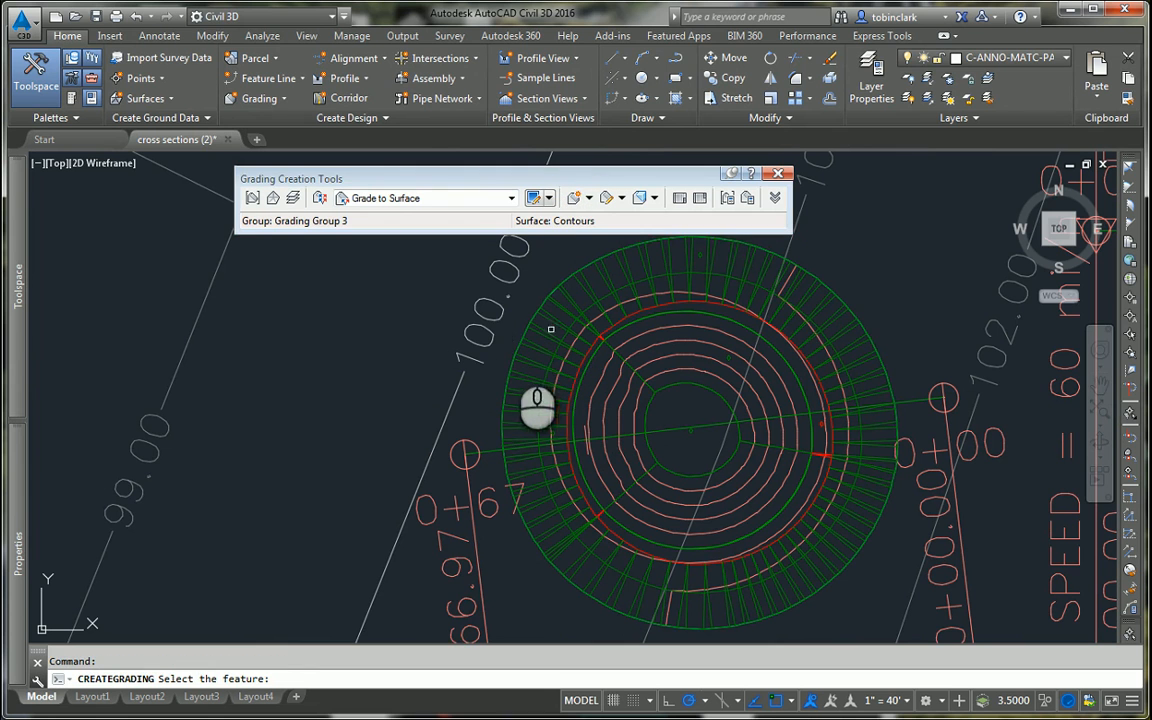
click(516, 341)
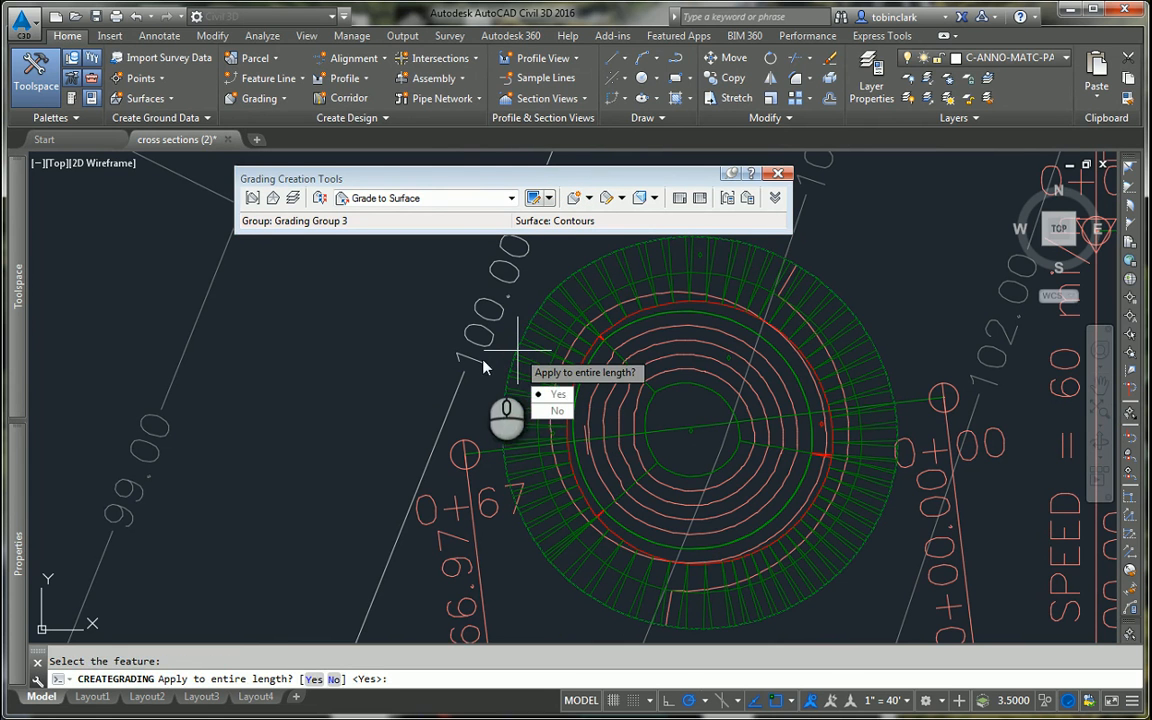
click(545, 396)
click(550, 410)
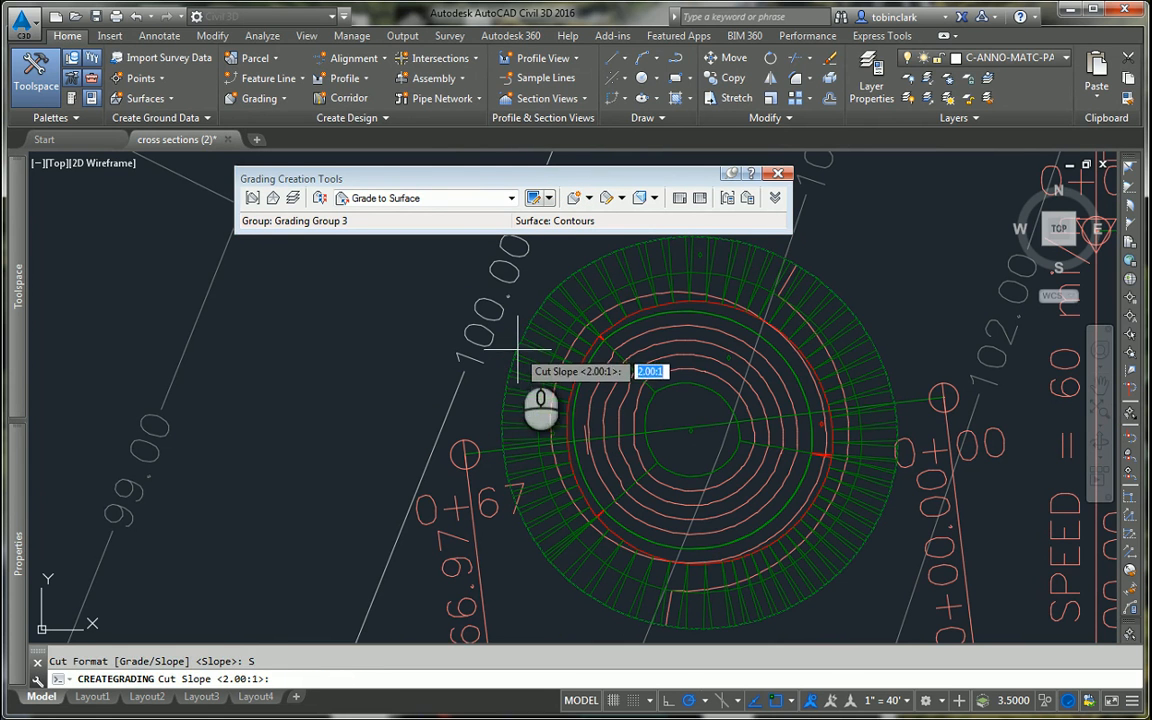
Step: Complete the grading to the Contours surface with 2.00:1 cut and fill slopes, and close the grading creation tools
key(Return)
key(Return)
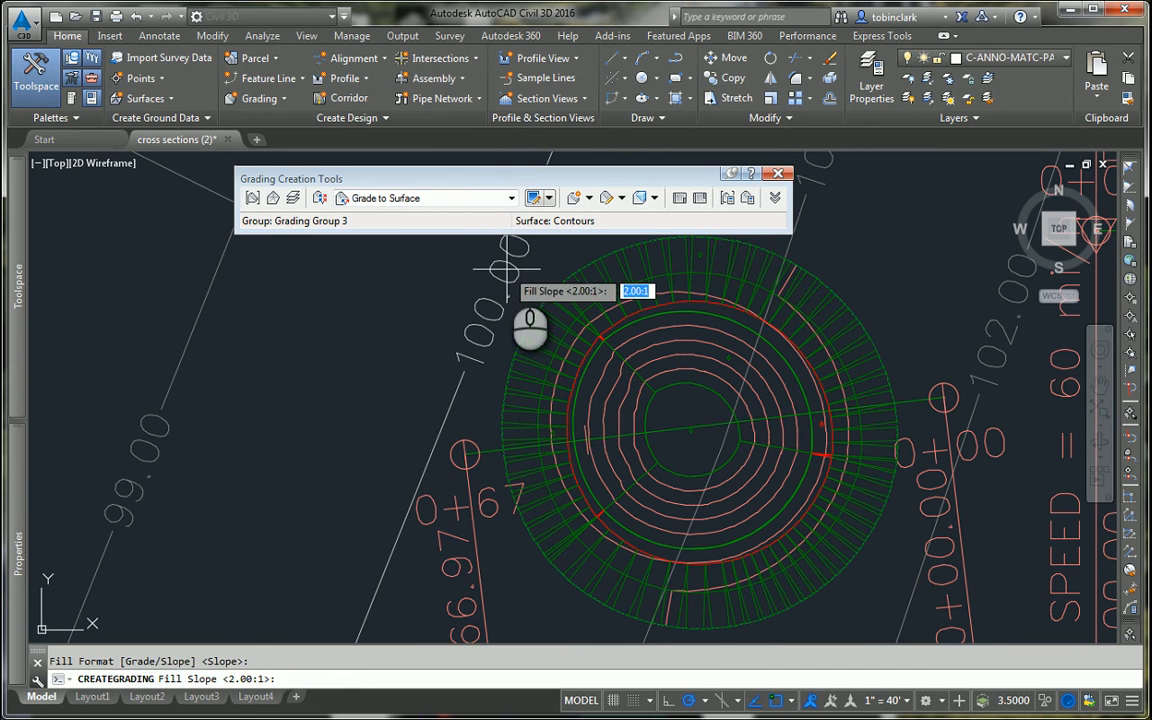
key(Return)
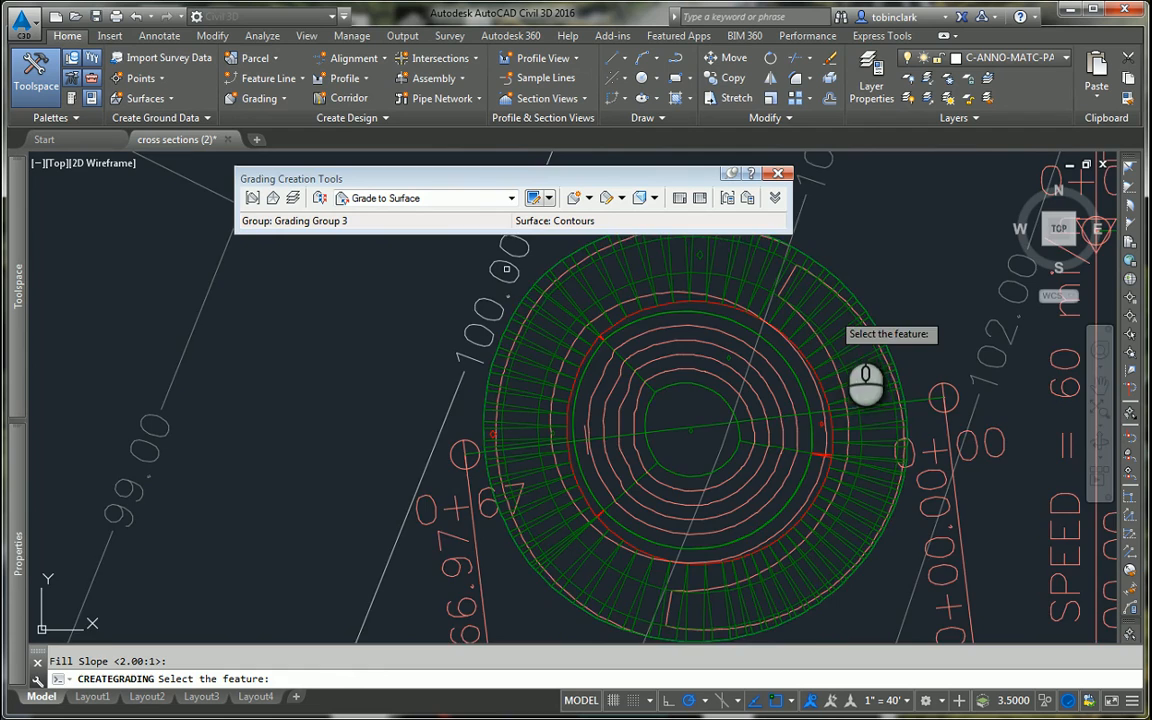
scroll(778, 380, down, 4)
scroll(688, 392, up, 4)
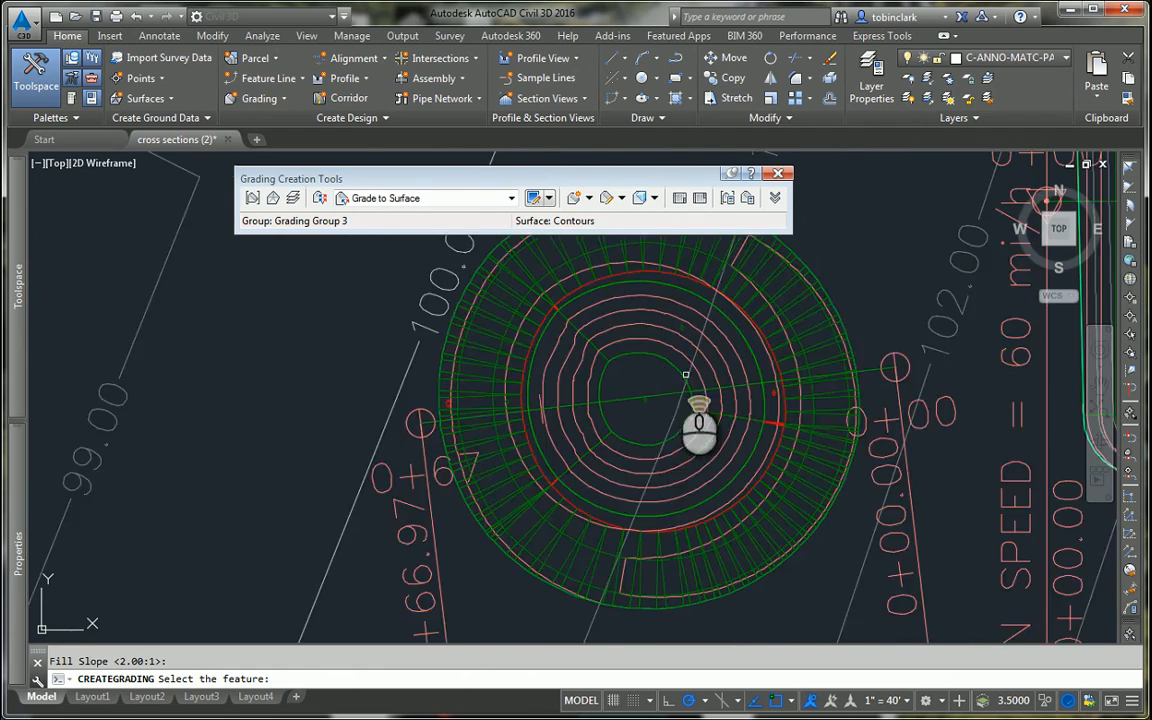
scroll(686, 375, down, 4)
scroll(643, 368, up, 5)
key(Escape)
scroll(643, 368, down, 5)
scroll(648, 370, up, 4)
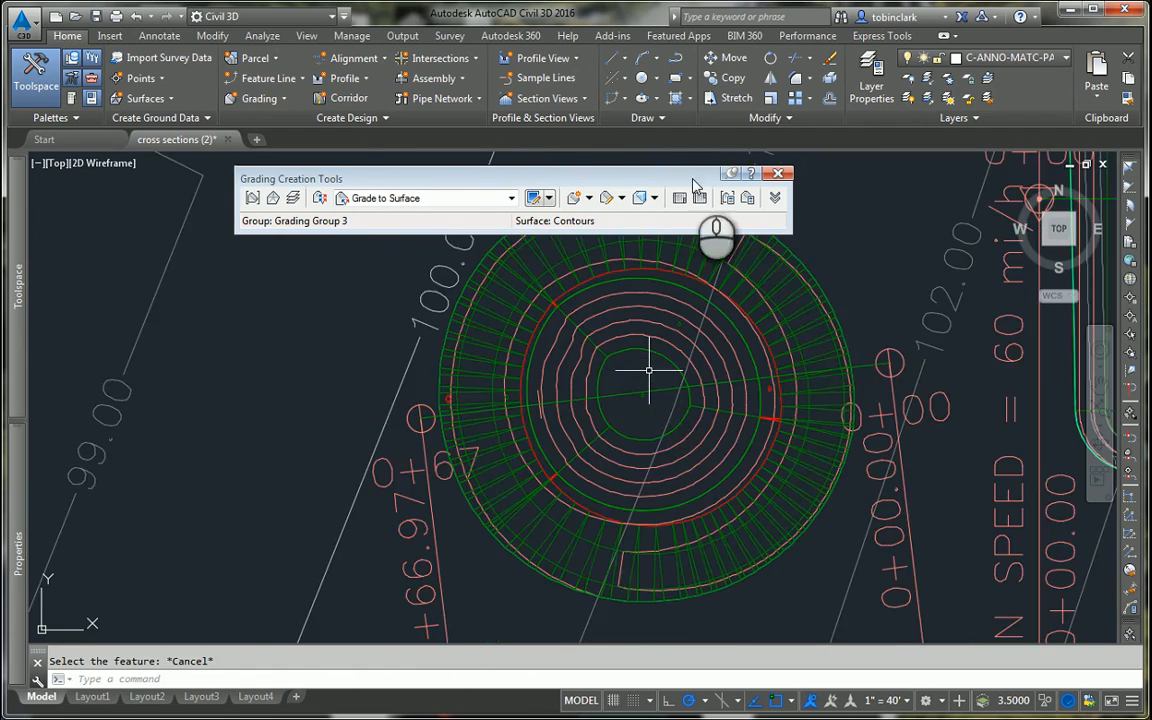
click(777, 173)
Step: Expand the definition of the Grading Group 3 surface in the drawing's object tree
mouse_move(15, 352)
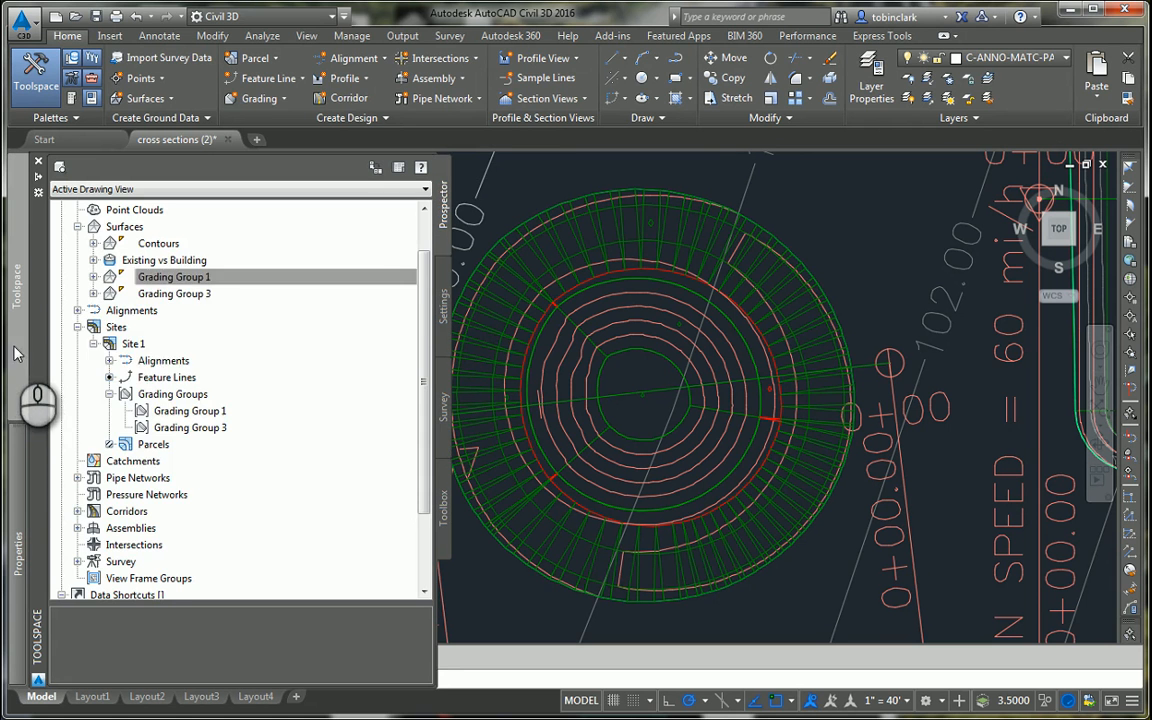
click(110, 277)
click(110, 293)
click(93, 293)
click(109, 343)
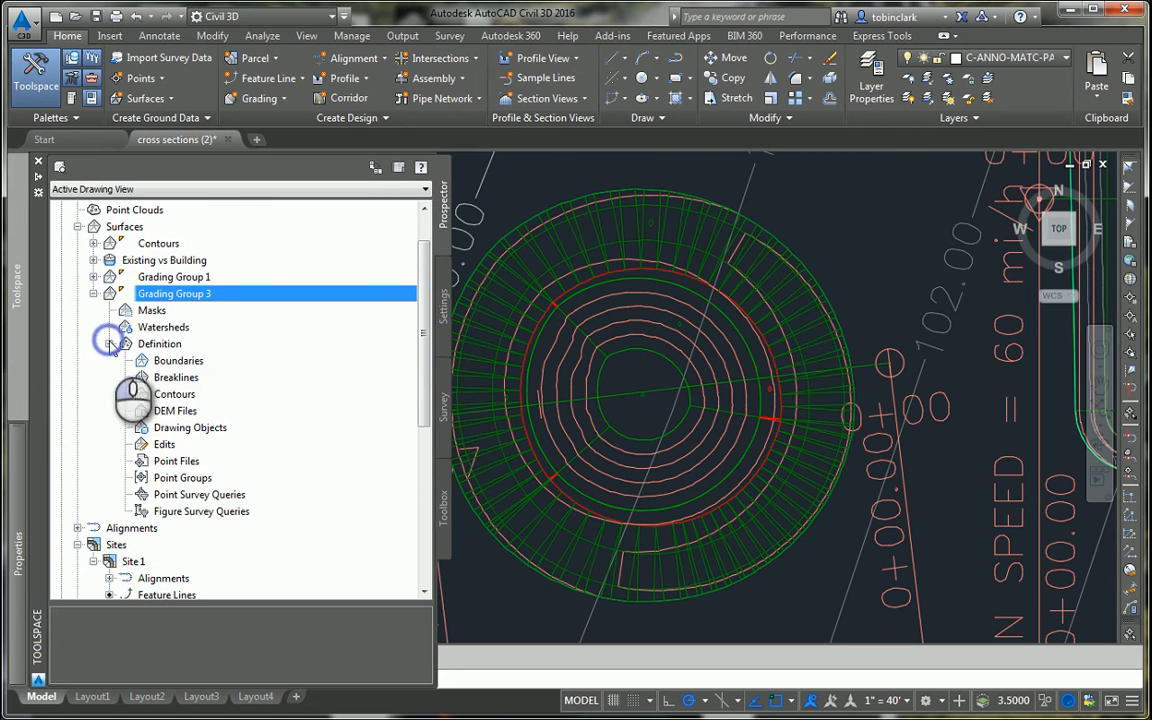
Step: Create a manual COGO point inside the pond's innermost ring, near its centre, with description 93 and elevation 93
click(162, 81)
click(192, 97)
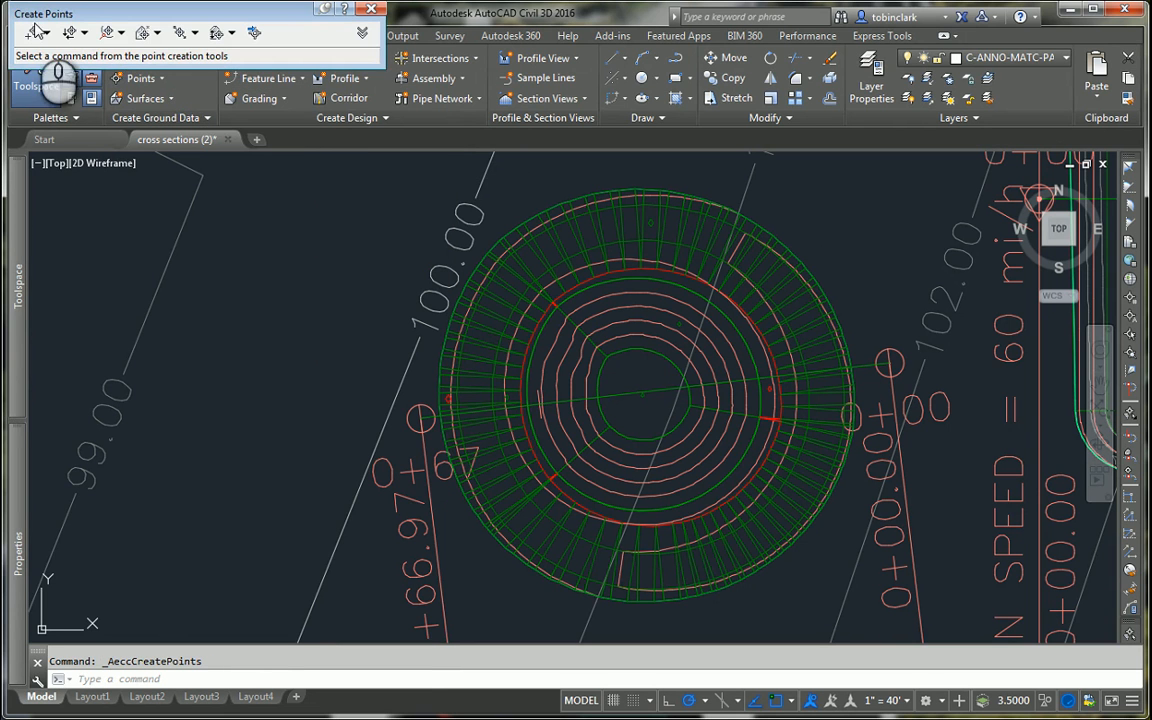
click(33, 35)
scroll(681, 400, up, 4)
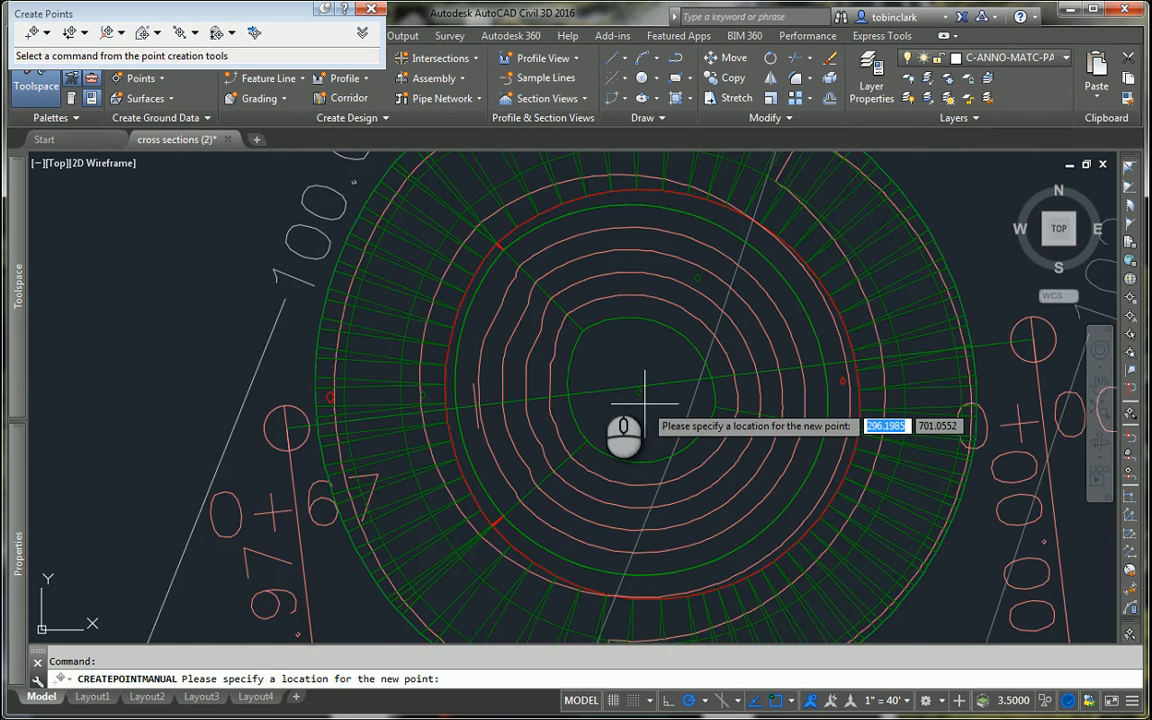
click(603, 354)
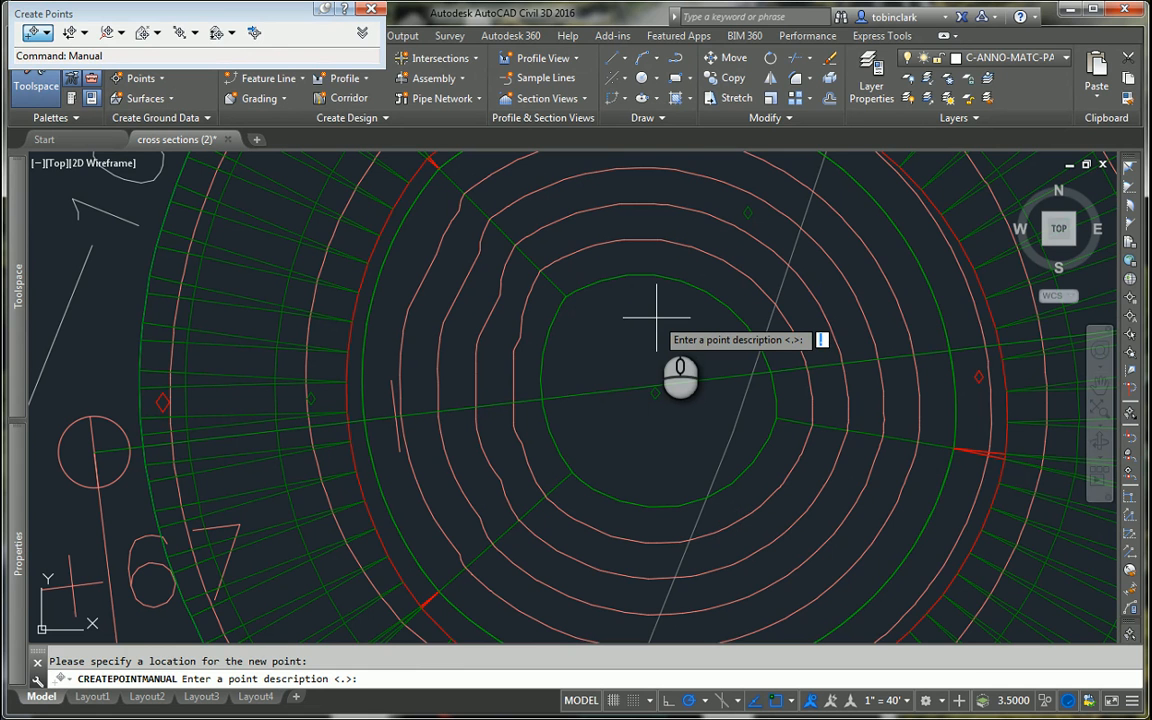
text(93)
key(Return)
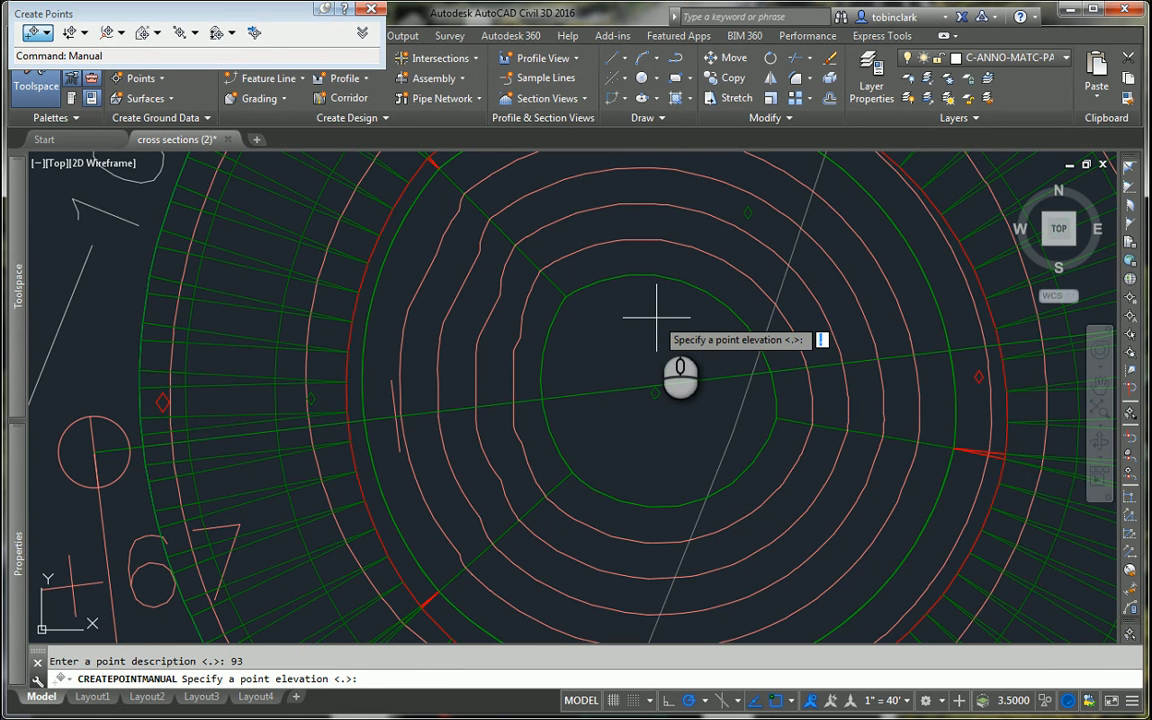
text(93)
key(Return)
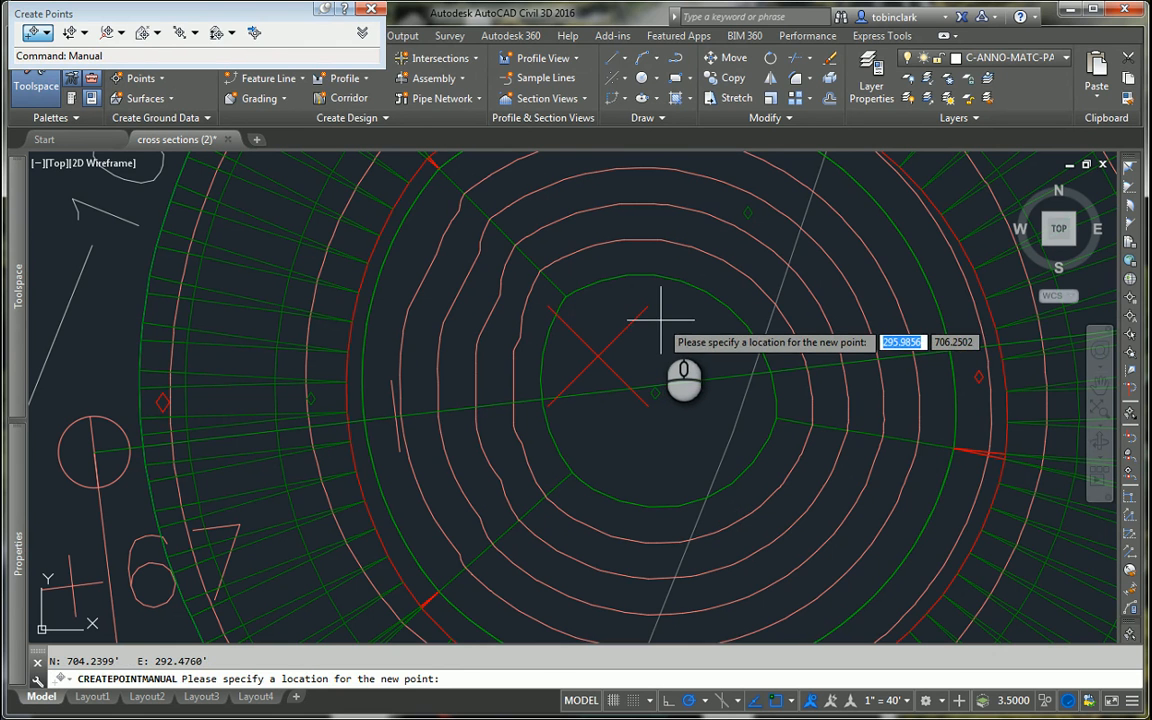
key(Escape)
Step: Select the COGO point inside the pond and close the point creation tools
click(609, 347)
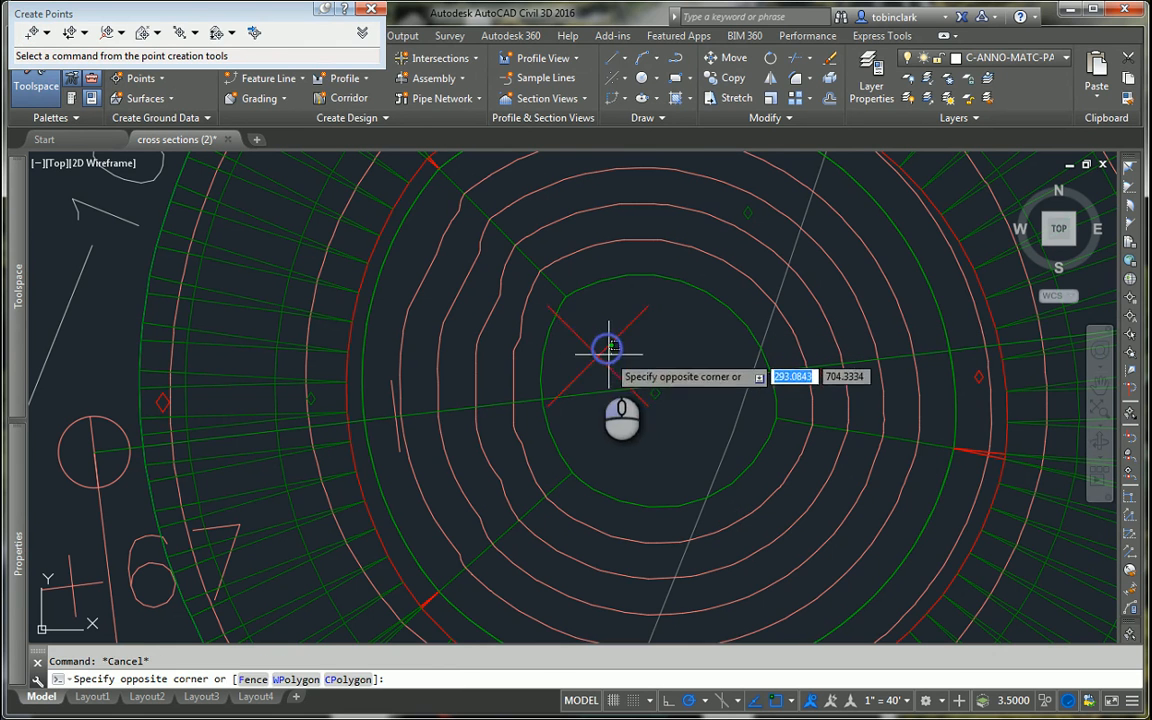
click(600, 354)
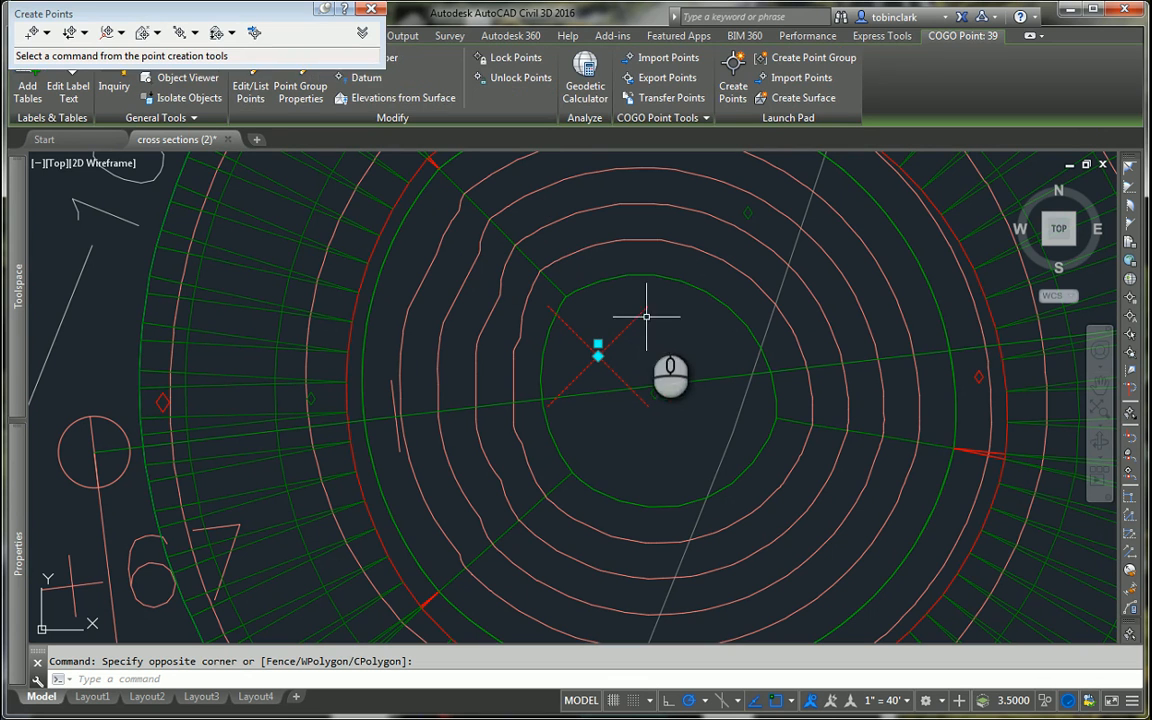
click(371, 8)
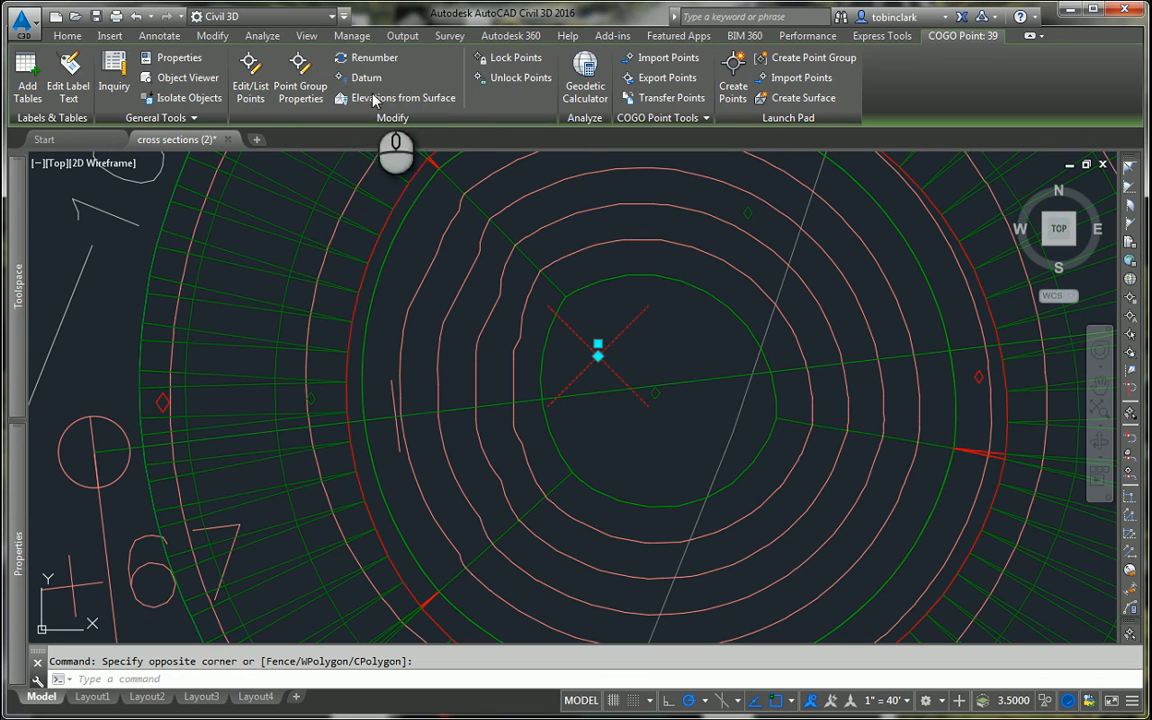
click(784, 78)
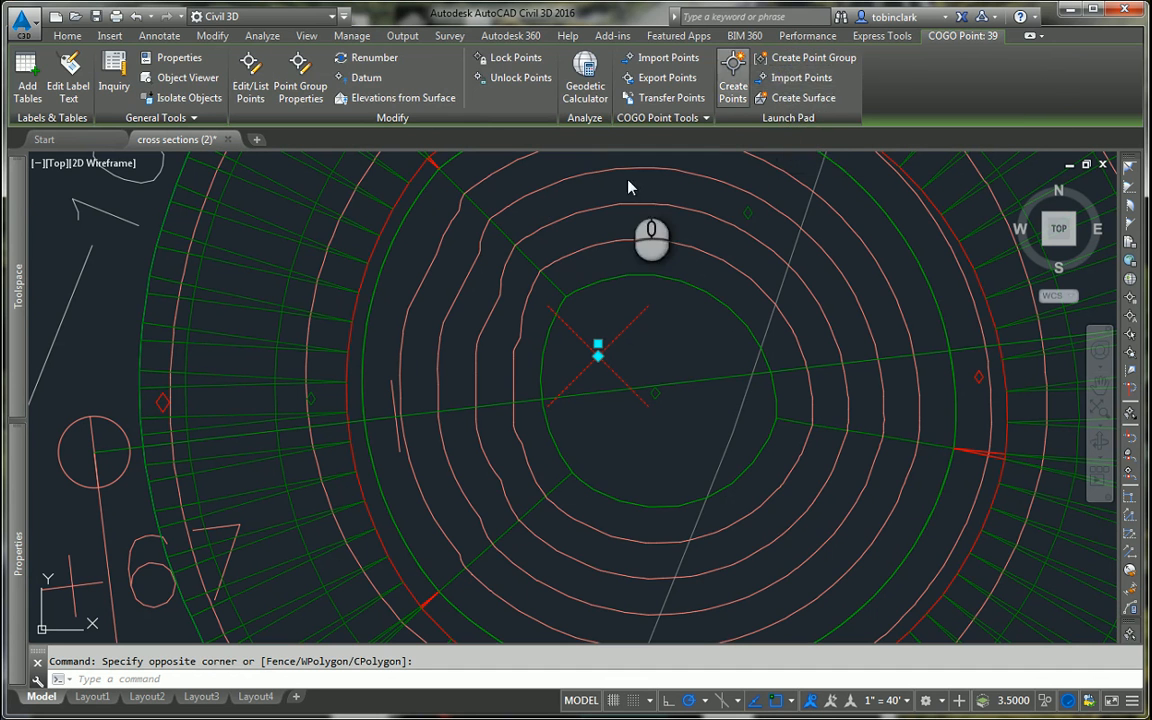
key(Escape)
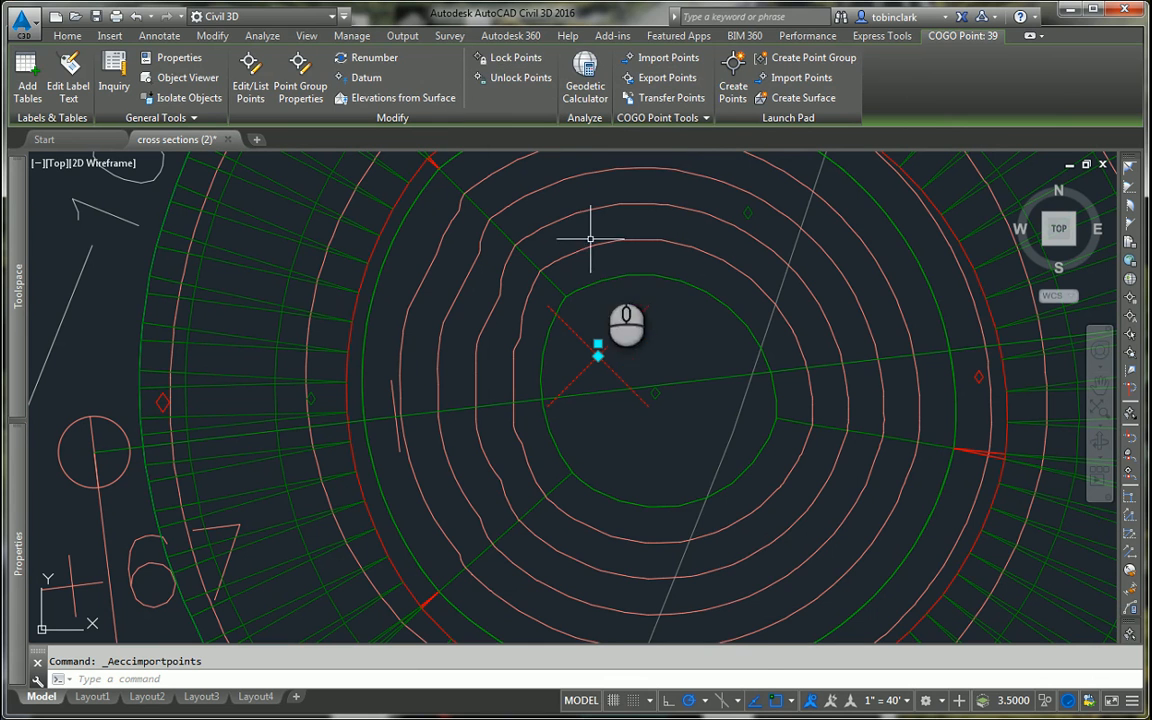
right_click(613, 312)
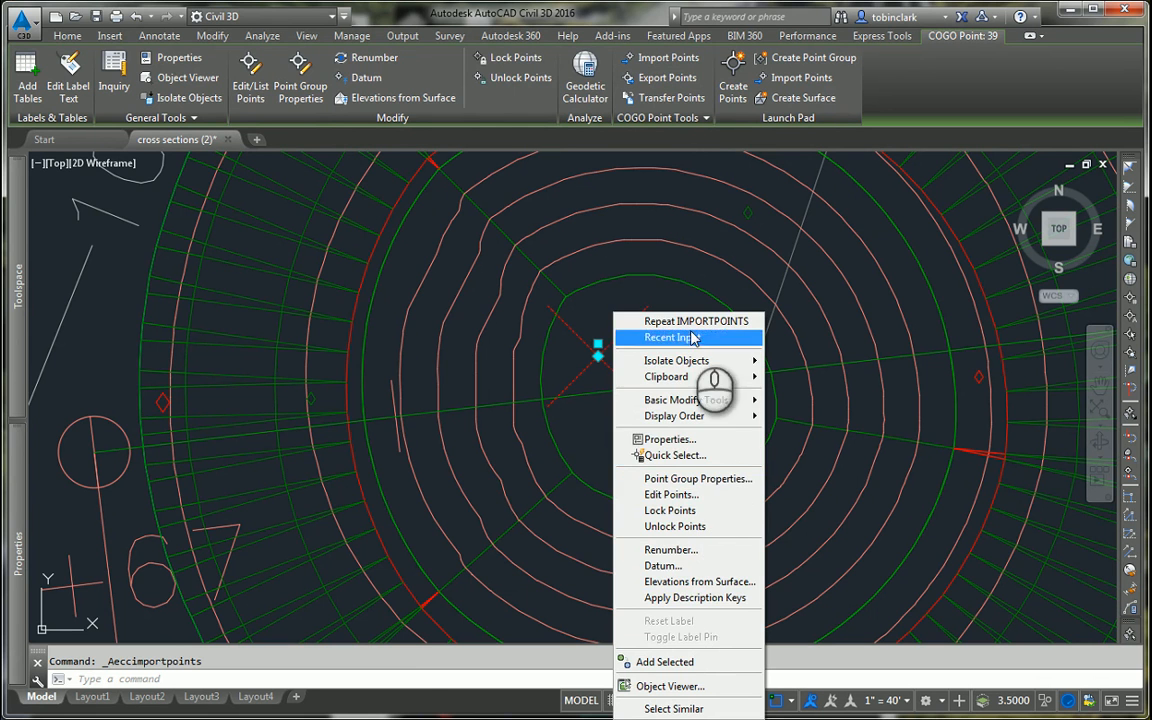
click(111, 341)
Step: List the points contained in the _All Points point group to check the pond's point
mouse_move(18, 390)
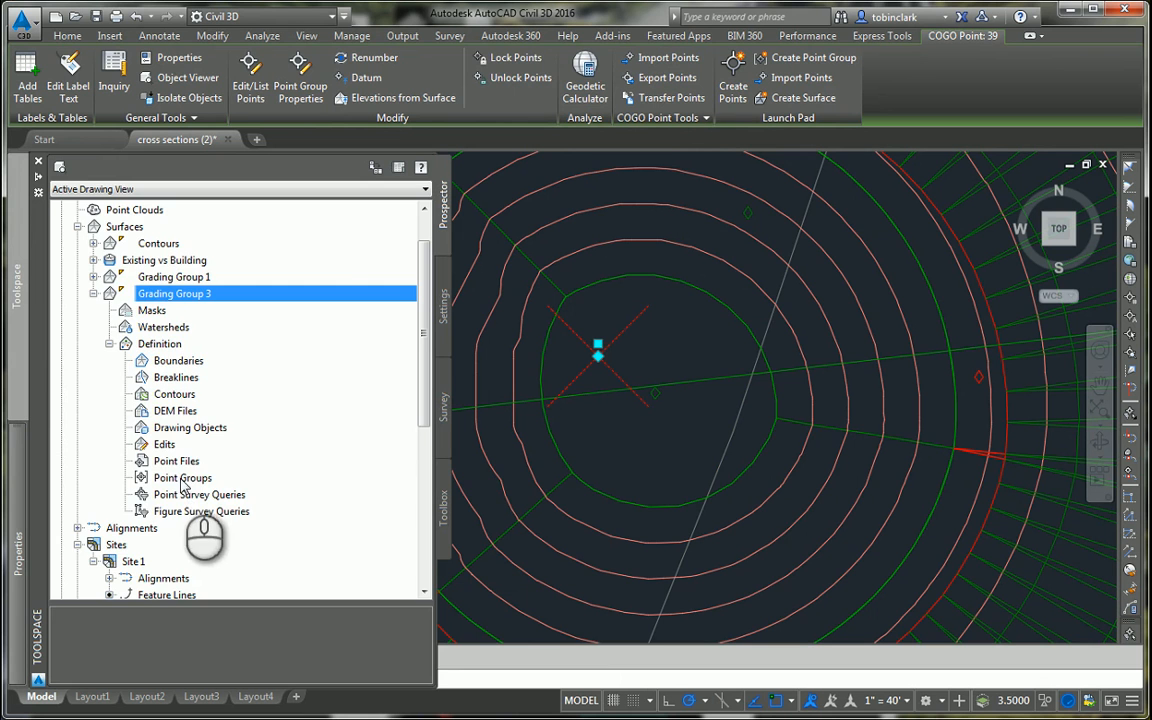
scroll(100, 265, up, 1)
click(77, 243)
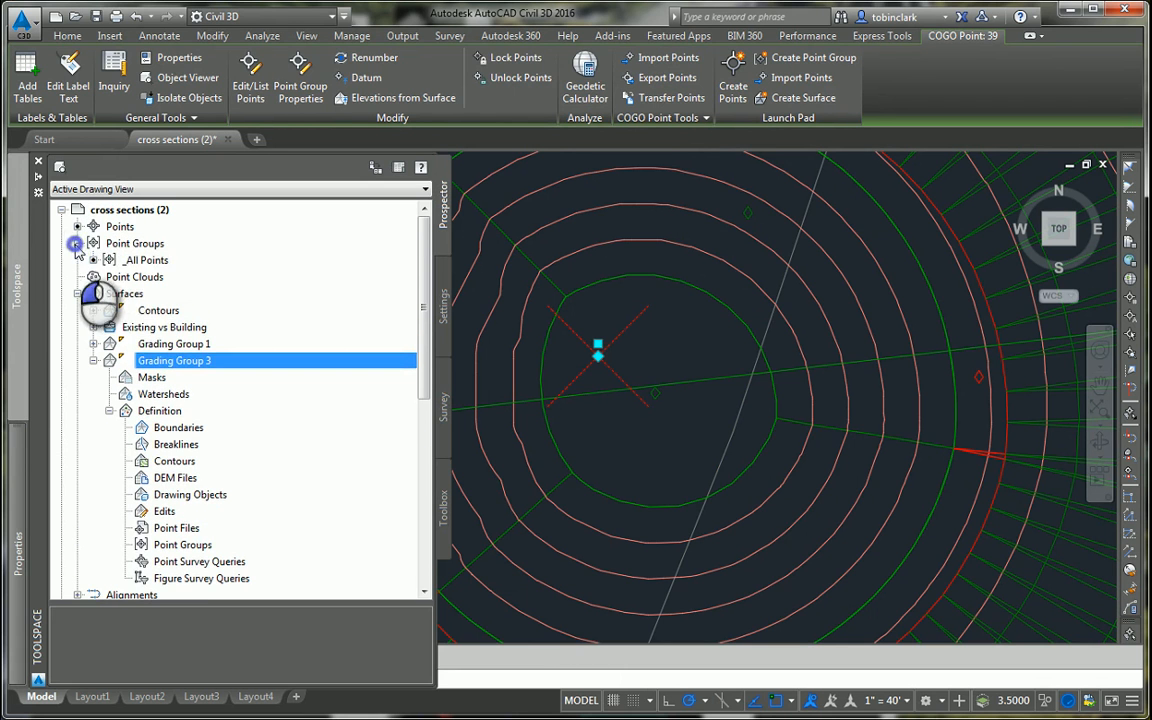
click(140, 260)
scroll(170, 500, down, 1)
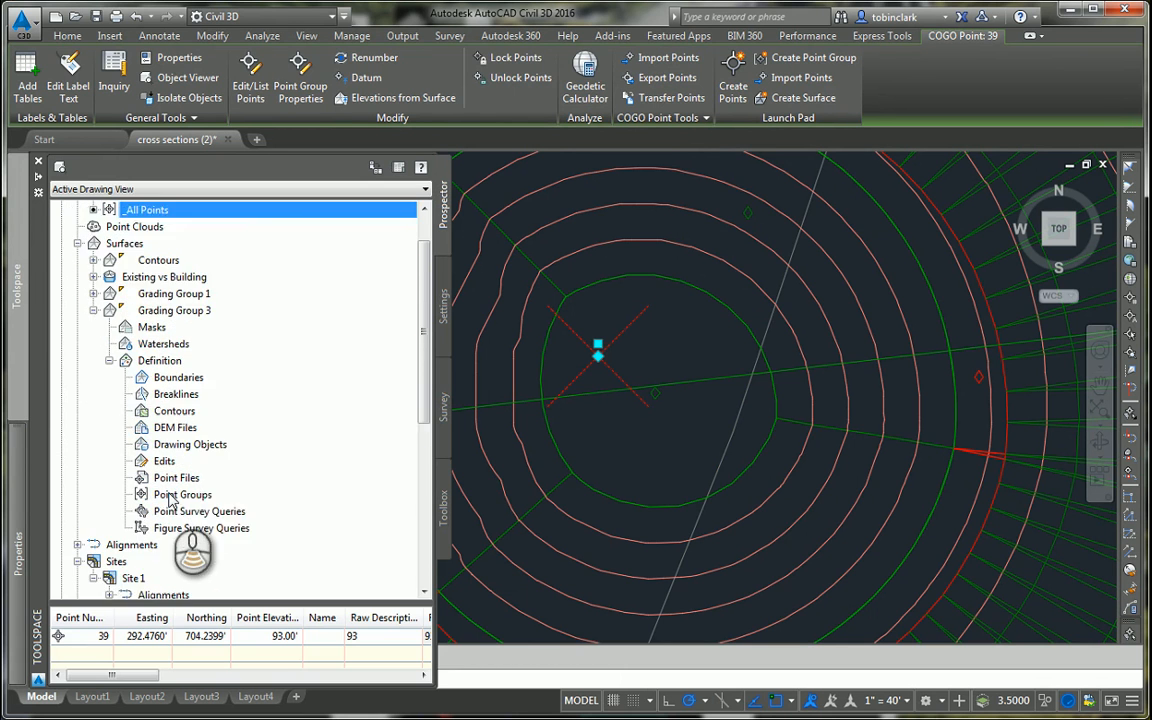
Step: Add the _All Points point group to the Grading Group 3 surface definition, and clear the point selection
scroll(172, 495, down, 1)
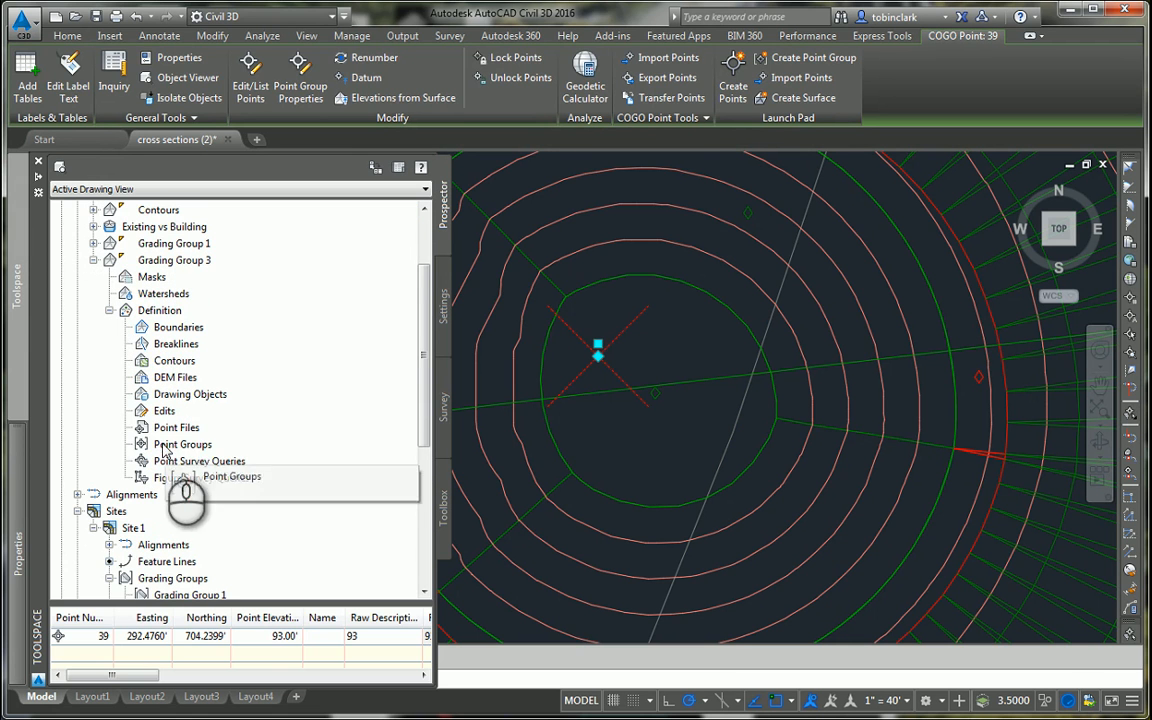
right_click(168, 446)
click(196, 450)
click(514, 344)
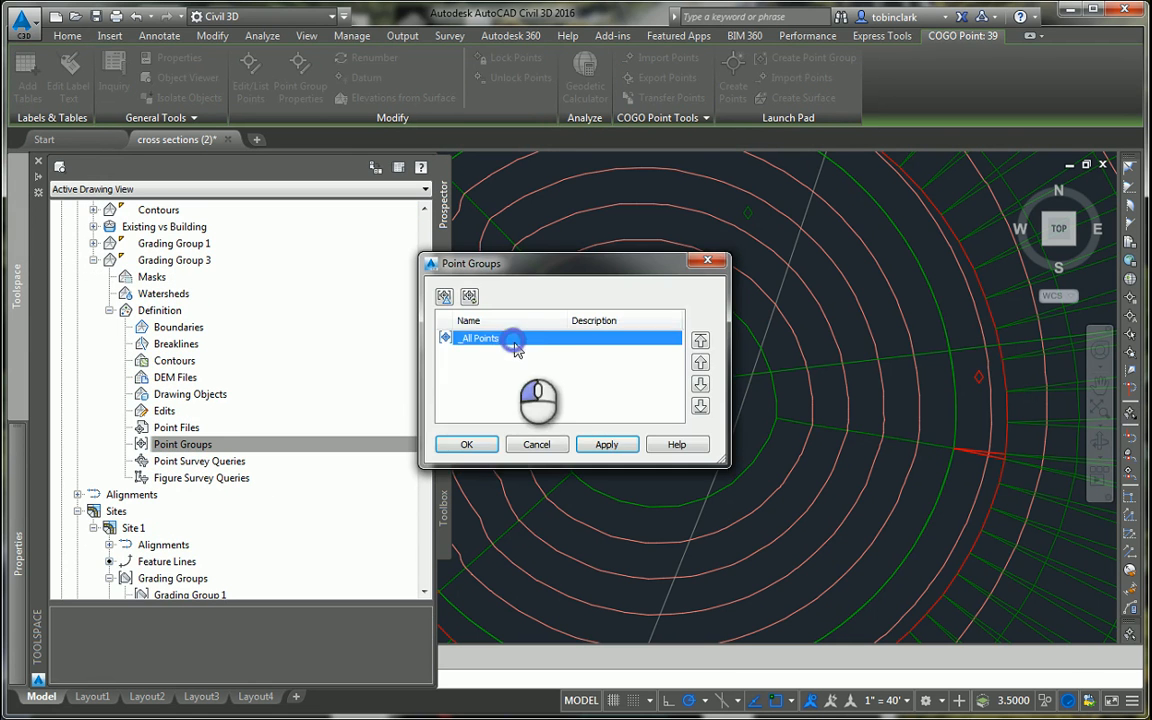
click(466, 444)
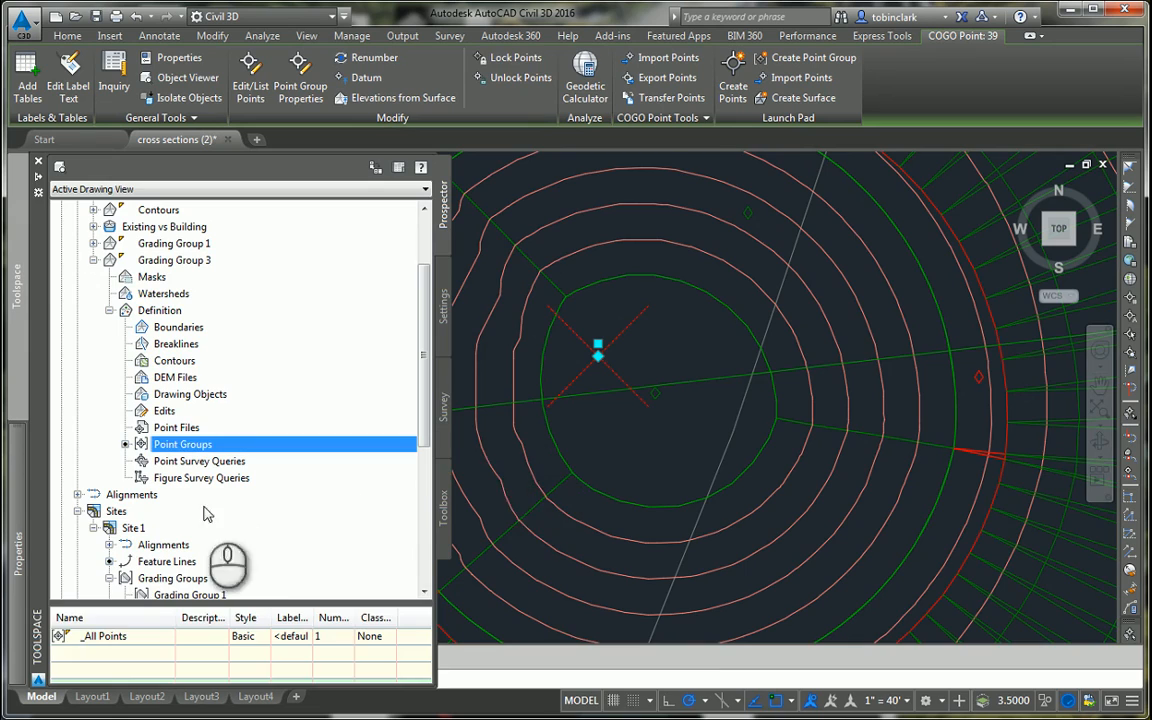
scroll(563, 465, down, 5)
scroll(600, 460, up, 5)
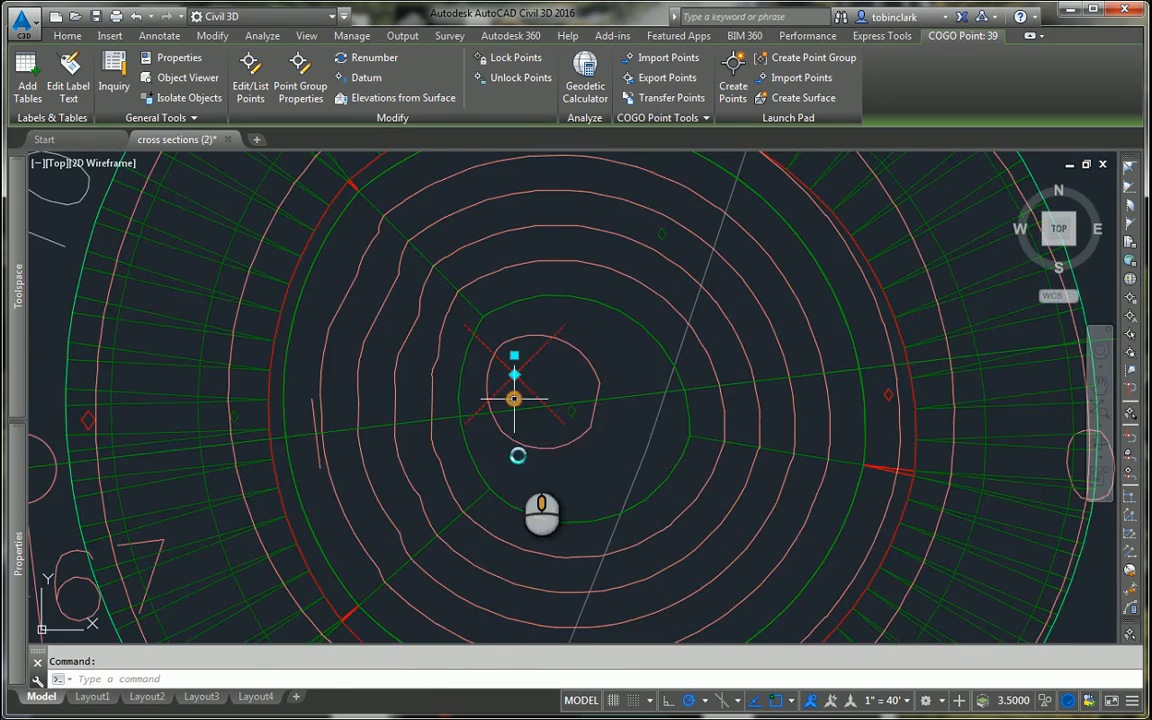
scroll(513, 399, up, 3)
key(Escape)
scroll(527, 432, down, 2)
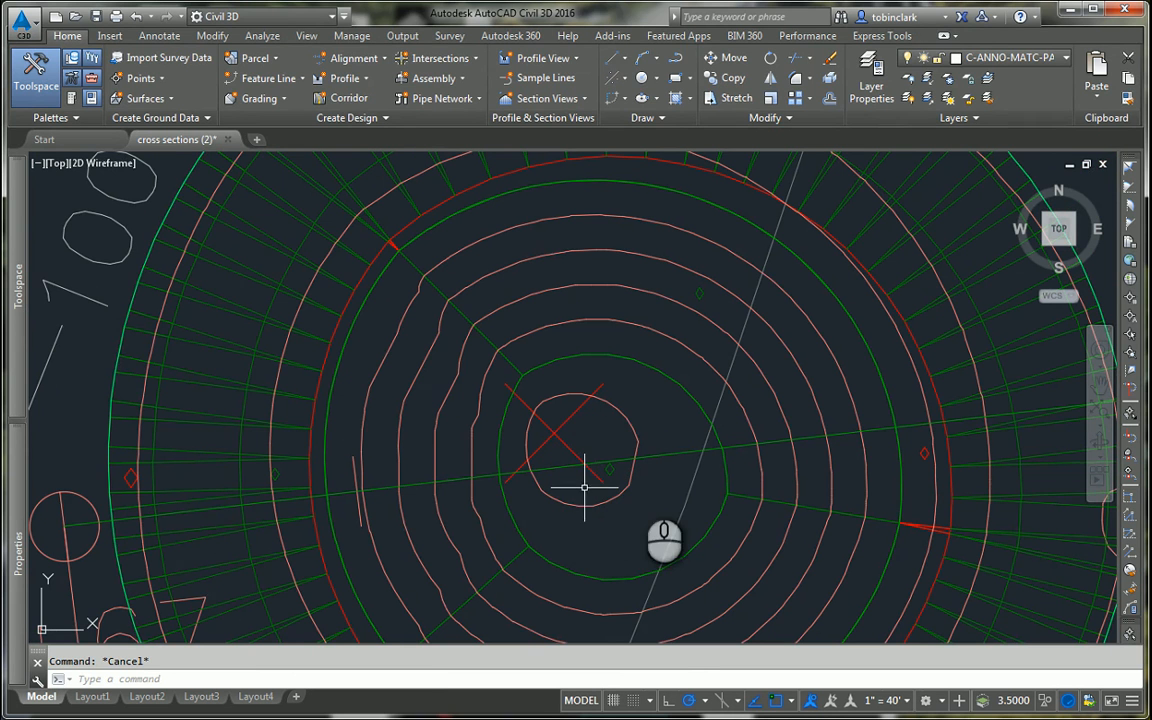
Step: Examine the pond's overall plan and its cross-section shape in the Alignment - Pond PROFILE view
scroll(586, 483, down, 4)
scroll(698, 420, up, 2)
scroll(698, 420, down, 4)
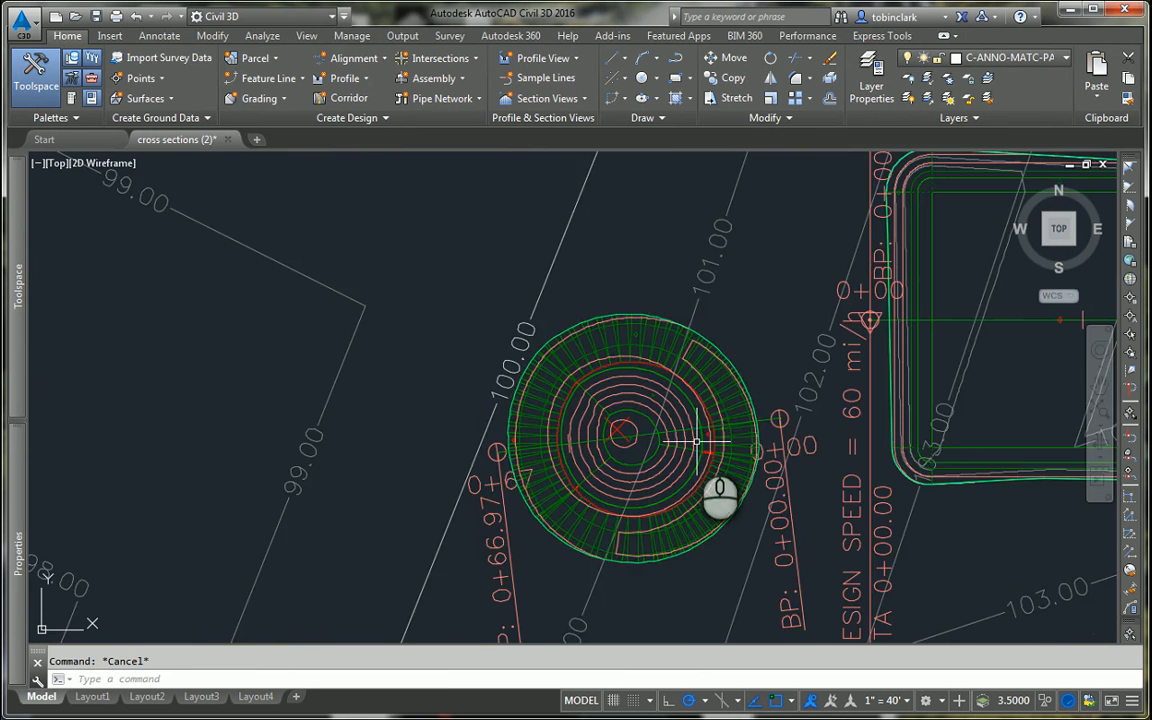
scroll(730, 440, up, 1)
scroll(735, 442, up, 1)
scroll(840, 430, down, 6)
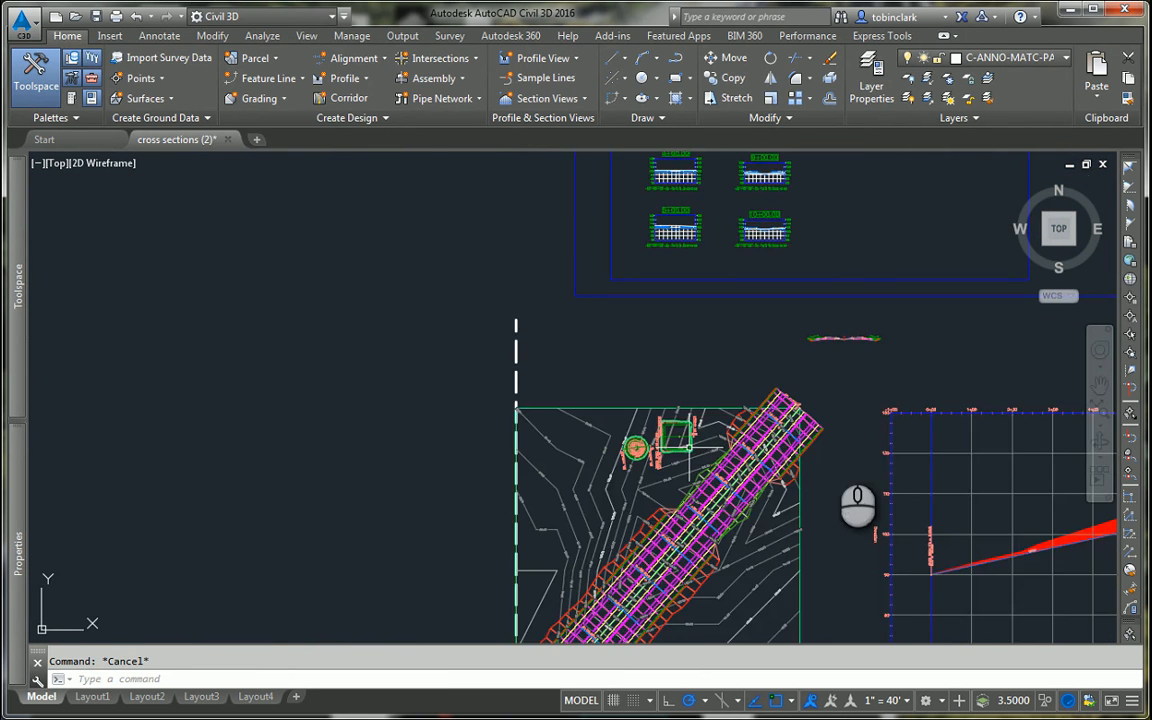
scroll(442, 391, up, 8)
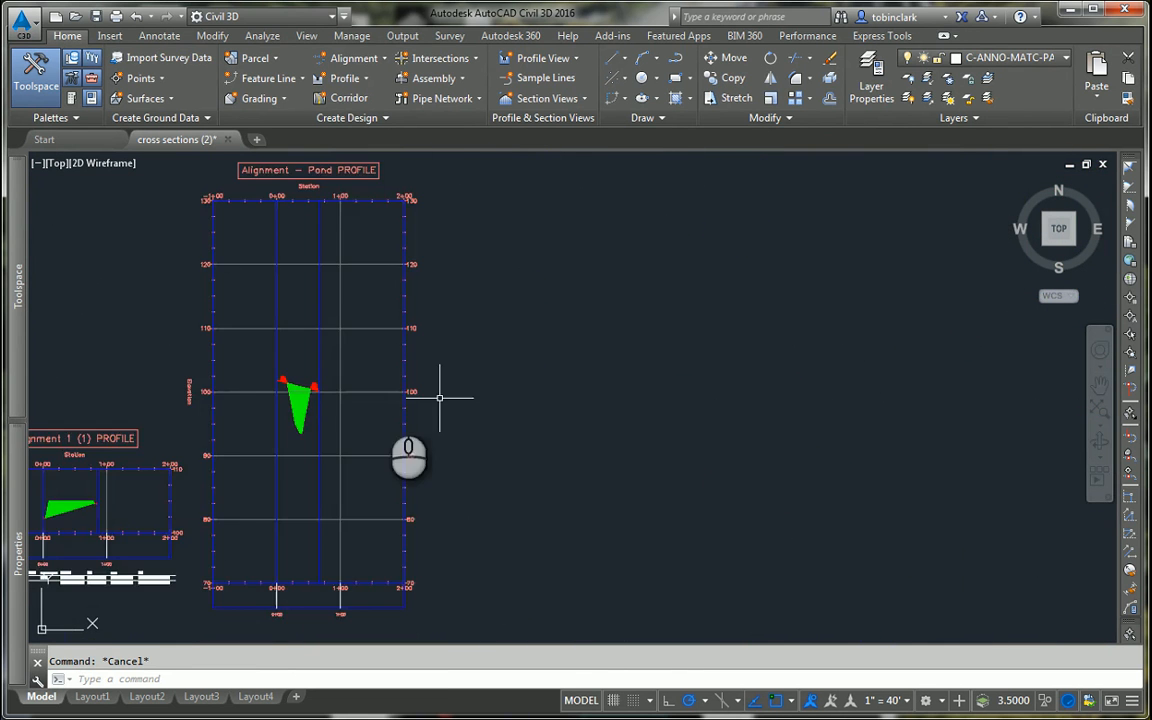
scroll(398, 463, up, 3)
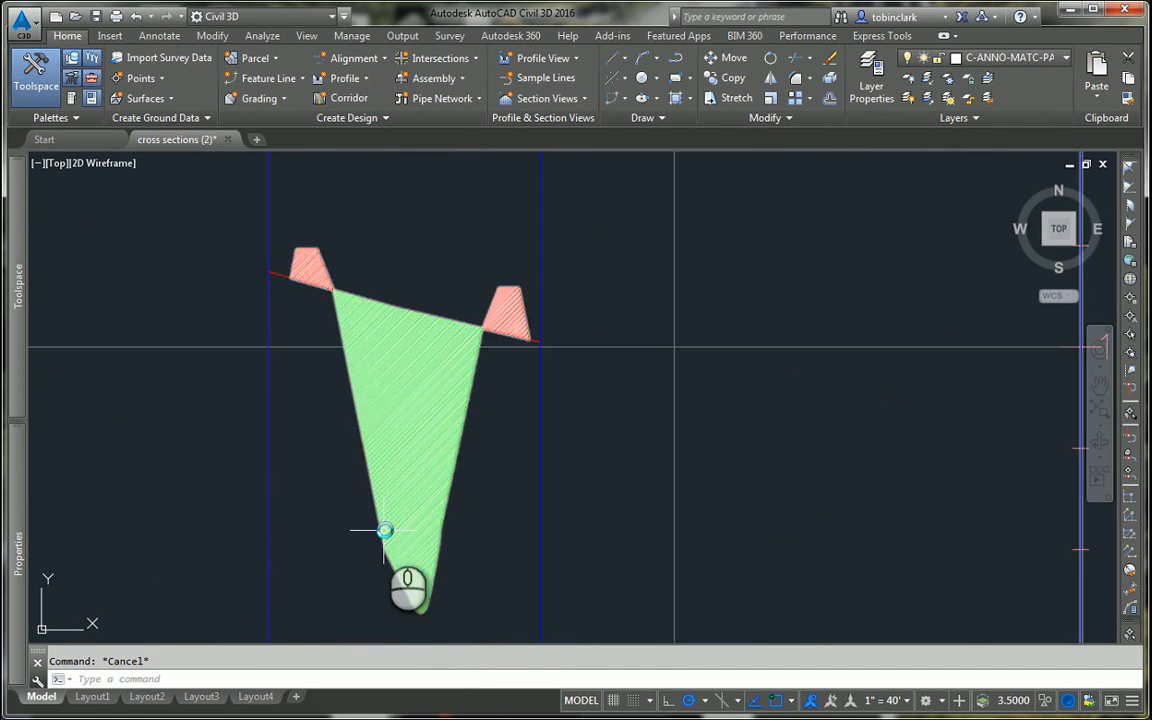
scroll(395, 545, down, 4)
scroll(400, 468, down, 2)
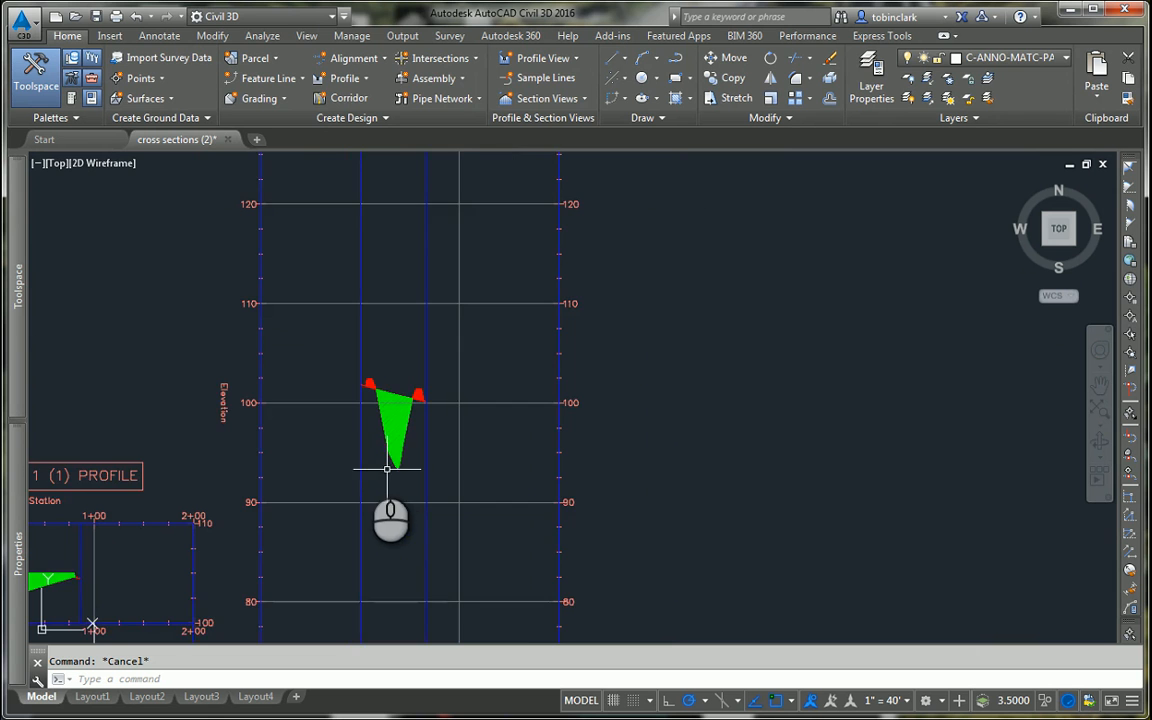
Step: Set the Alignment - Pond profile view to a user specified height from elevation 90 to 110
scroll(380, 450, up, 3)
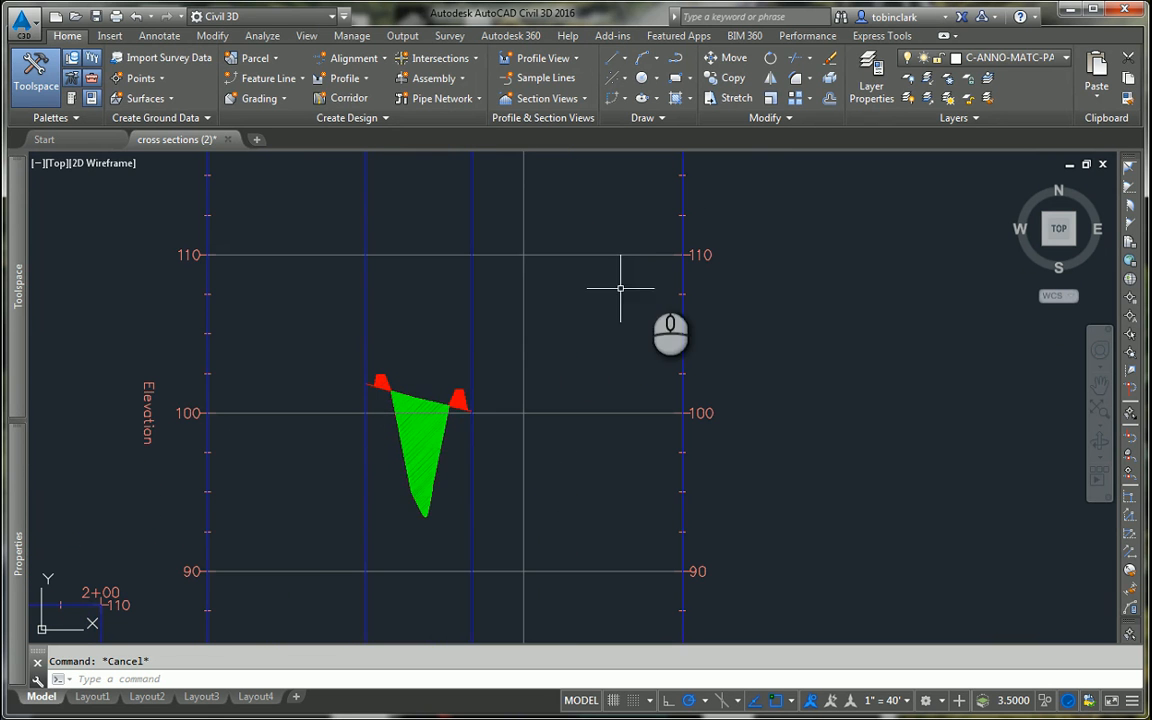
scroll(694, 273, down, 2)
click(654, 302)
click(643, 316)
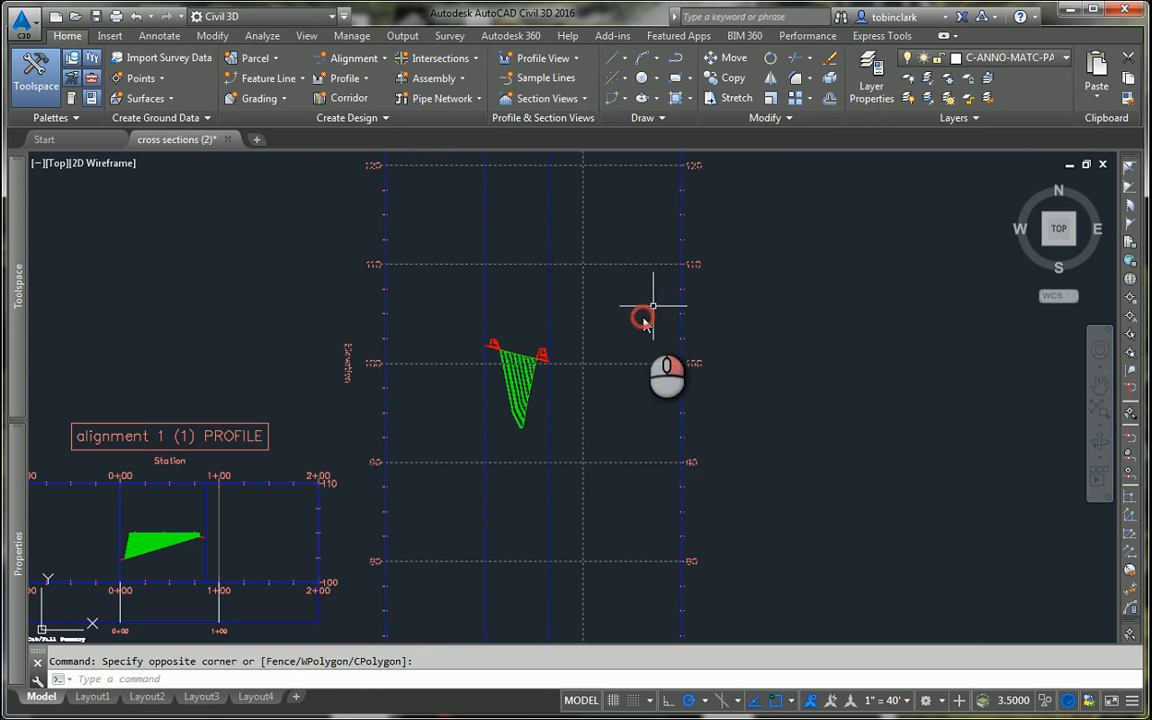
right_click(643, 318)
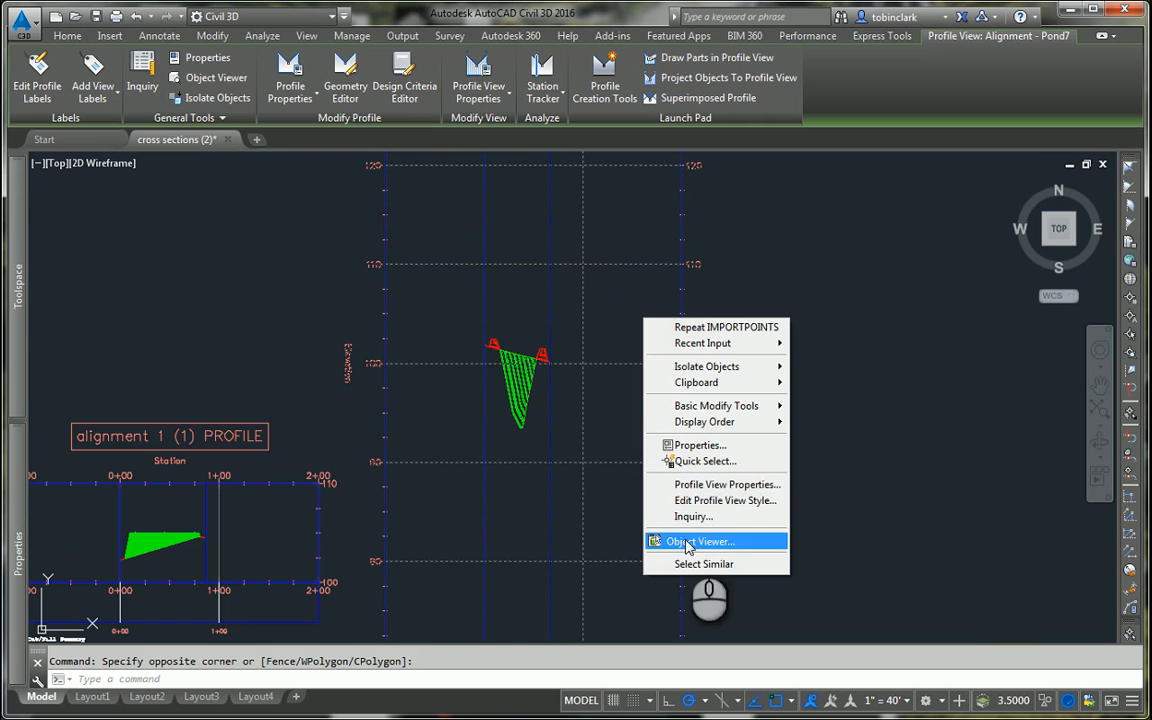
click(708, 484)
click(585, 317)
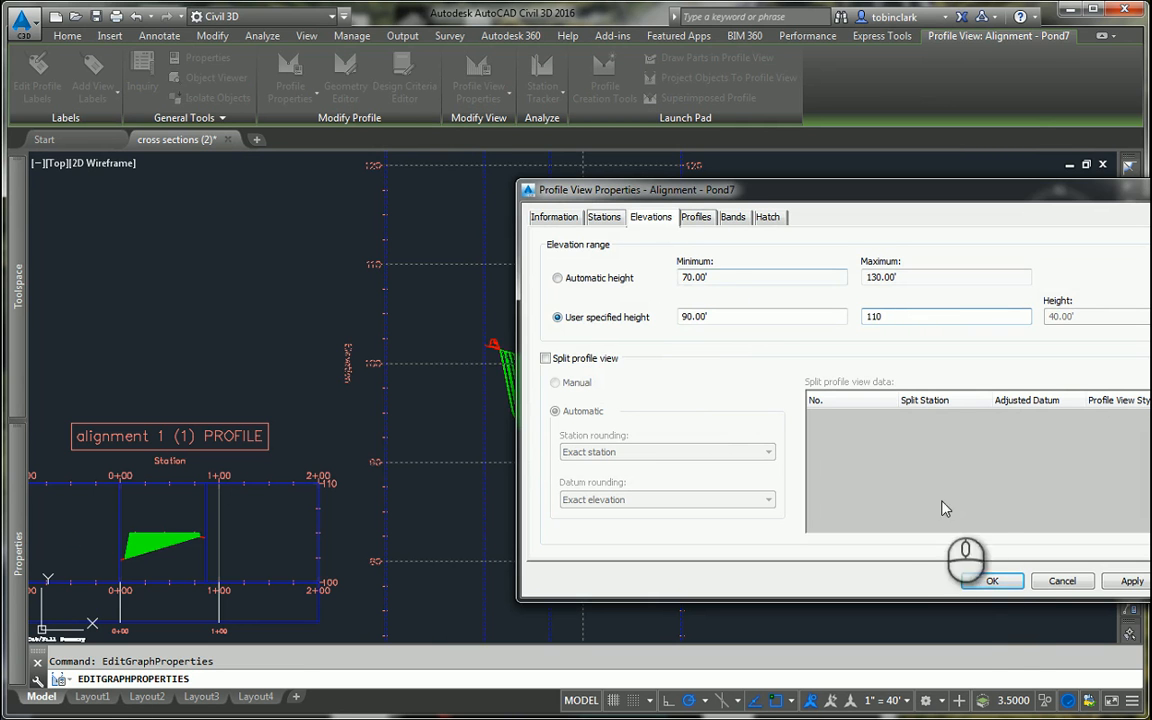
click(990, 581)
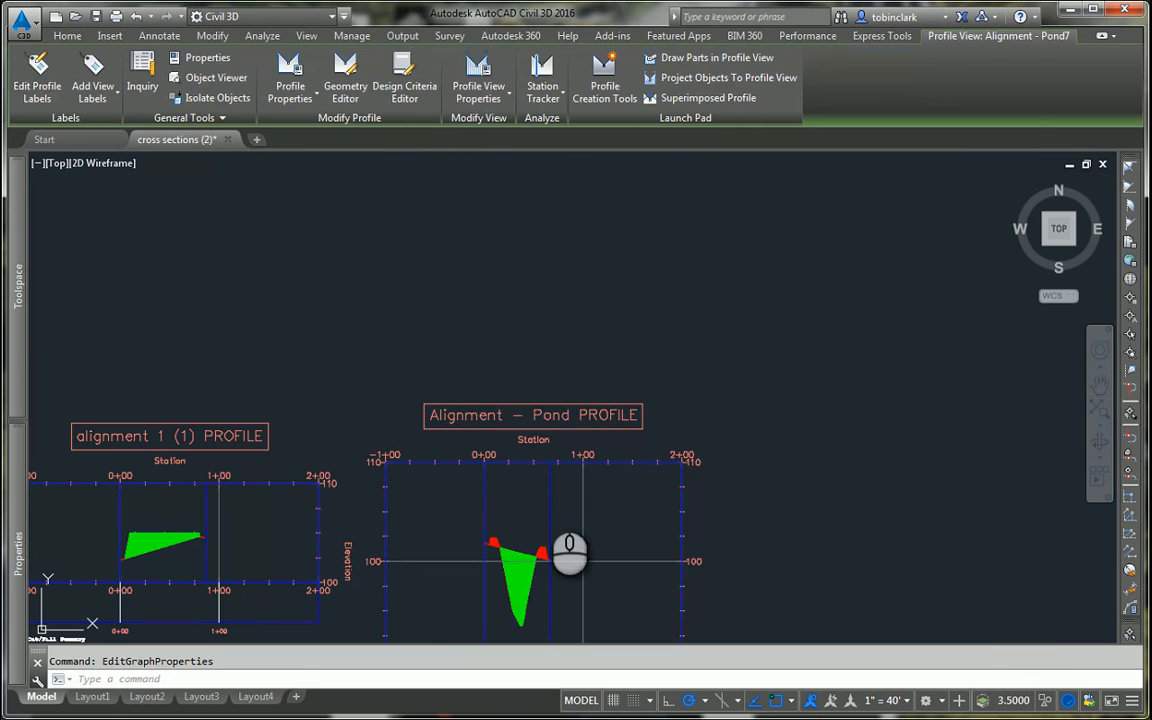
Step: Select the circular pond's grading in plan and open the Grading Volume Tools for it
middle_drag(543, 481, 584, 292)
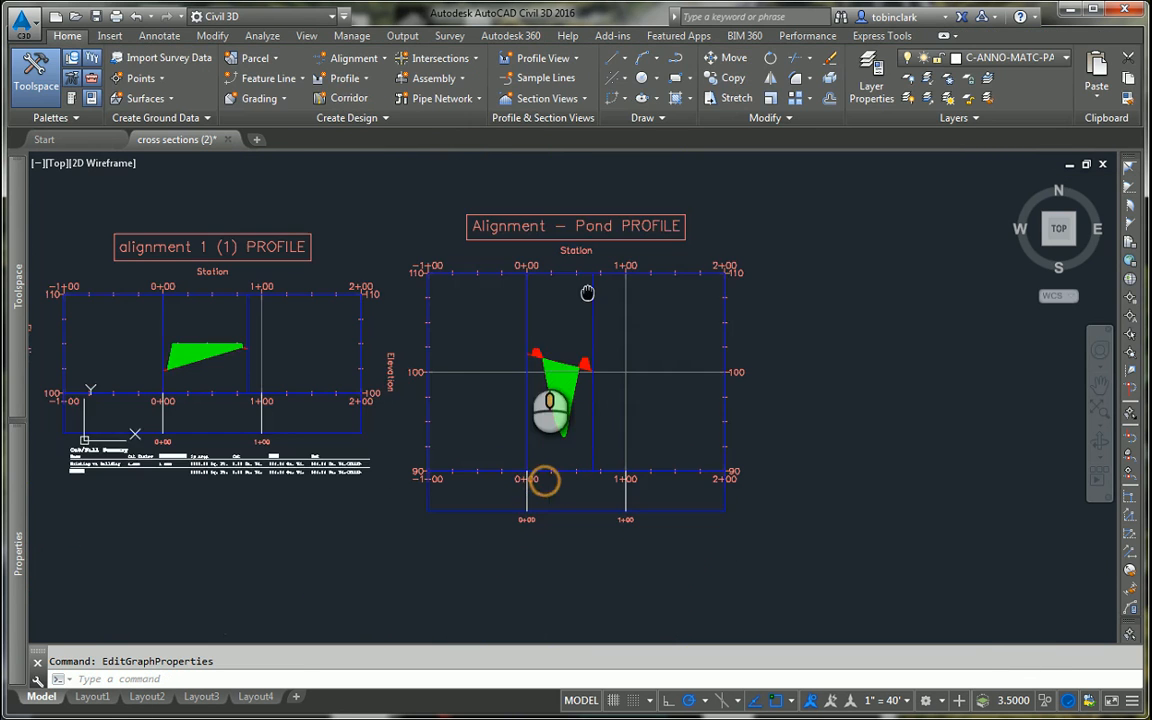
middle_drag(422, 370, 452, 335)
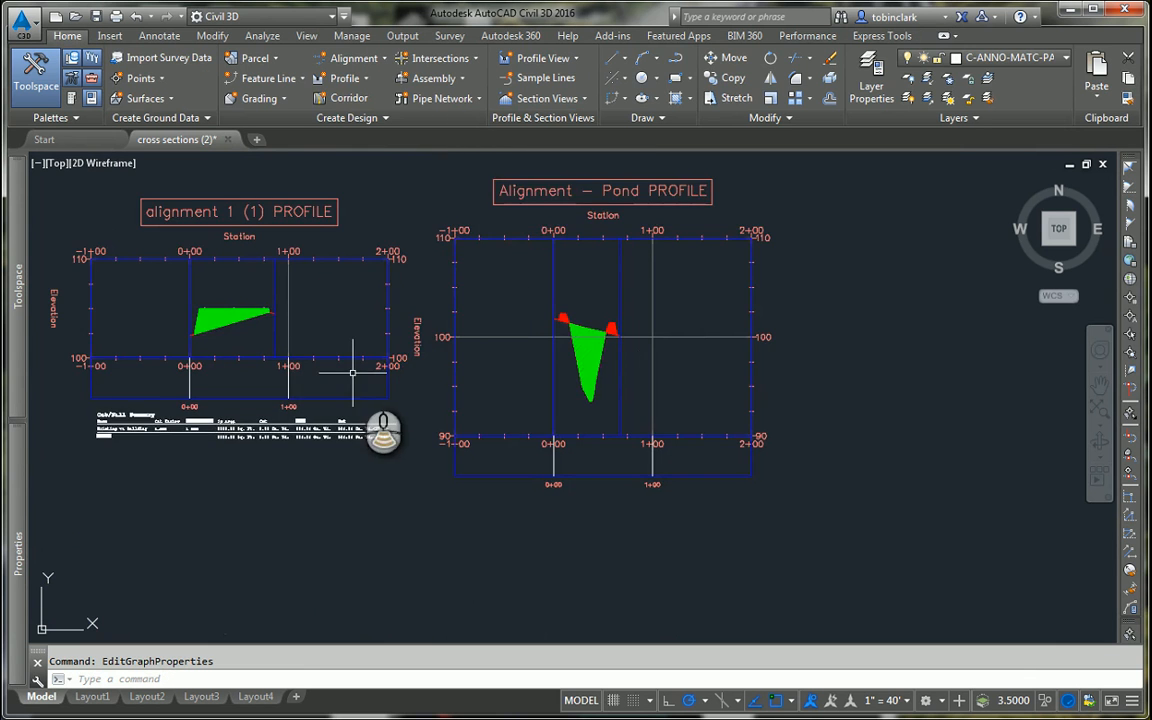
scroll(450, 385, down, 8)
middle_drag(496, 388, 700, 358)
scroll(338, 400, up, 7)
scroll(550, 316, up, 2)
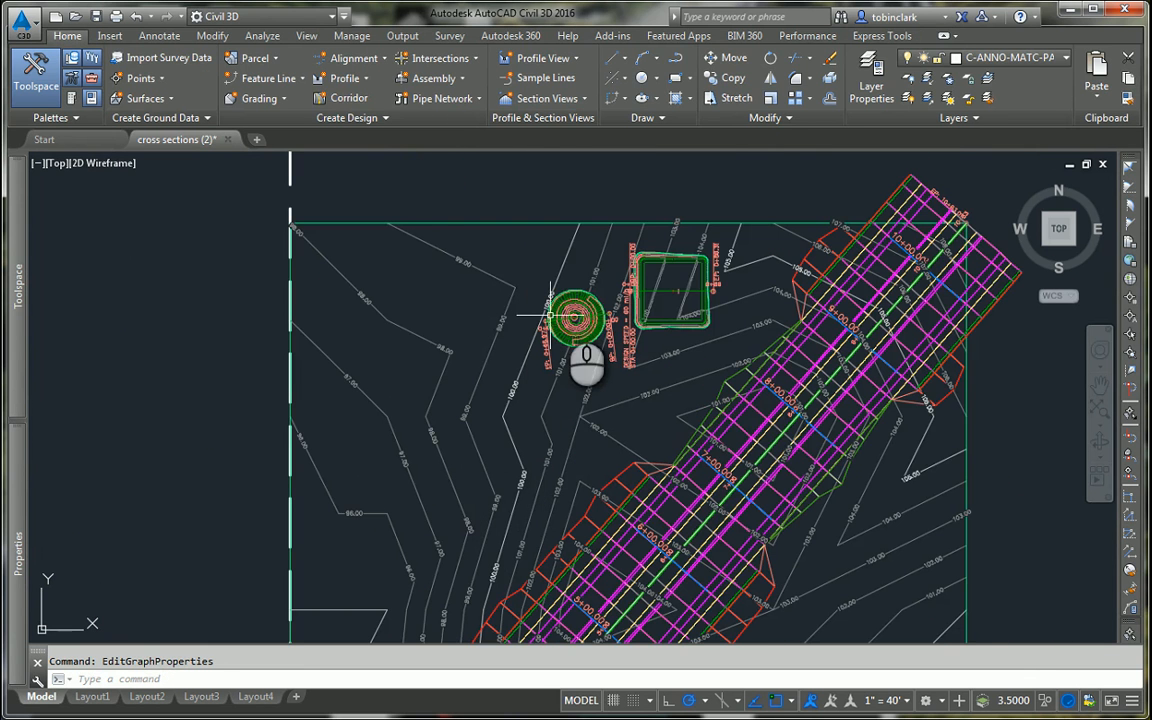
click(570, 297)
scroll(570, 297, up, 4)
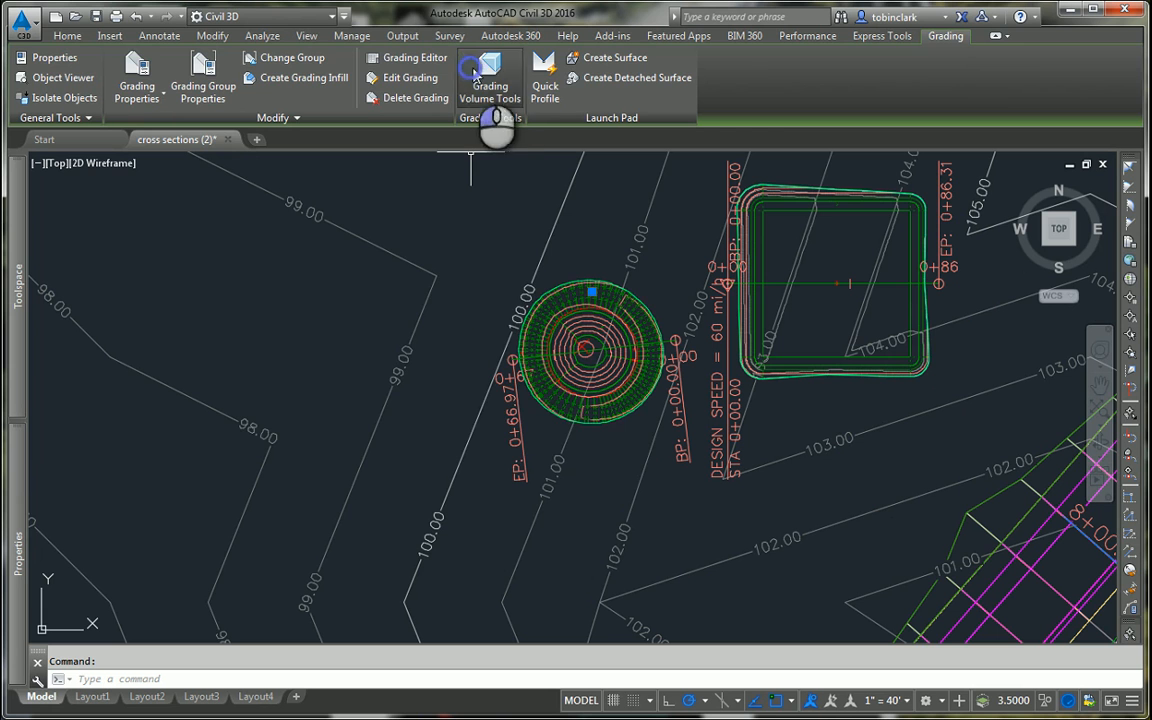
click(490, 80)
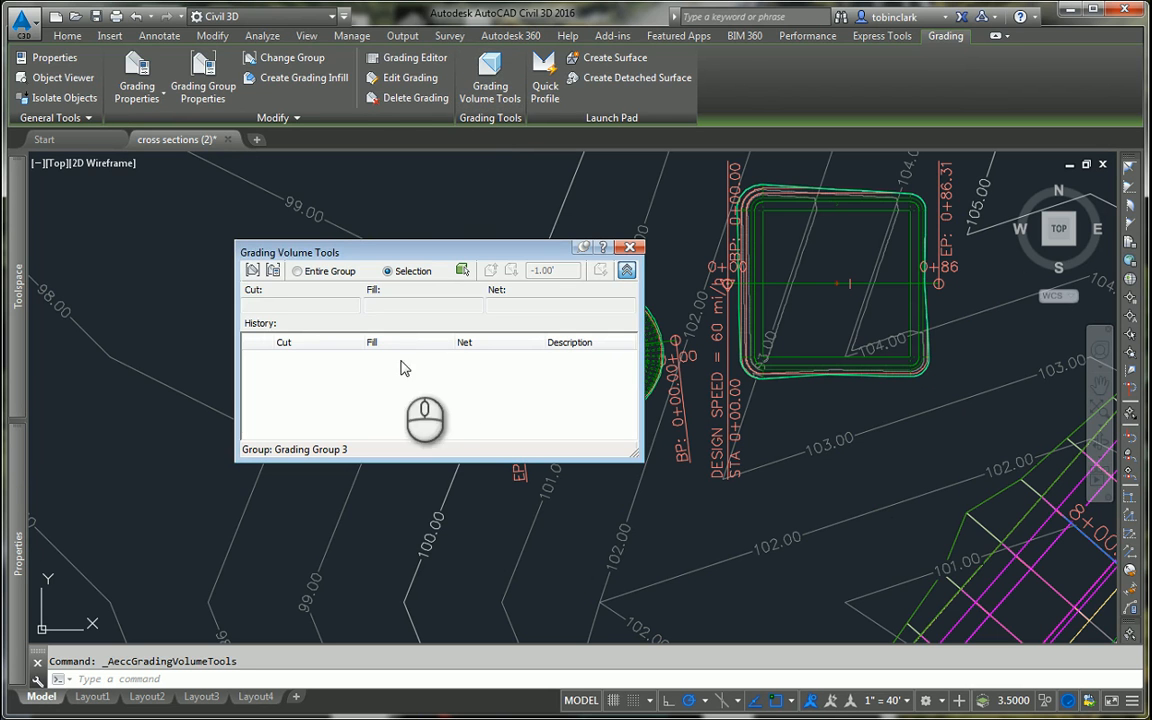
Step: Review Grading Group 3's properties, checking its volume base surface and its cut, fill and net volumes
click(253, 270)
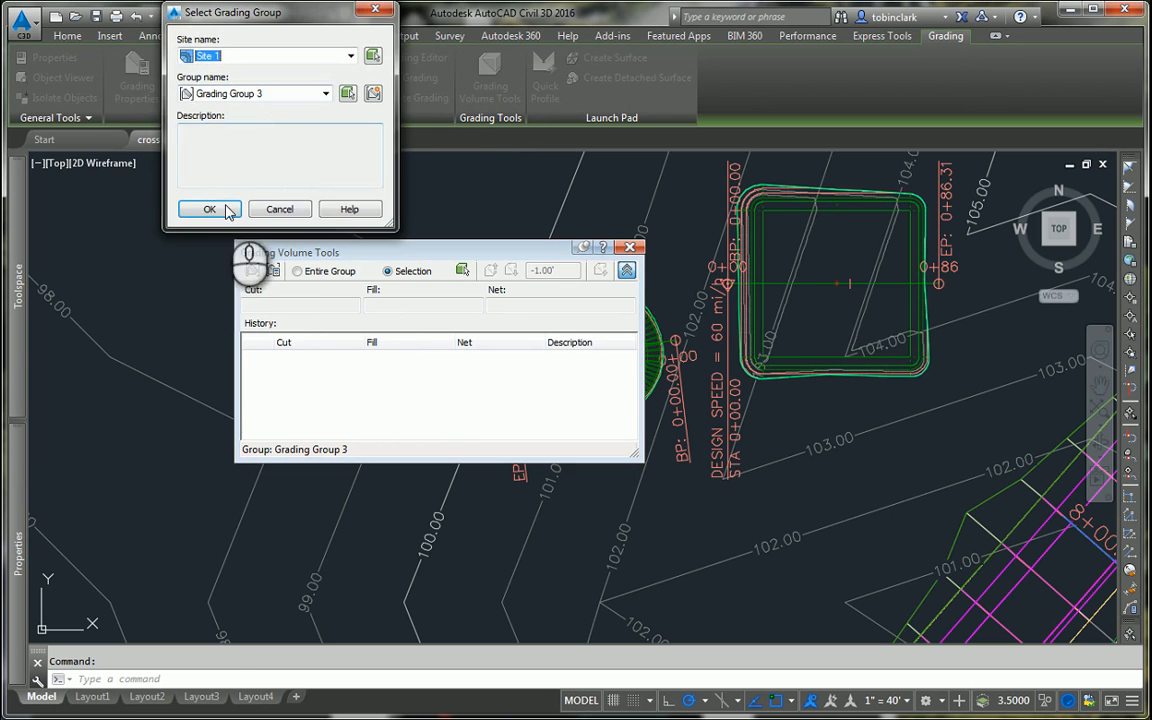
click(228, 210)
click(272, 270)
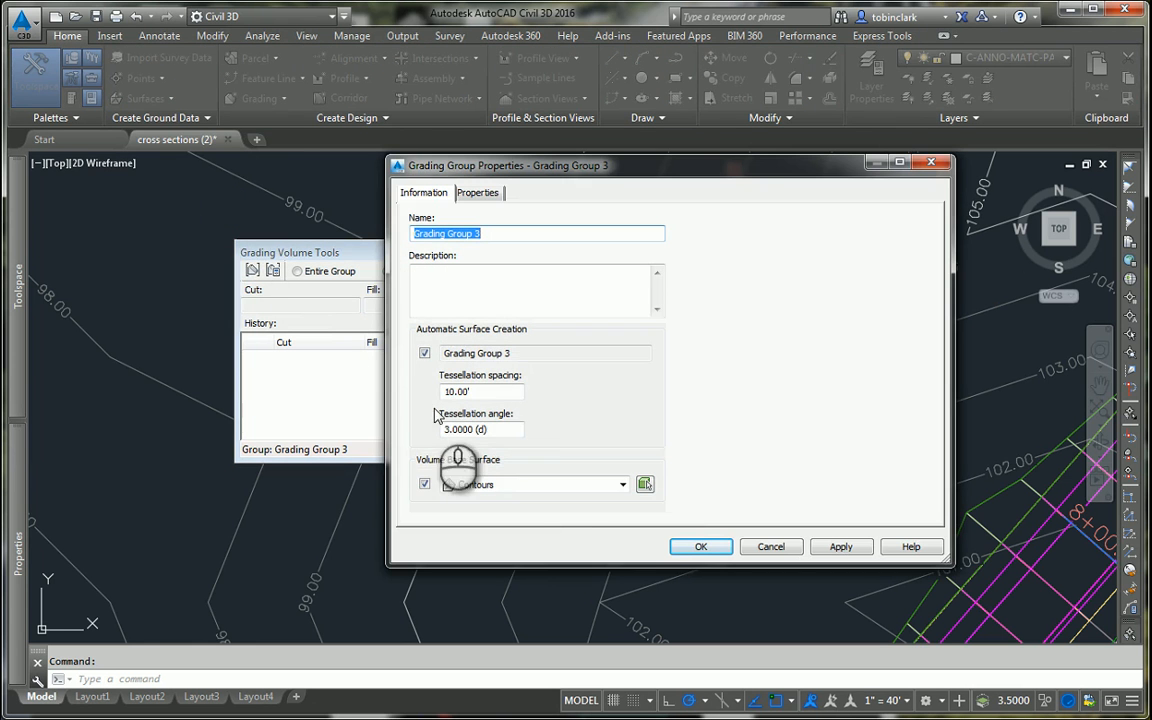
click(699, 544)
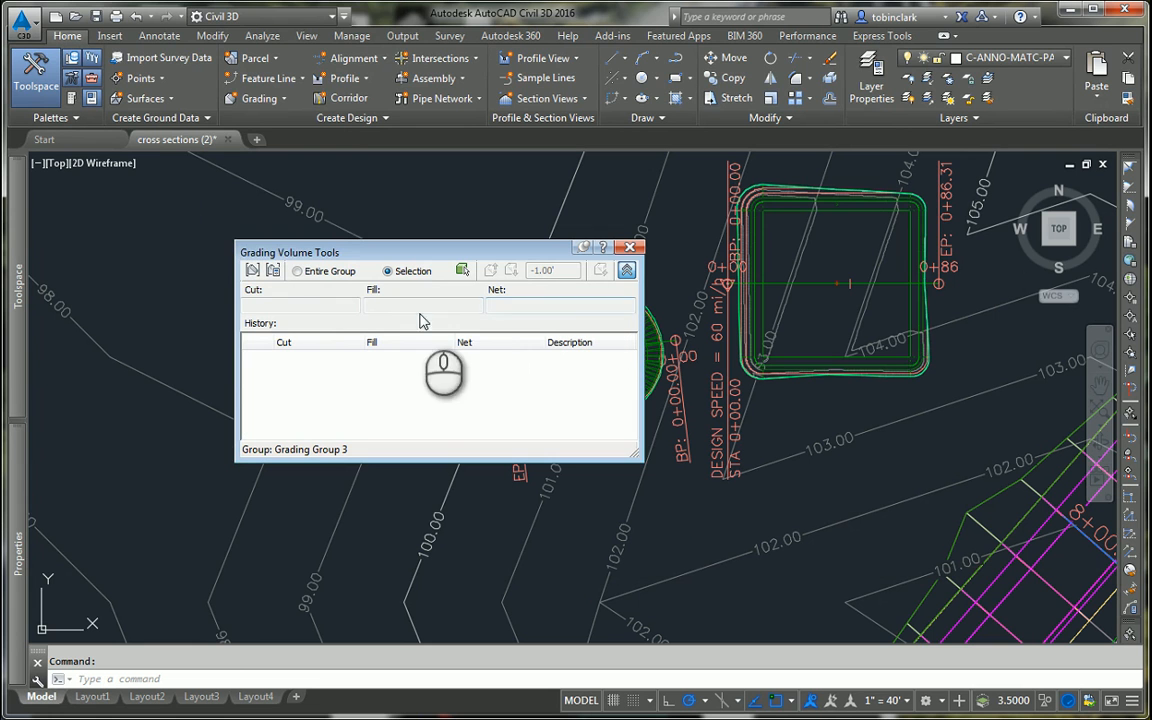
click(252, 270)
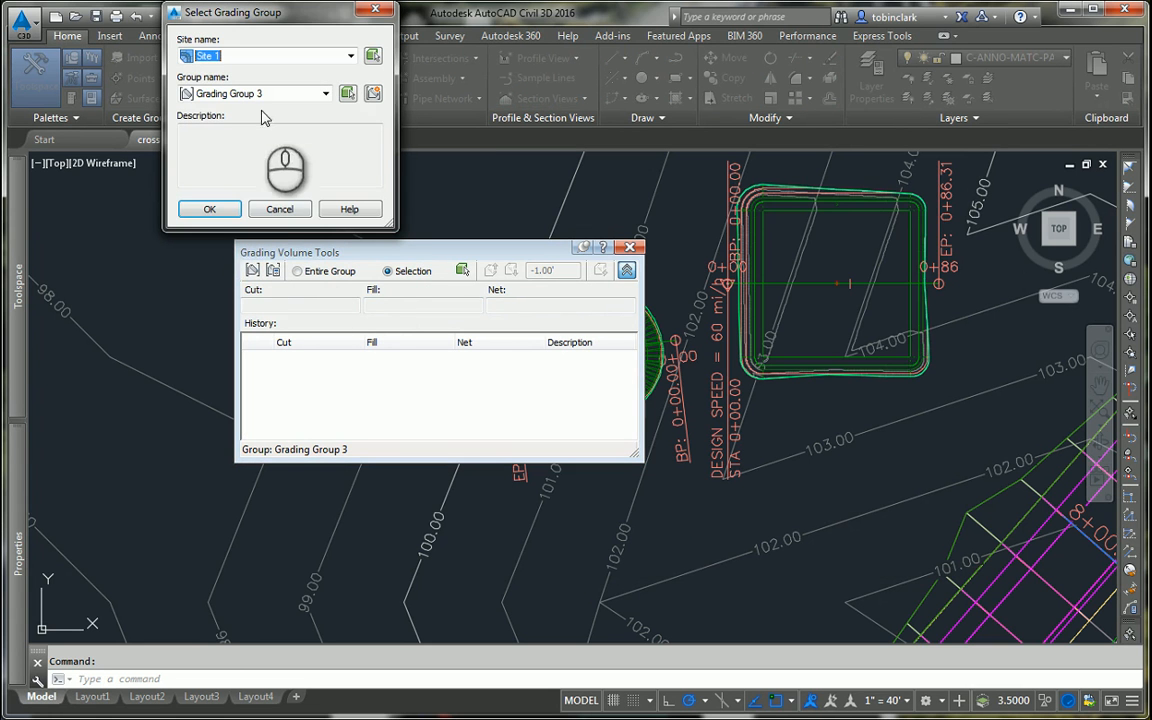
click(210, 209)
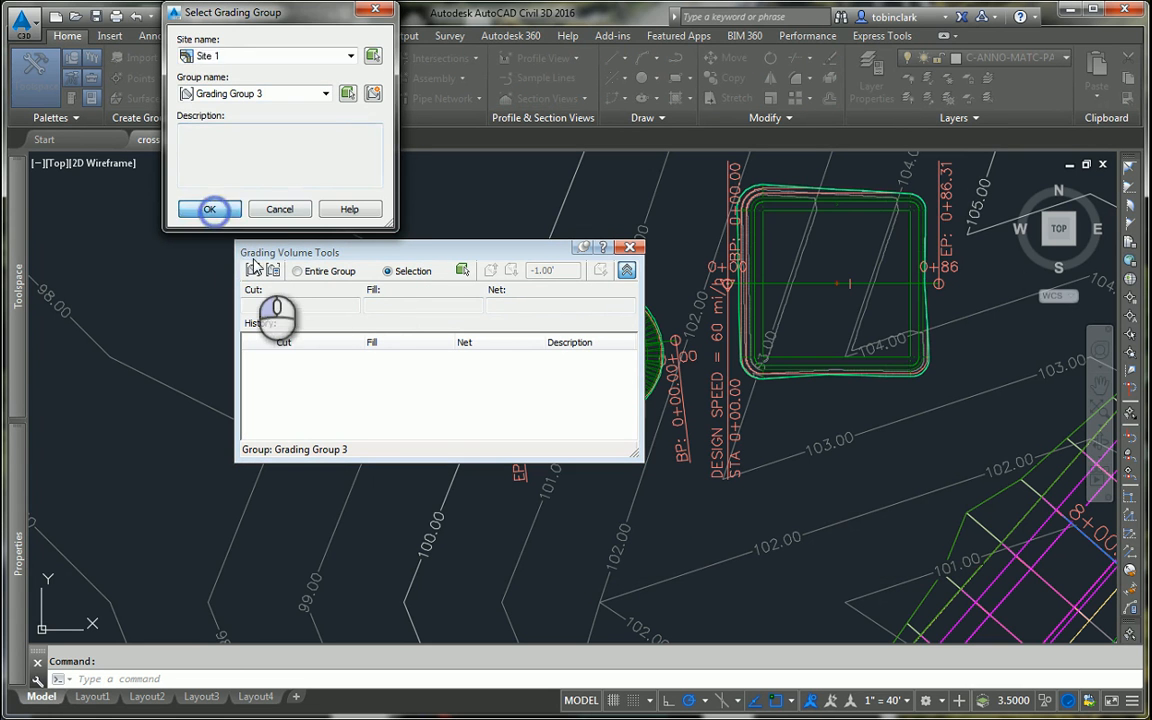
click(273, 270)
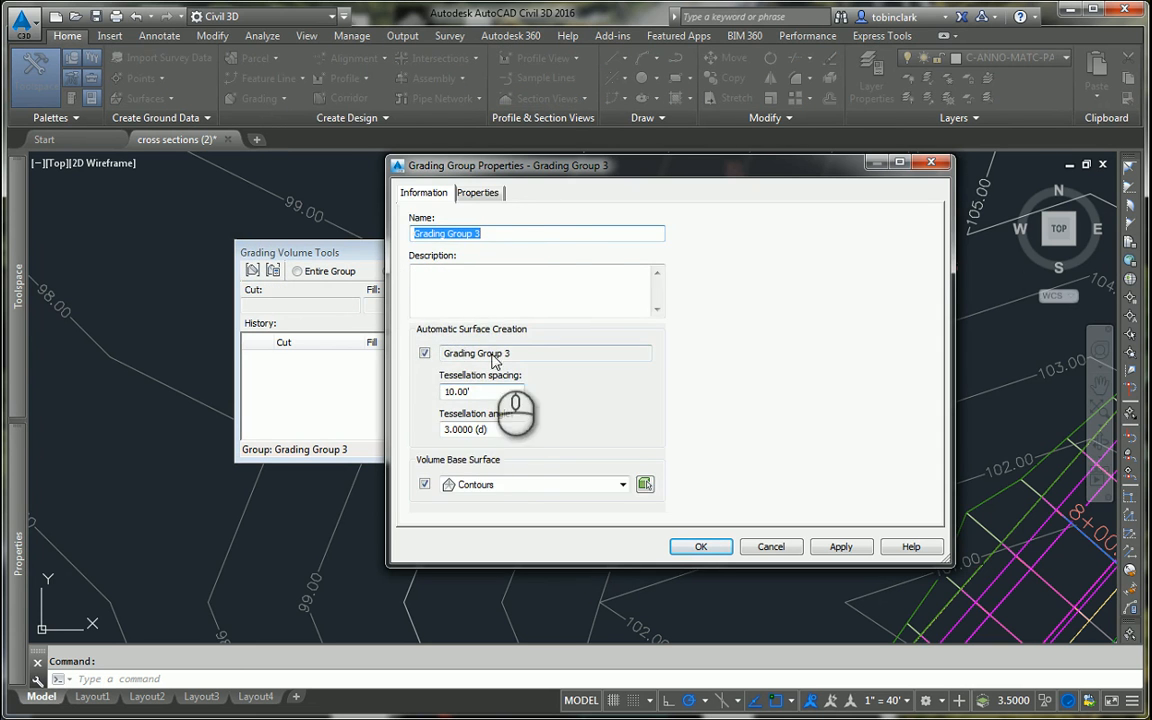
click(478, 192)
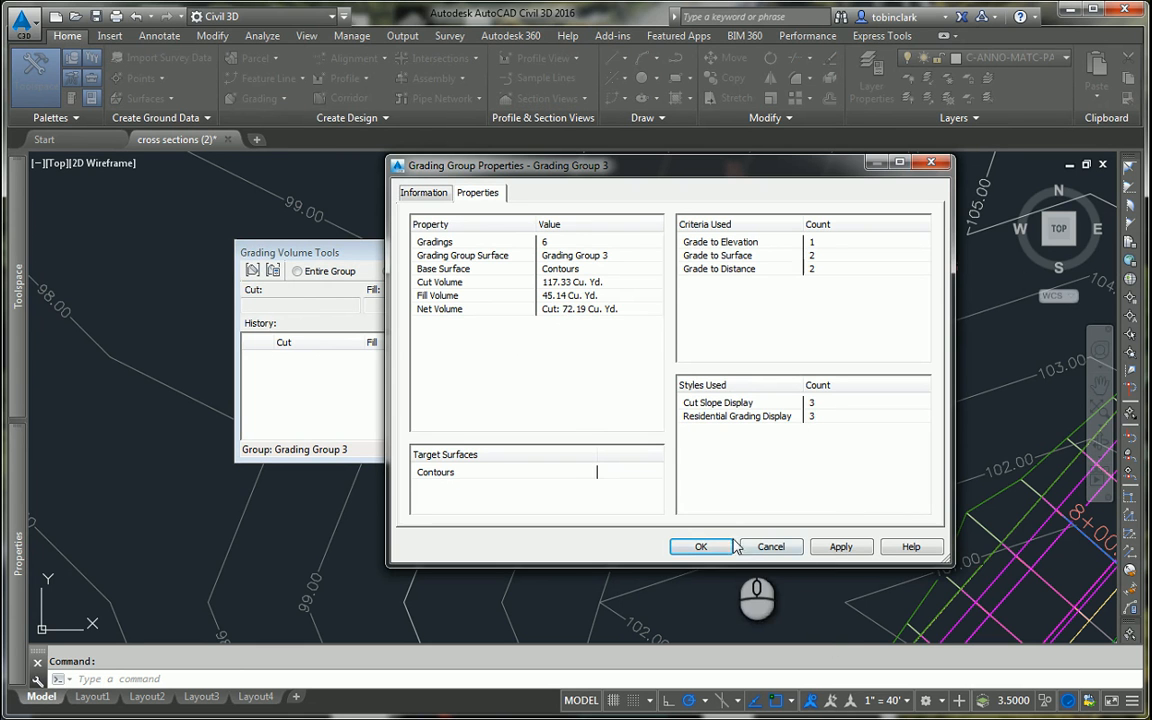
click(701, 547)
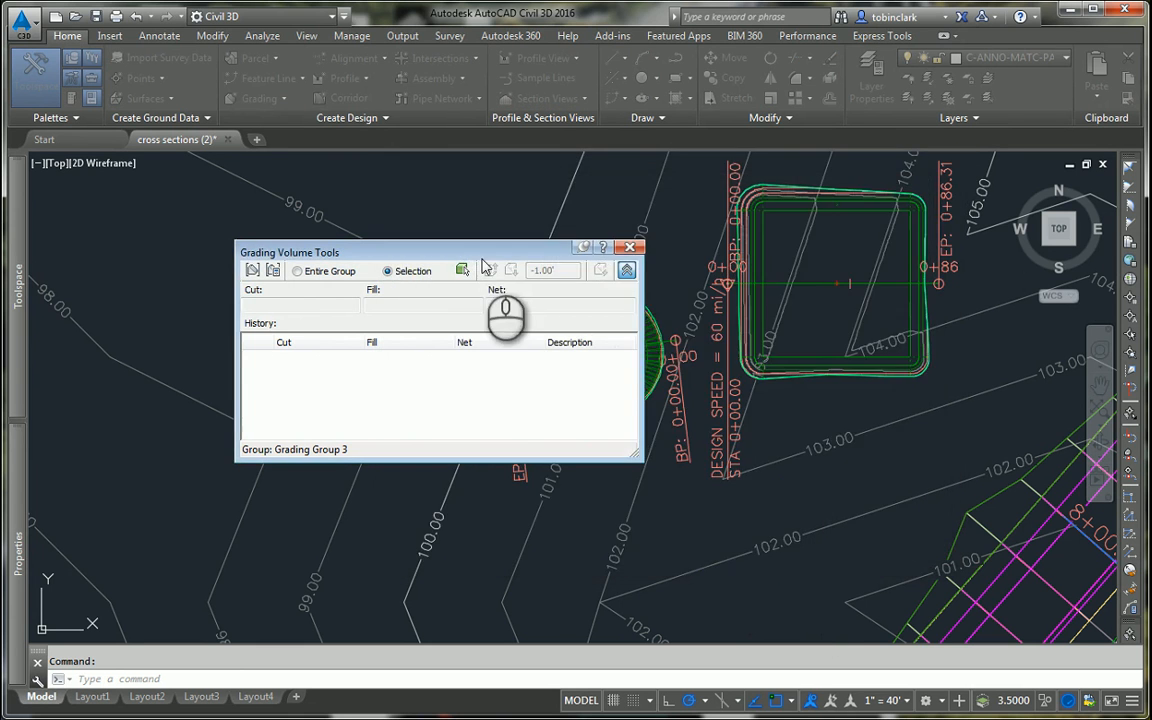
Step: Close the Grading Volume Tools, return to the profile views and open the Volumes Dashboard
scroll(740, 330, down, 10)
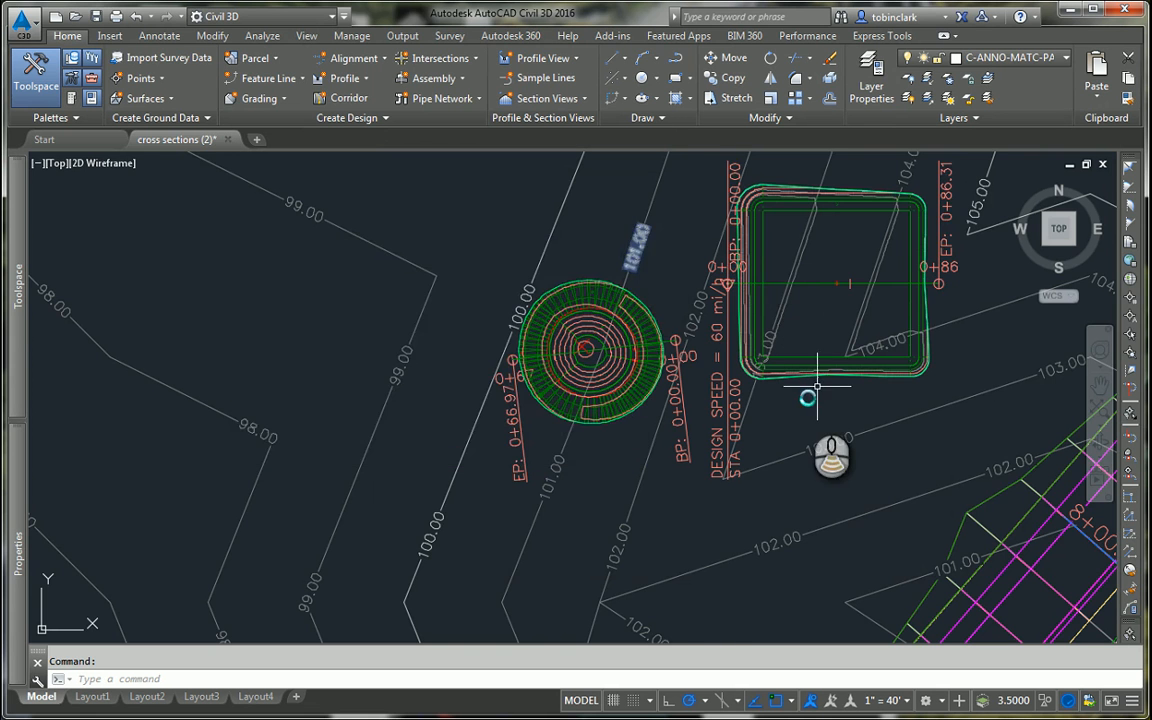
scroll(759, 381, up, 4)
scroll(462, 405, up, 8)
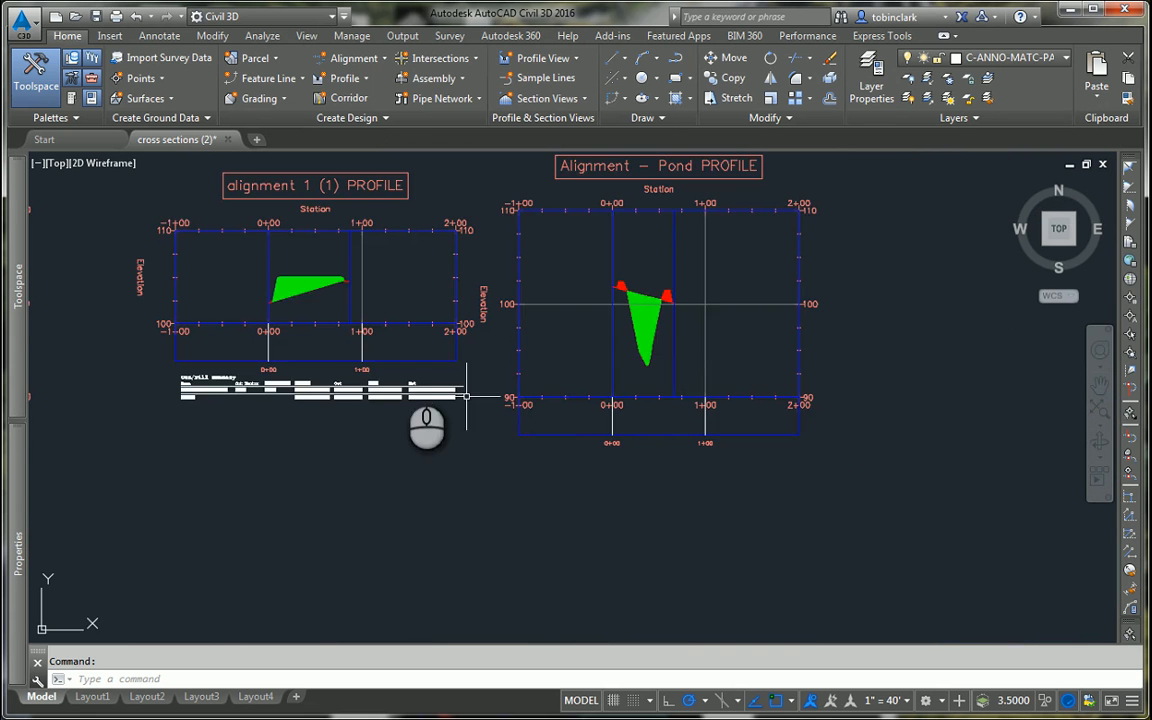
scroll(462, 405, down, 8)
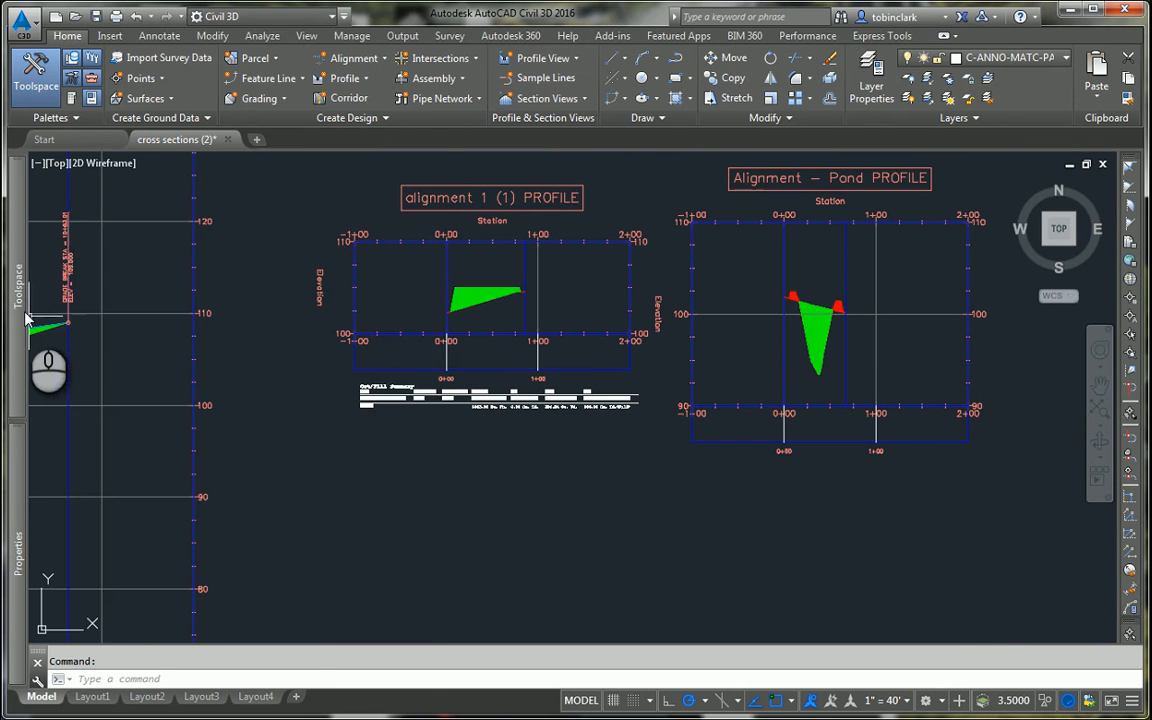
mouse_move(22, 279)
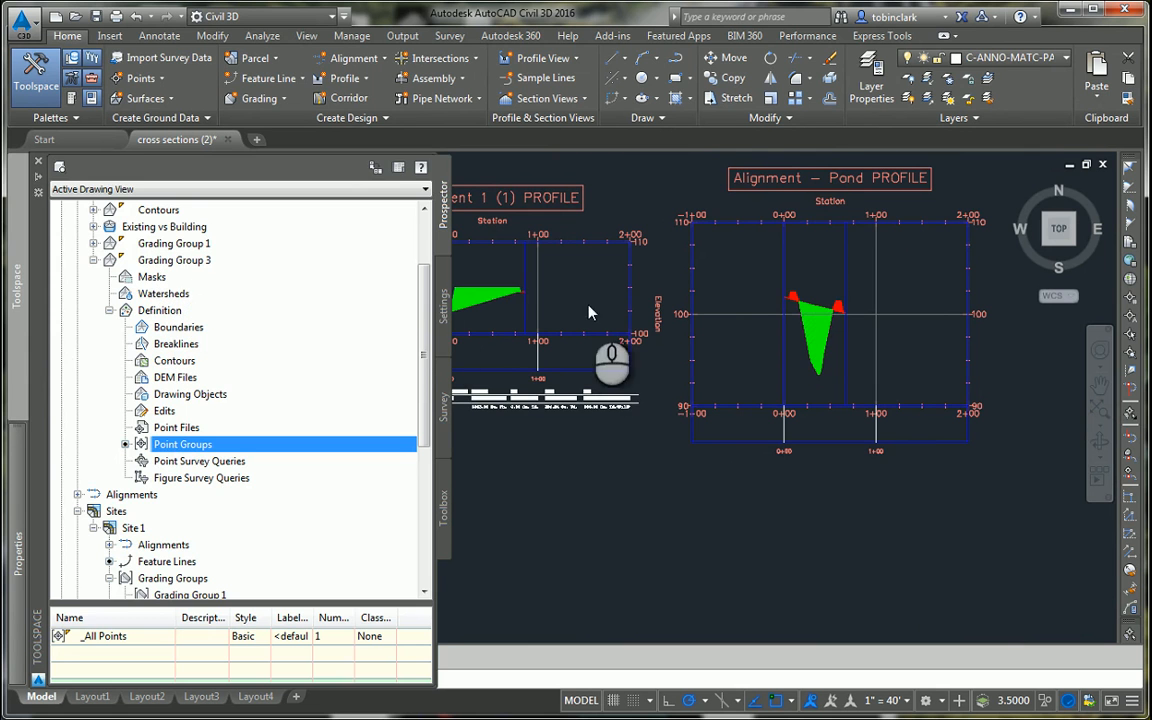
scroll(637, 376, down, 3)
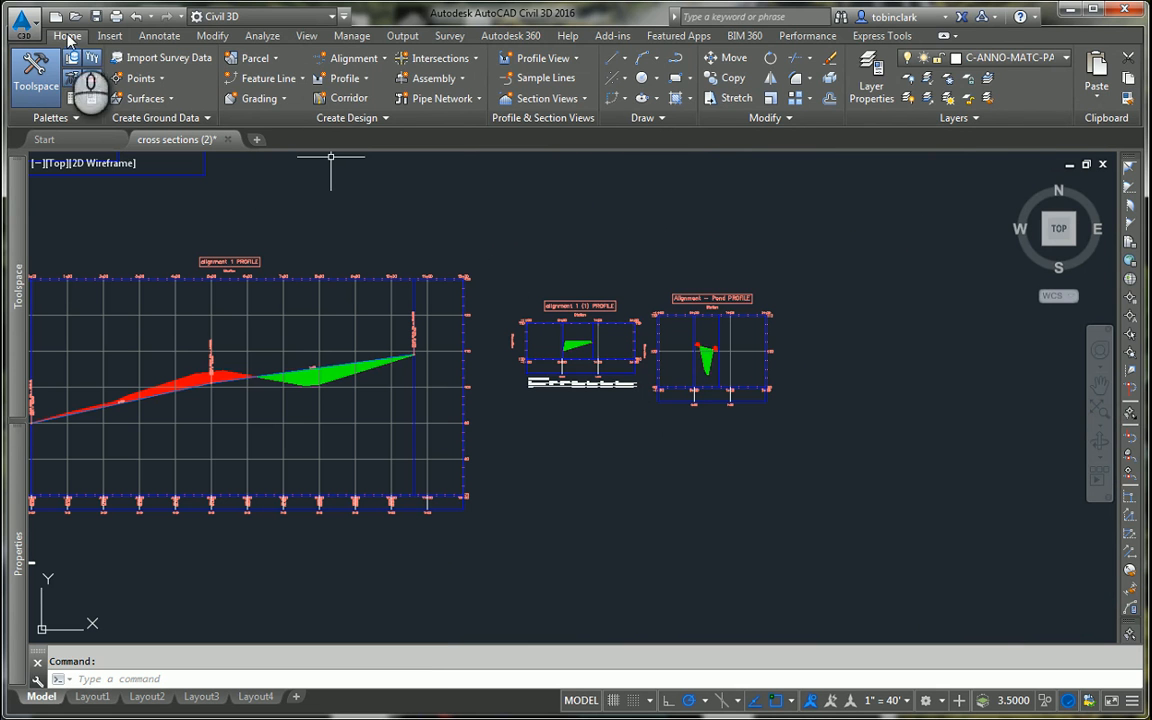
click(261, 36)
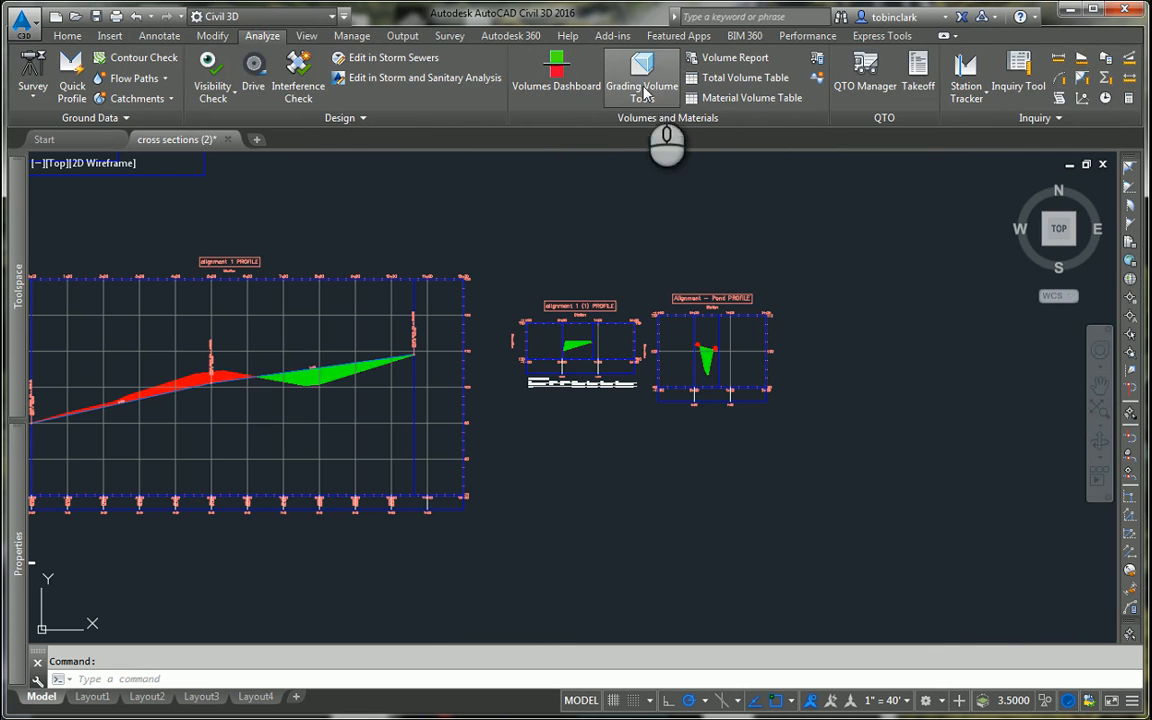
click(610, 88)
click(375, 12)
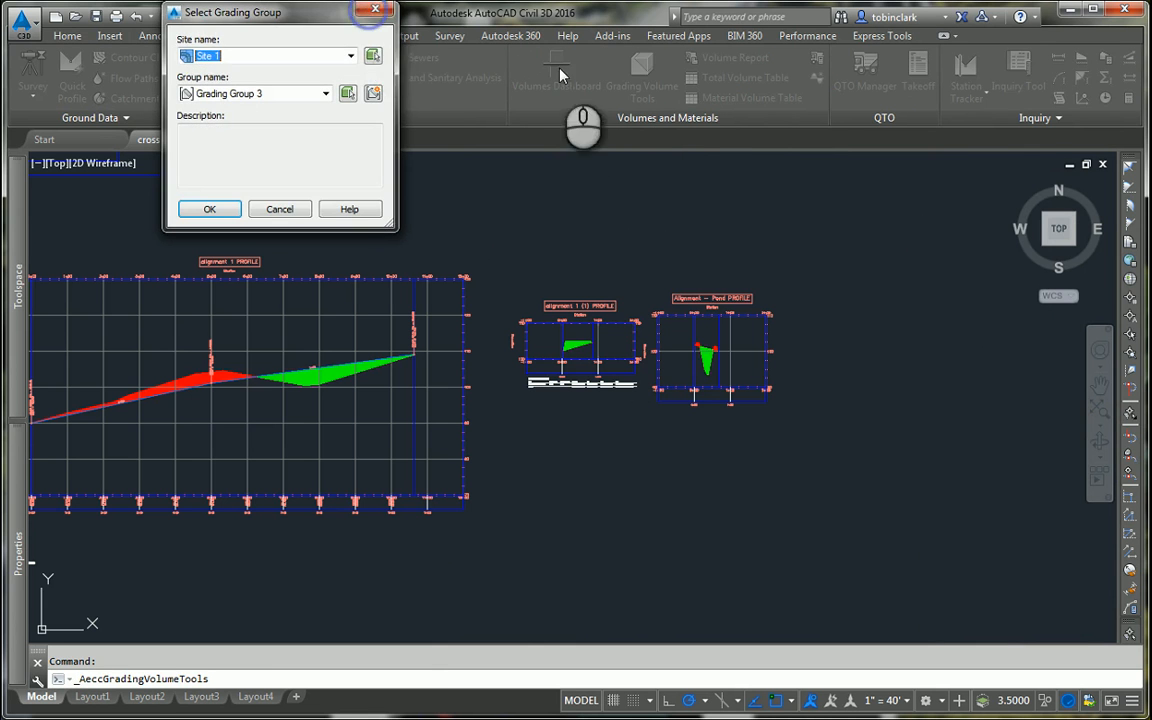
click(535, 75)
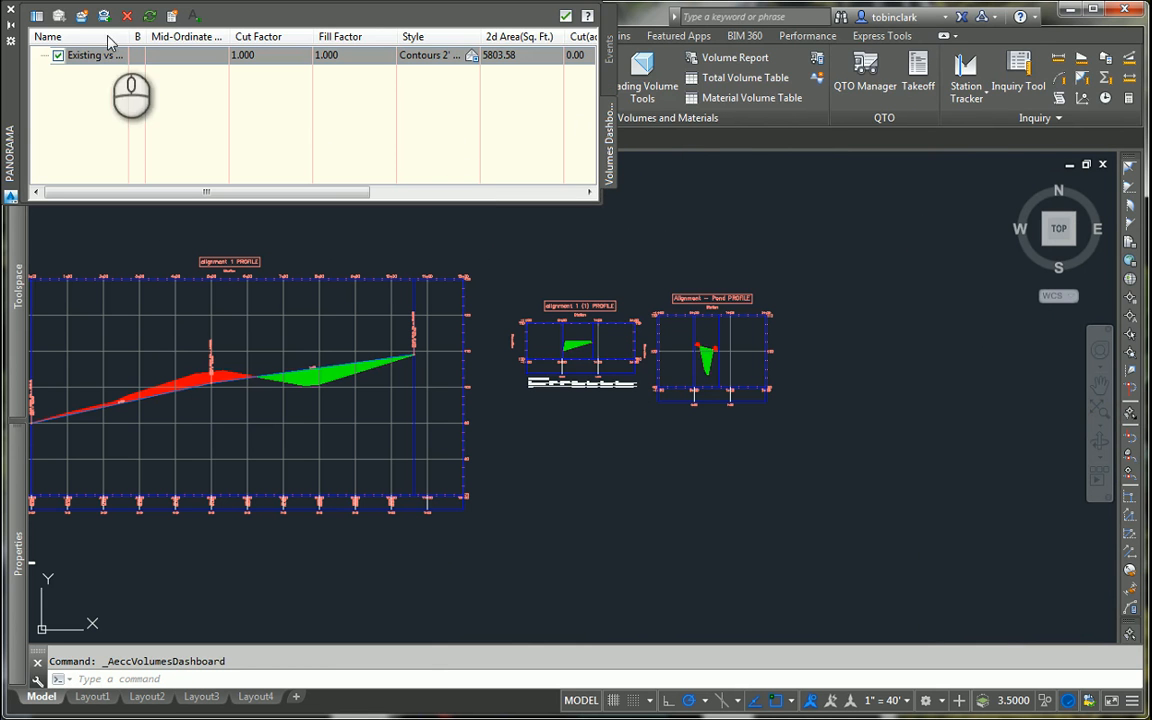
Step: Create a TIN volume surface with Contours as the base surface and Grading Group 3 as the comparison surface
click(81, 16)
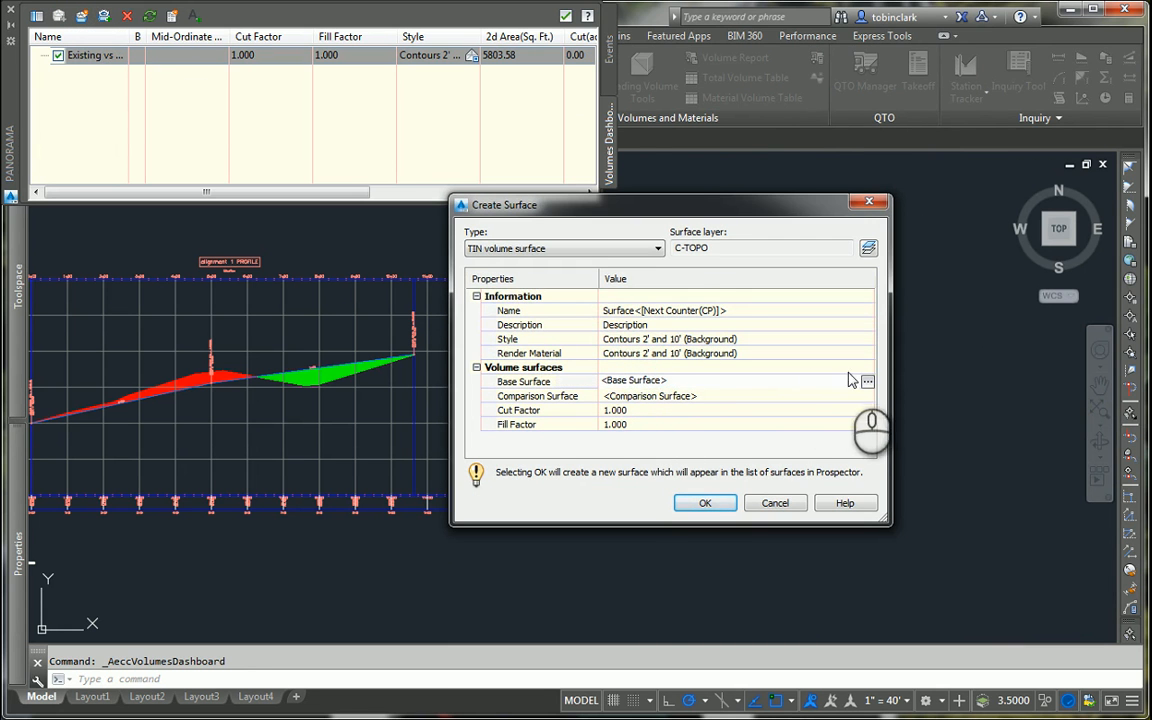
click(863, 381)
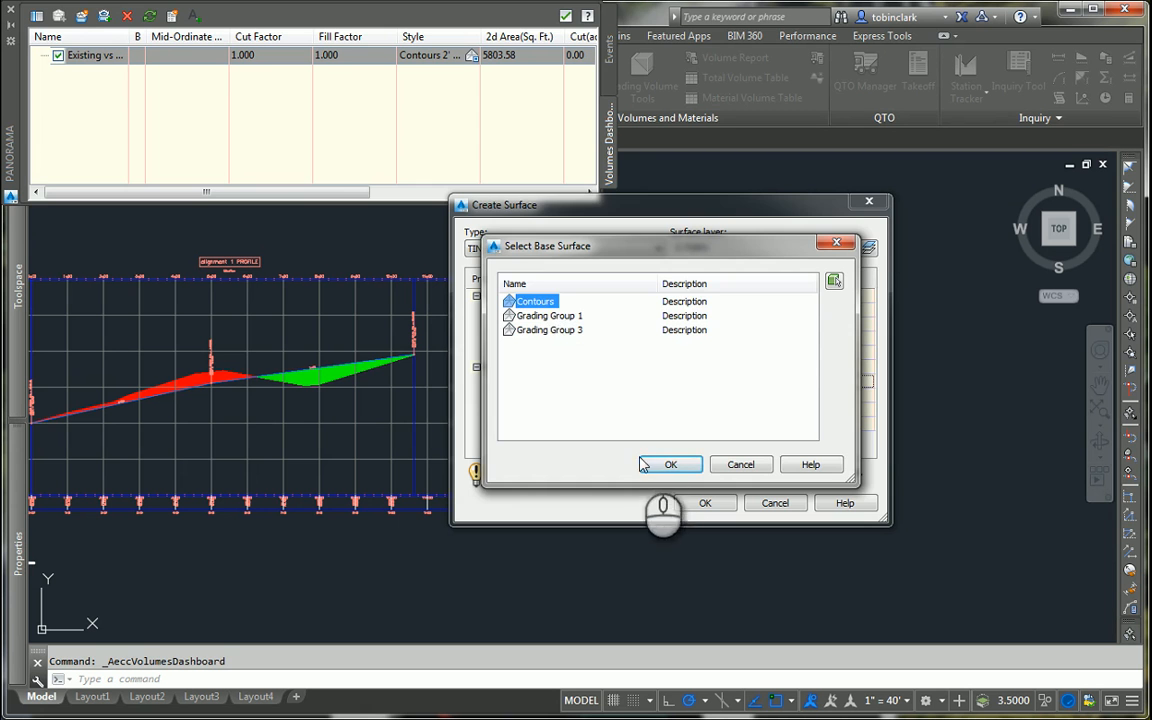
click(668, 464)
click(694, 388)
click(738, 390)
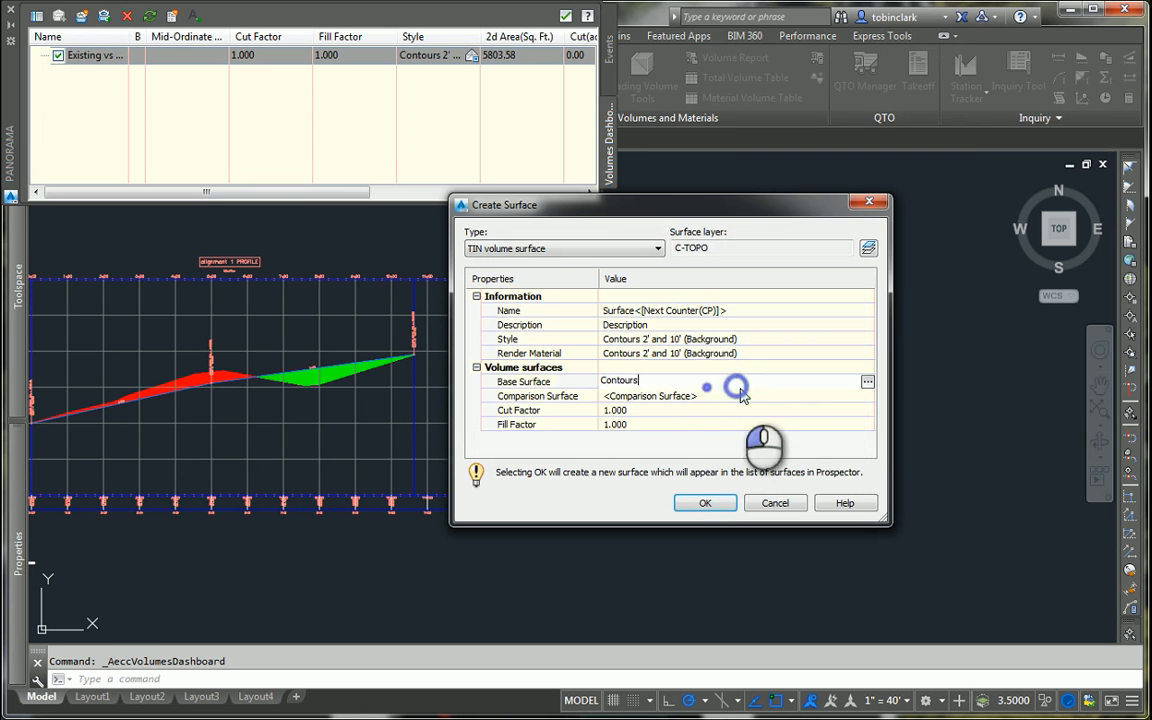
click(850, 396)
click(867, 396)
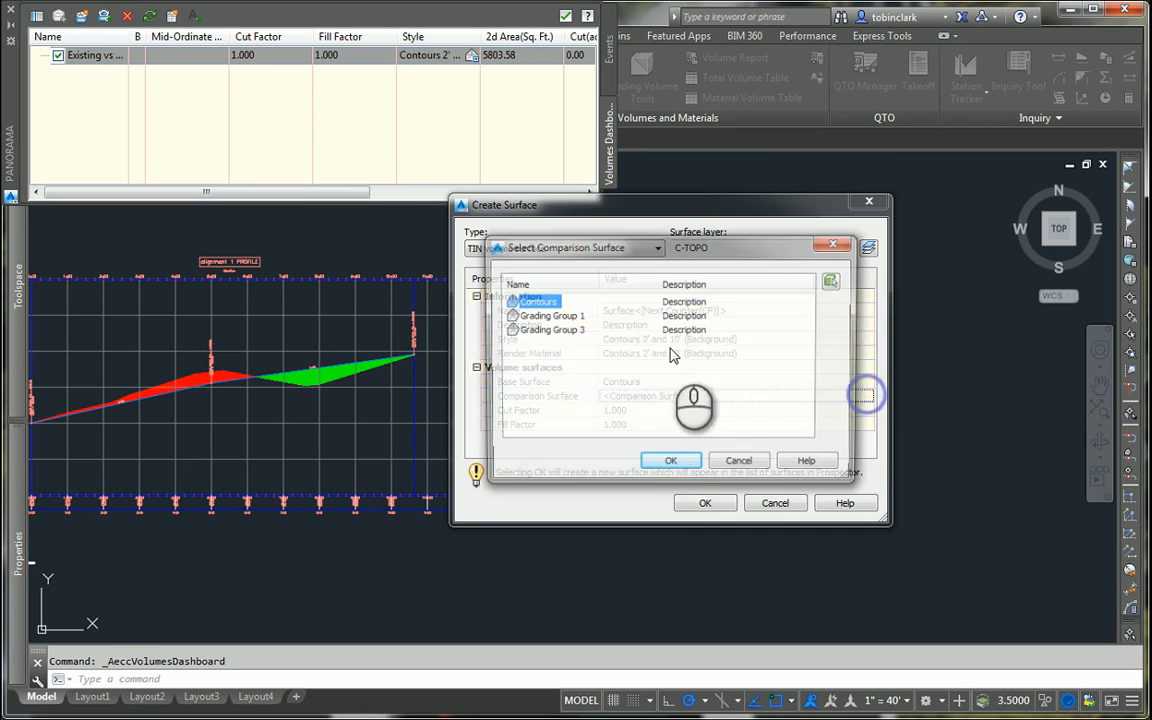
click(555, 331)
click(670, 466)
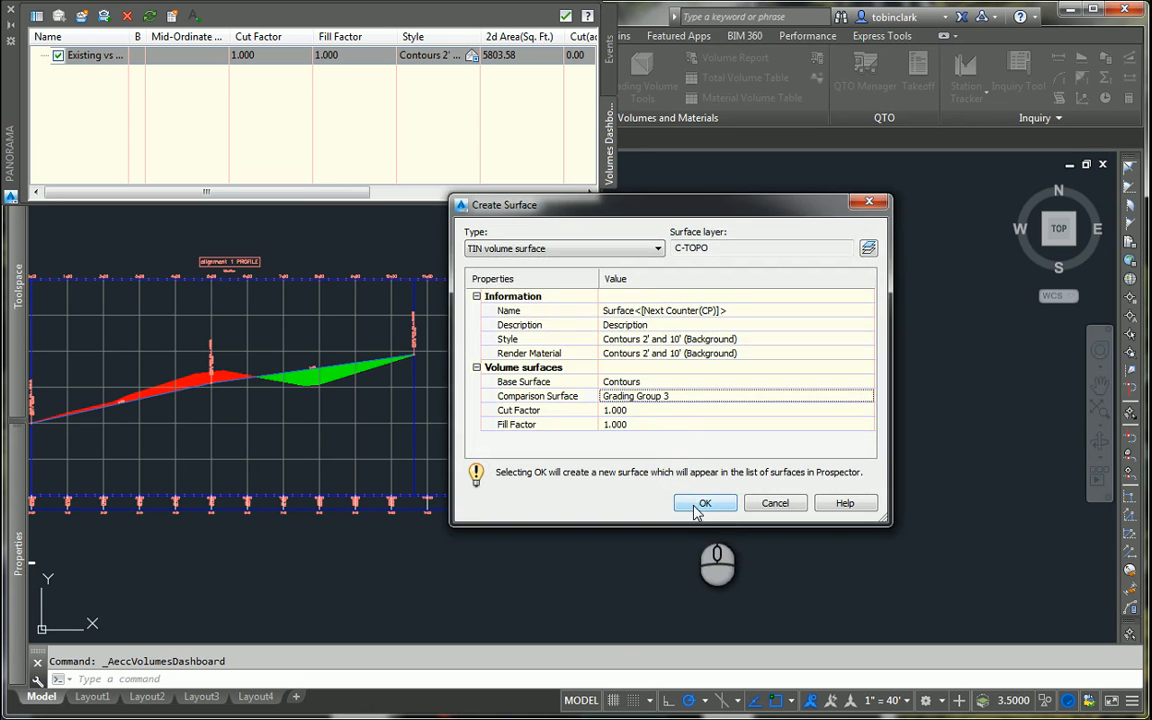
click(705, 502)
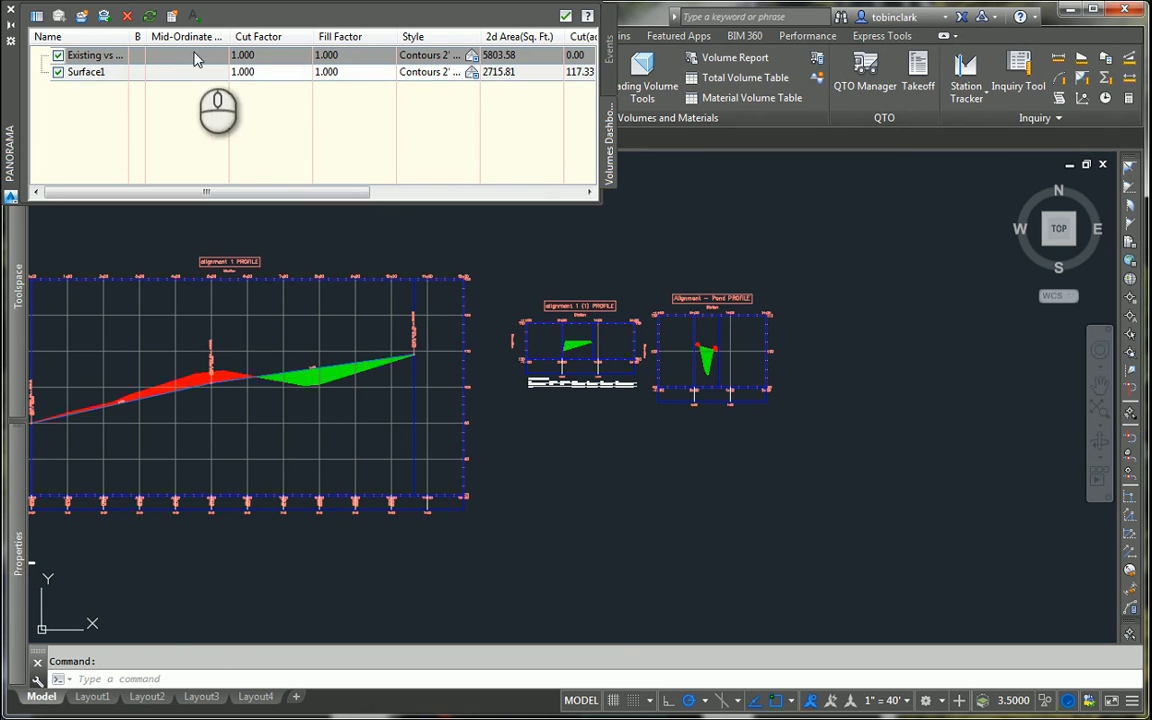
Step: Check the new volume surface's cut and fill figures and insert a Cut/Fill Summary below the Alignment - Pond profile view
click(145, 72)
drag(265, 191, 472, 192)
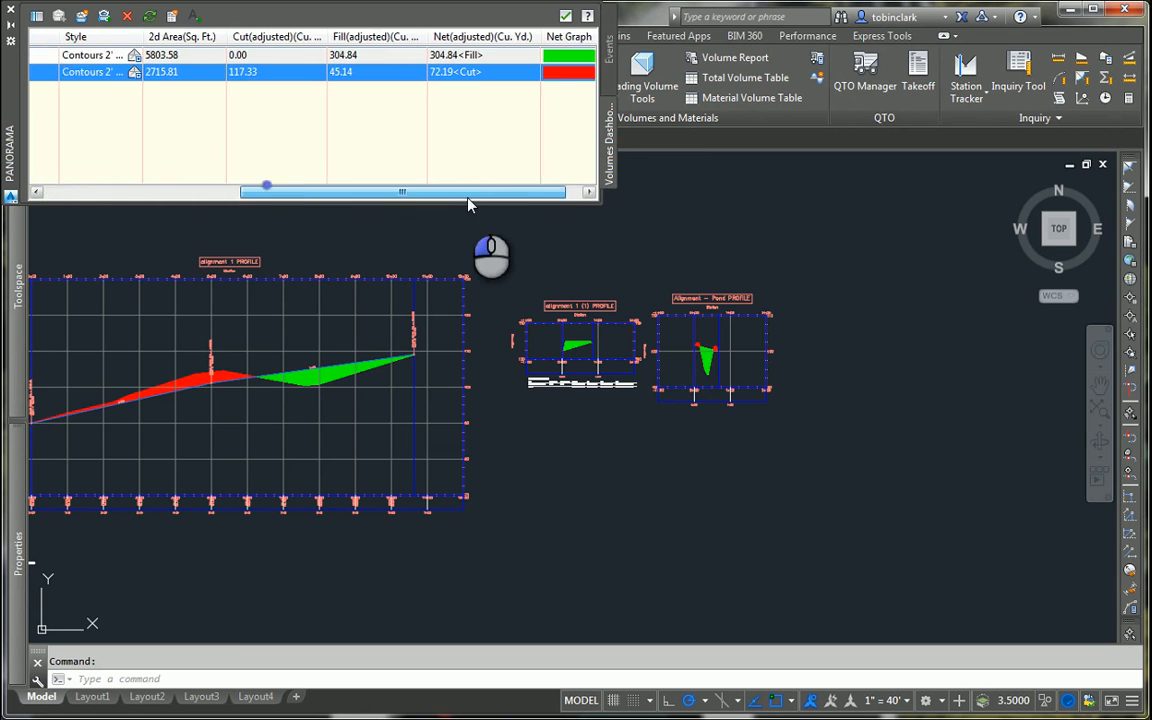
click(195, 15)
scroll(626, 425, up, 5)
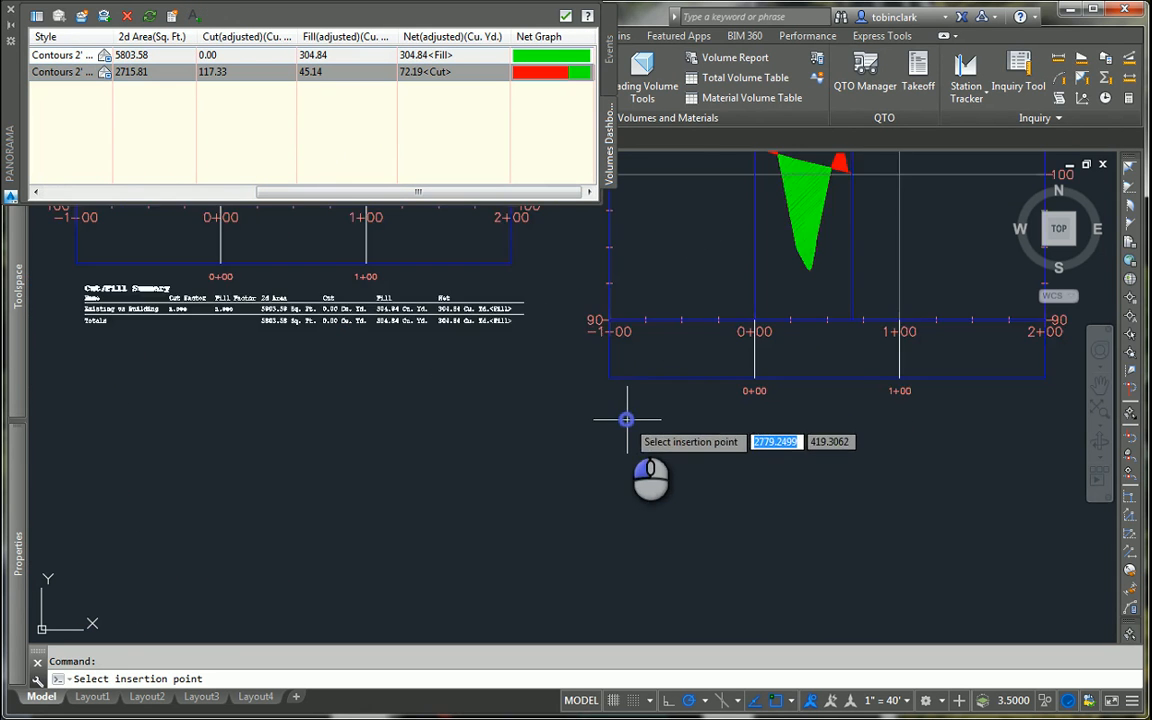
click(626, 420)
Step: Scale the new Cut/Fill Summary table by a factor of .1 about its upper-left insertion point
scroll(560, 440, down, 5)
scroll(430, 440, up, 4)
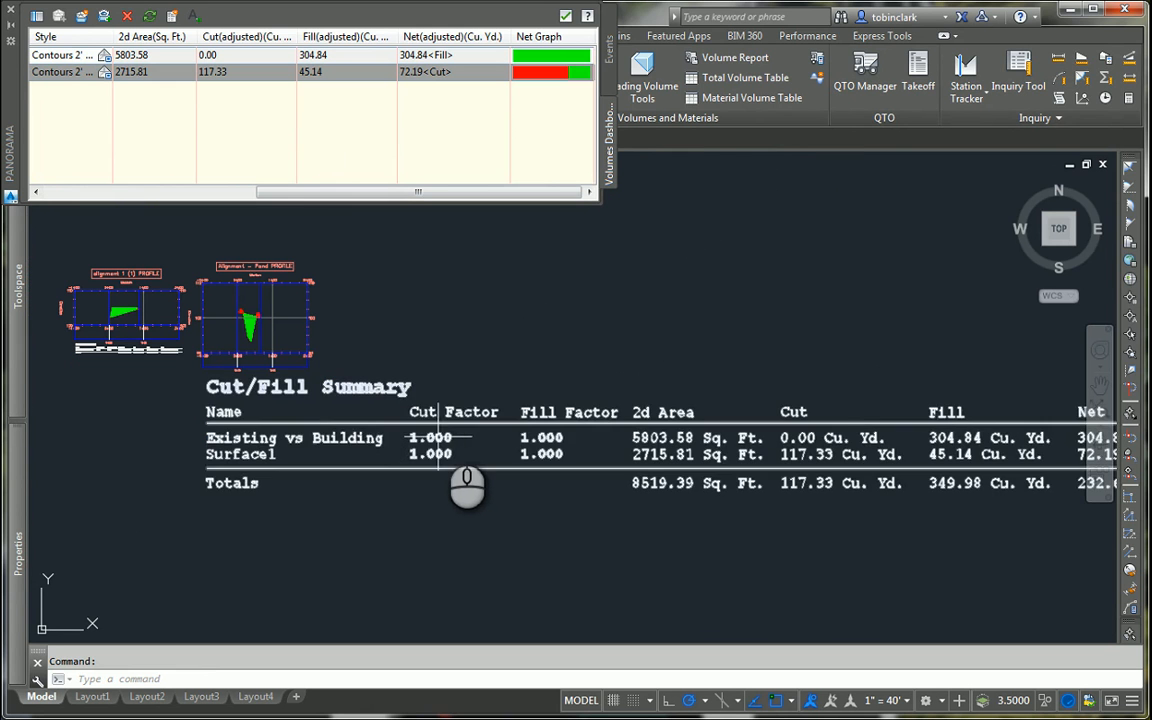
click(441, 424)
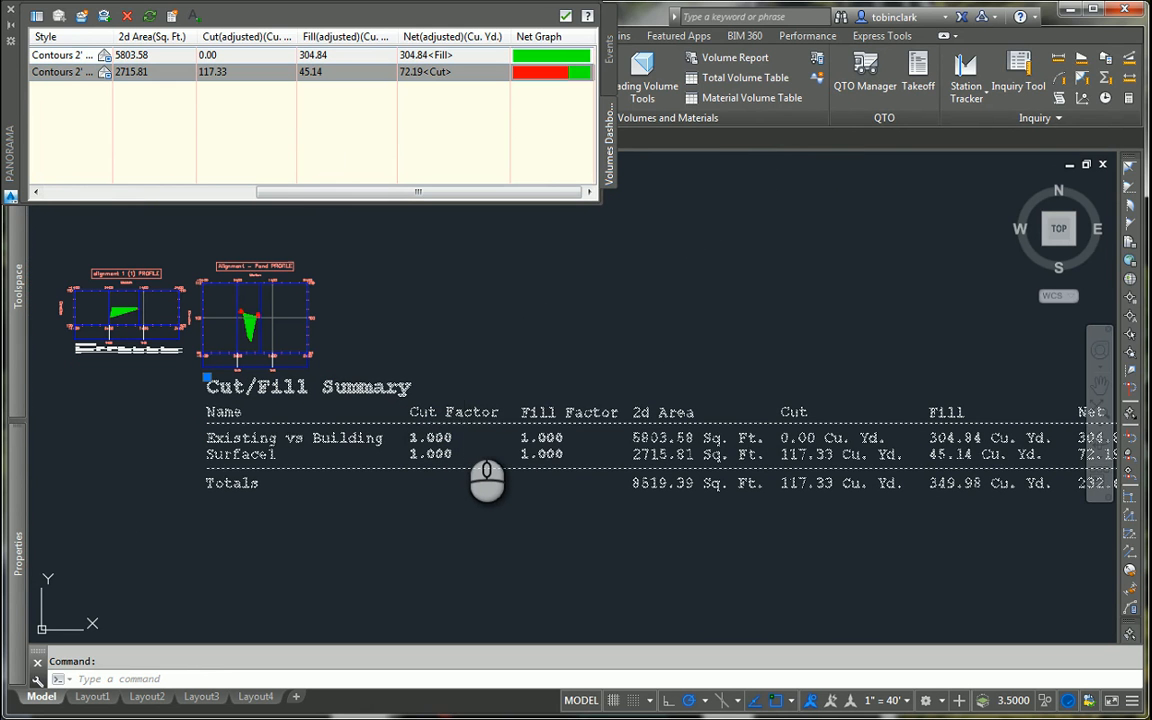
text(sc)
key(Return)
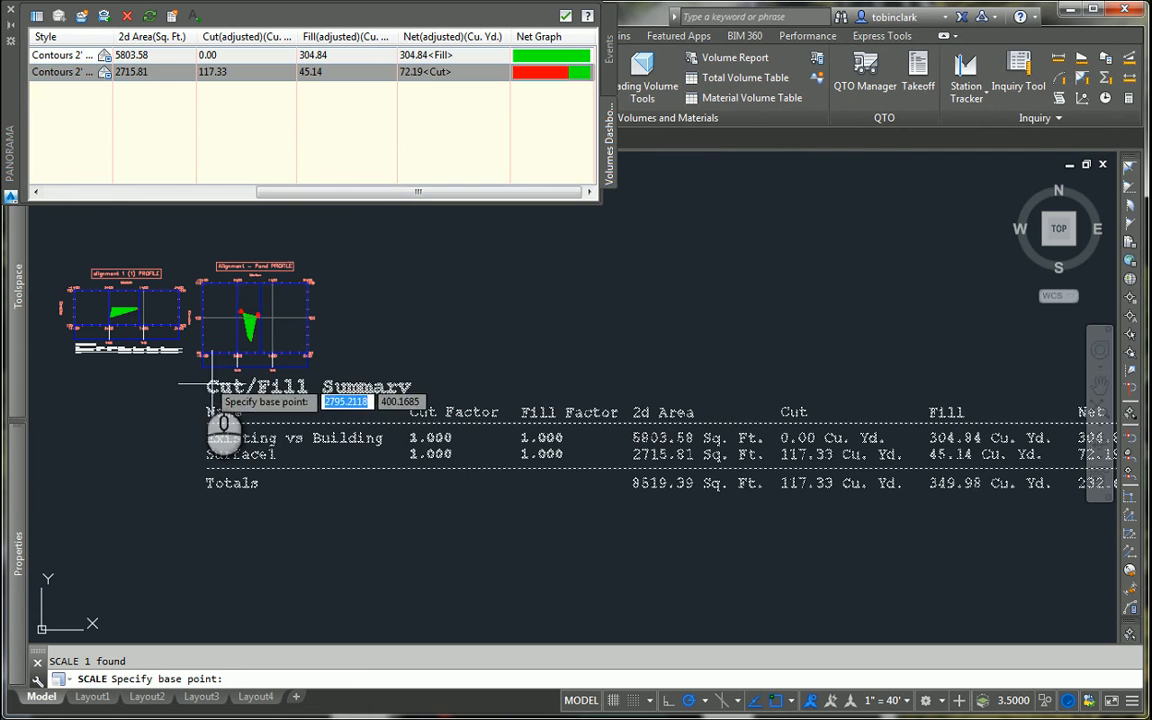
click(205, 378)
text(.)
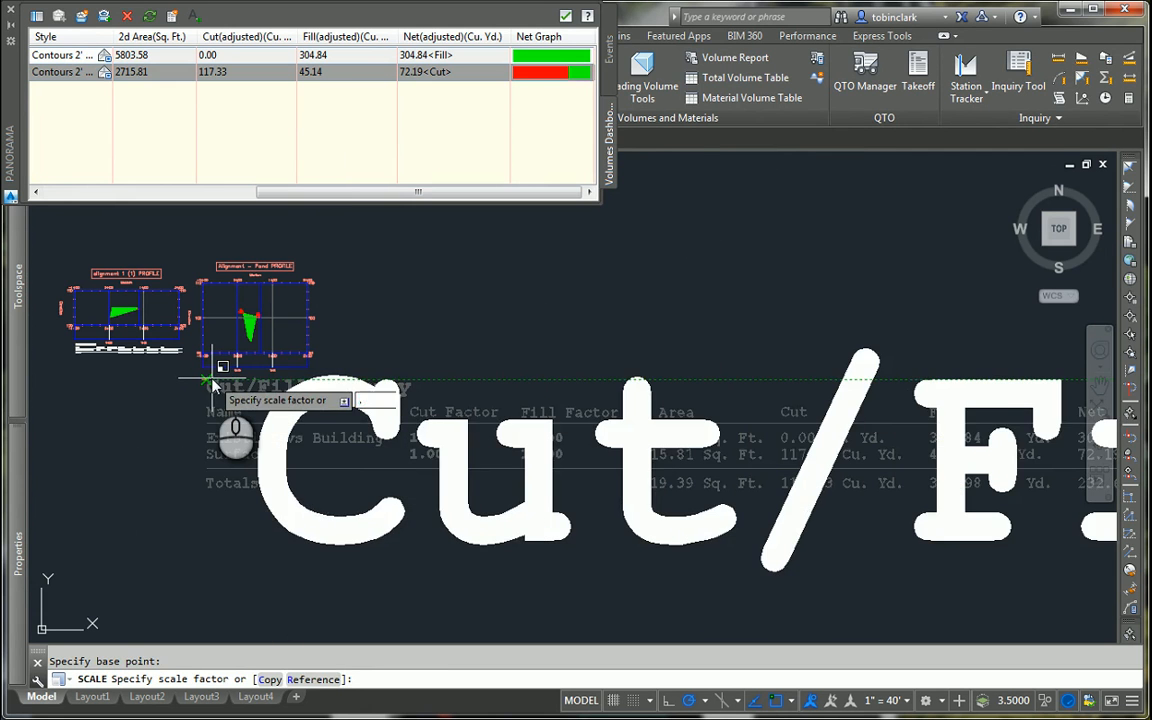
text(1)
key(Return)
scroll(210, 380, up, 4)
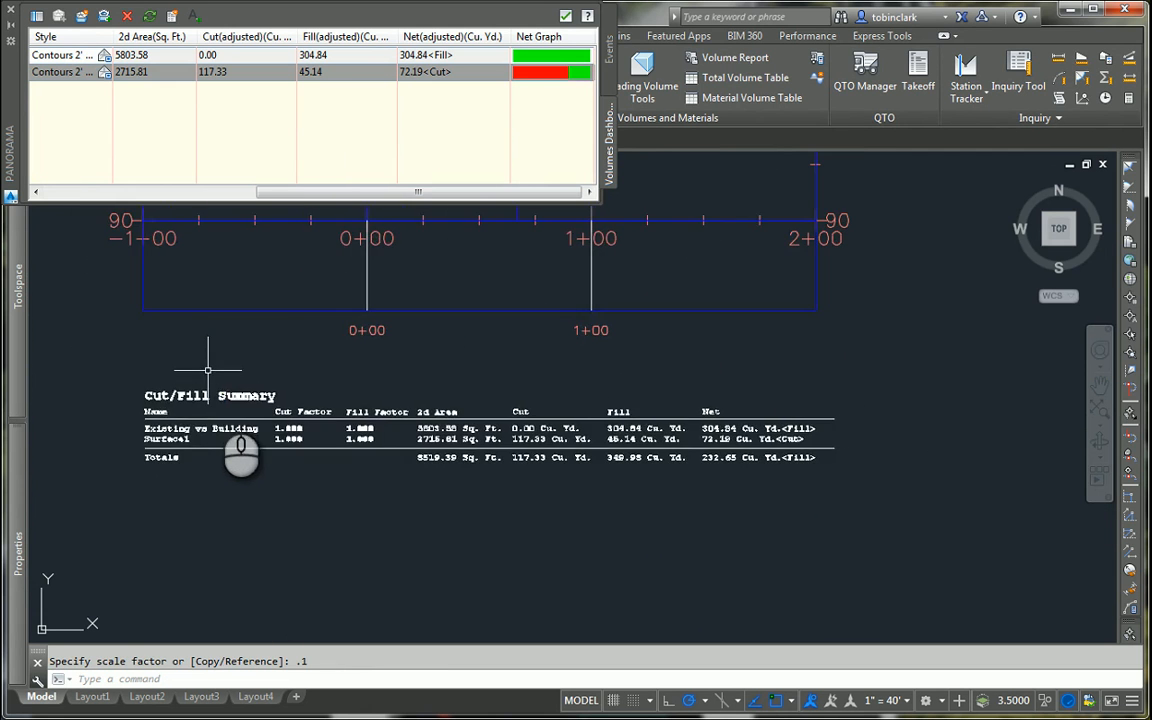
Step: Examine the scaled Cut/Fill Summary's surface rows and totals, and its fit beneath the Alignment - Pond profile view
scroll(300, 440, up, 2)
scroll(230, 410, down, 2)
scroll(354, 466, up, 1)
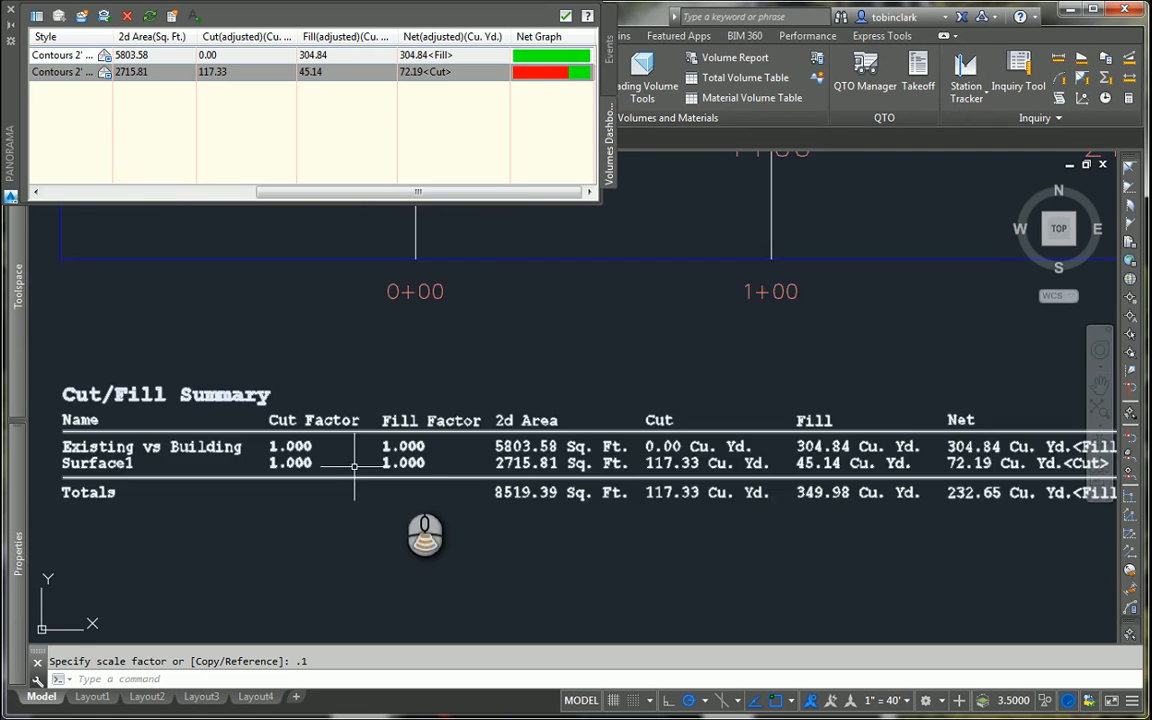
scroll(300, 460, down, 3)
scroll(150, 420, up, 3)
scroll(450, 505, down, 3)
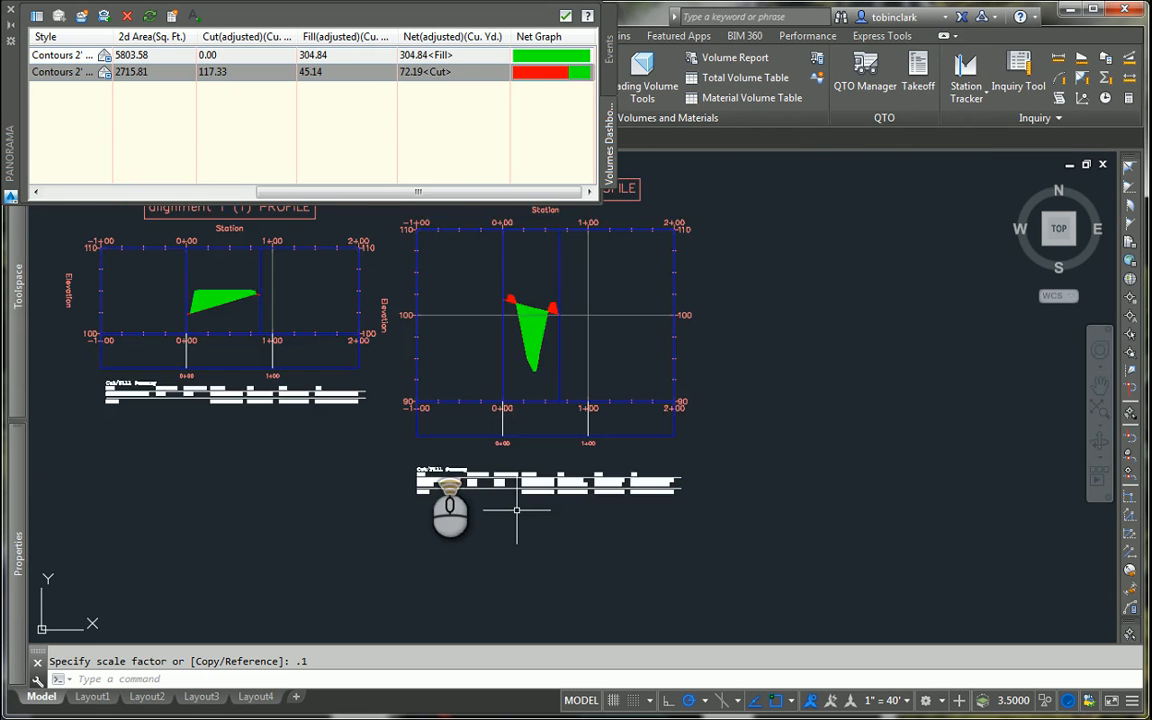
scroll(280, 415, up, 3)
scroll(280, 420, down, 3)
scroll(250, 410, up, 3)
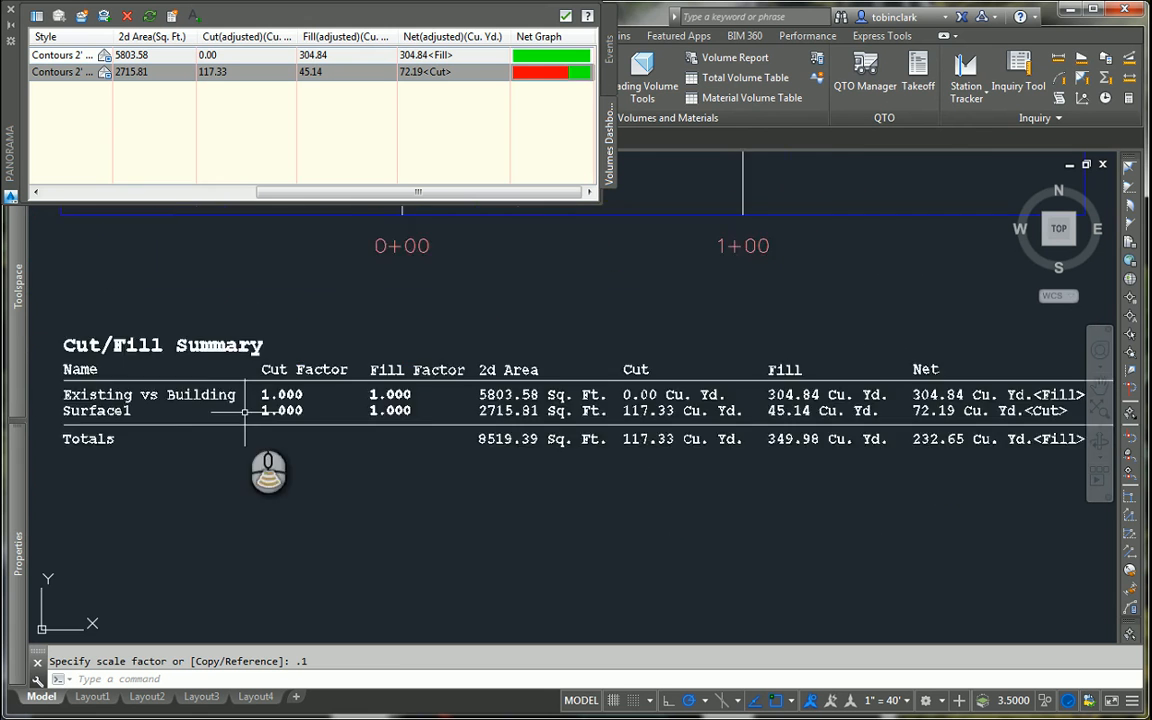
scroll(245, 411, down, 3)
scroll(303, 399, up, 2)
click(320, 403)
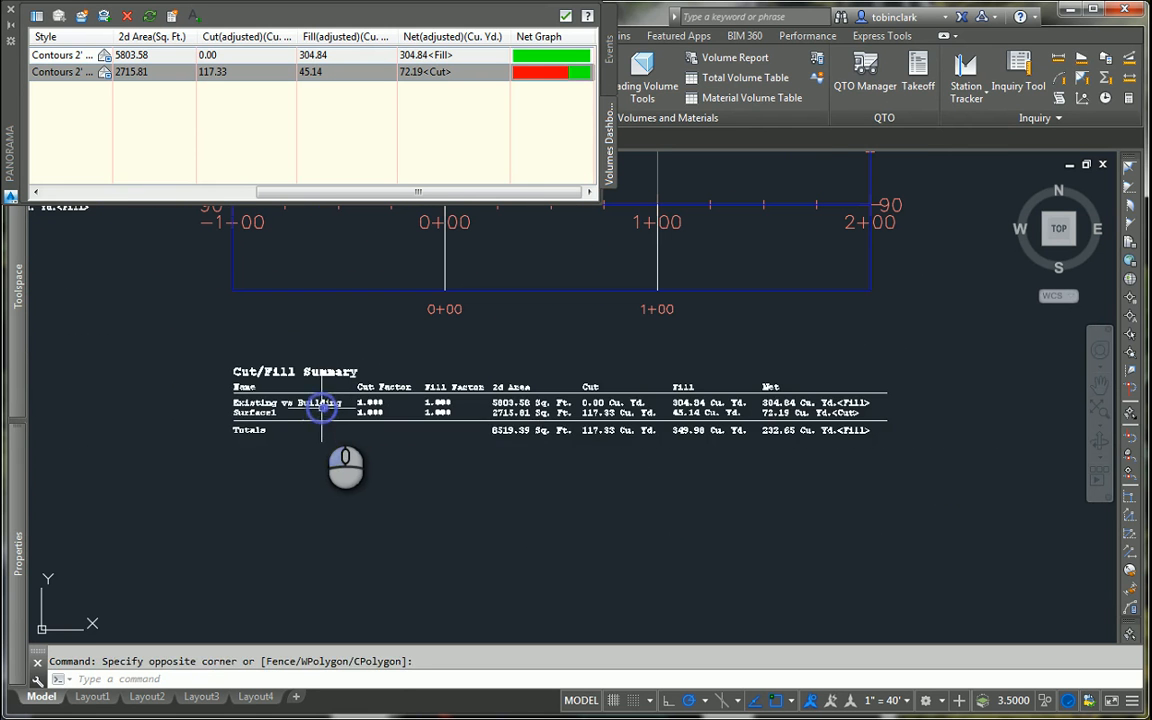
click(320, 403)
double_click(780, 388)
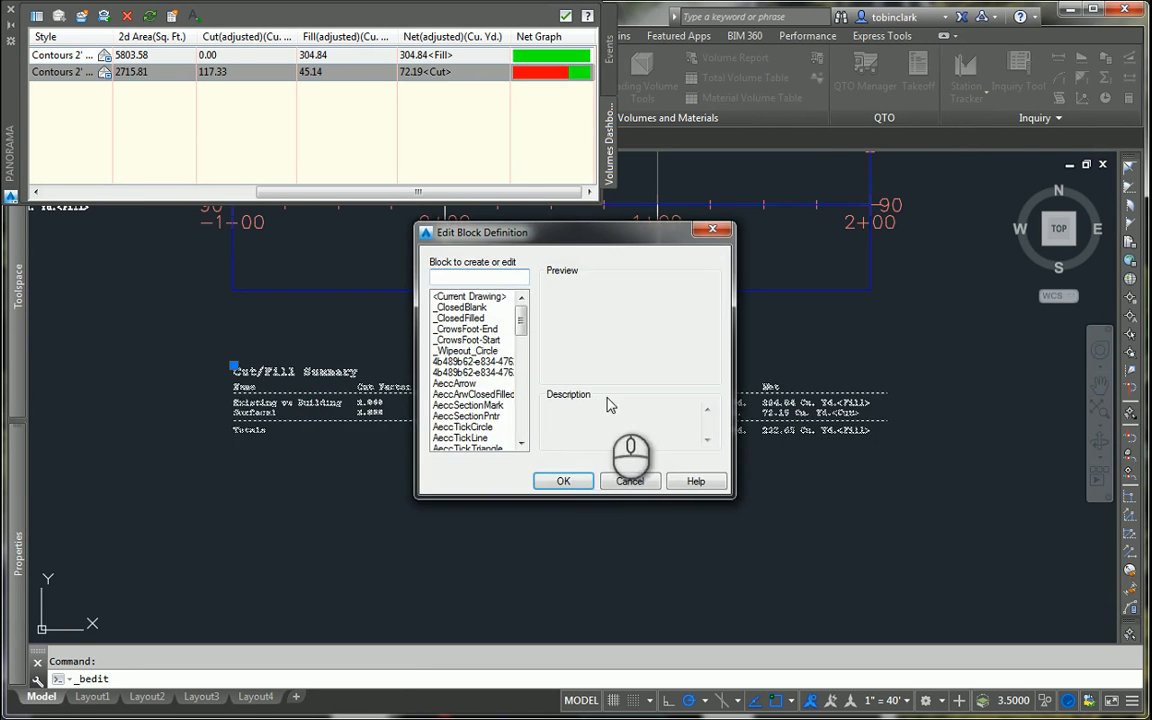
click(630, 481)
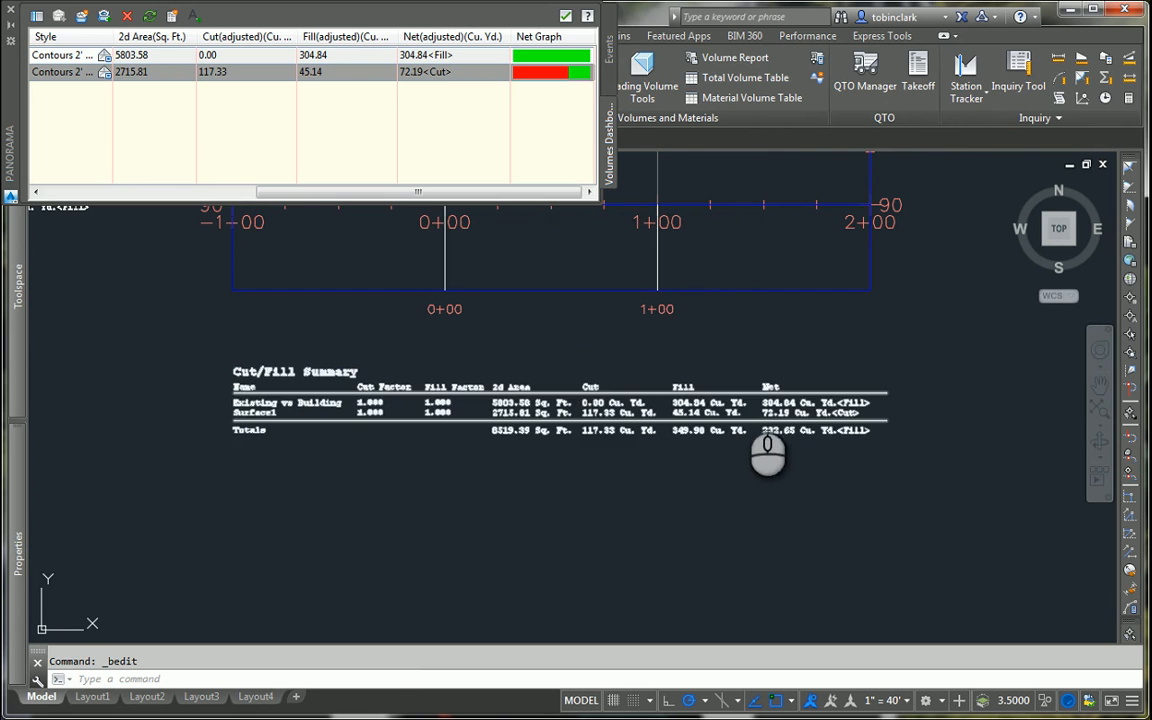
Step: Open the surface properties of Surface1 from the volume list and select its name for editing
click(300, 183)
drag(252, 193, 54, 186)
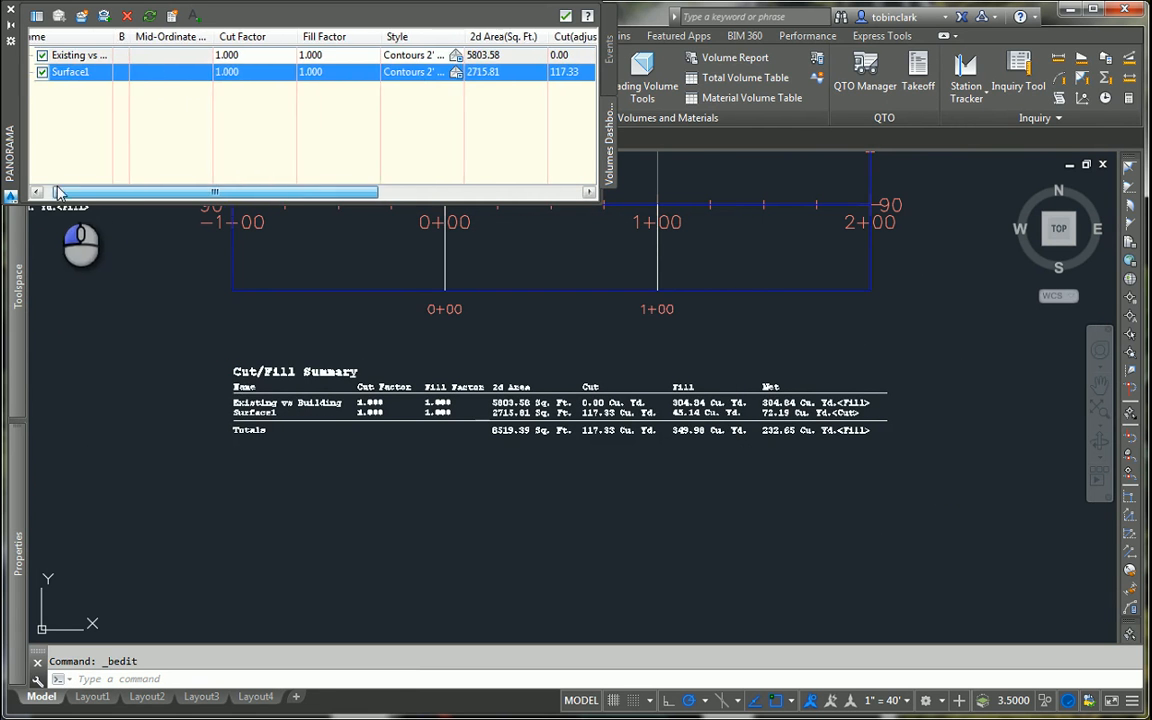
right_click(78, 72)
click(154, 78)
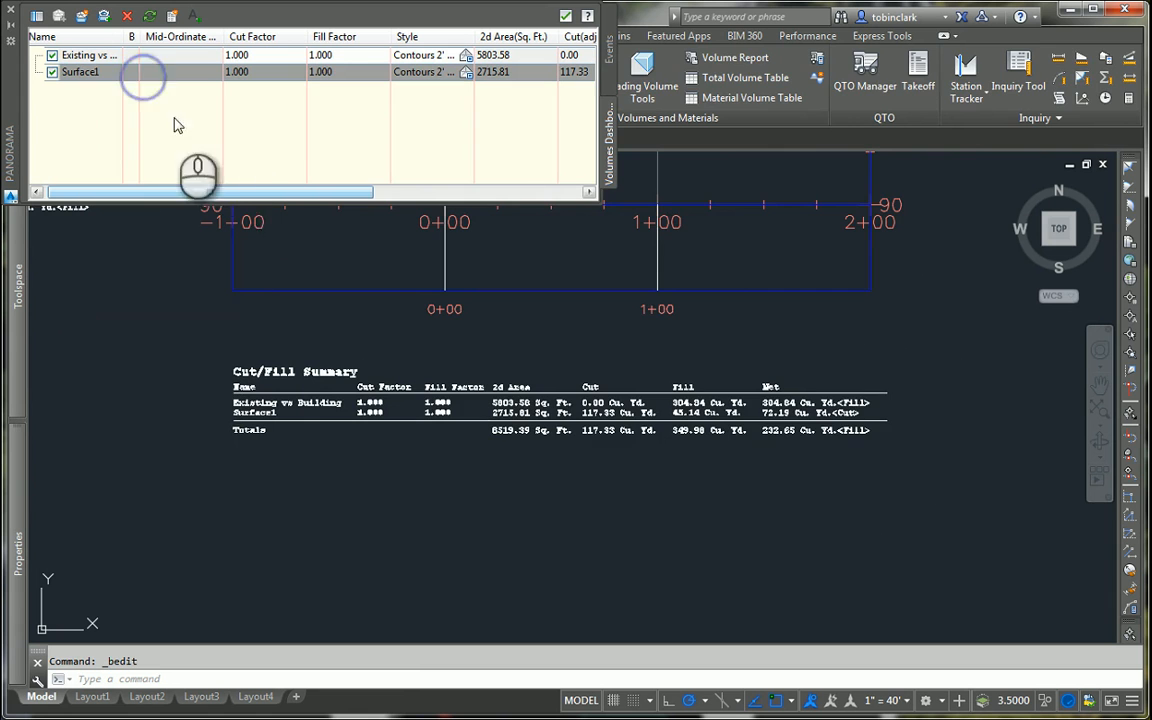
click(421, 246)
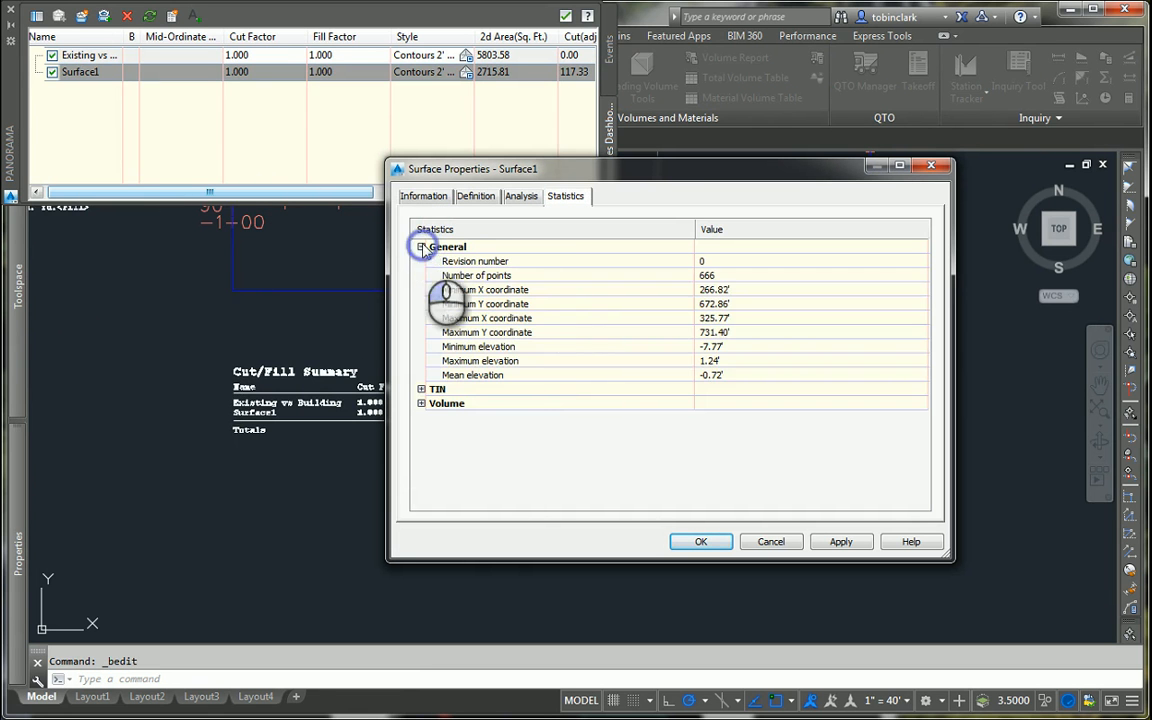
click(418, 197)
double_click(485, 236)
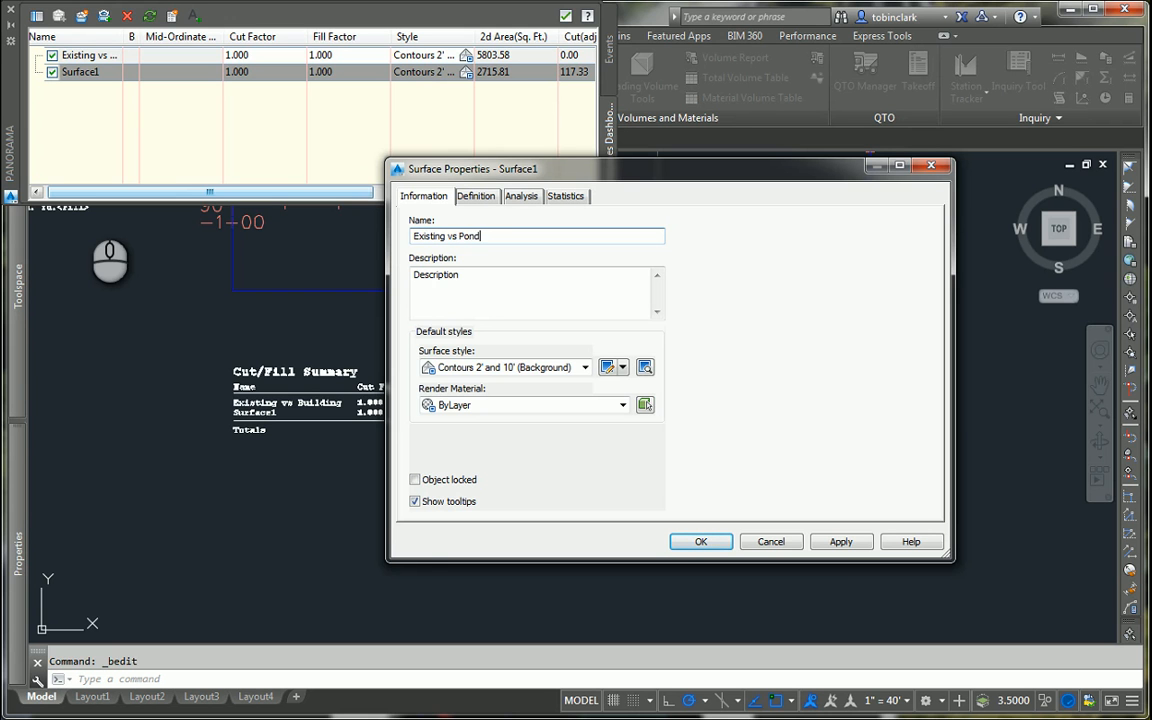
Step: Check the definition, analysis and statistics of the surface being renamed Existing vs Pond, and accept its properties
click(476, 196)
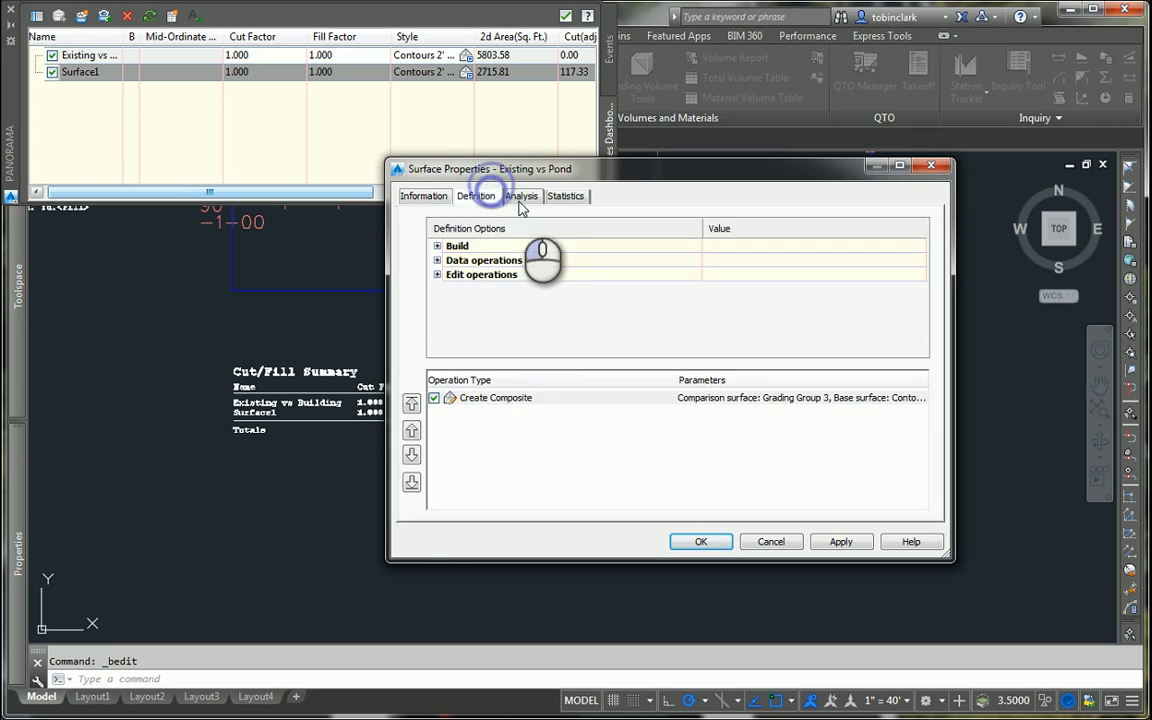
click(520, 196)
click(565, 196)
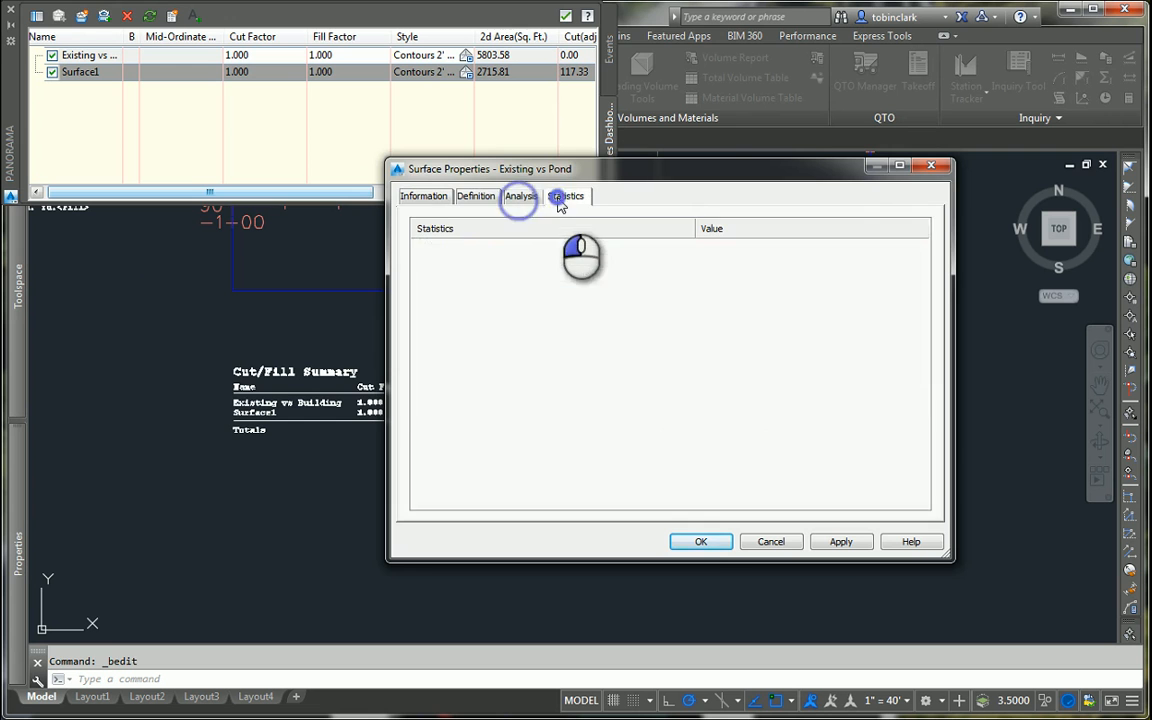
click(710, 543)
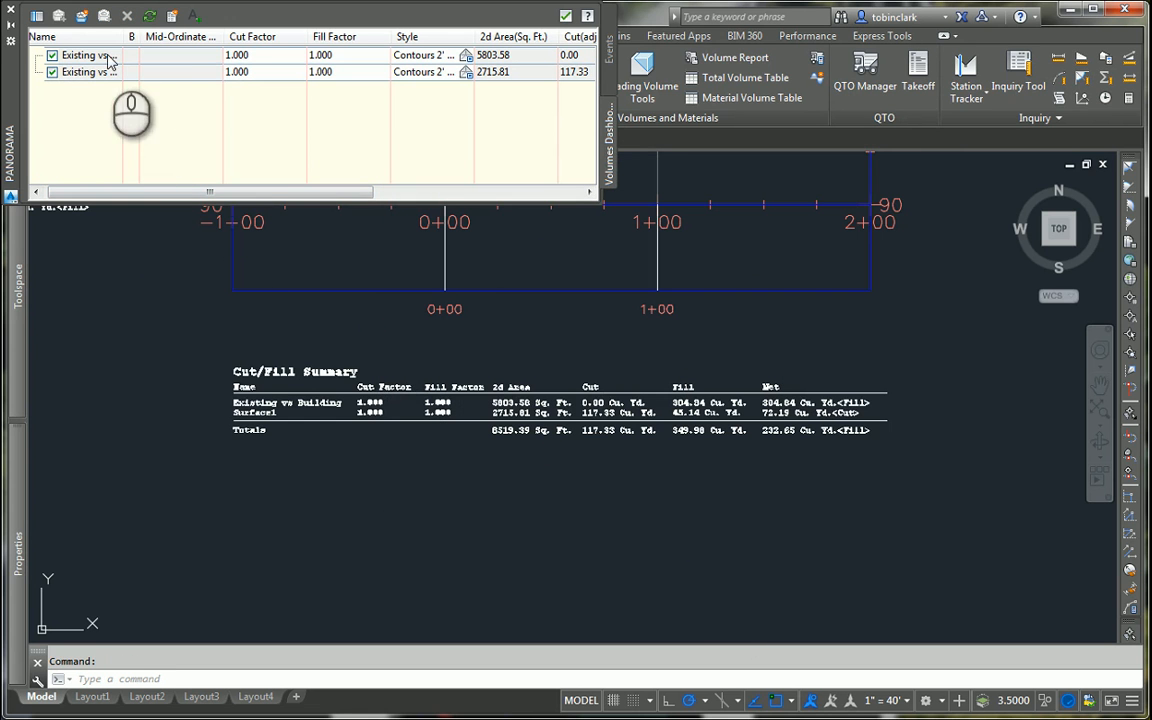
Step: Insert a new Cut/Fill Summary below the Alignment - Pond profile view, just above the existing summary's title
click(172, 16)
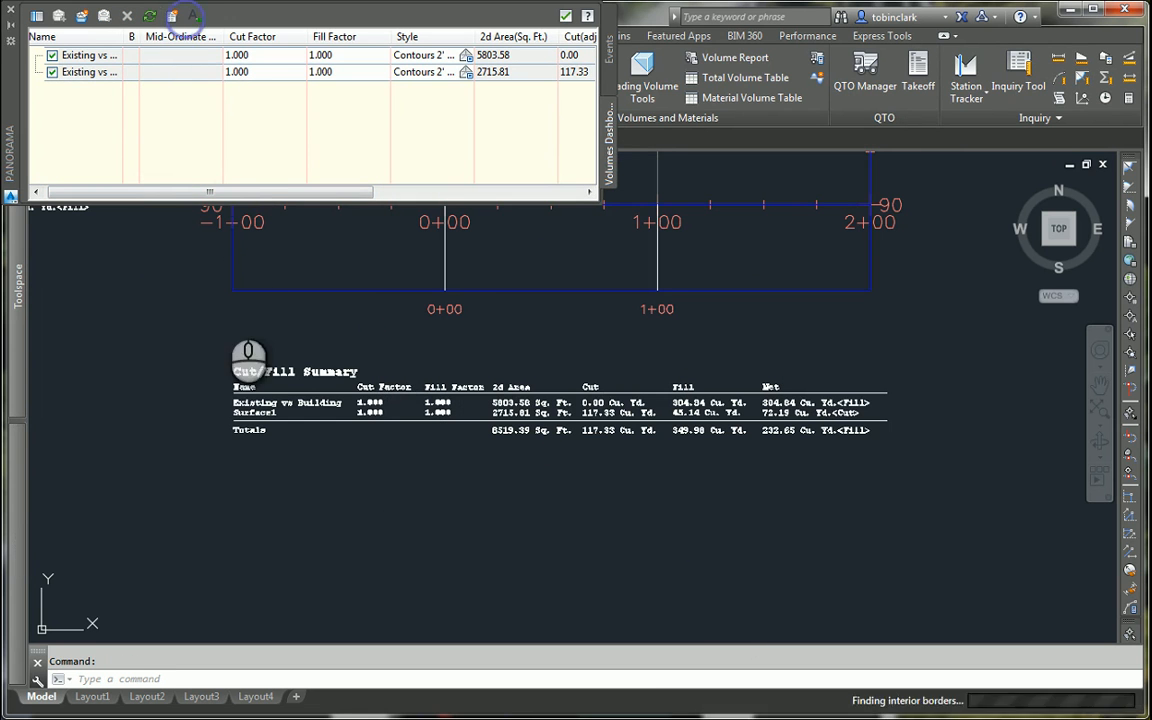
click(237, 334)
scroll(270, 432, up, 2)
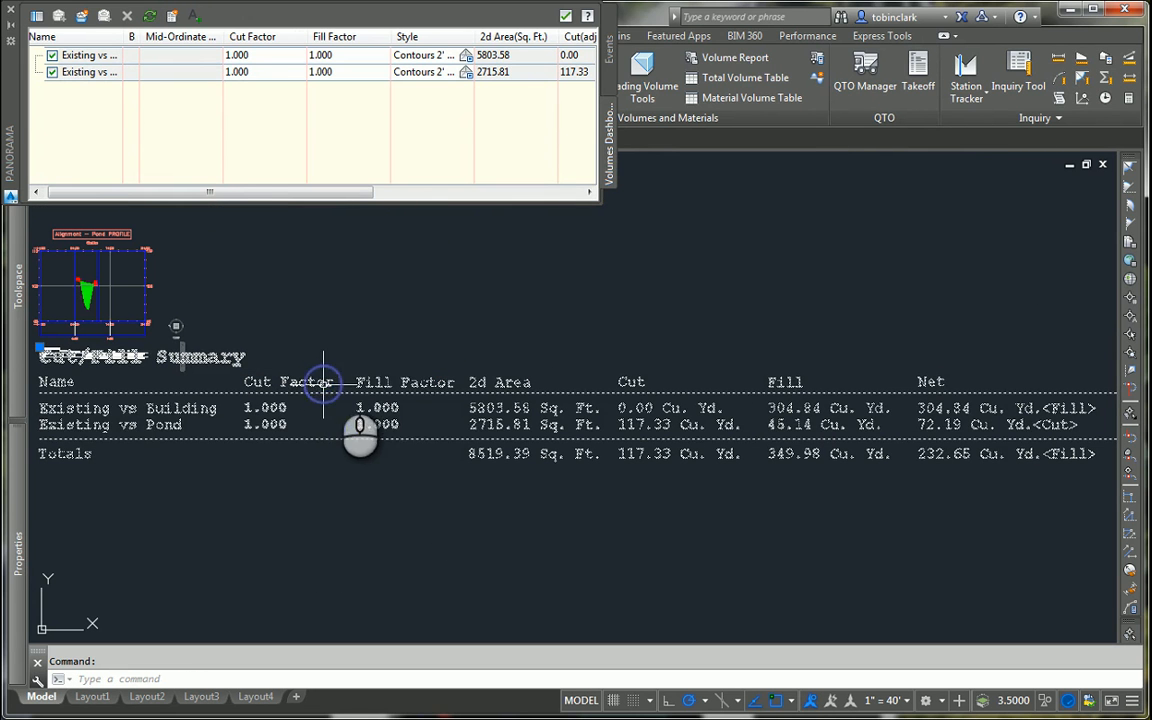
Step: Scale the newly inserted Cut/Fill Summary by a factor of .1 about its upper-left corner
text(sc)
key(Return)
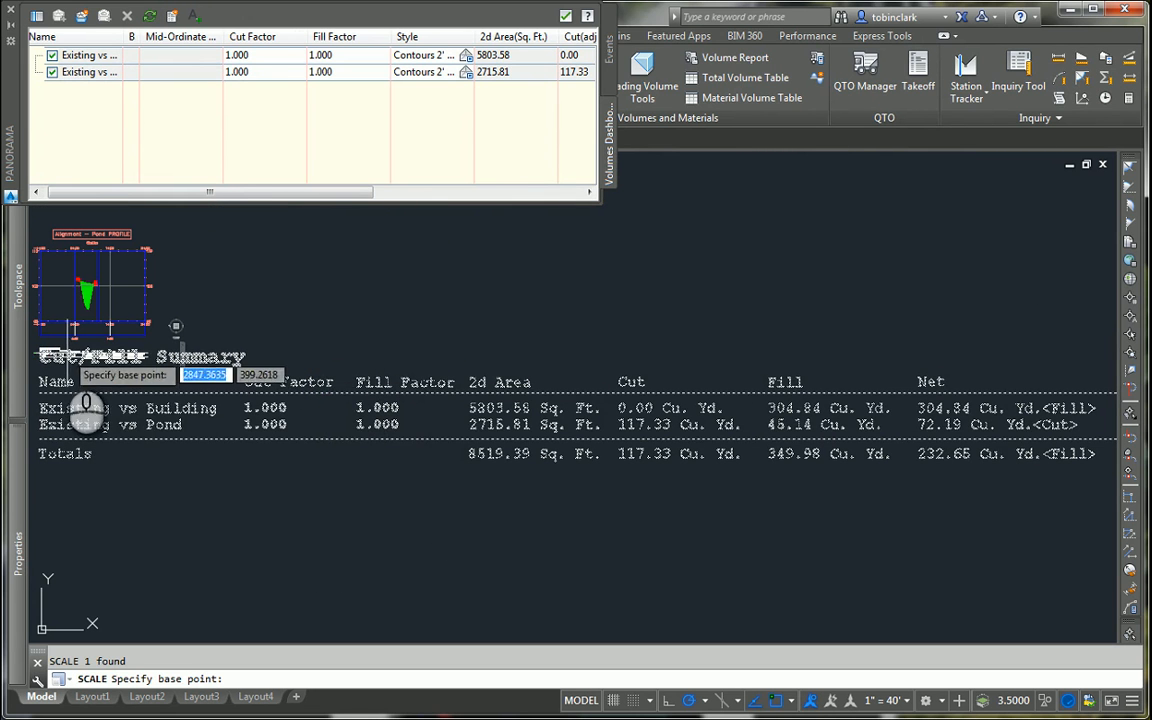
click(42, 352)
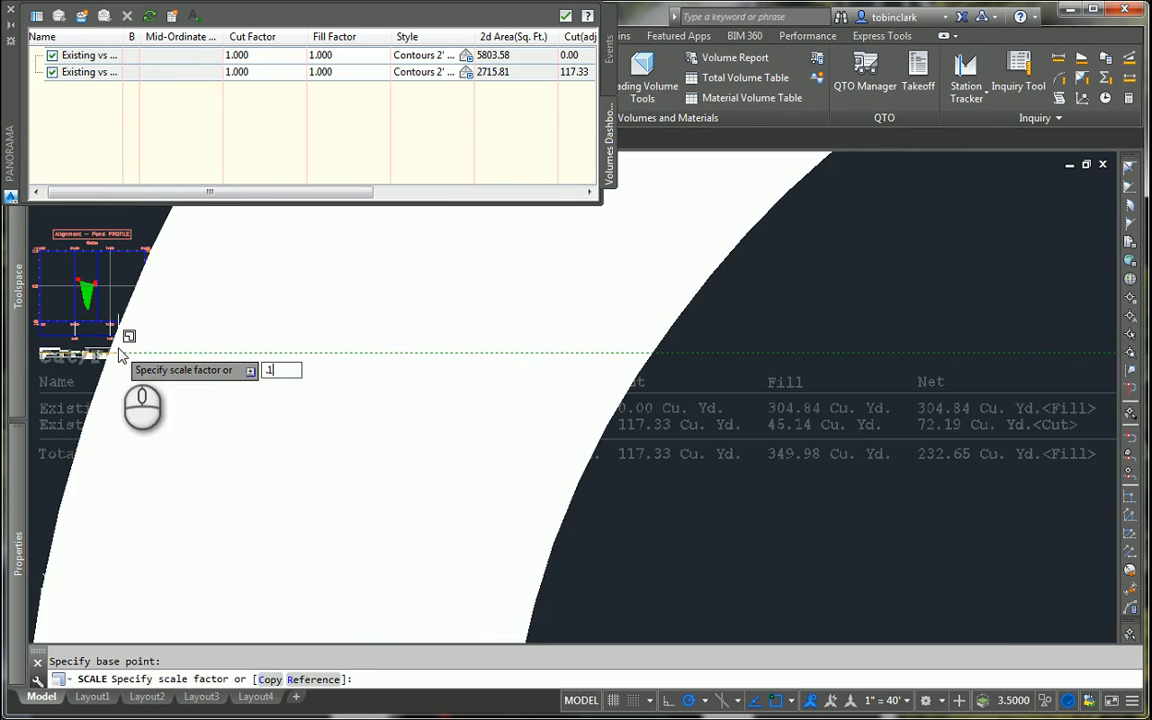
text(.1)
key(Return)
scroll(198, 353, up, 3)
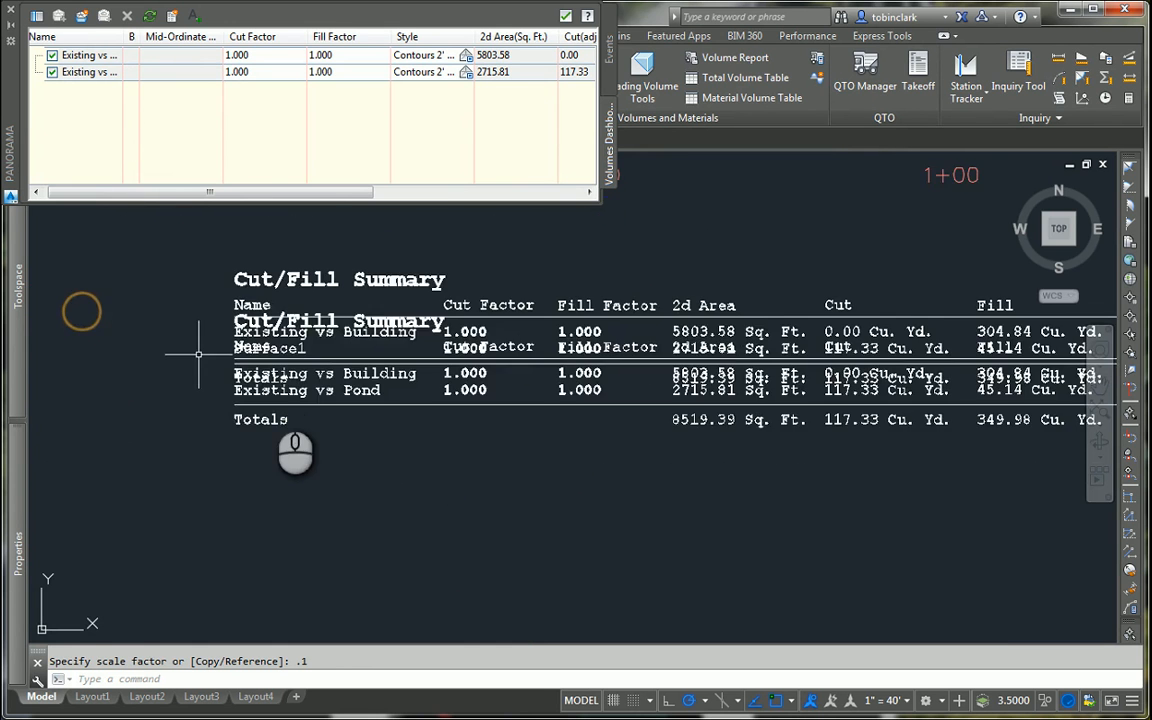
scroll(198, 353, up, 3)
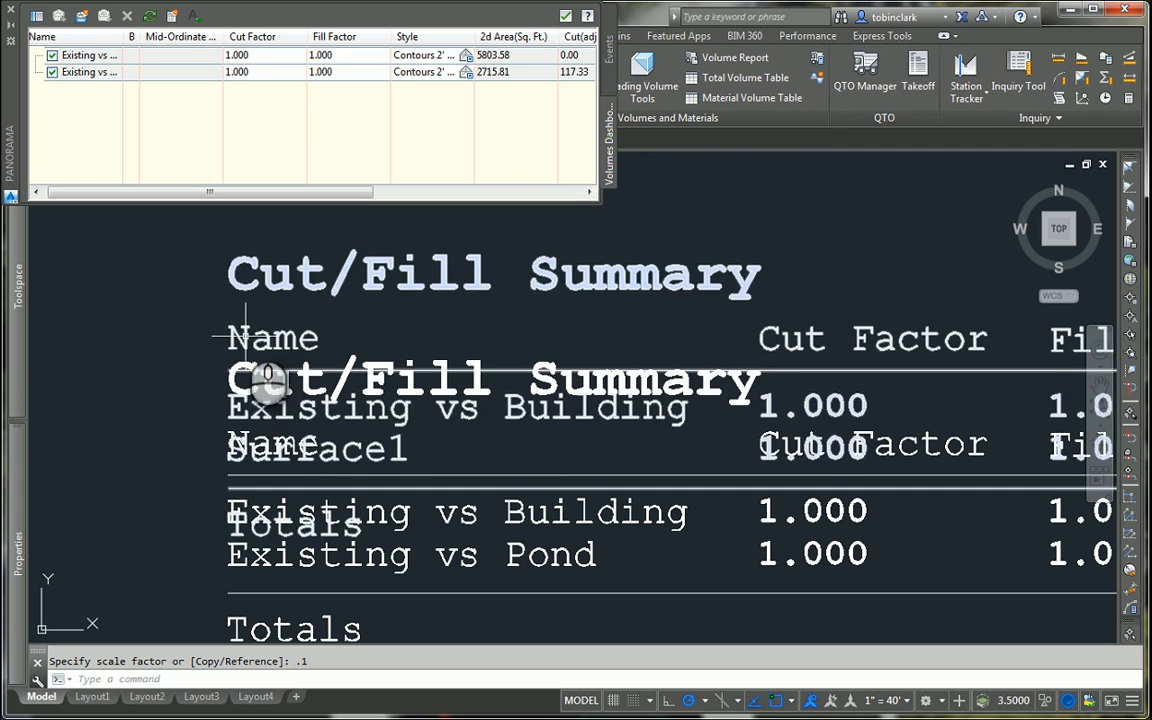
Step: Delete the outdated Cut/Fill Summary that still lists Surface1
click(244, 326)
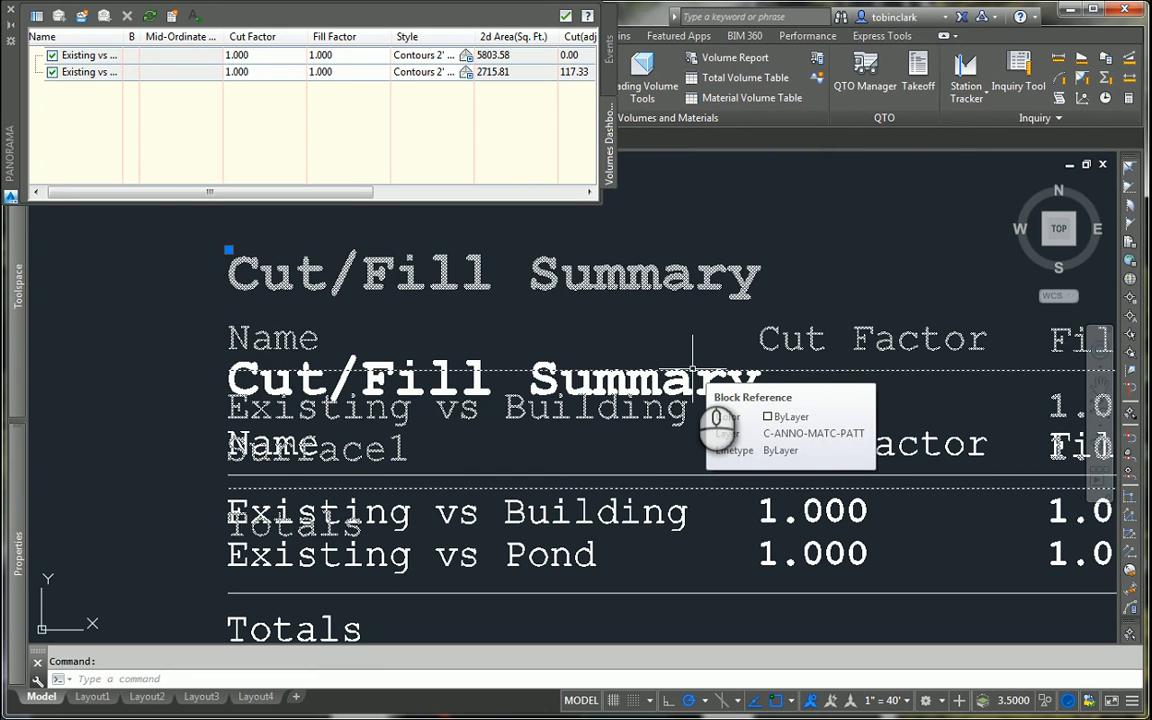
key(Delete)
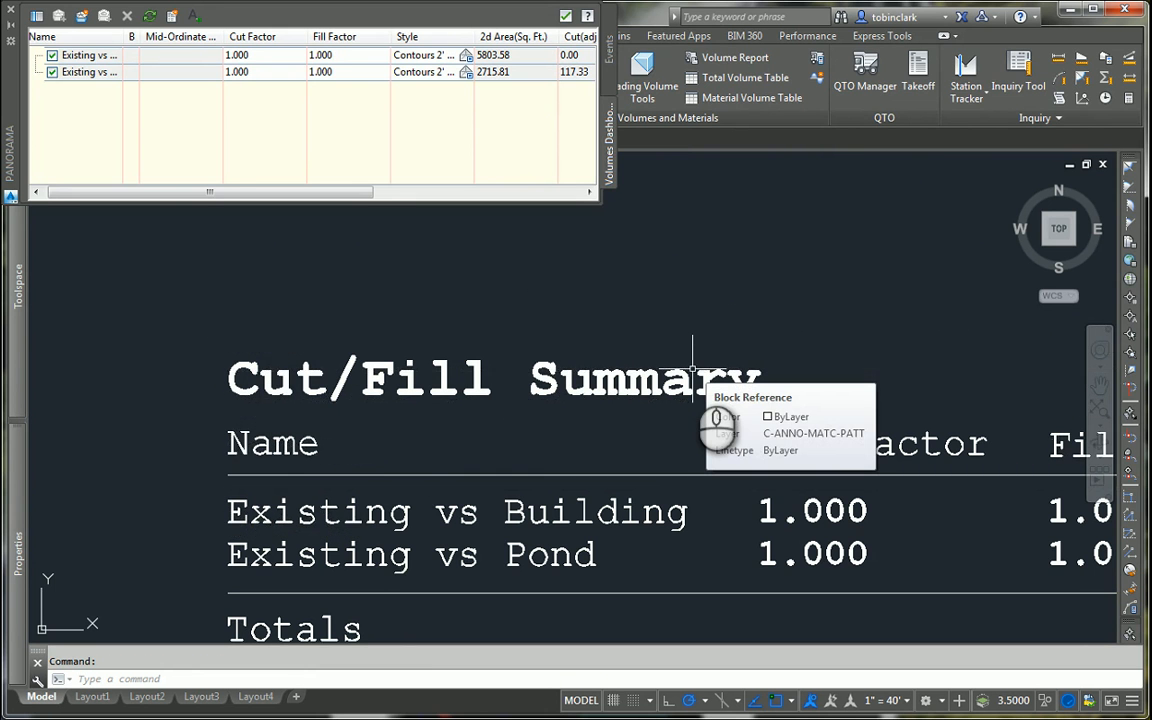
scroll(627, 407, down, 2)
click(598, 447)
double_click(514, 449)
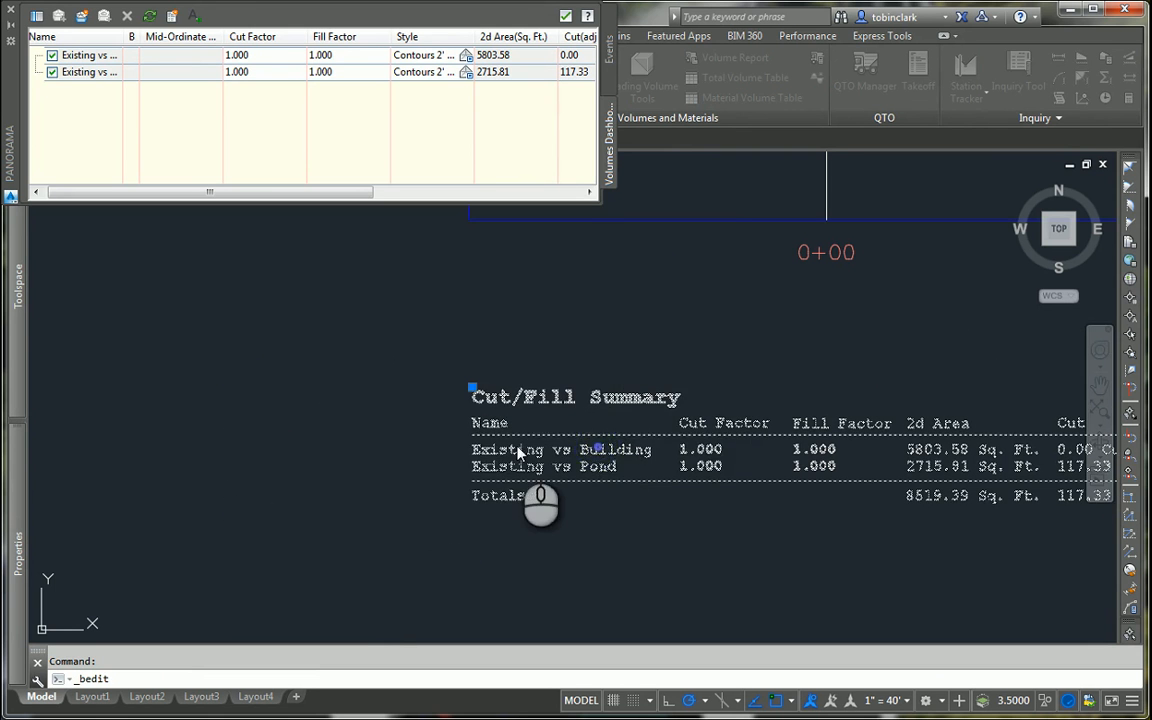
key(Escape)
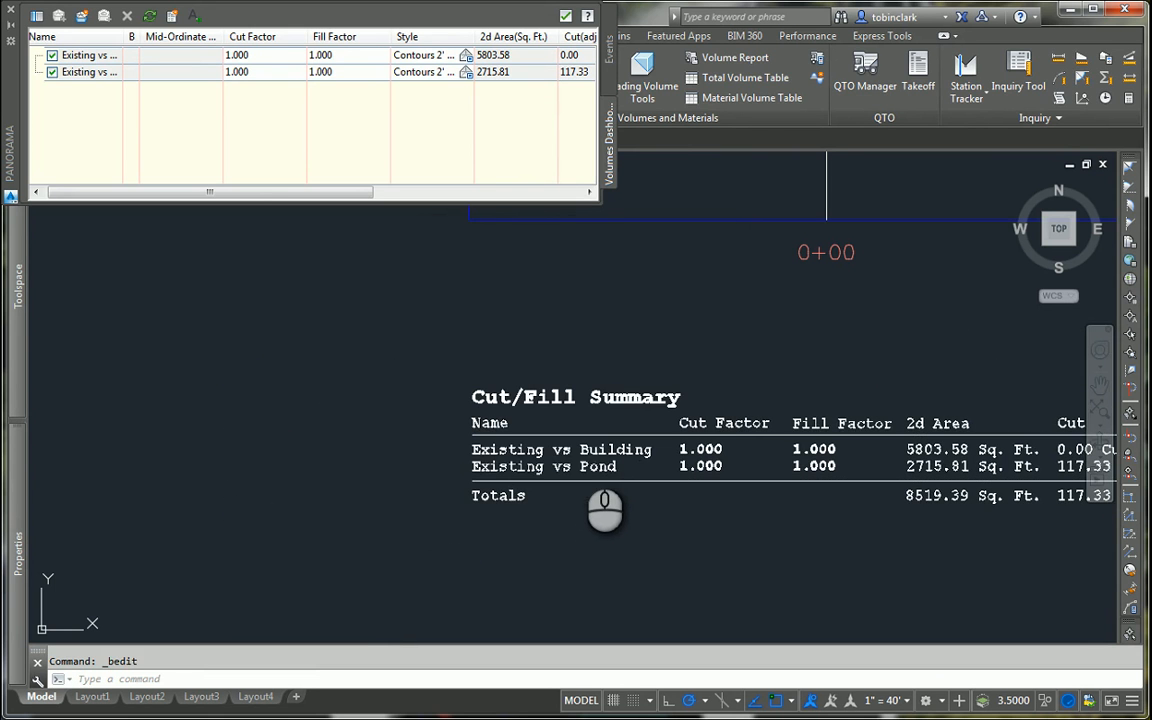
Step: Explode the remaining Cut/Fill Summary block into separate text and line objects
text(x)
key(Return)
click(545, 419)
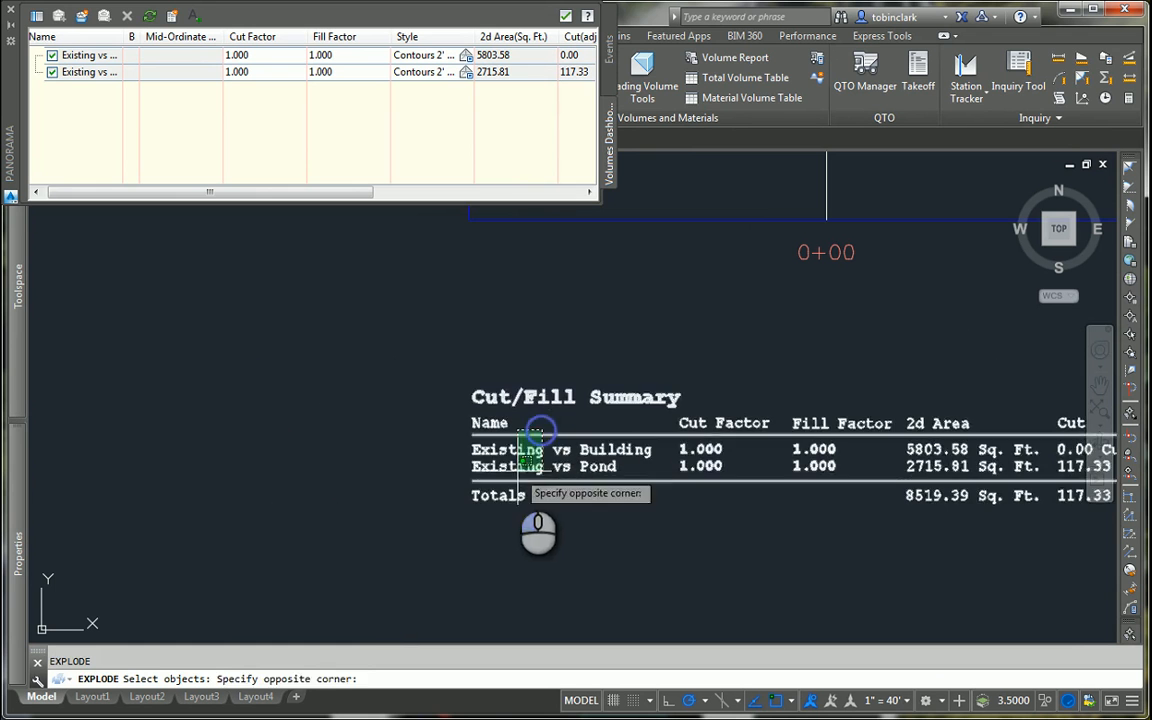
click(528, 452)
key(Return)
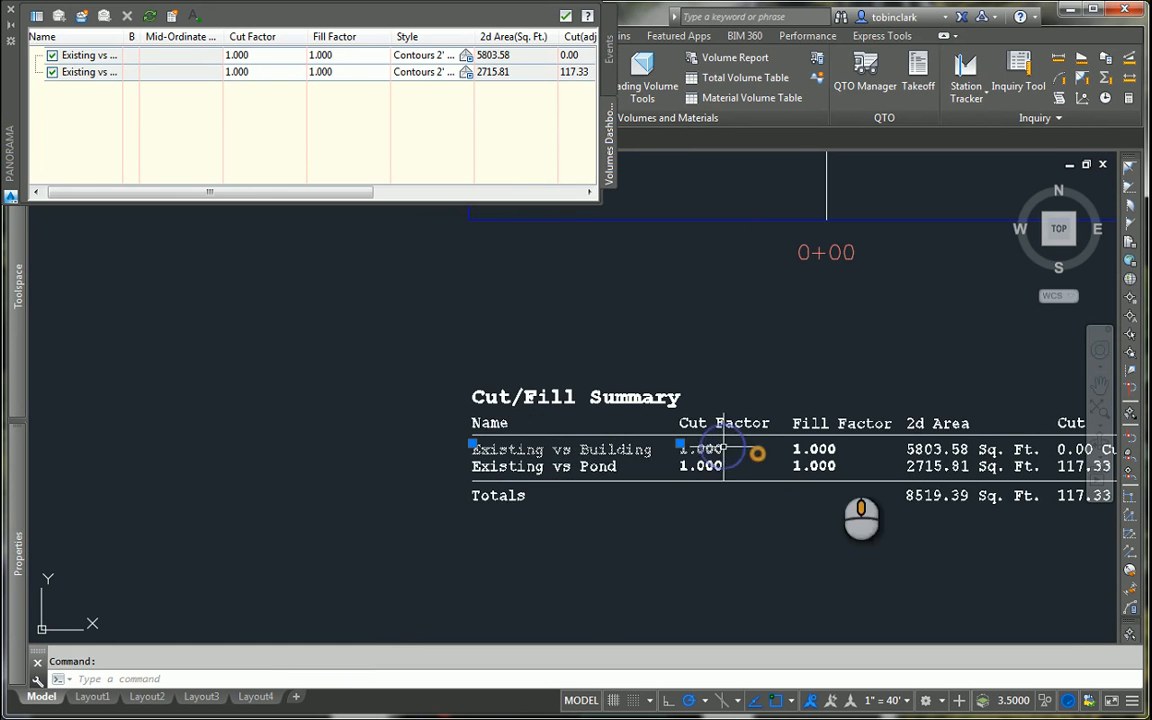
Step: Delete every entry in the Existing vs Building row of the exploded Cut/Fill Summary
middle_drag(756, 452, 437, 458)
click(432, 451)
middle_drag(697, 472, 336, 468)
click(859, 465)
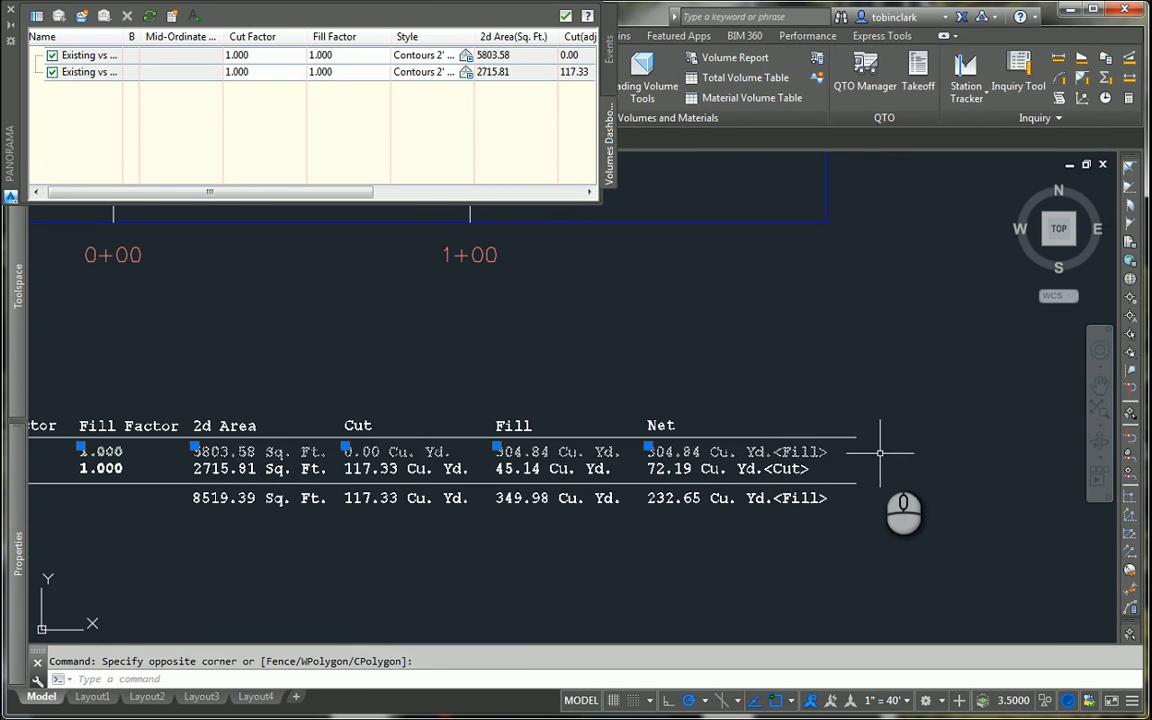
key(Delete)
Step: Try to move the Existing vs Pond row, the divider line and the Totals row up beneath the header line
click(862, 472)
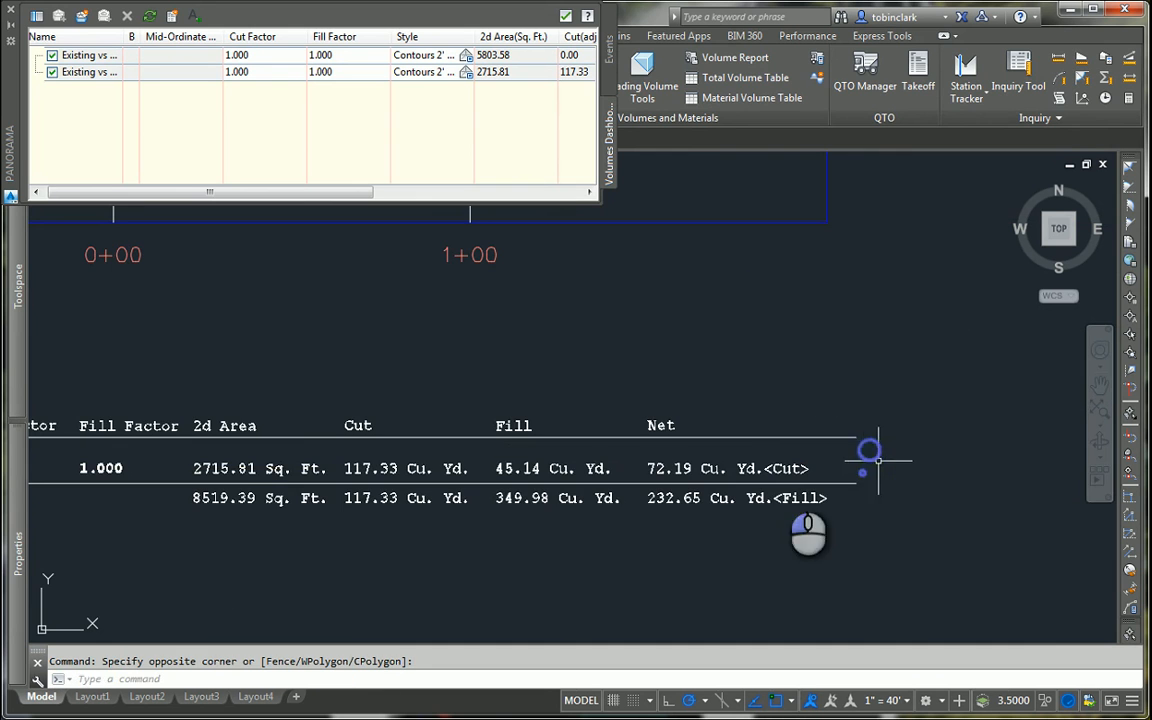
middle_drag(430, 527, 920, 489)
click(262, 462)
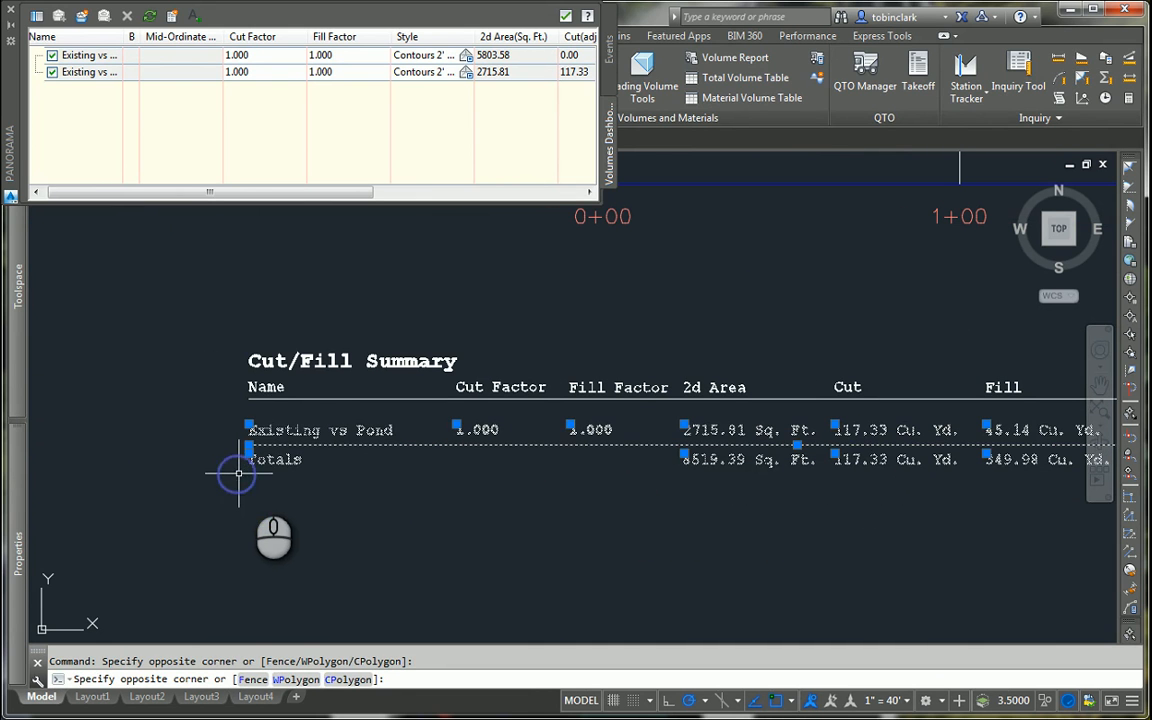
text(m)
key(Return)
click(240, 430)
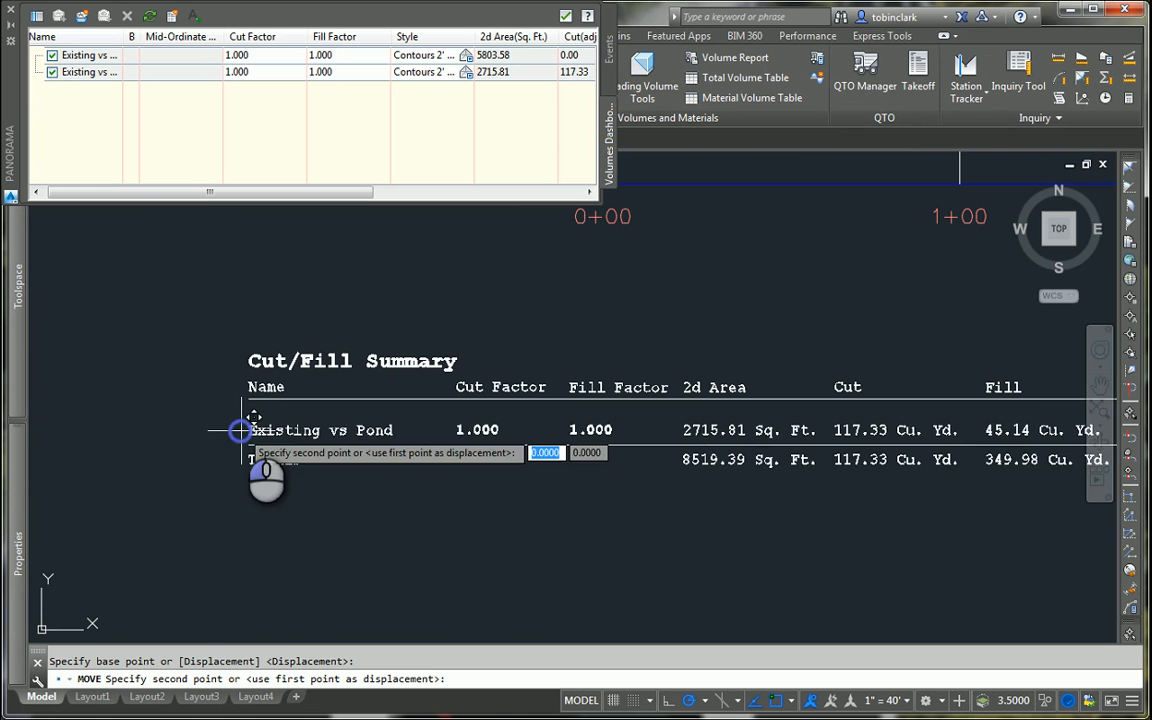
click(242, 412)
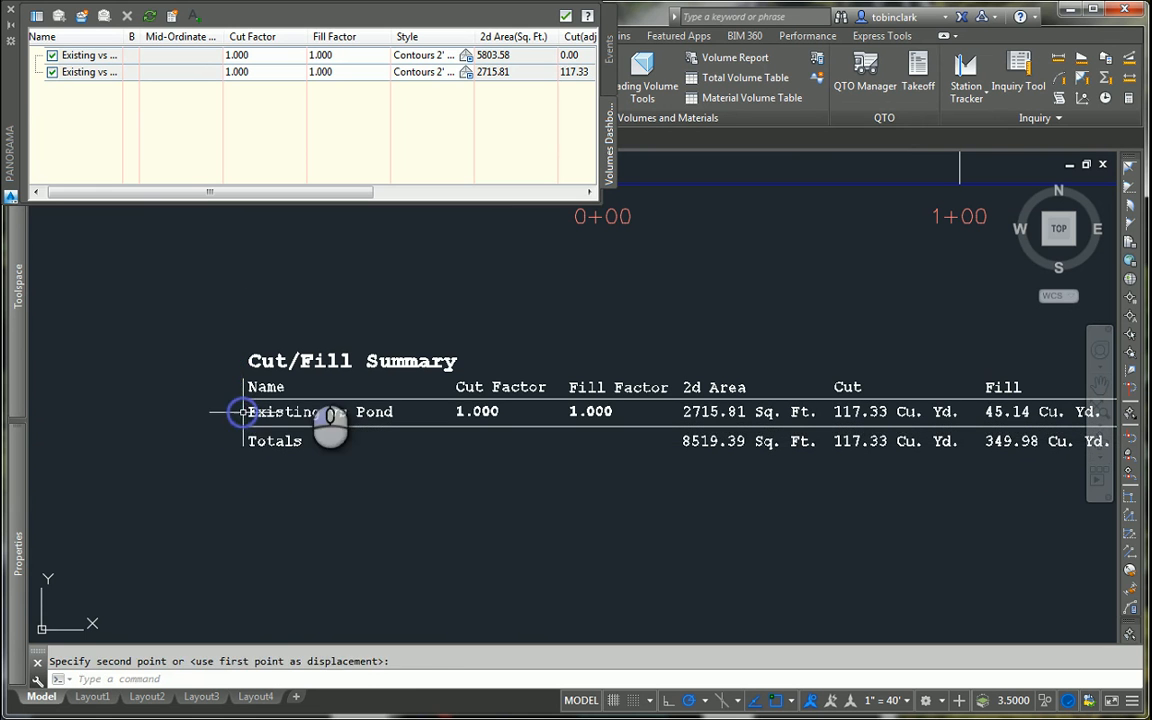
Step: Abandon the started table selection and undo the last move of the Existing vs Pond and Totals rows
key(Escape)
click(200, 296)
middle_drag(527, 543, 8, 461)
scroll(489, 311, down, 2)
scroll(490, 305, down, 2)
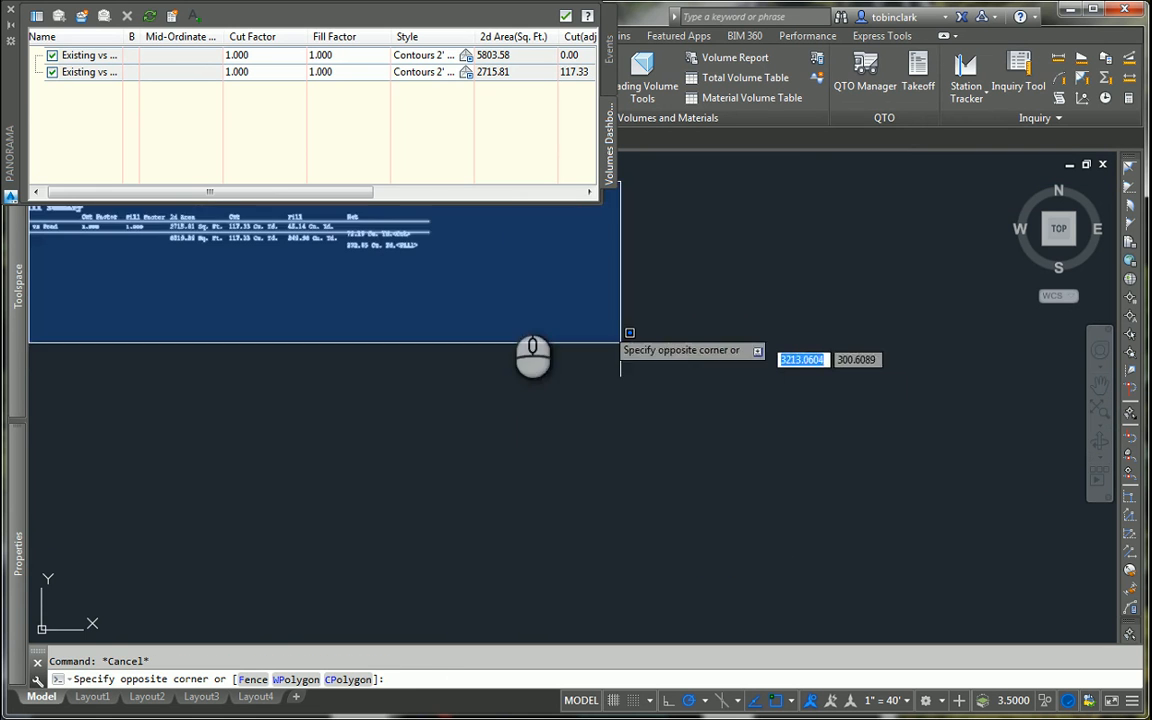
middle_drag(555, 290, 627, 486)
scroll(505, 420, up, 2)
key(Escape)
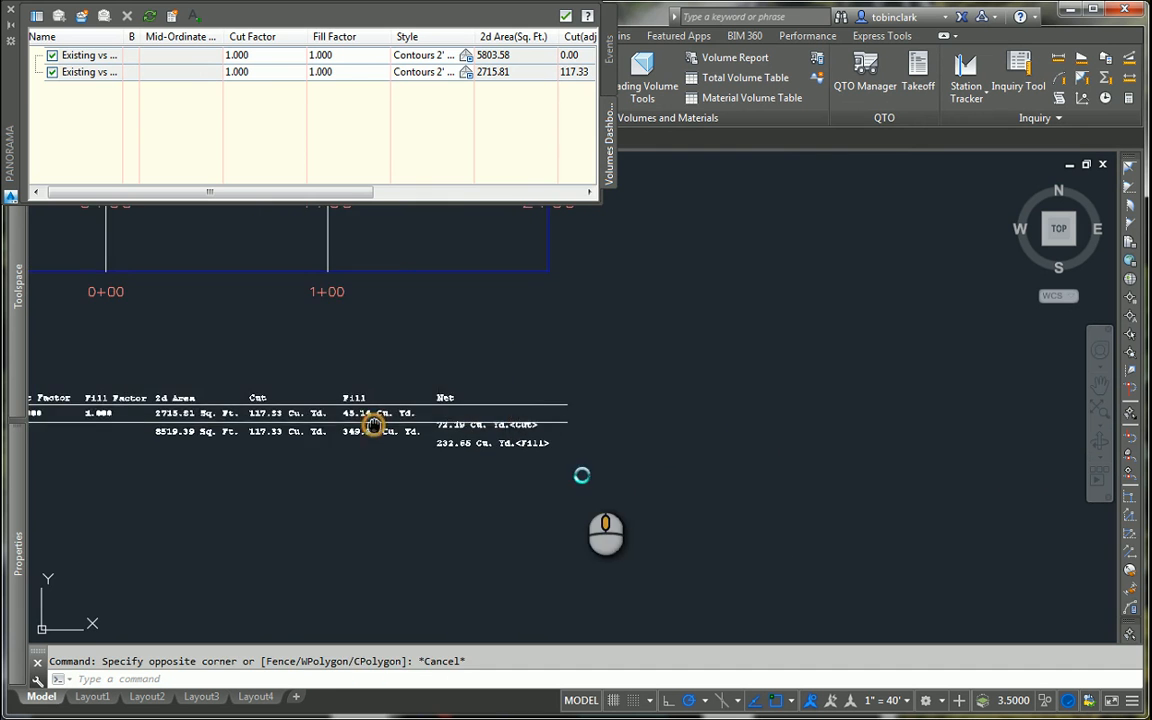
middle_drag(373, 416, 575, 460)
scroll(571, 461, up, 2)
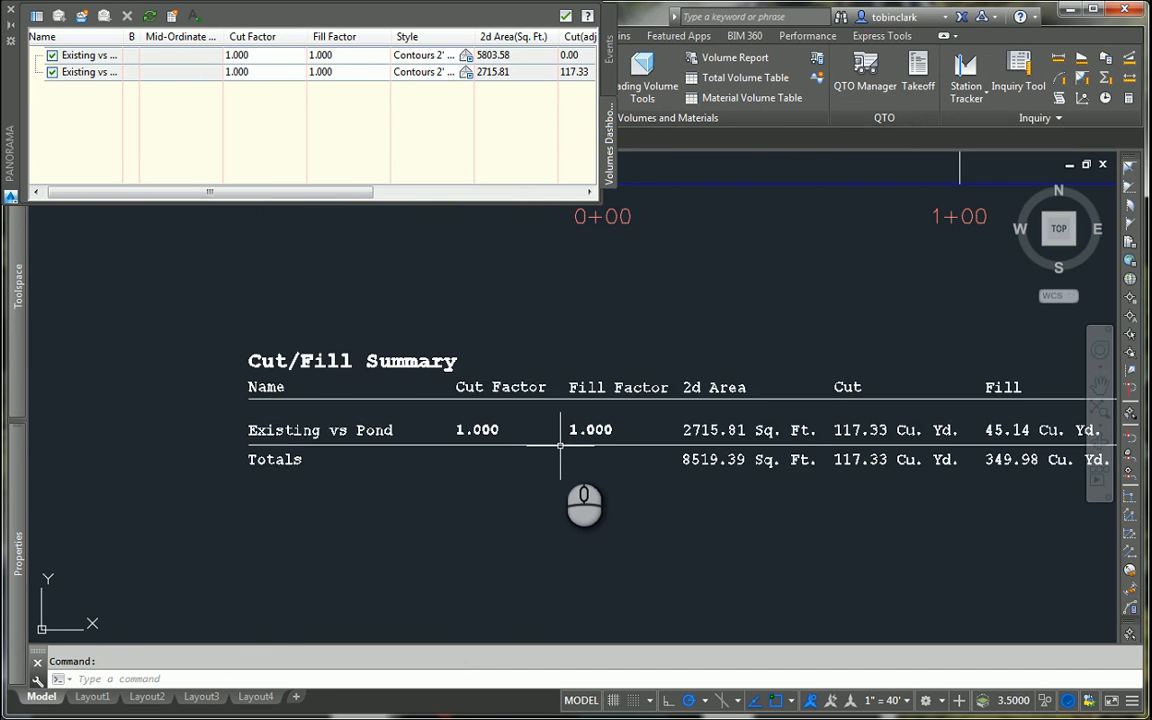
Step: Move the full Existing vs Pond row, divider line and Totals row, including Net values, straight up about 6.6 units toward the header line
scroll(353, 414, up, 1)
scroll(350, 418, down, 1)
click(252, 402)
scroll(410, 450, down, 2)
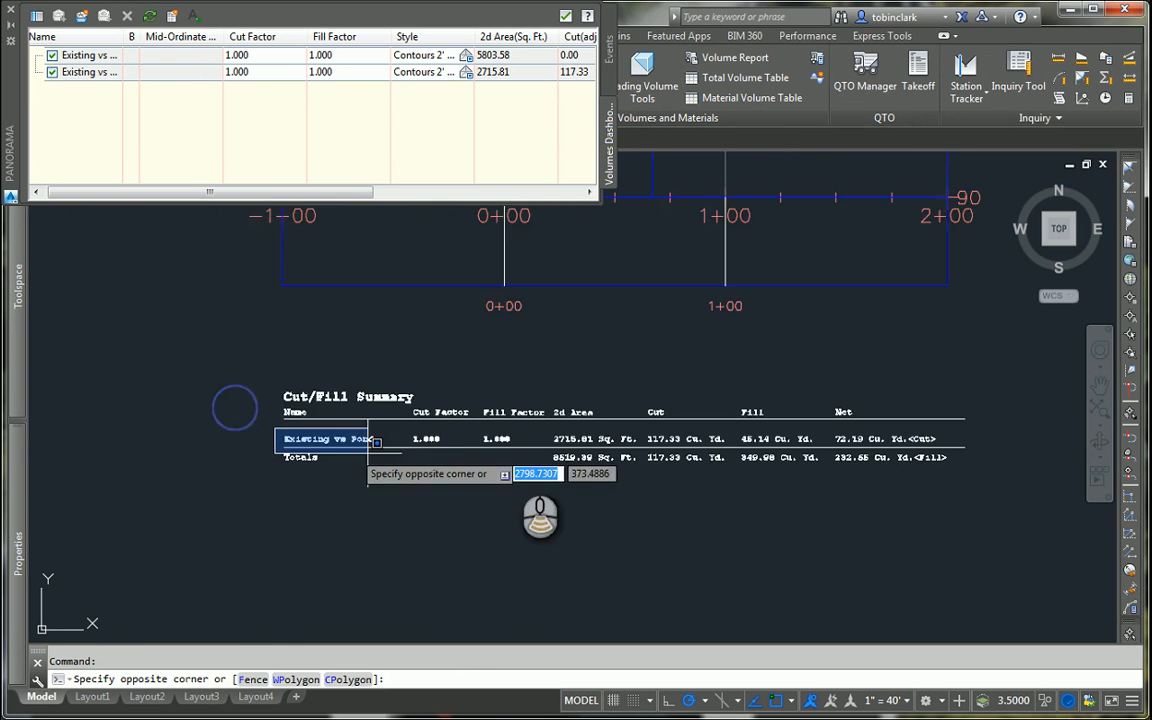
scroll(620, 475, down, 1)
click(763, 485)
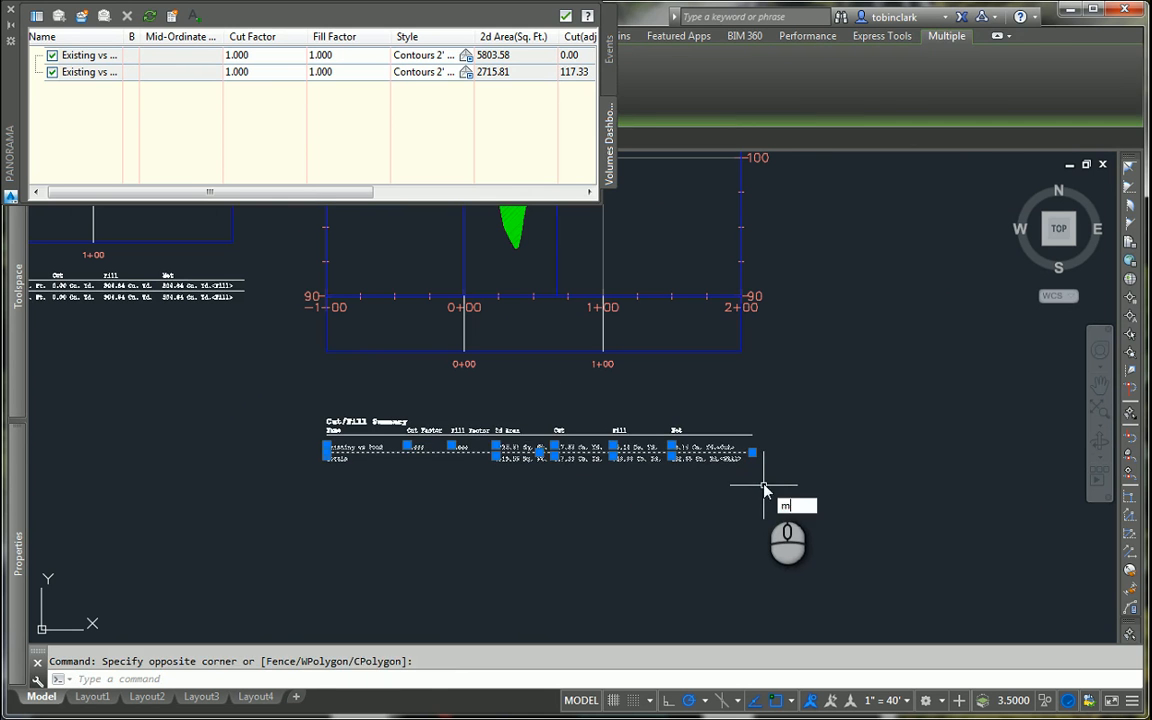
text(m)
key(Return)
click(880, 490)
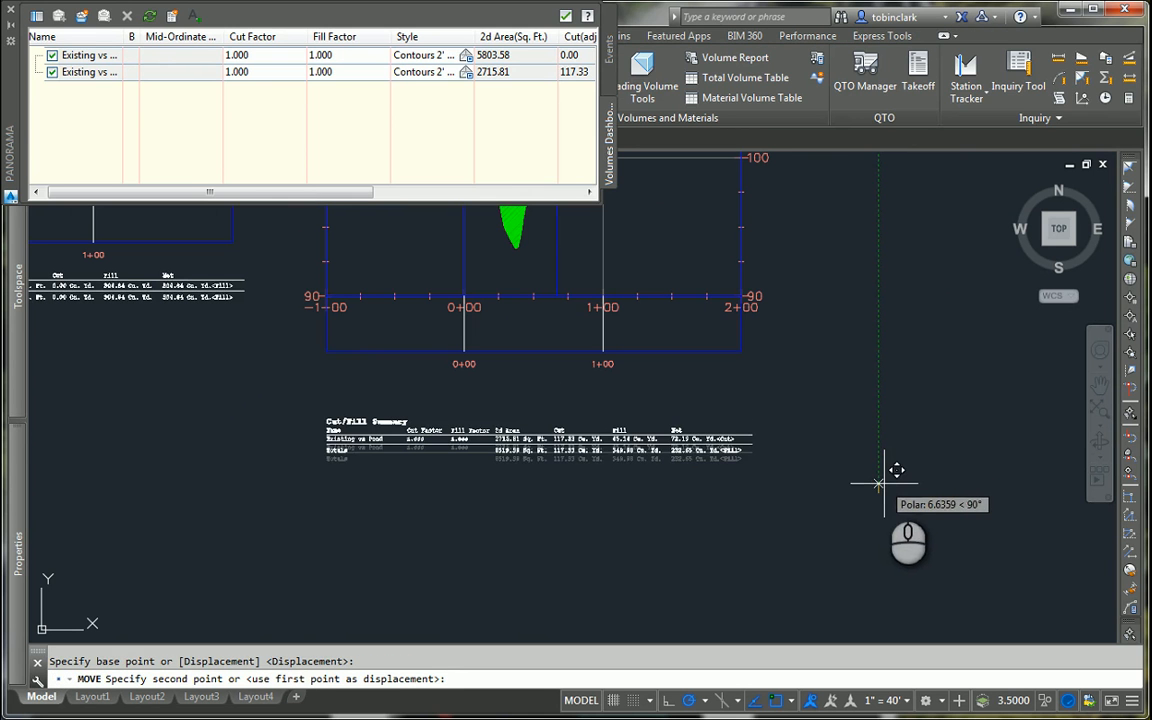
click(883, 484)
Step: Move the whole Cut/Fill Summary up close beneath the Alignment - Pond profile view's station labels
scroll(723, 488, up, 2)
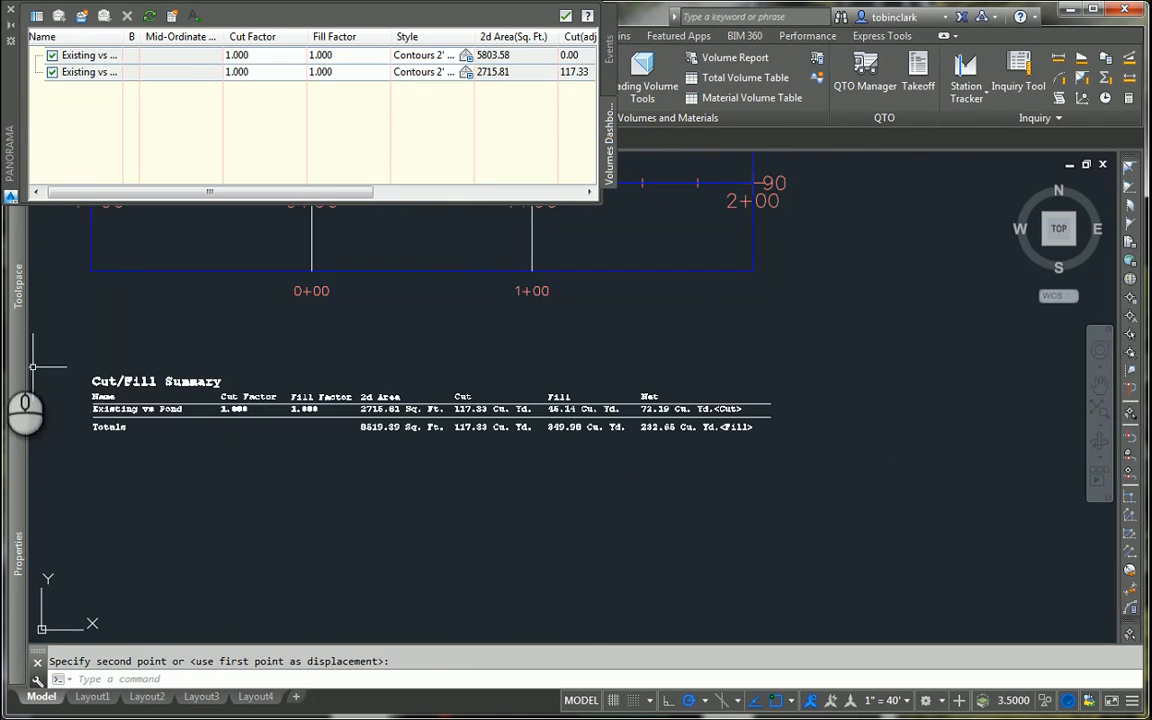
scroll(33, 367, up, 1)
click(90, 373)
scroll(595, 540, down, 2)
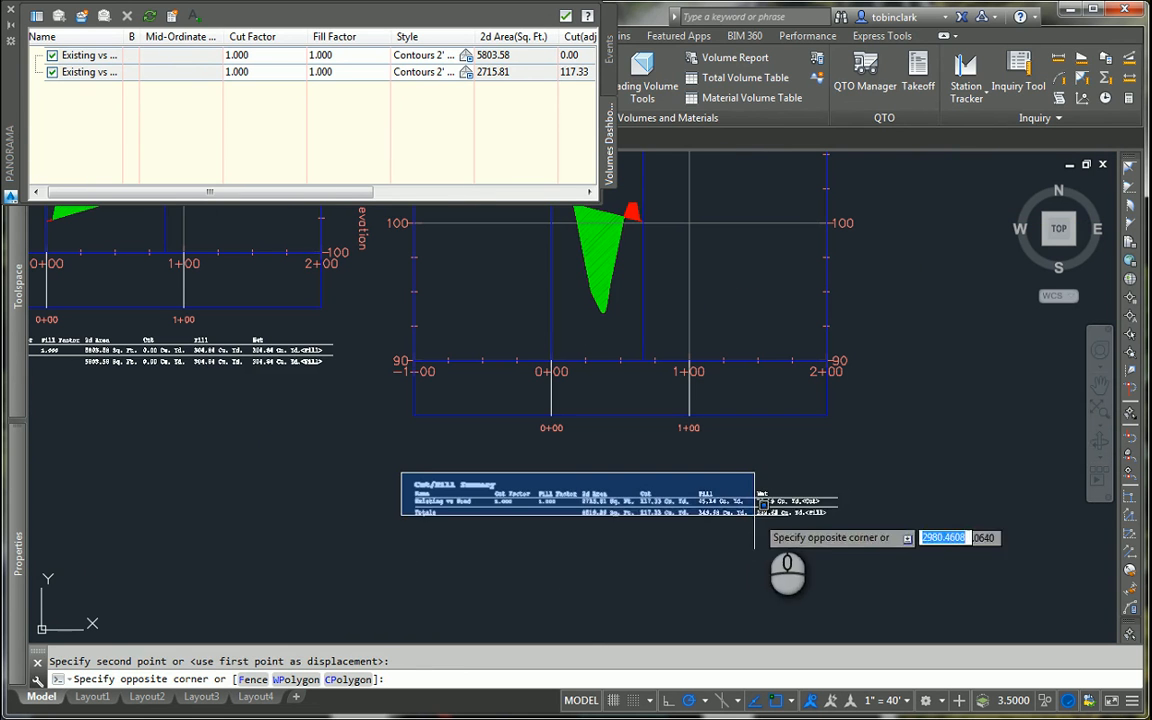
click(832, 504)
text(m)
key(Return)
click(852, 549)
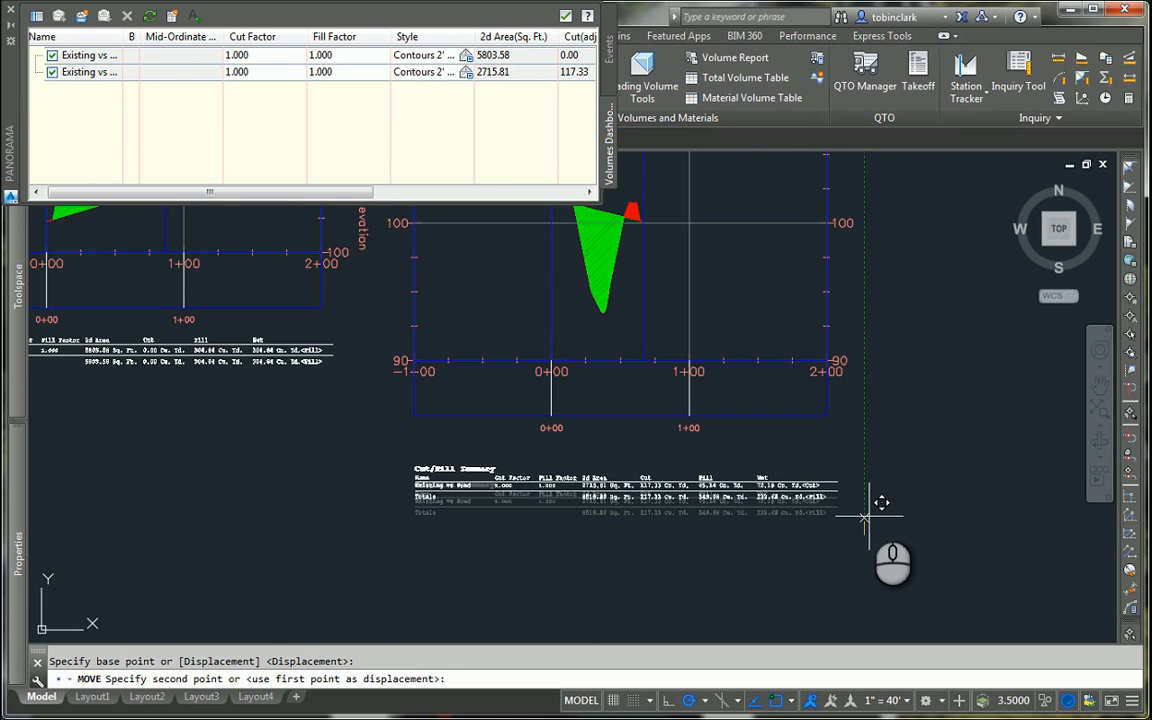
click(875, 488)
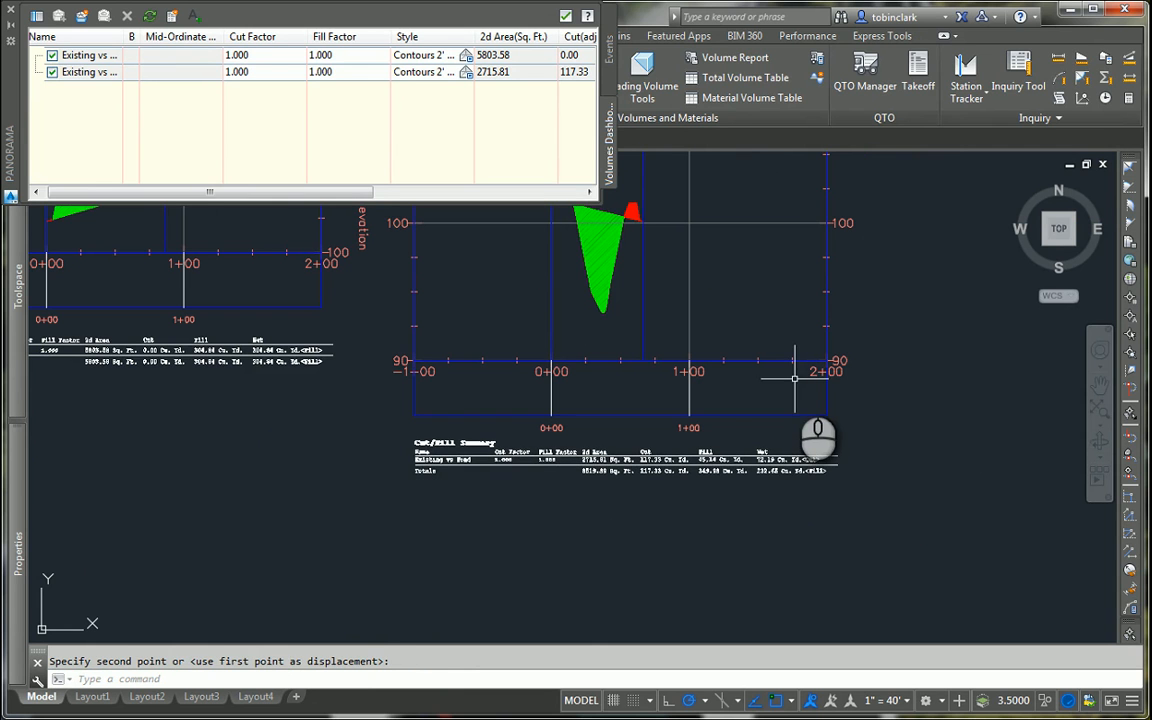
Step: Create a copy of Layout4 at the end of the layouts
right_click(254, 696)
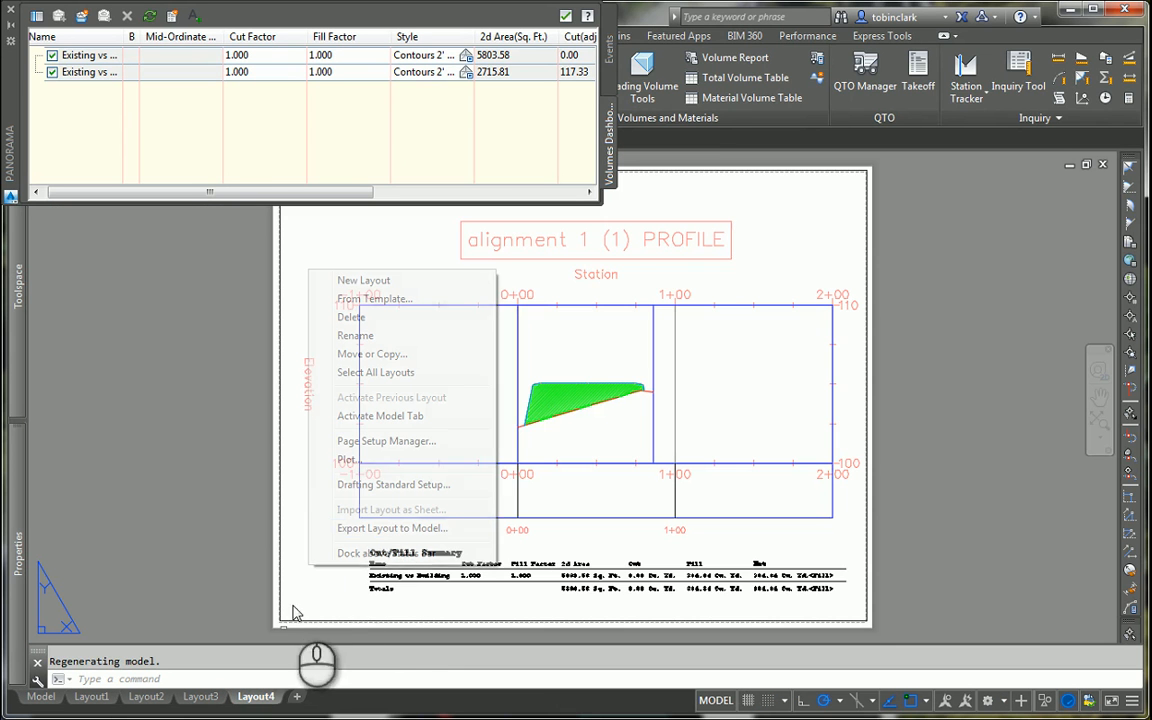
click(389, 355)
click(469, 405)
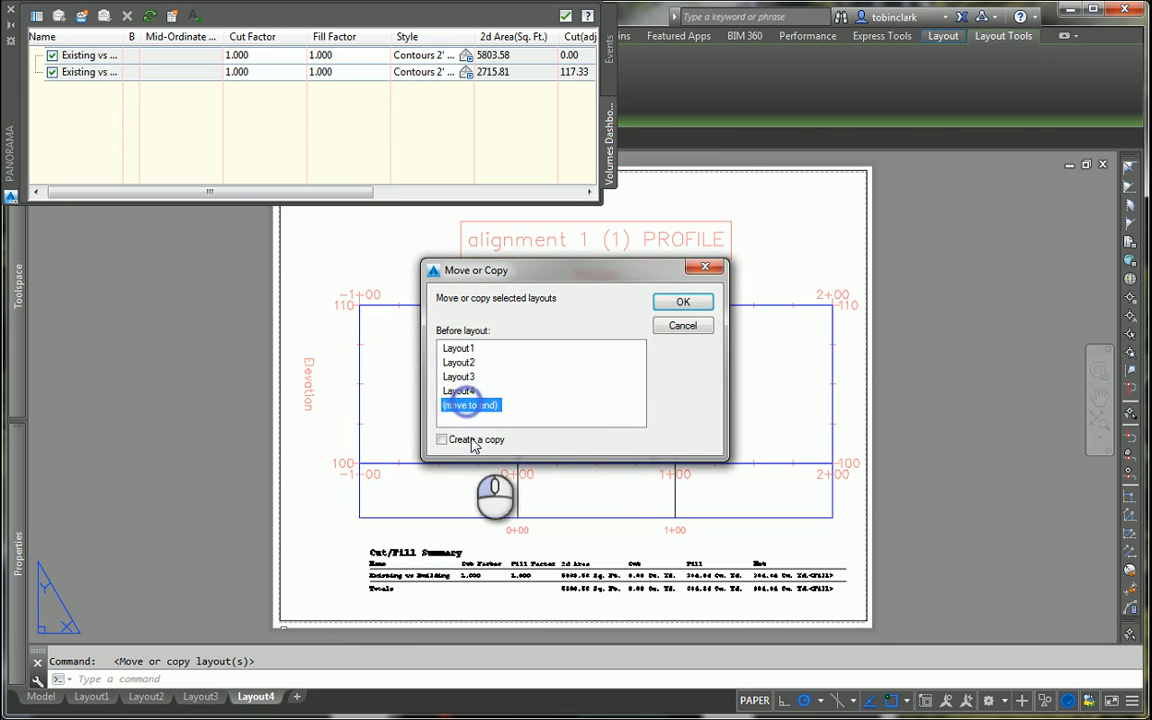
click(470, 439)
click(680, 302)
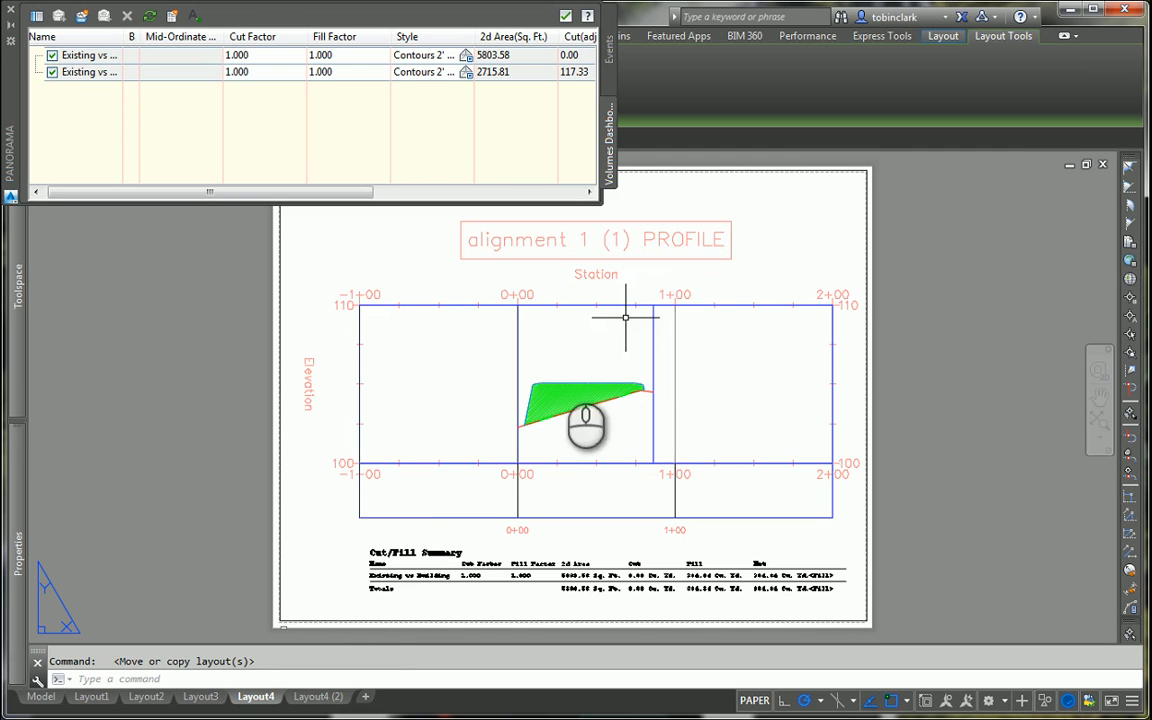
Step: Open the copy of Layout4 and close the Volumes Dashboard
click(318, 697)
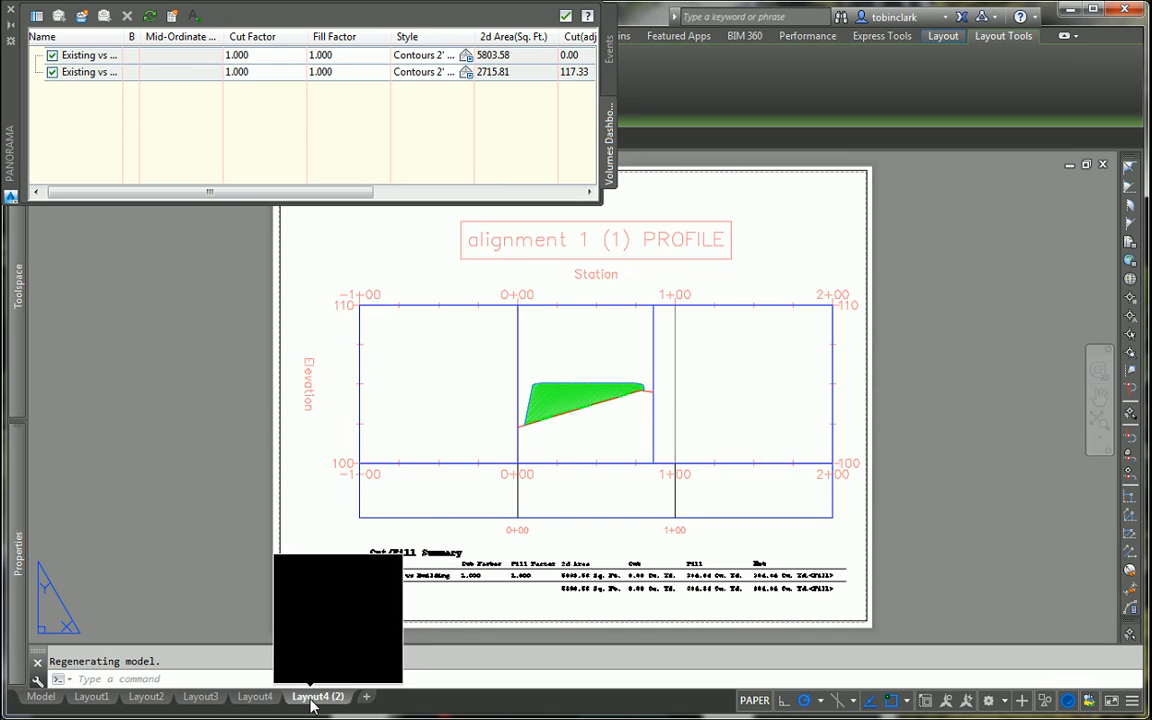
click(608, 50)
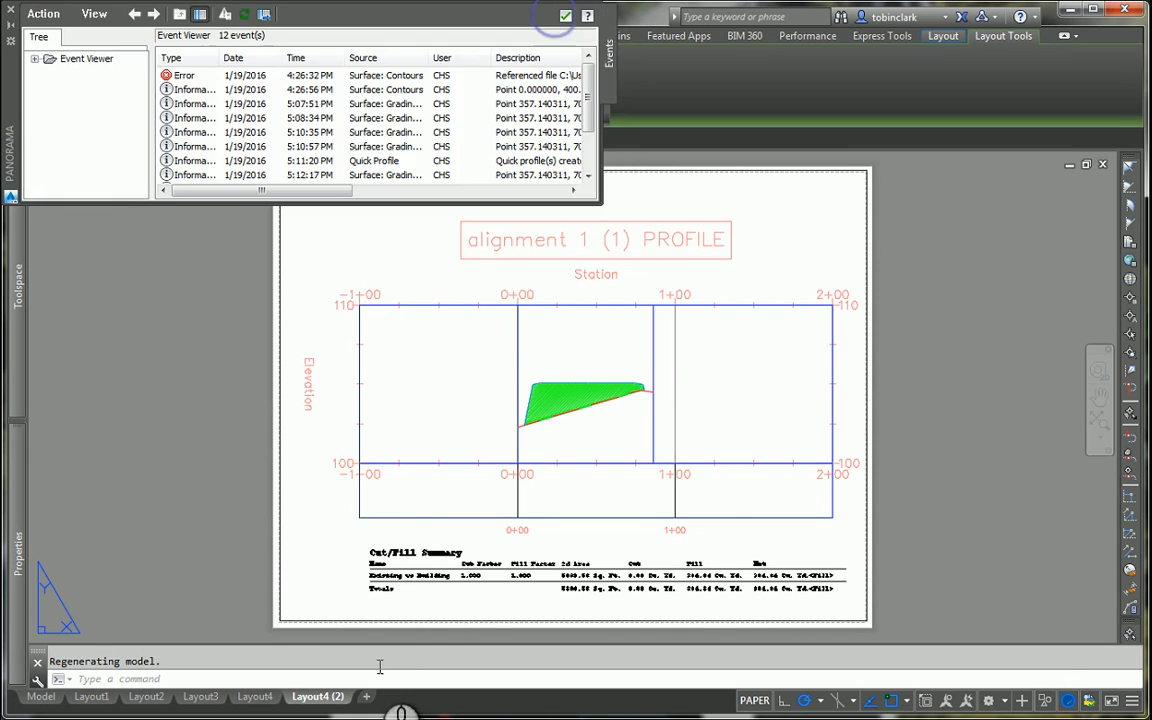
Step: Close the event messages window and rename the layout copy Layout4 (2) as Layout5
click(566, 15)
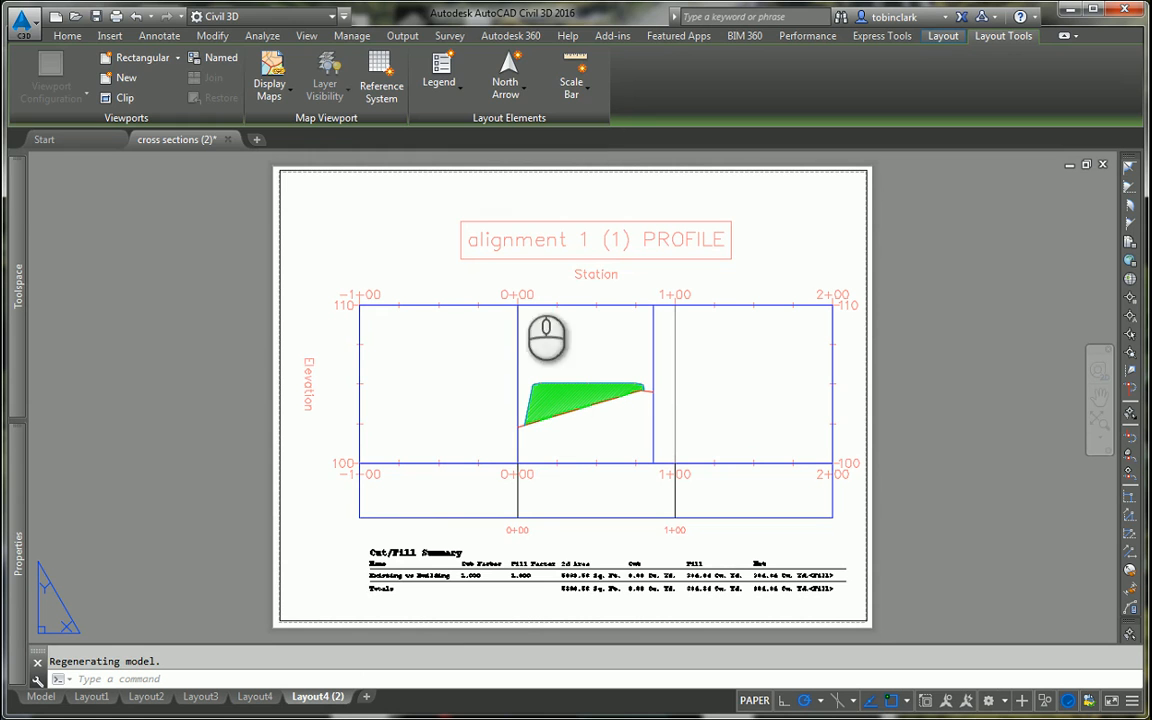
right_click(340, 694)
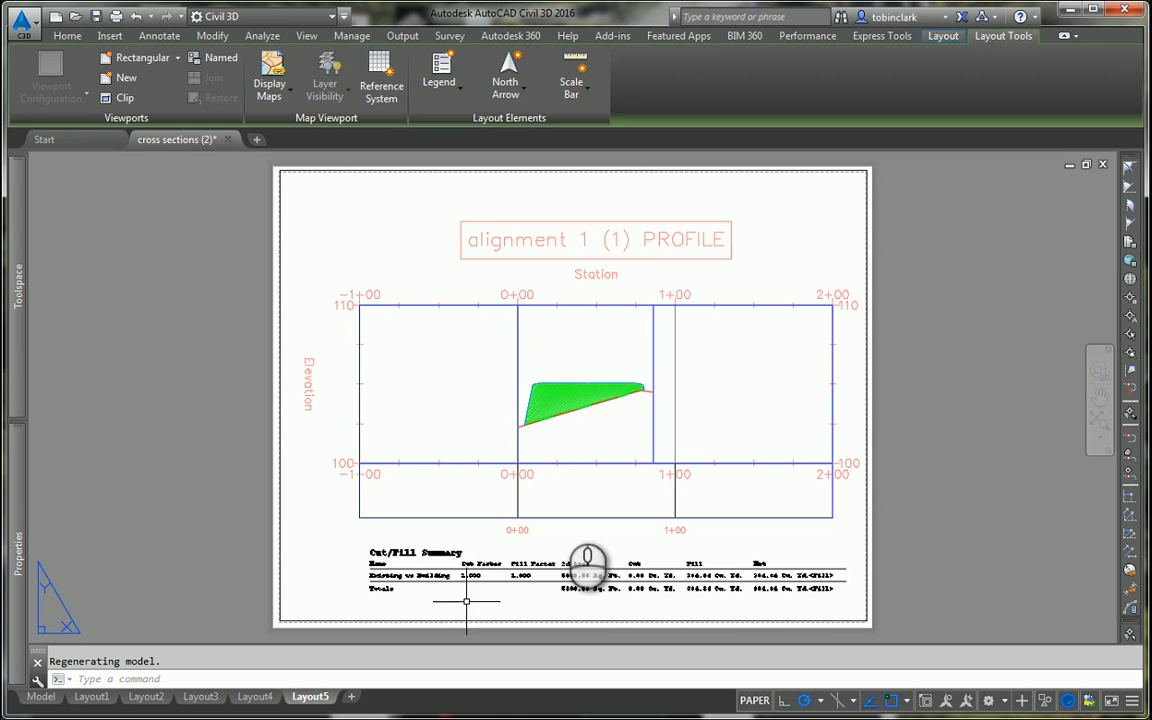
Step: Activate Layout5's viewport and shift its model view from the building profile to the Alignment - Pond profile view
double_click(751, 257)
middle_drag(785, 269, 341, 272)
scroll(738, 366, down, 3)
middle_drag(717, 373, 545, 358)
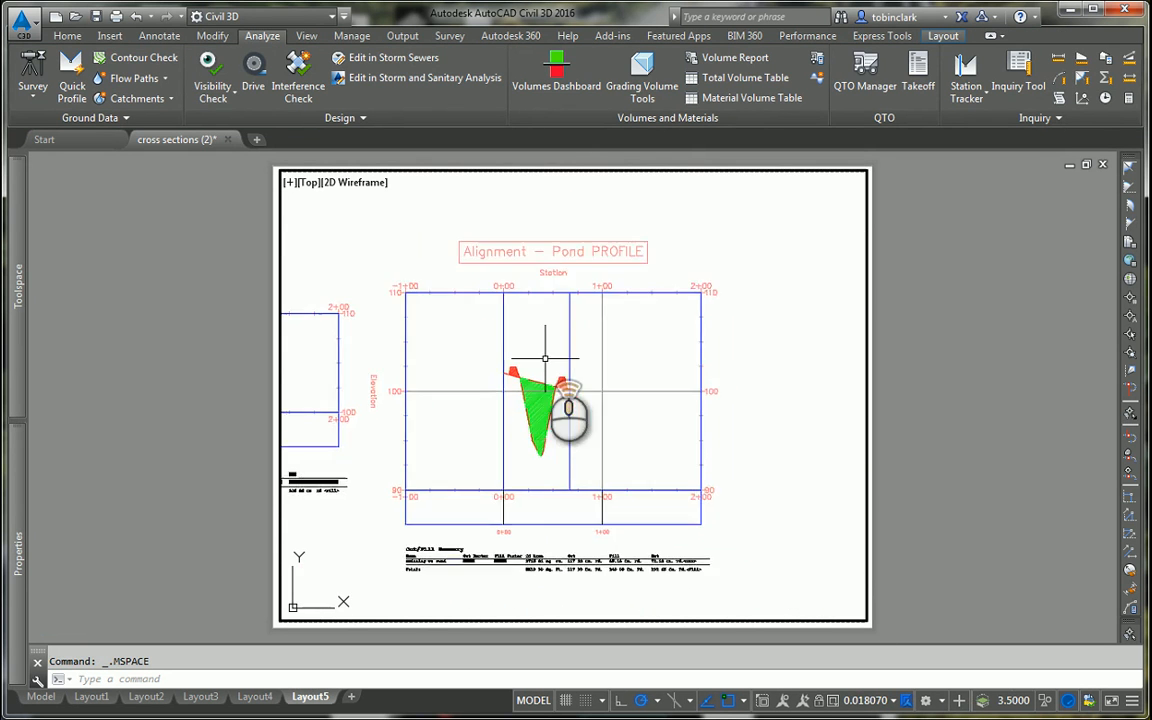
scroll(593, 379, up, 3)
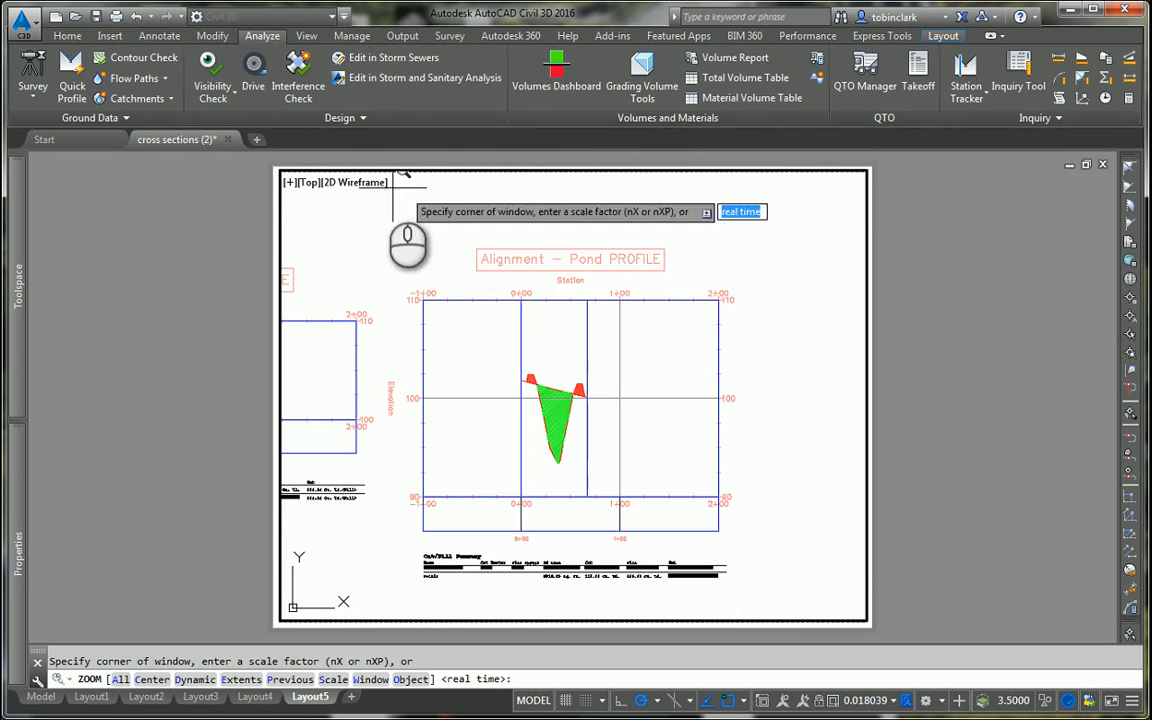
Step: Zoom the viewport to a window around the pond profile view and its Cut/Fill Summary, shift the content left, and return to paper space
click(383, 238)
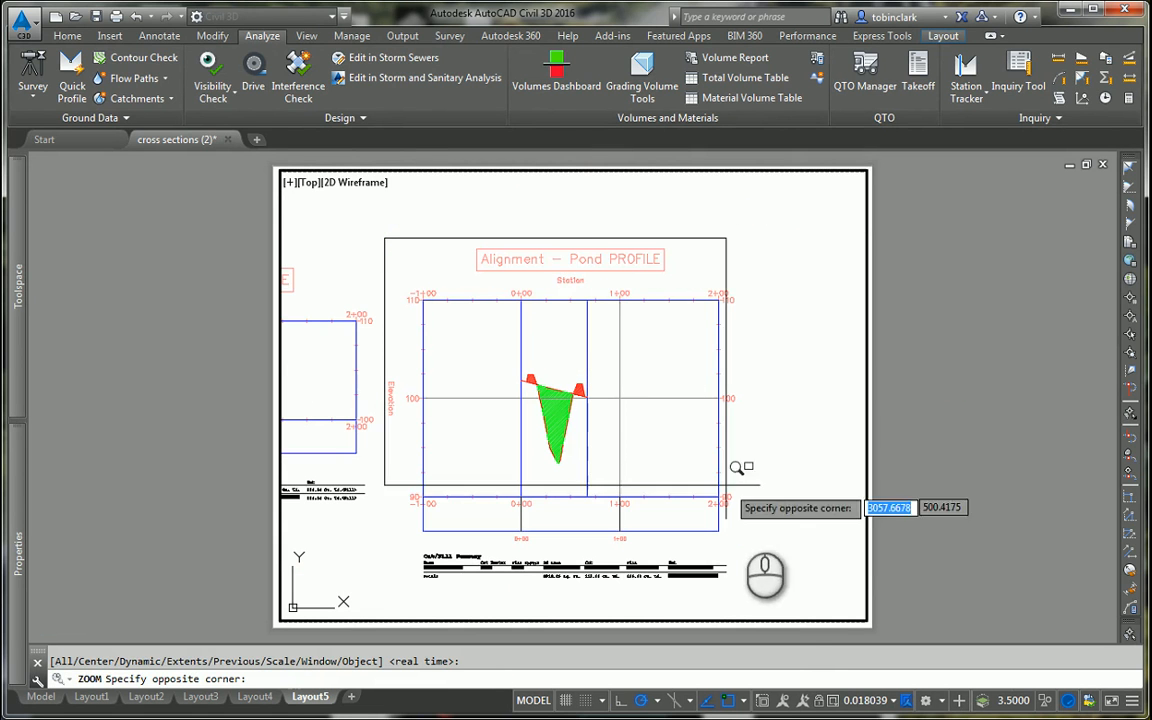
click(751, 590)
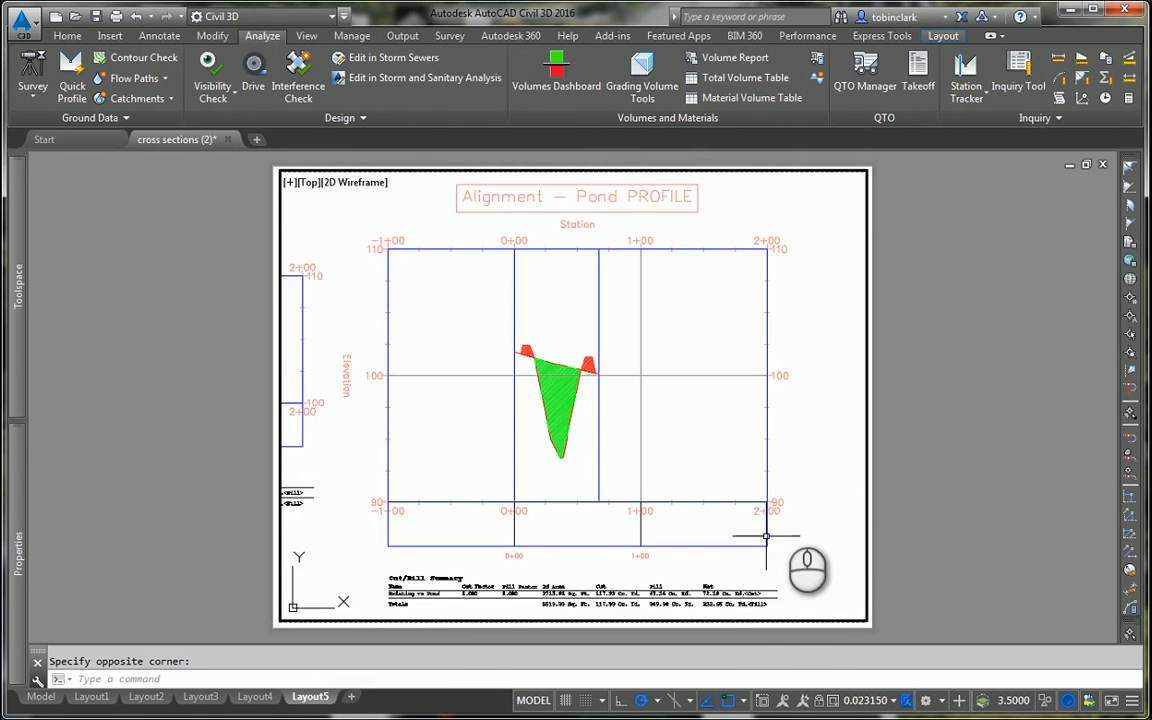
mouse_move(790, 500)
middle_down()
mouse_move(750, 490)
mouse_move(748, 500)
middle_up()
double_click(992, 404)
click(992, 404)
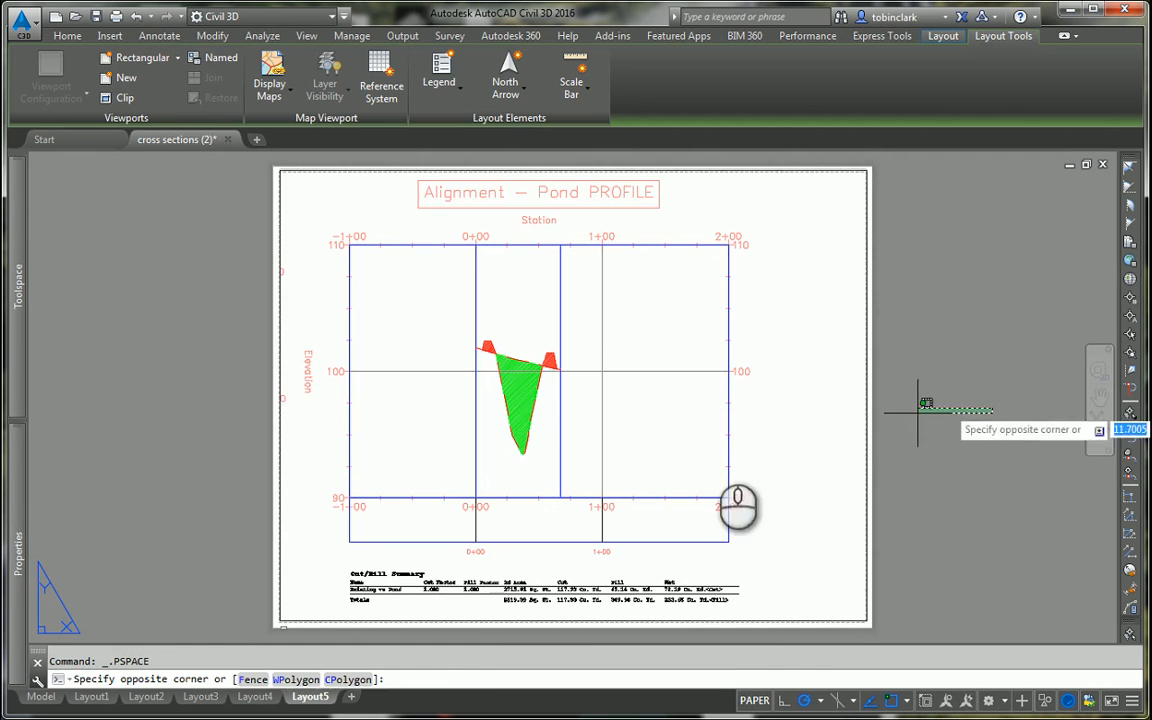
key(Escape)
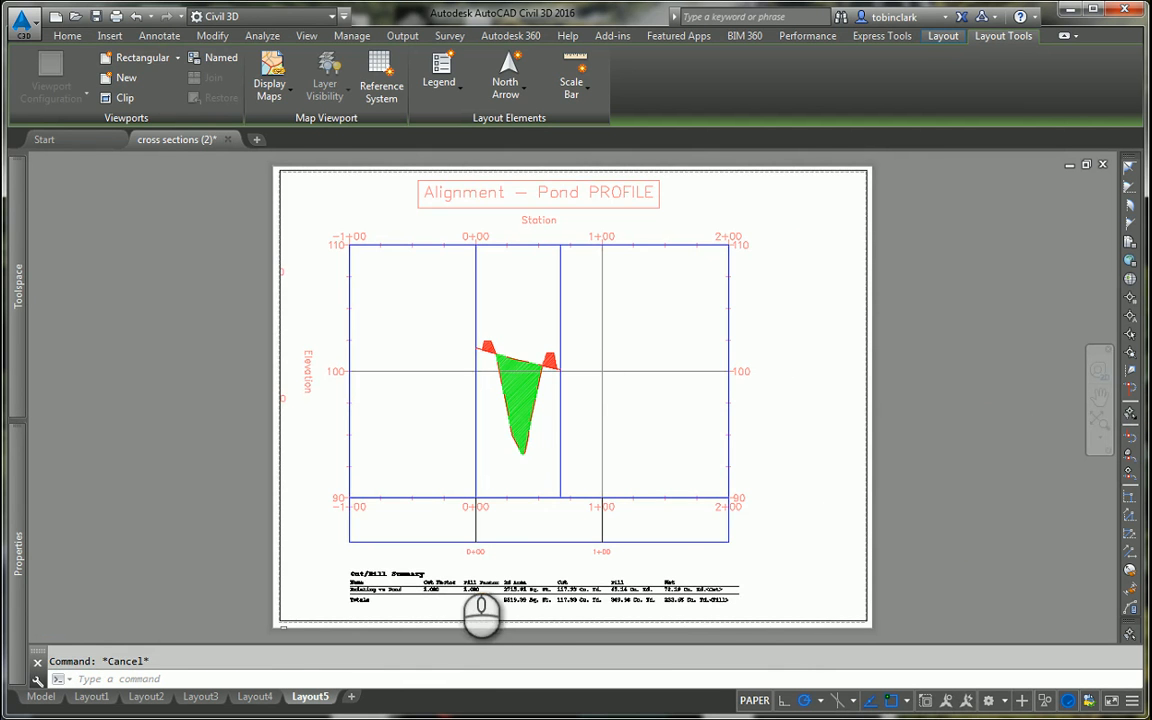
scroll(481, 605, up, 4)
scroll(460, 547, down, 6)
scroll(500, 460, up, 2)
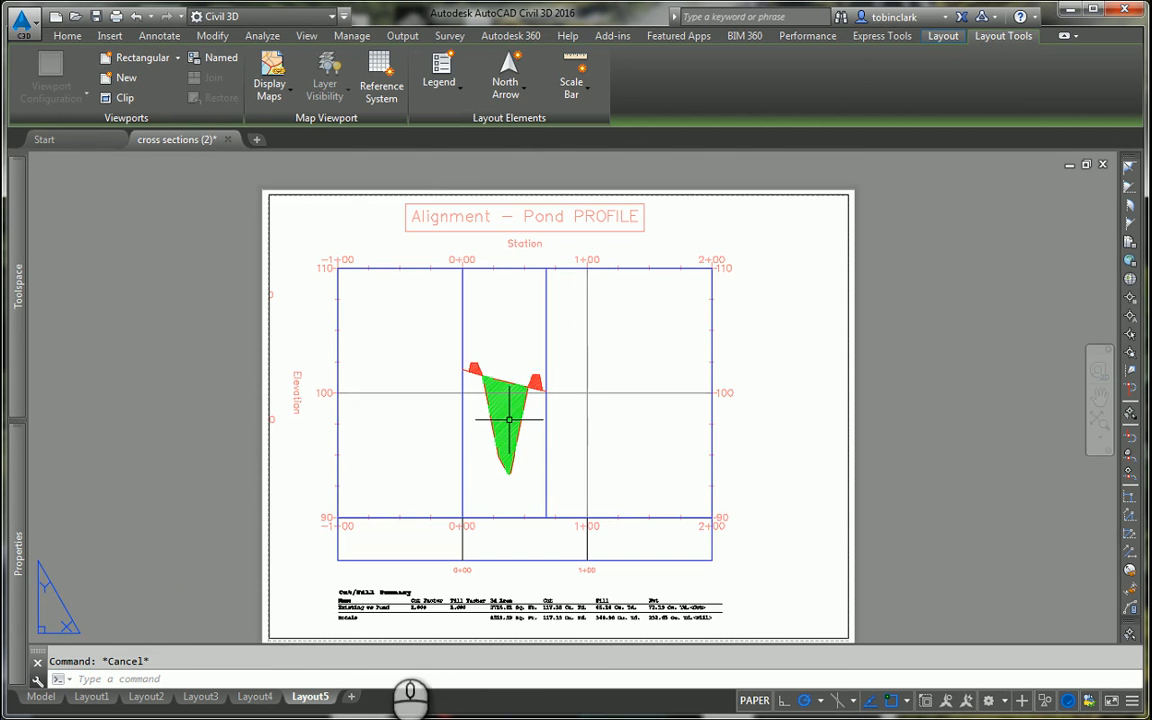